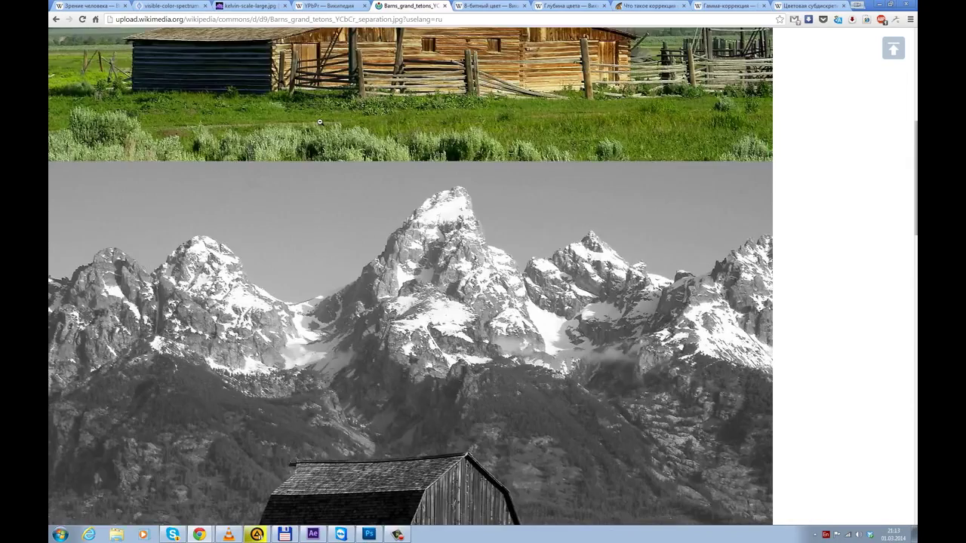
# - Examine the component images in the Grand Tetons YCbCr separation picture, and return to the introduction of the YCbCr Wikipedia article
pyautogui.scroll(-15, 320, 122)
pyautogui.scroll(5, 320, 122)
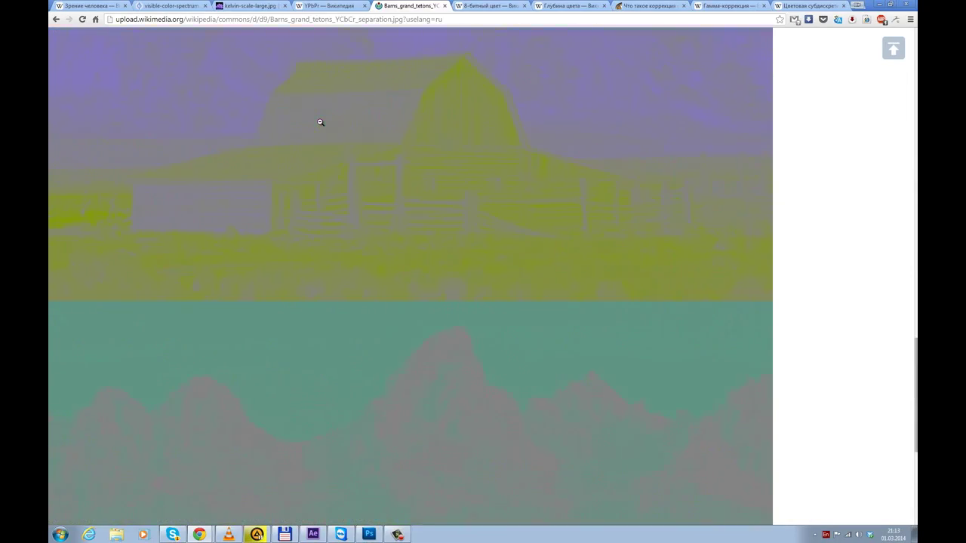
pyautogui.scroll(15, 320, 122)
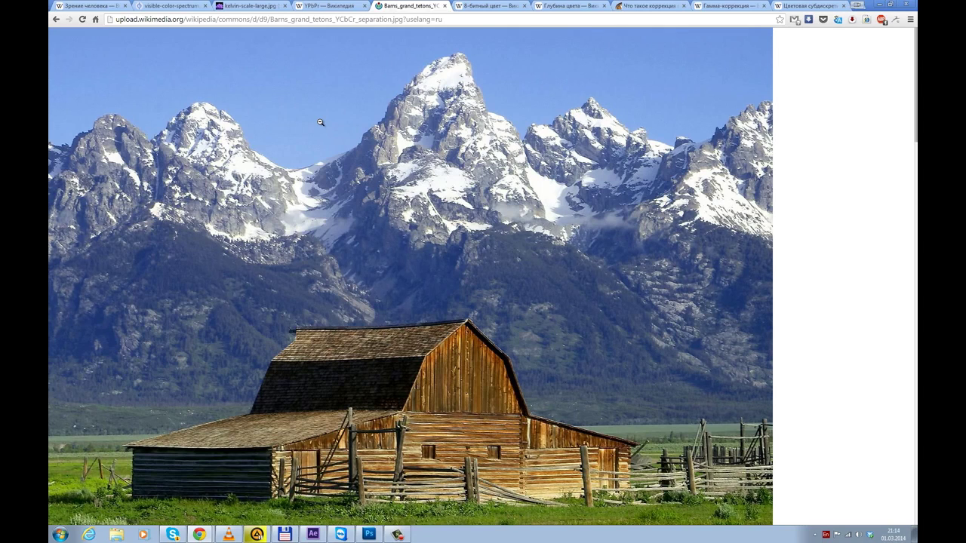
pyautogui.click(315, 47)
pyautogui.click(56, 20)
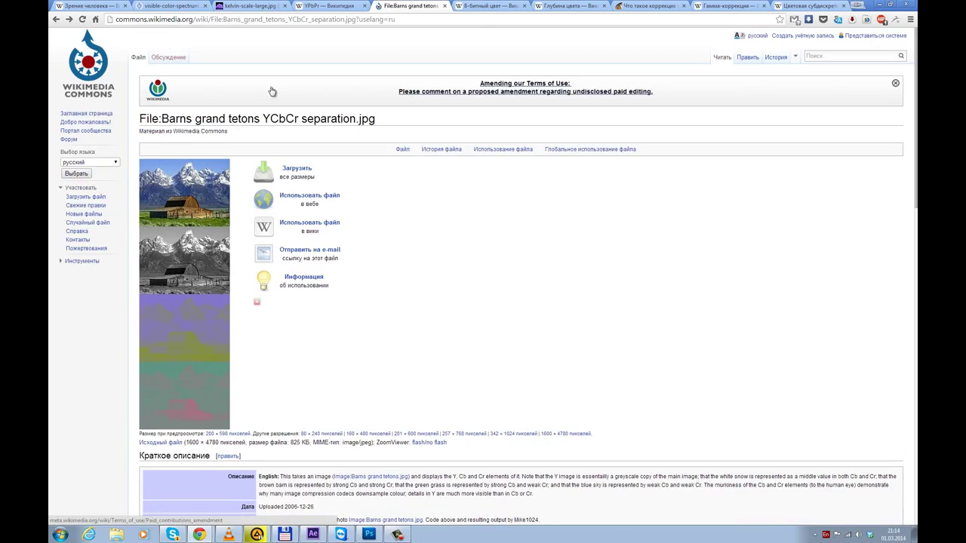
pyautogui.click(56, 19)
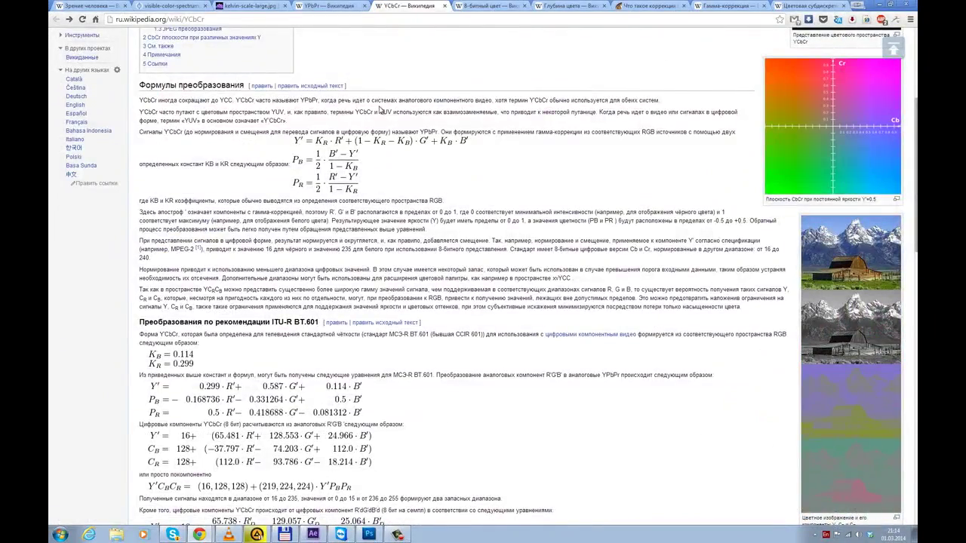
pyautogui.scroll(3, 379, 111)
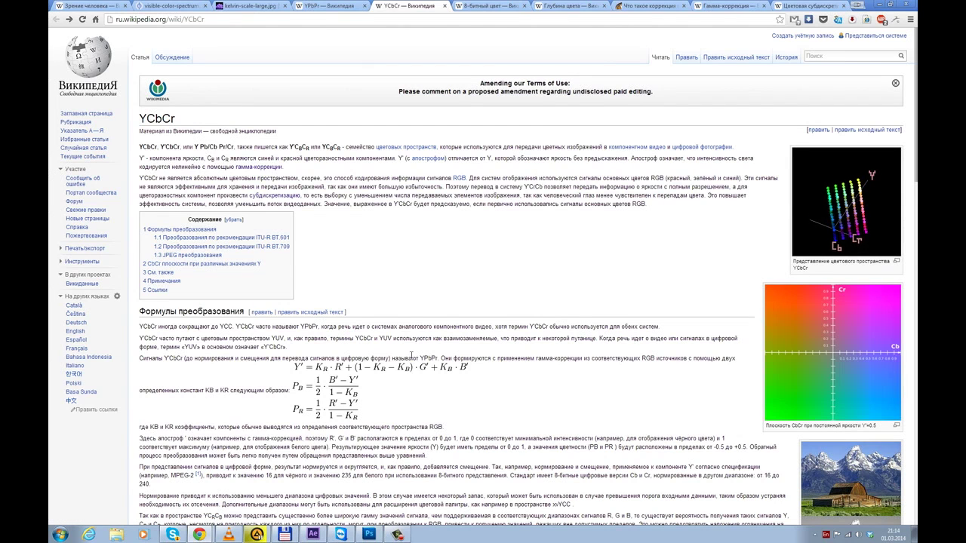
# - Switch to Photoshop and set the blue layer's blending mode to Linear Dodge (Add)
pyautogui.click(369, 534)
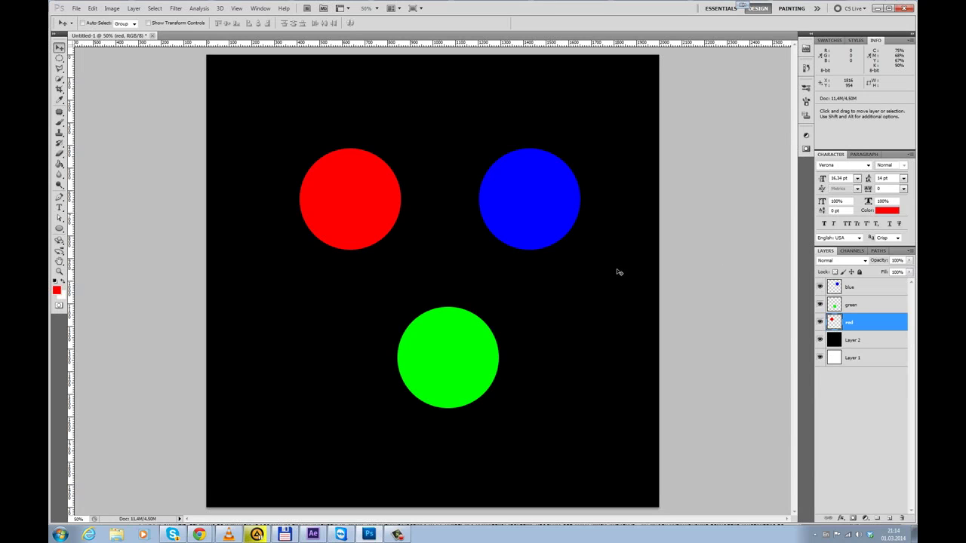
pyautogui.click(835, 288)
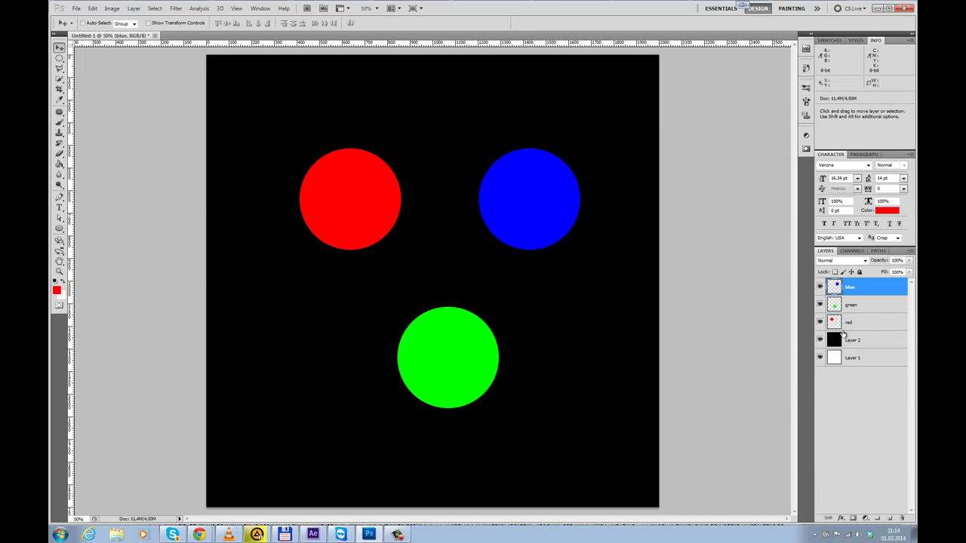
pyautogui.keyDown('shift'); pyautogui.click(841, 322); pyautogui.keyUp('shift')
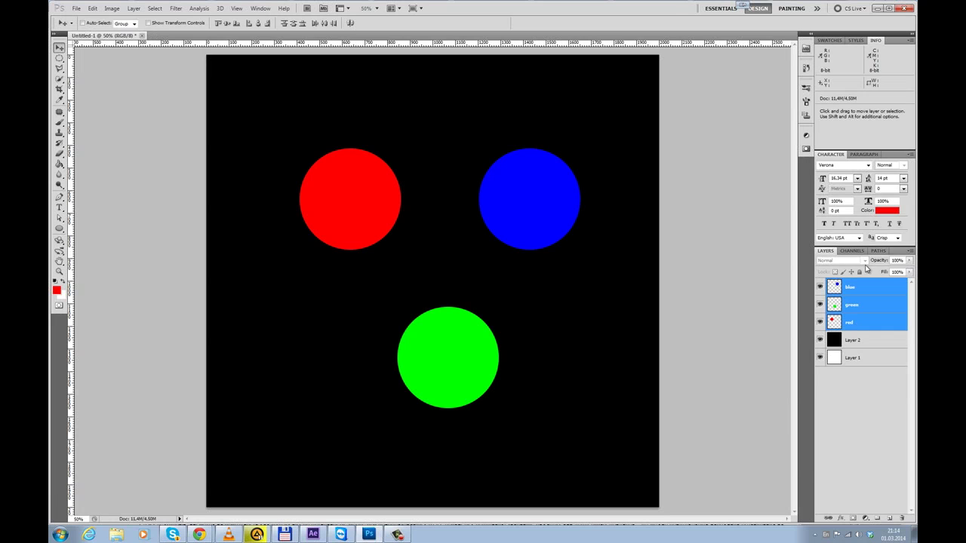
pyautogui.click(839, 285)
pyautogui.click(842, 261)
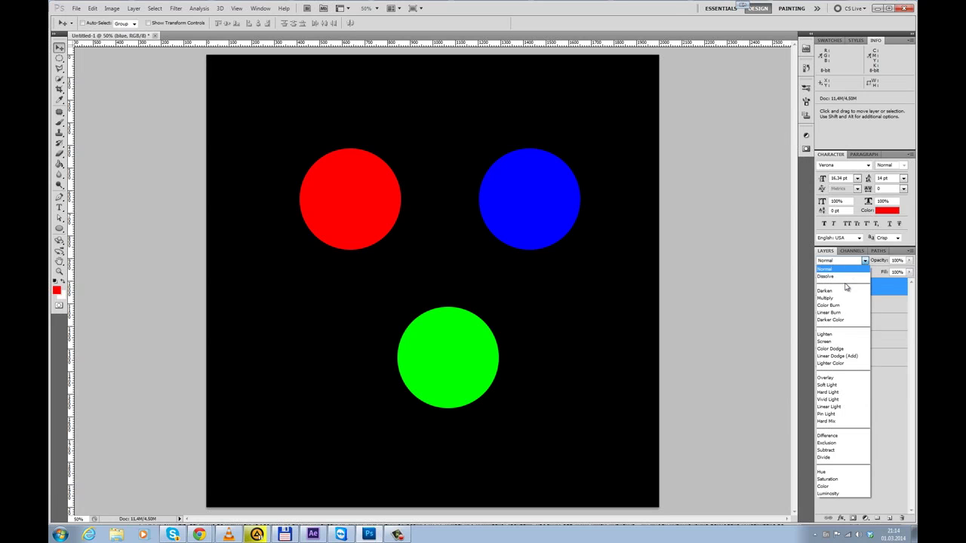
pyautogui.click(844, 351)
# - Set the blending mode of the green and red layers to Linear Dodge (Add)
pyautogui.click(852, 304)
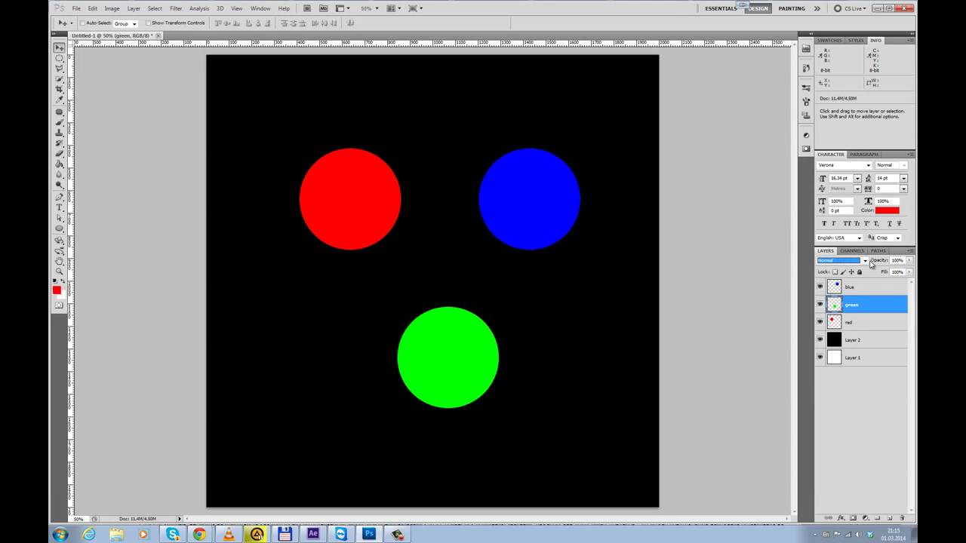
pyautogui.click(865, 260)
pyautogui.click(844, 355)
pyautogui.click(850, 323)
pyautogui.click(867, 260)
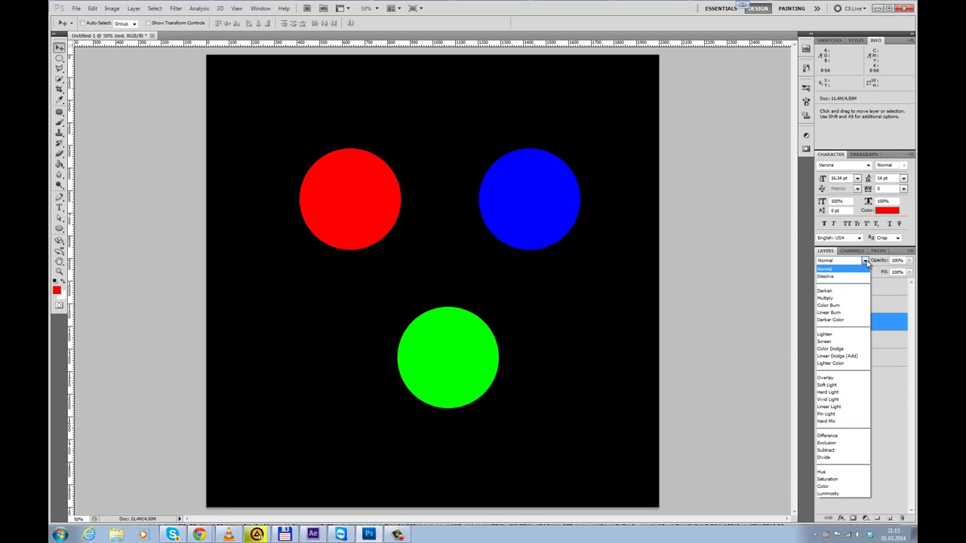
pyautogui.click(844, 354)
# - Try the blue circle over the green one, and bring the red, blue and green circles together so all three overlap
pyautogui.click(837, 288)
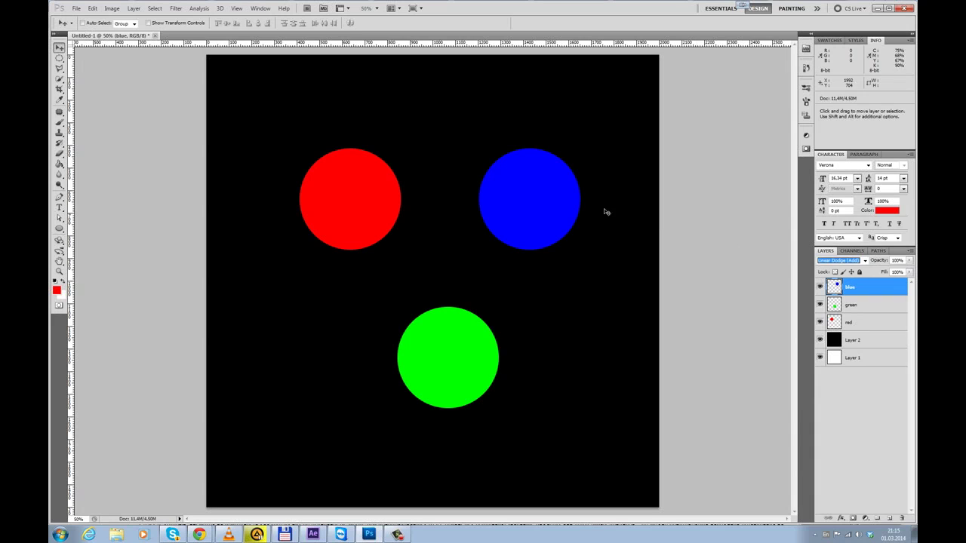
pyautogui.moveTo(542, 190); pyautogui.dragTo(504, 287)
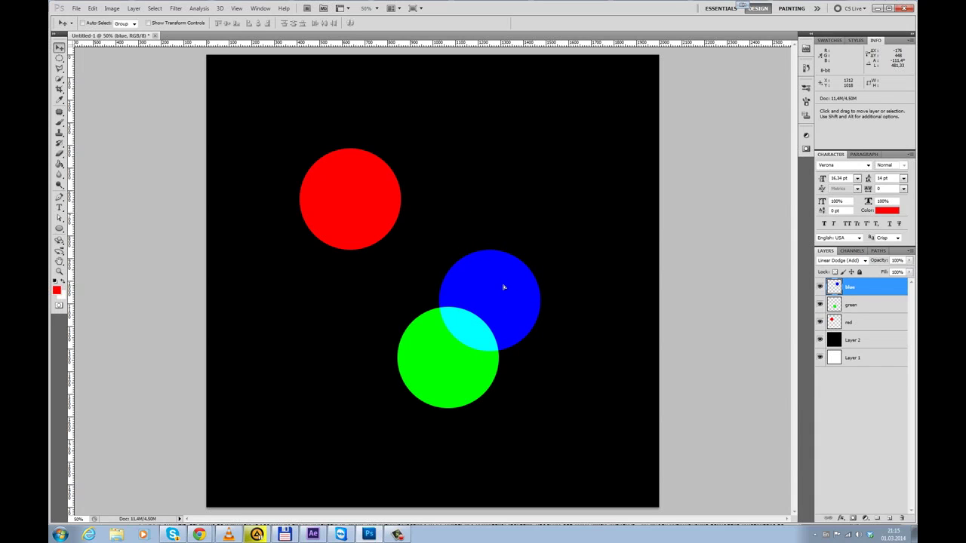
pyautogui.moveTo(505, 287); pyautogui.dragTo(515, 208)
pyautogui.click(370, 204)
pyautogui.moveTo(370, 204); pyautogui.dragTo(386, 231)
pyautogui.moveTo(511, 224); pyautogui.dragTo(433, 257)
pyautogui.moveTo(448, 358); pyautogui.dragTo(398, 271)
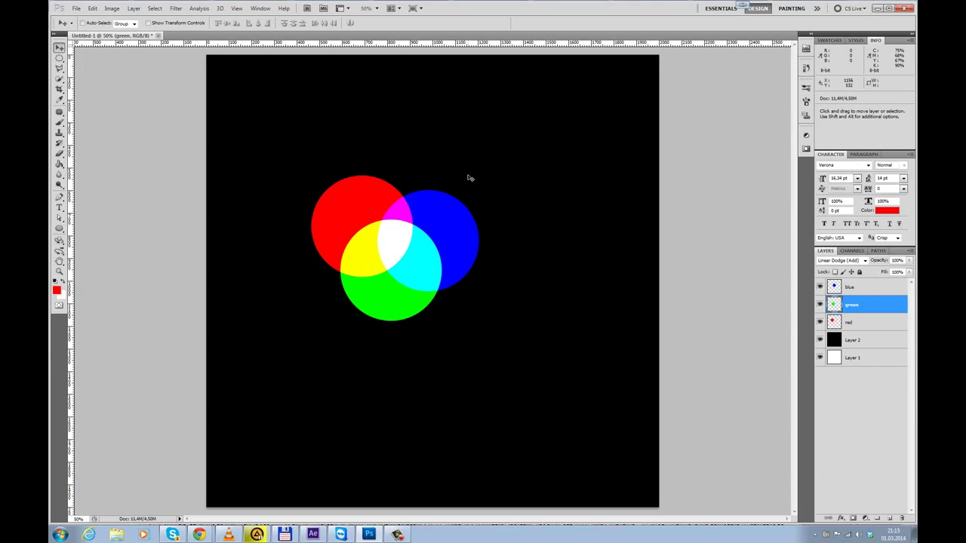
# - Separate the circles on the canvas, with blue at upper right, green at lower centre and red at upper left
pyautogui.moveTo(458, 239); pyautogui.dragTo(553, 195)
pyautogui.moveTo(430, 283); pyautogui.dragTo(484, 347)
pyautogui.moveTo(391, 240); pyautogui.dragTo(365, 194)
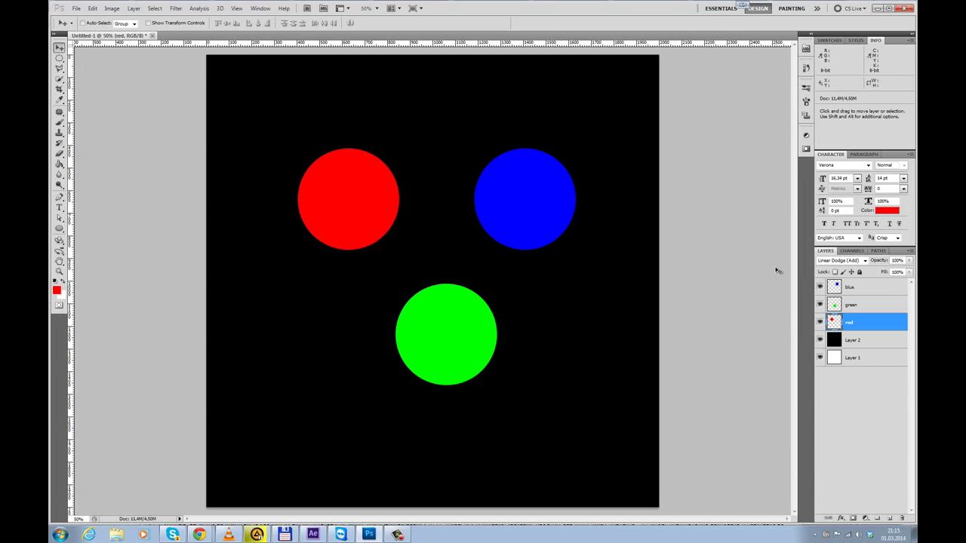
# - Hide the black Layer 2 and select the white Layer 1 as the background
pyautogui.click(833, 341)
pyautogui.click(821, 339)
pyautogui.click(853, 358)
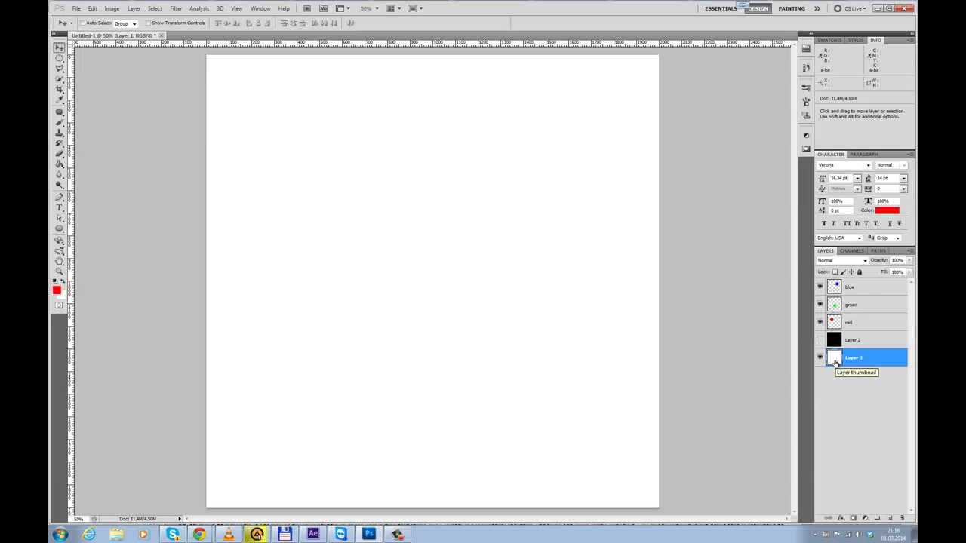
# - Set the blending mode of the red, green and blue layers to Subtract
pyautogui.click(836, 323)
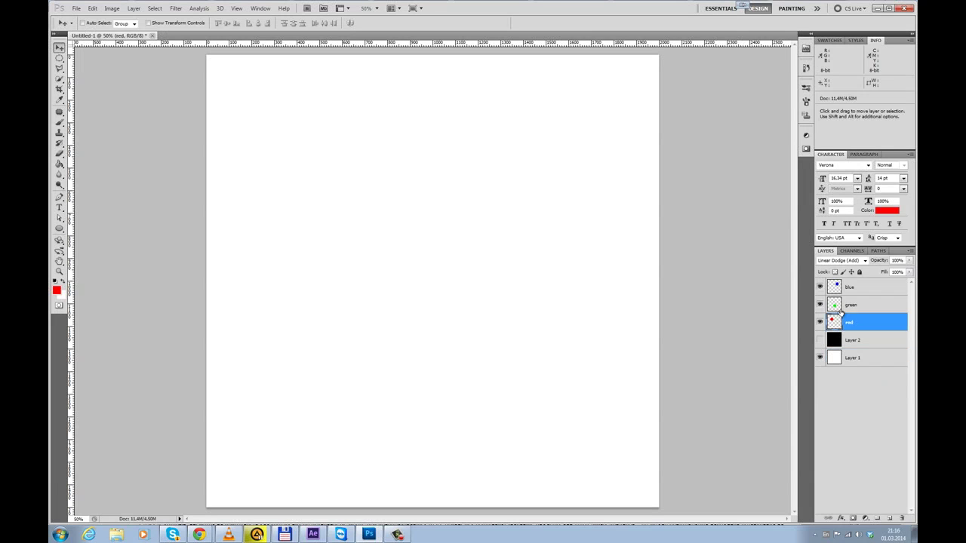
pyautogui.click(841, 260)
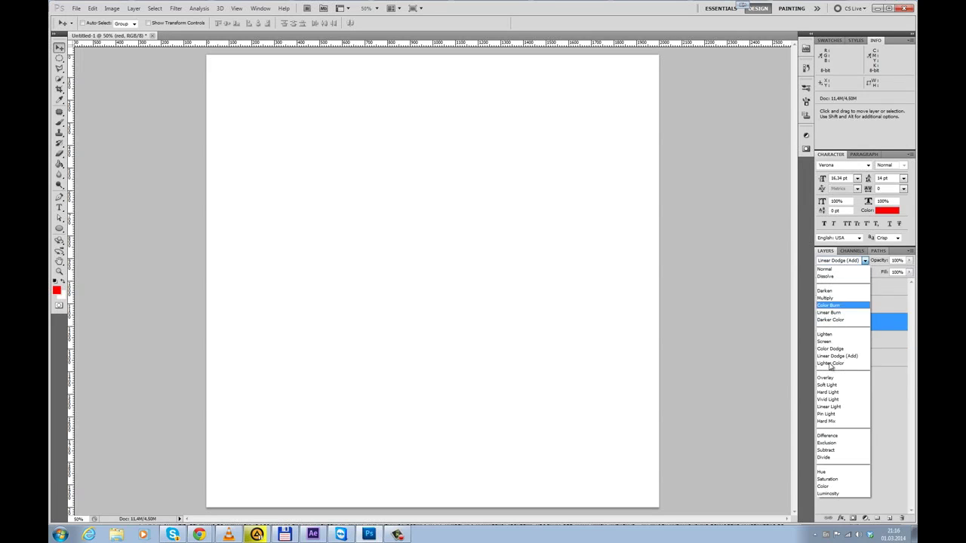
pyautogui.click(837, 450)
pyautogui.click(839, 305)
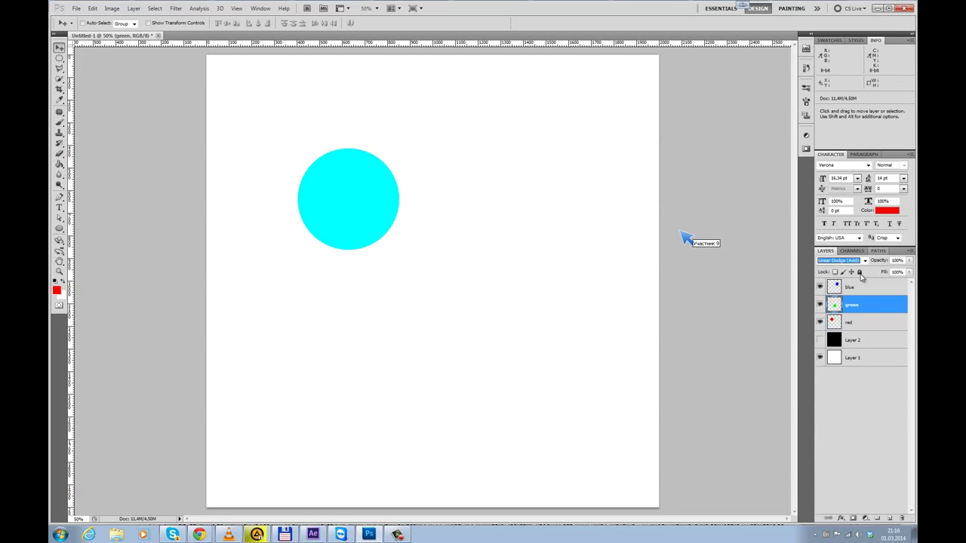
pyautogui.click(865, 260)
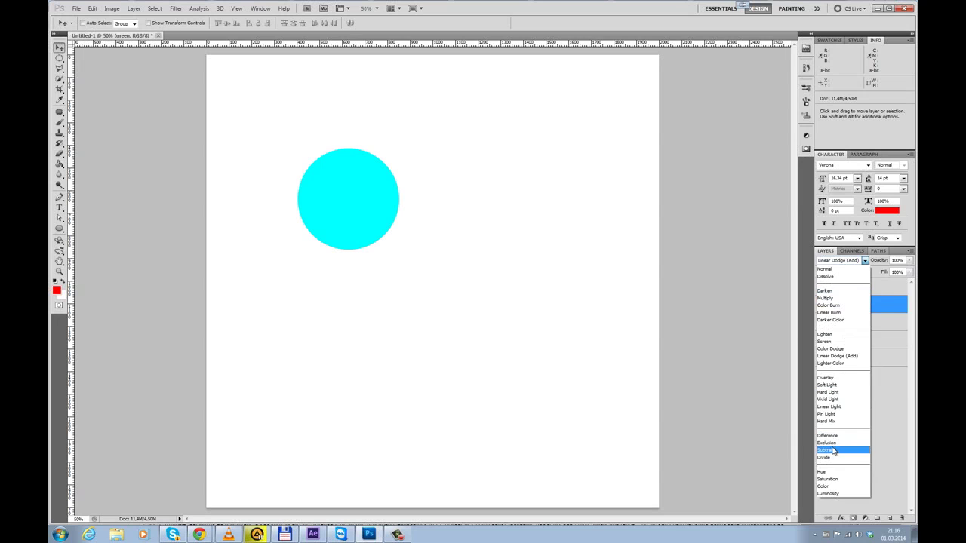
pyautogui.click(835, 450)
pyautogui.click(849, 284)
pyautogui.click(865, 260)
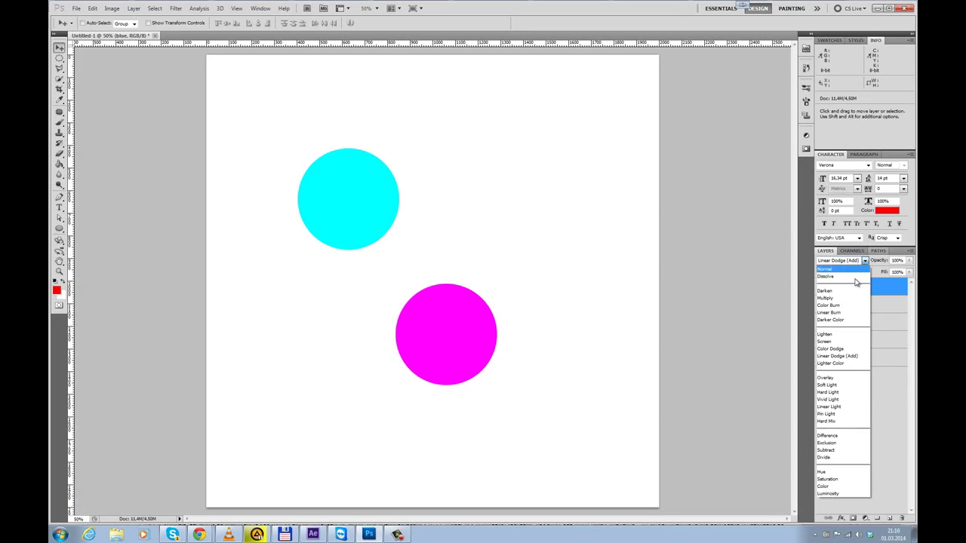
pyautogui.click(837, 450)
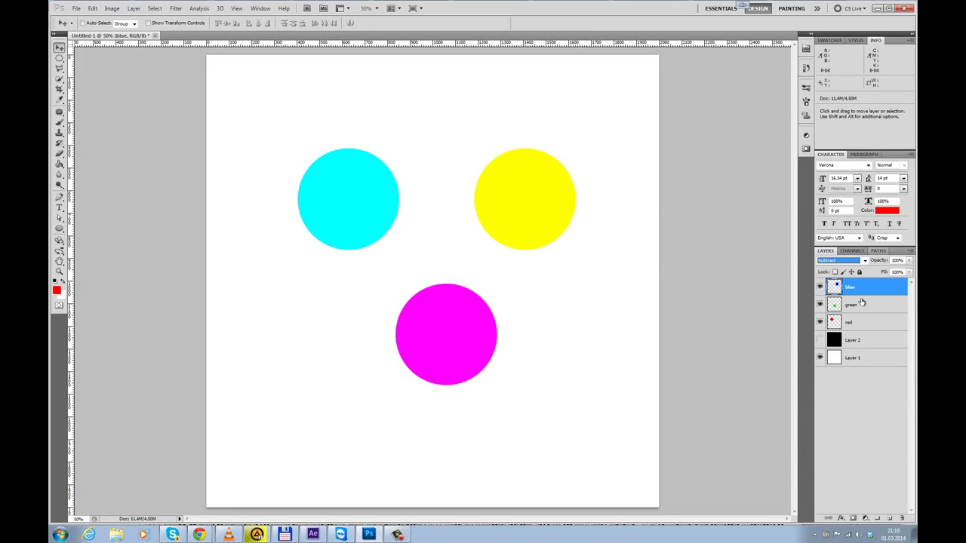
# - Shift the yellow circle slightly up and to the right, and the magenta circle slightly to the right
pyautogui.click(835, 361)
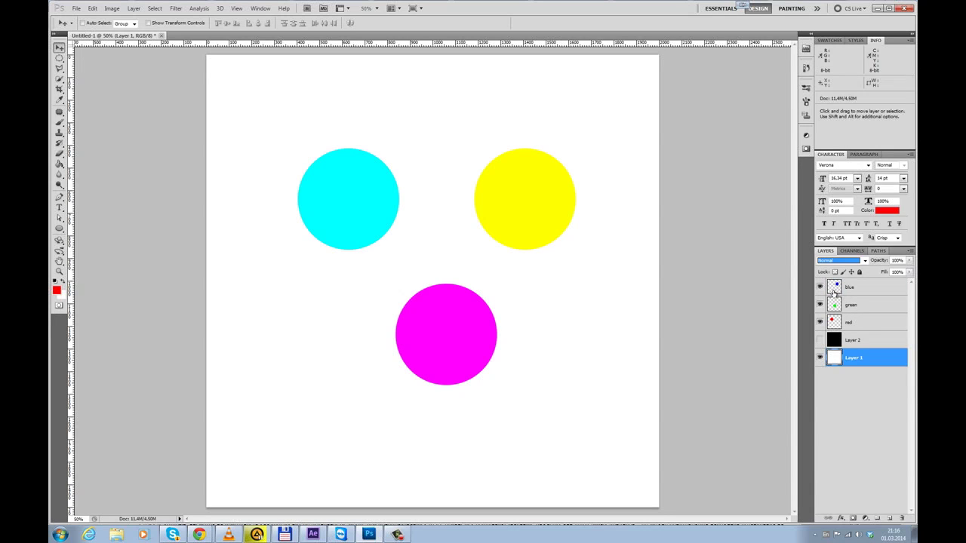
pyautogui.click(835, 290)
pyautogui.moveTo(554, 209); pyautogui.dragTo(568, 196)
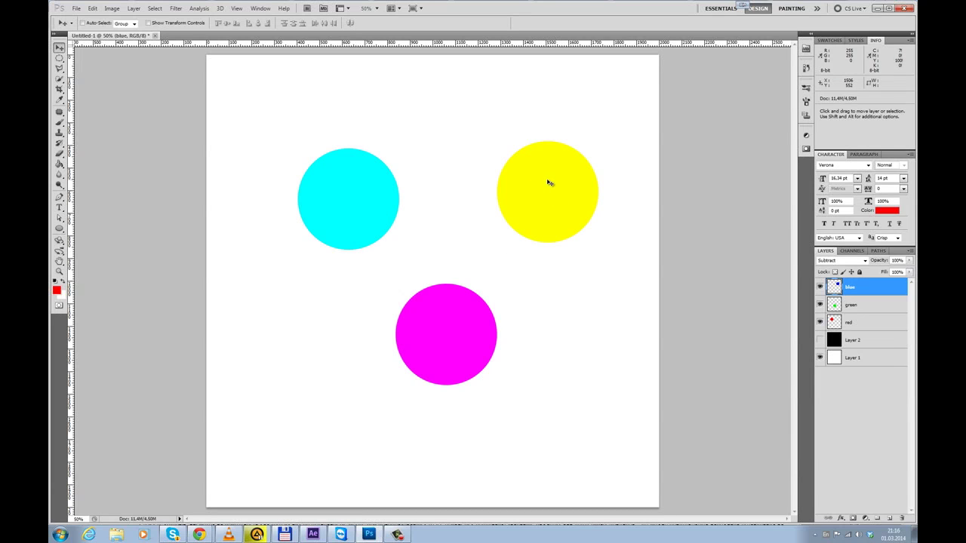
pyautogui.click(834, 306)
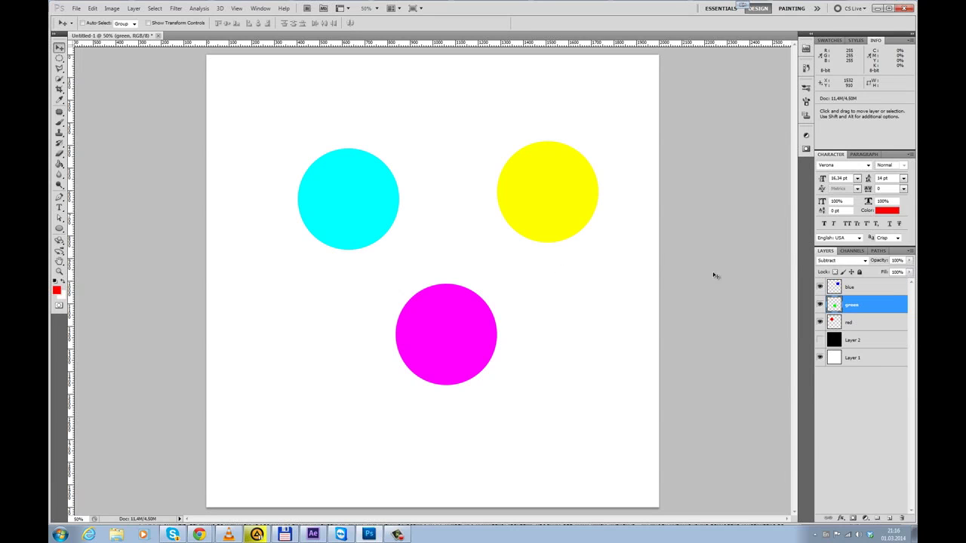
pyautogui.moveTo(386, 201); pyautogui.dragTo(388, 201)
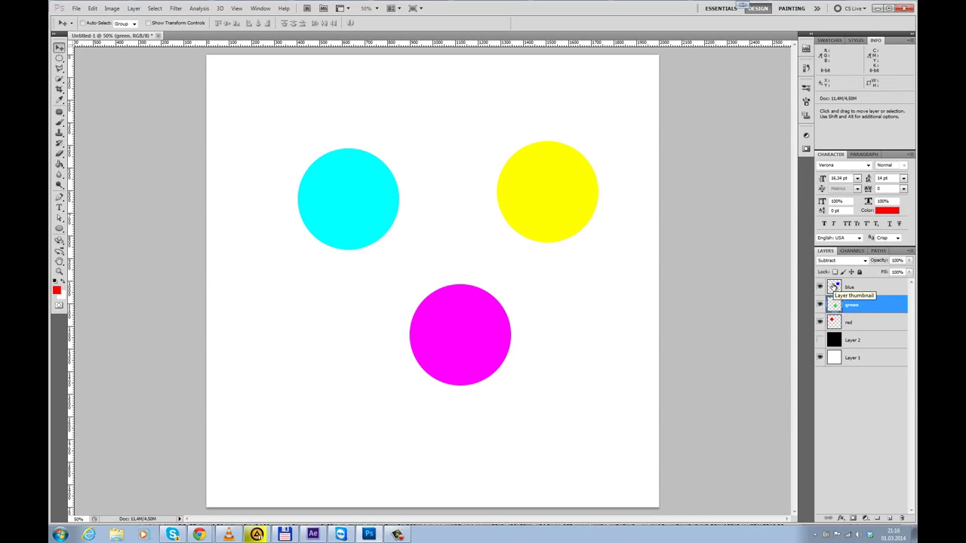
# - Move the yellow circle so it partly overlaps the cyan circle, and shift it to overlap the upper right of the magenta circle
pyautogui.click(553, 206)
pyautogui.moveTo(560, 190); pyautogui.dragTo(425, 179)
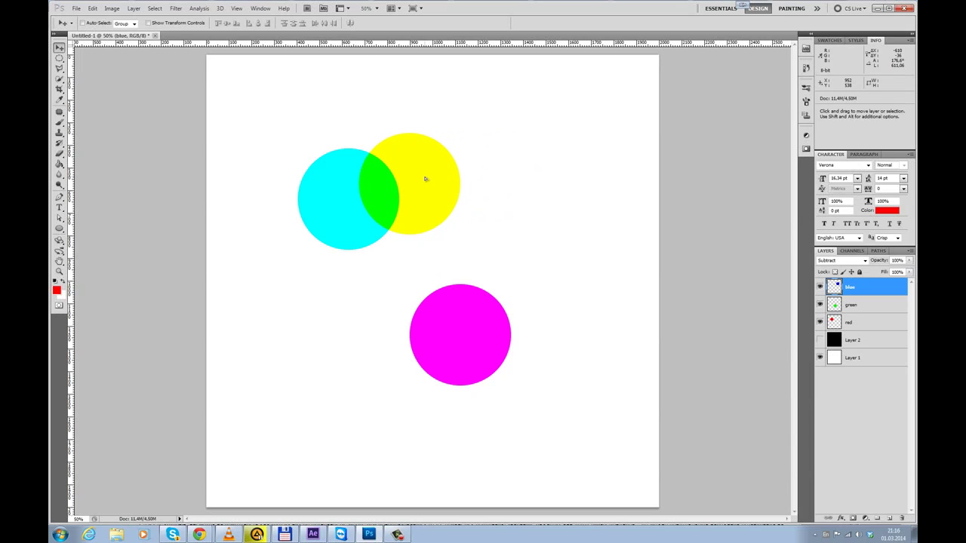
pyautogui.click(337, 204)
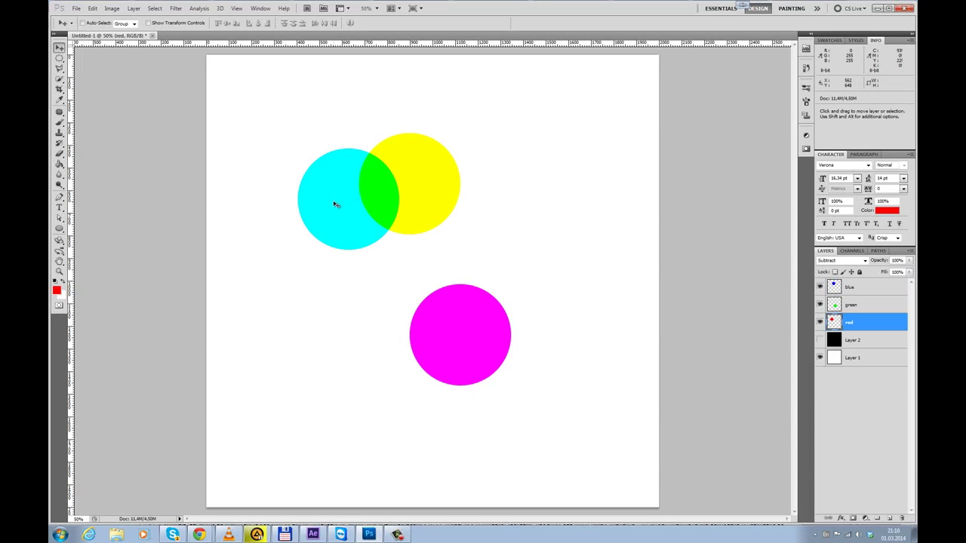
pyautogui.click(441, 181)
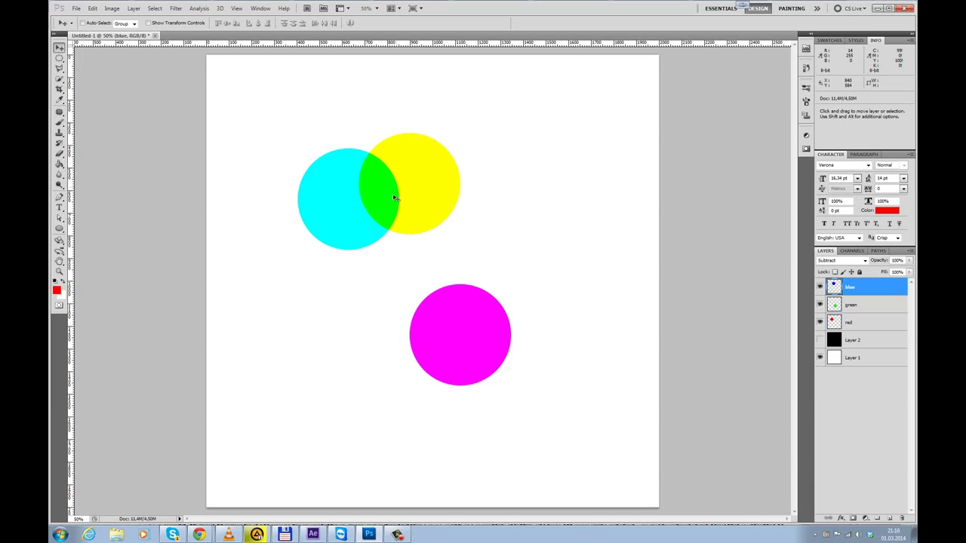
pyautogui.moveTo(443, 190); pyautogui.dragTo(520, 287)
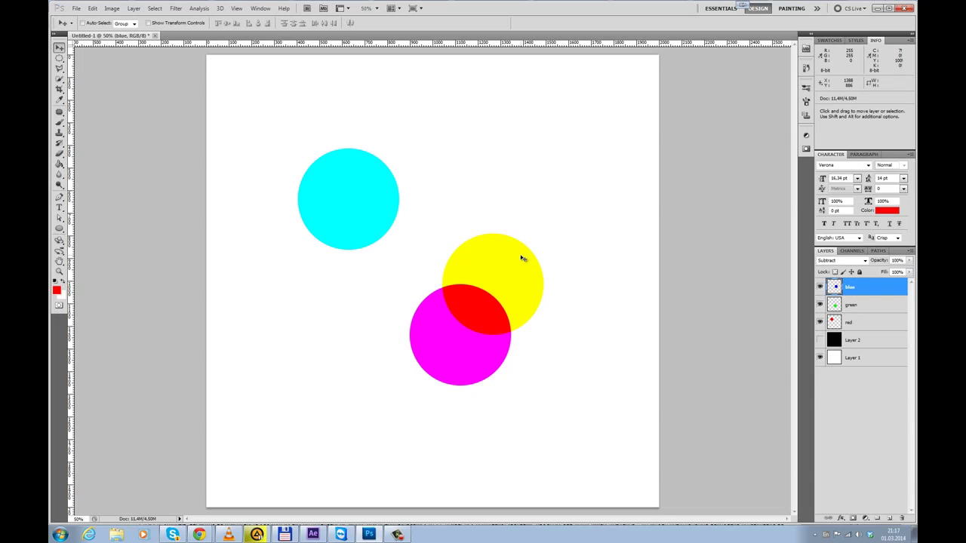
# - Nudge the yellow circle slightly left, and move the cyan circle onto the yellow and magenta circles so all three overlap
pyautogui.click(465, 358)
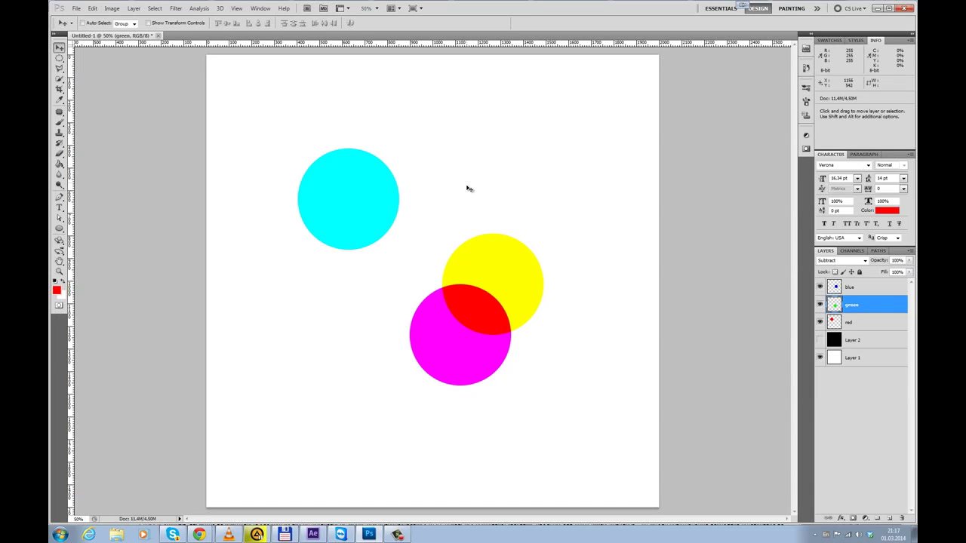
pyautogui.keyDown('ctrl'); pyautogui.click(502, 278); pyautogui.keyUp('ctrl')
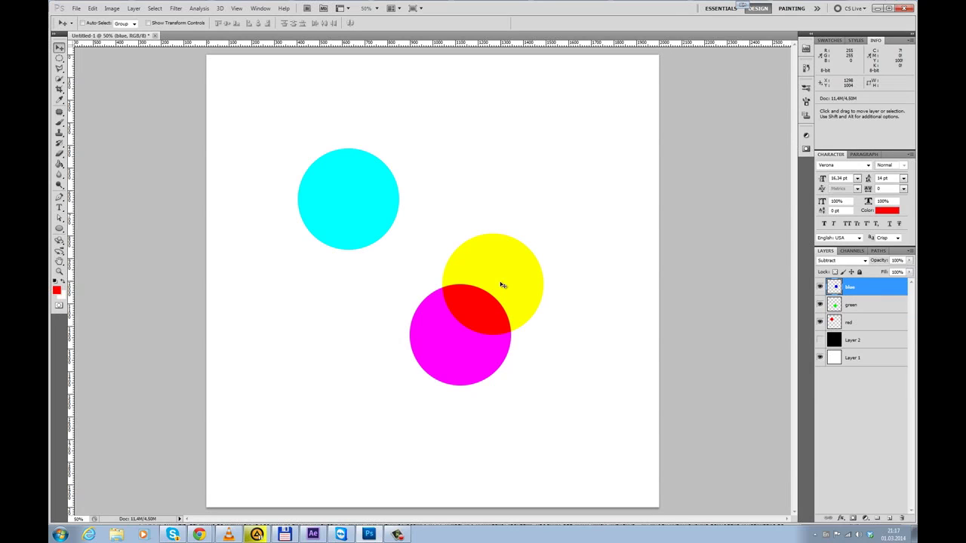
pyautogui.moveTo(501, 285)
pyautogui.mouseDown()
pyautogui.moveTo(514, 237)
pyautogui.moveTo(497, 283)
pyautogui.mouseUp()
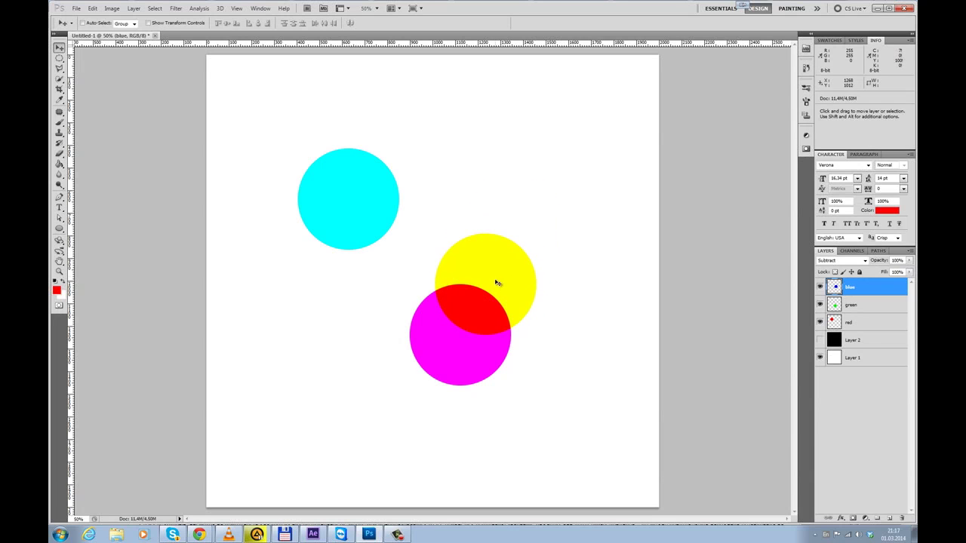
pyautogui.keyDown('ctrl'); pyautogui.click(391, 213); pyautogui.keyUp('ctrl')
pyautogui.moveTo(380, 206); pyautogui.dragTo(468, 301)
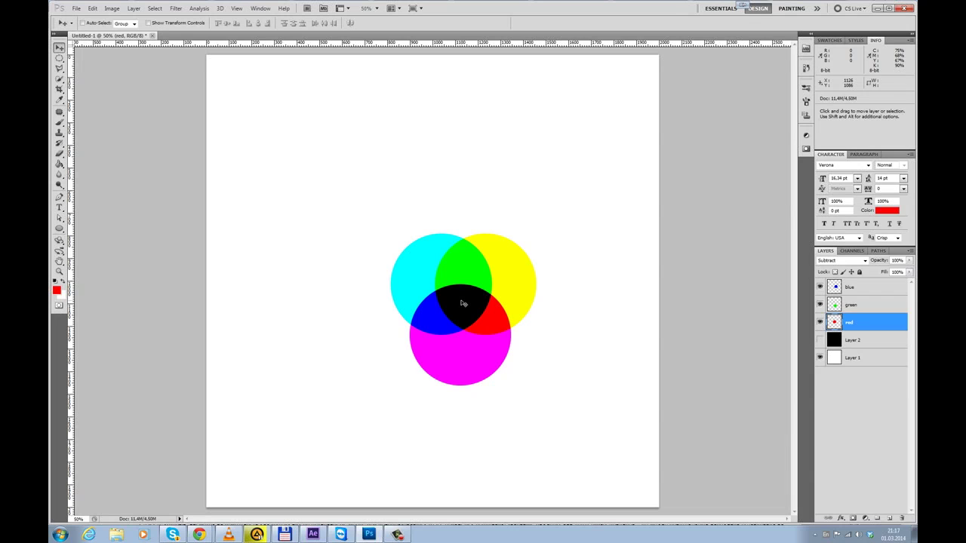
# - Set the red layer's blending mode to Multiply and move the three circles apart so none of them overlap
pyautogui.click(865, 261)
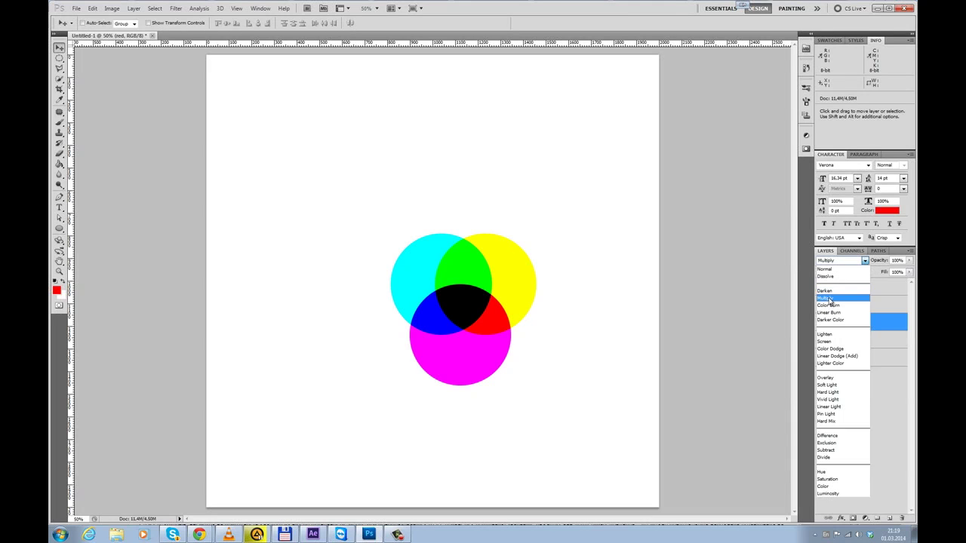
pyautogui.click(828, 299)
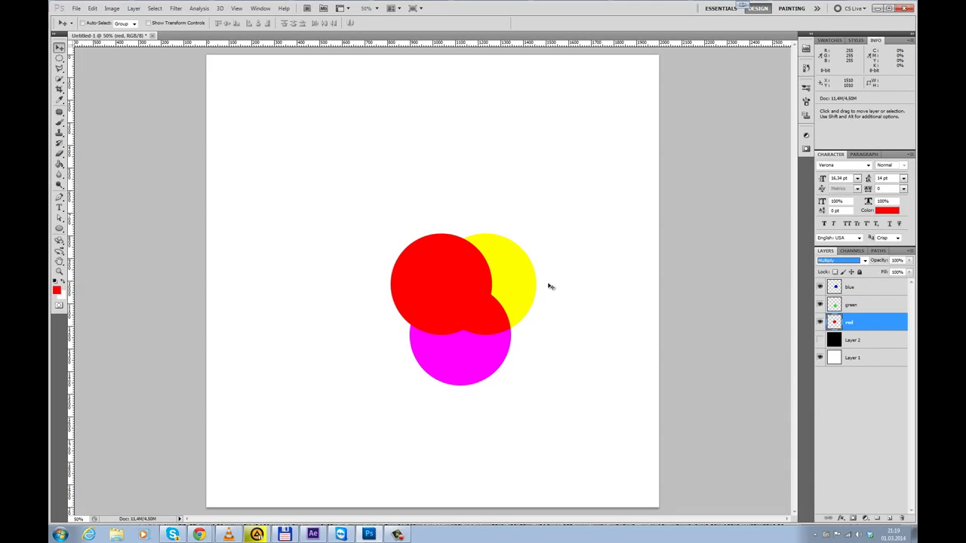
pyautogui.moveTo(466, 276); pyautogui.dragTo(511, 196)
pyautogui.moveTo(429, 304); pyautogui.dragTo(359, 171)
pyautogui.click(453, 290)
pyautogui.moveTo(455, 294); pyautogui.dragTo(484, 335)
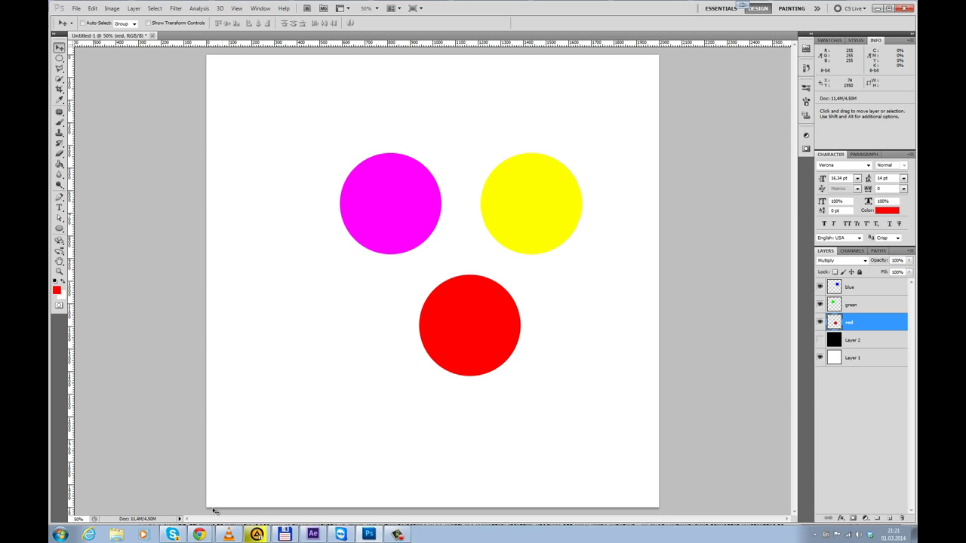
# - Switch to the Wikipedia article on 8-bit colour in Chrome and highlight the number 16 777 216 in the indexed colour section
pyautogui.click(190, 516)
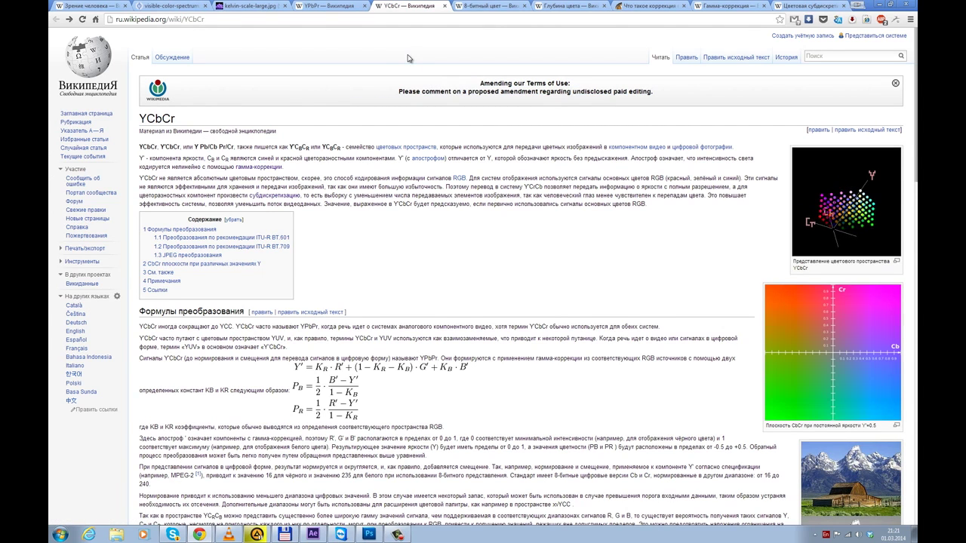
pyautogui.click(489, 6)
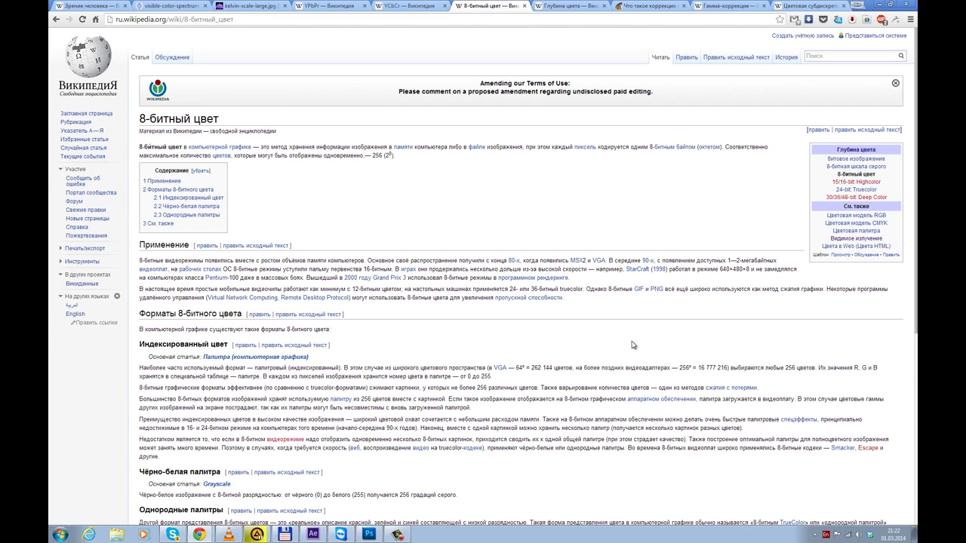
pyautogui.moveTo(699, 369); pyautogui.dragTo(729, 368)
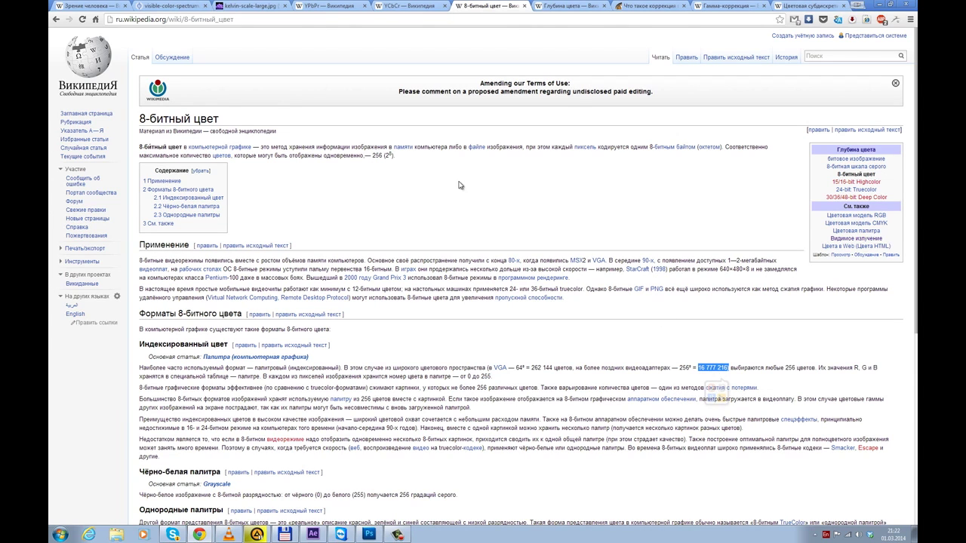
# - Examine the Wikipedia article on human vision, covering colour vision, the eye's light sensitivity, visual acuity and adaptation
pyautogui.click(87, 6)
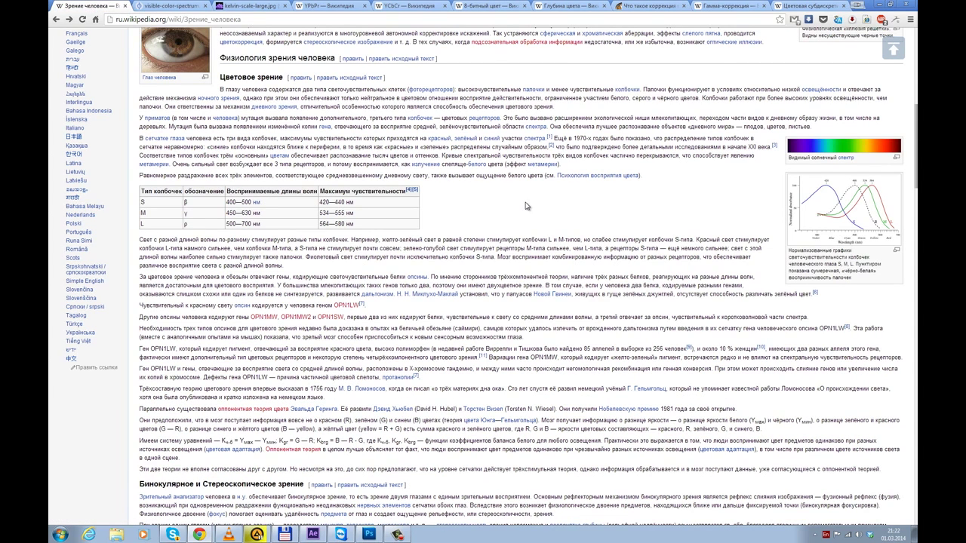
pyautogui.scroll(2, 526, 205)
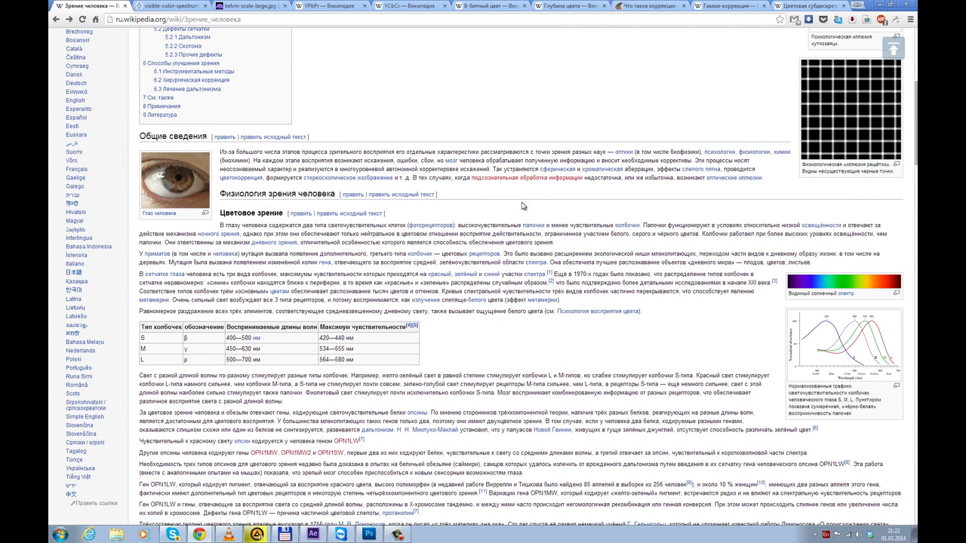
pyautogui.scroll(-1, 522, 206)
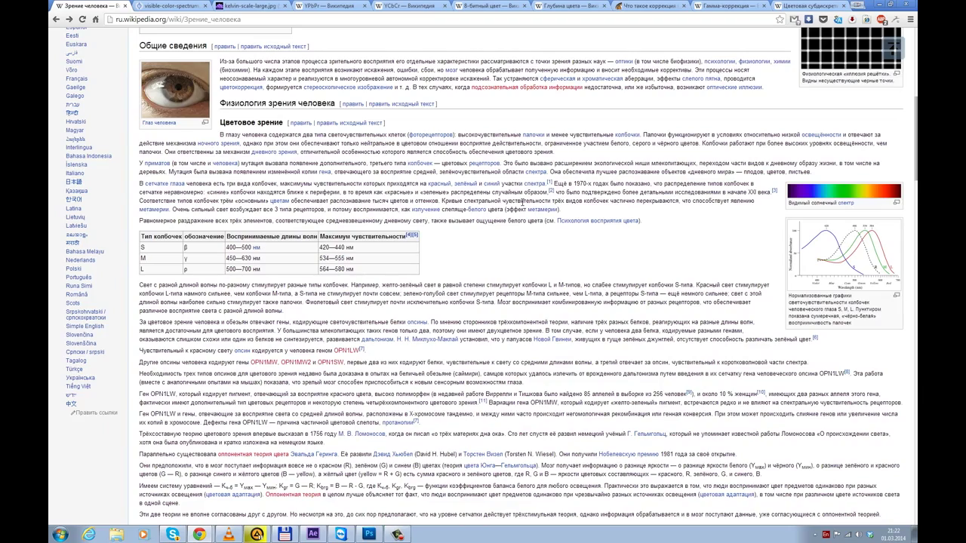
pyautogui.scroll(-2, 524, 203)
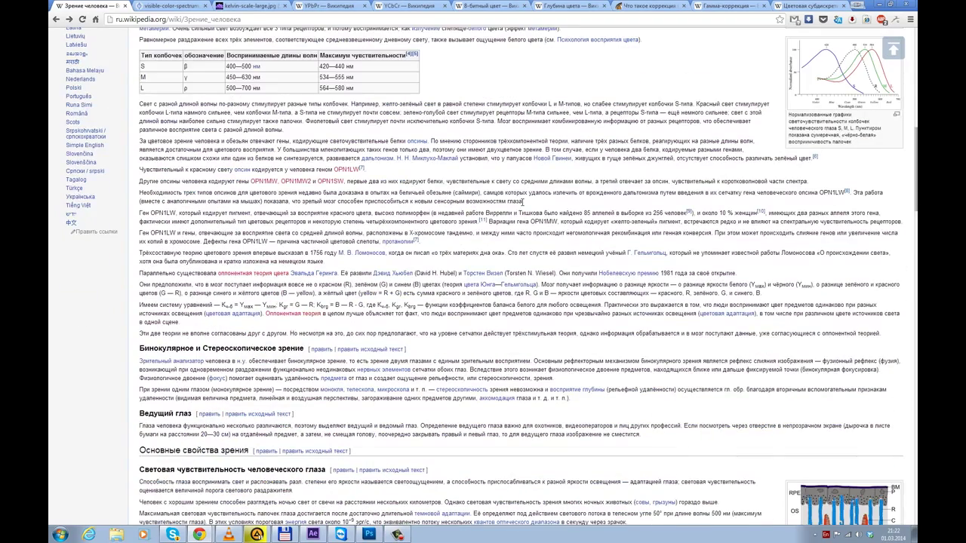
pyautogui.scroll(-2, 522, 202)
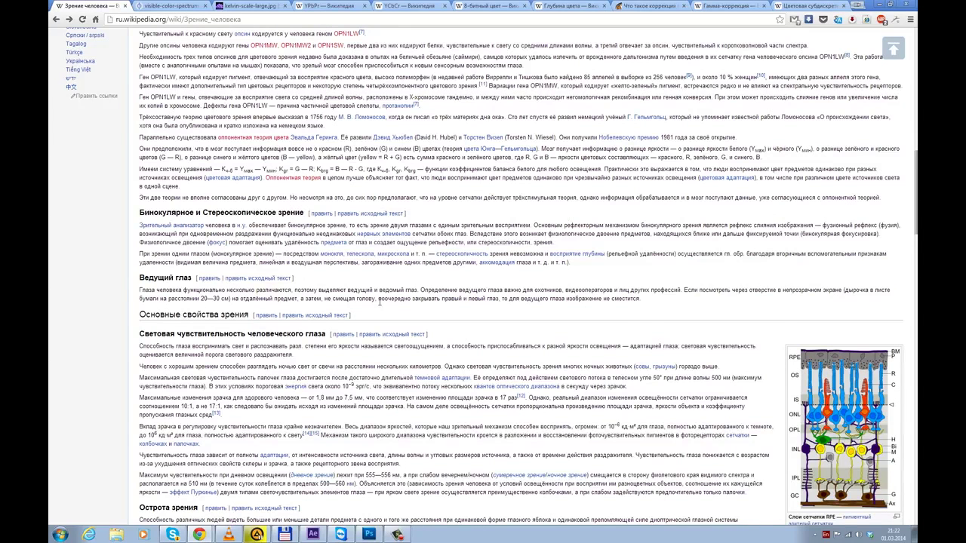
pyautogui.scroll(-1, 380, 303)
pyautogui.scroll(-1, 380, 303)
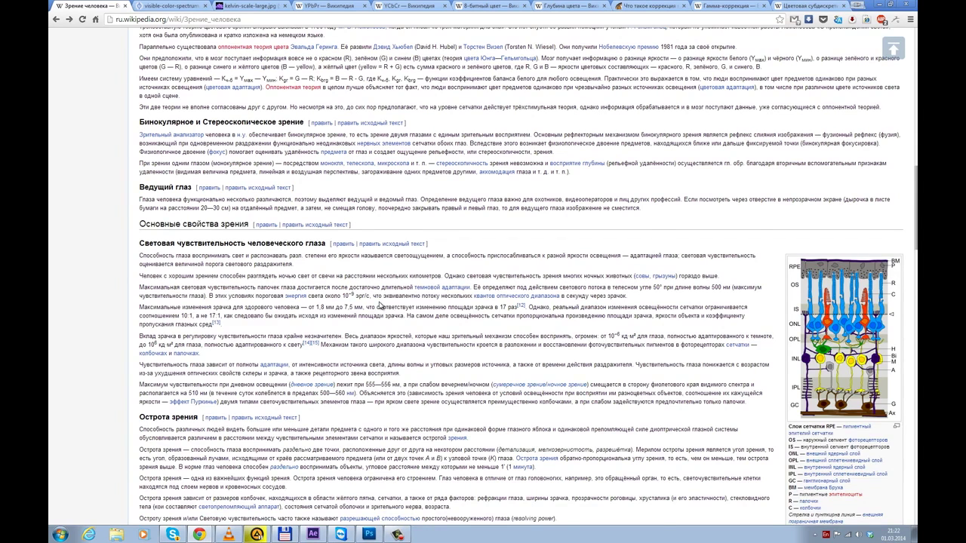
pyautogui.scroll(-1, 380, 304)
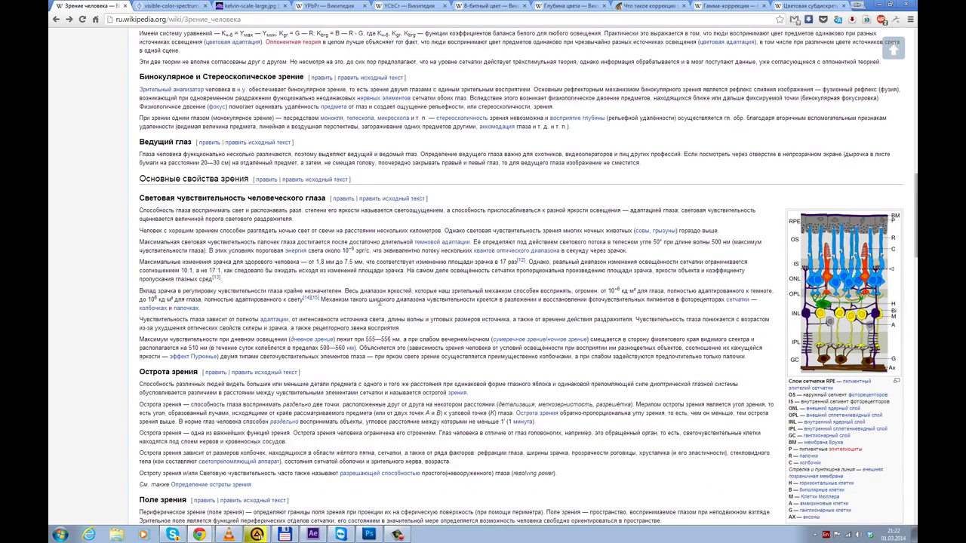
pyautogui.scroll(-1, 380, 301)
pyautogui.scroll(-1, 380, 302)
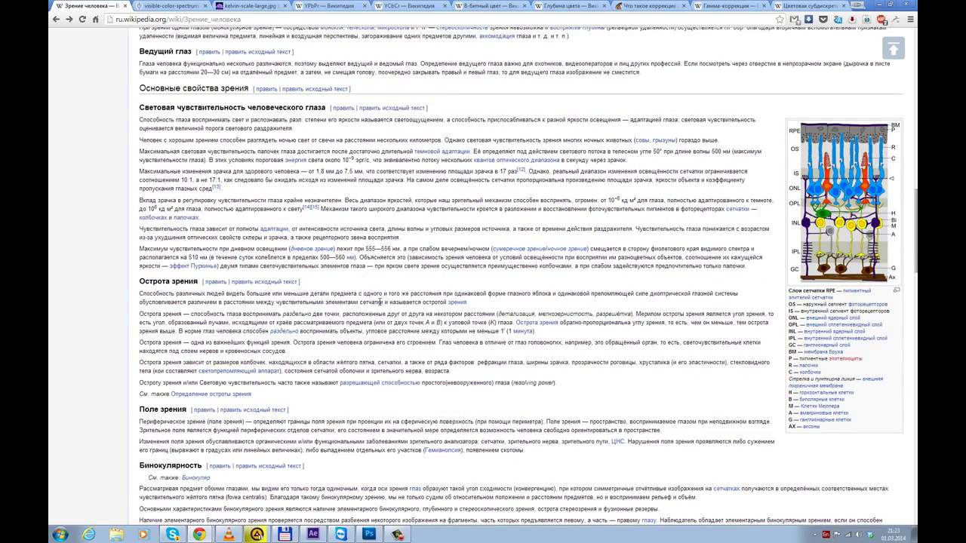
pyautogui.scroll(-1, 420, 290)
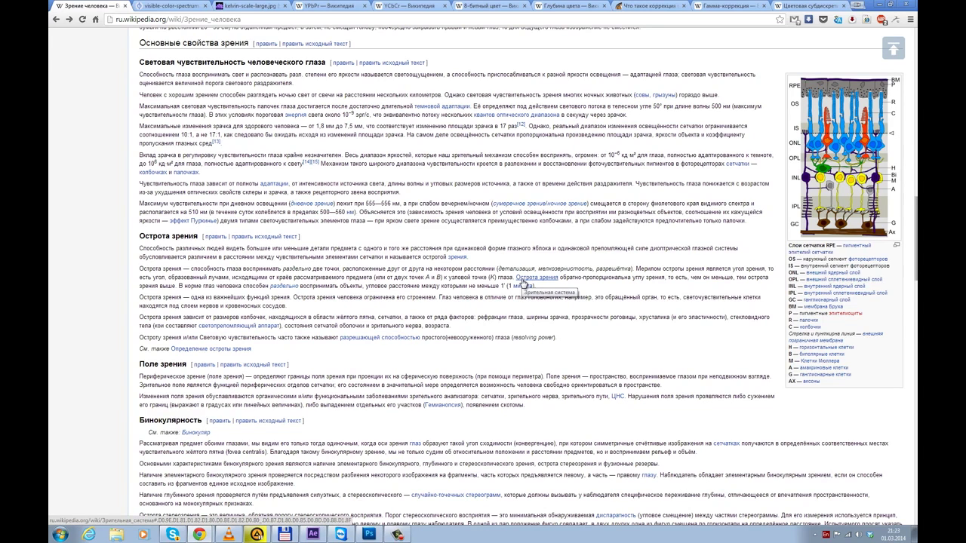
pyautogui.scroll(-2, 522, 284)
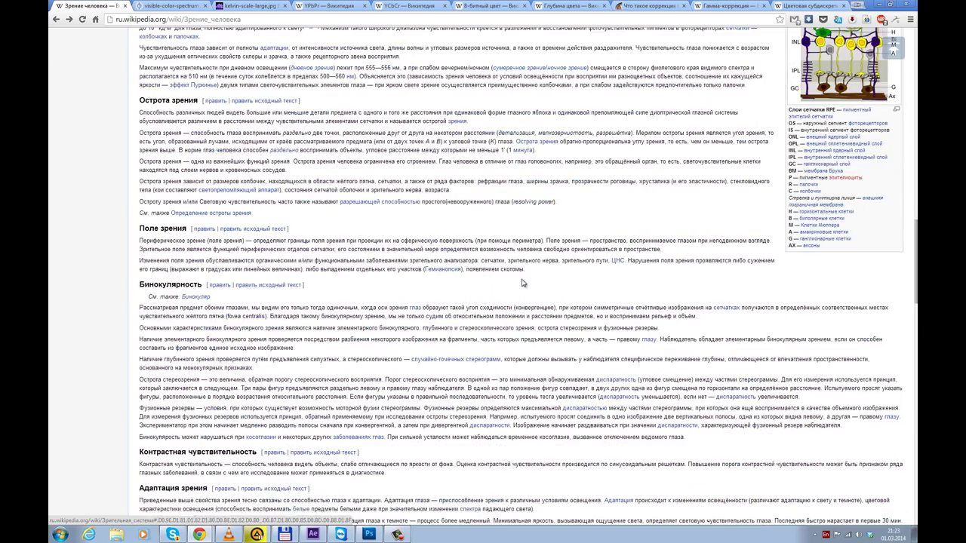
pyautogui.scroll(-2, 522, 280)
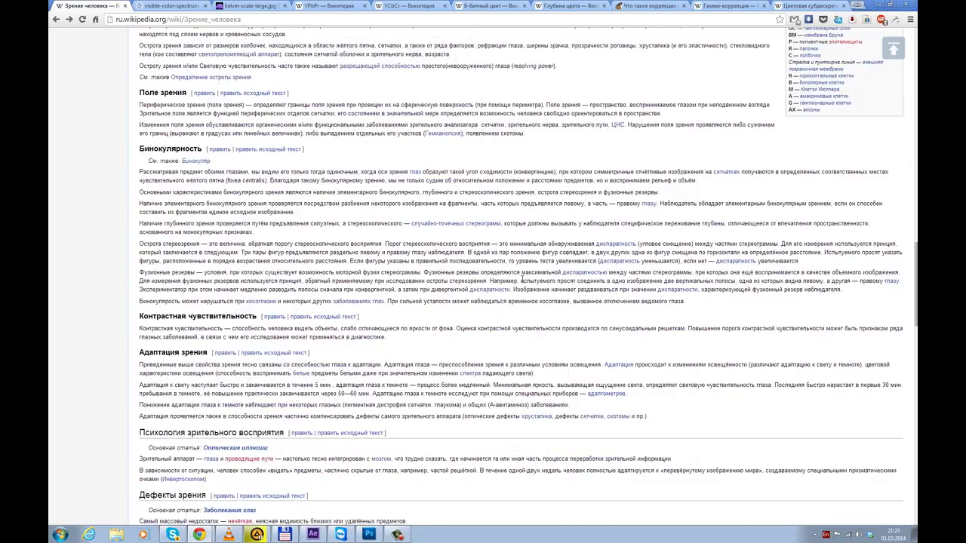
pyautogui.scroll(12, 522, 281)
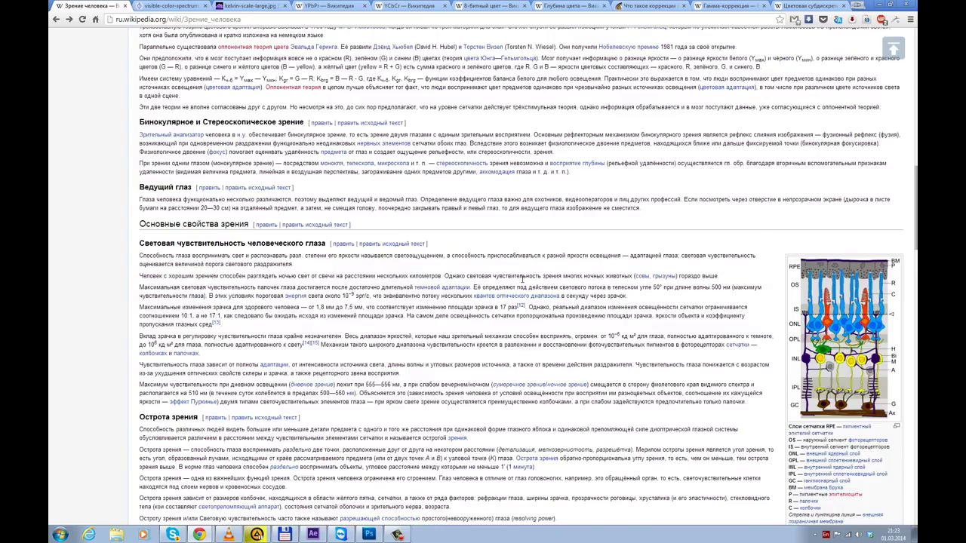
pyautogui.scroll(3, 523, 278)
pyautogui.scroll(-4, 522, 281)
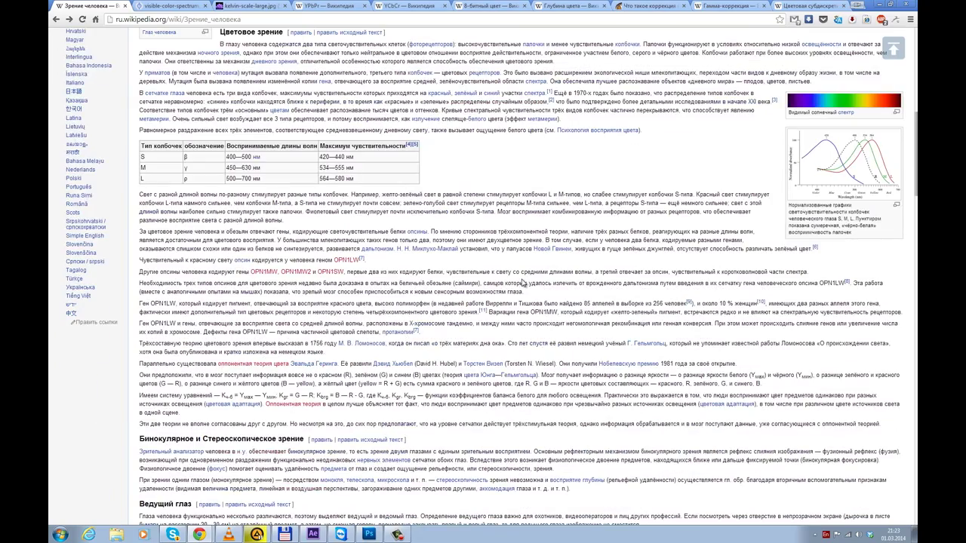
# - Return to the 8-bit colour article and examine the uniform palettes section, highlighting its 8×8×4 bit layout, then clear the highlight
pyautogui.click(491, 15)
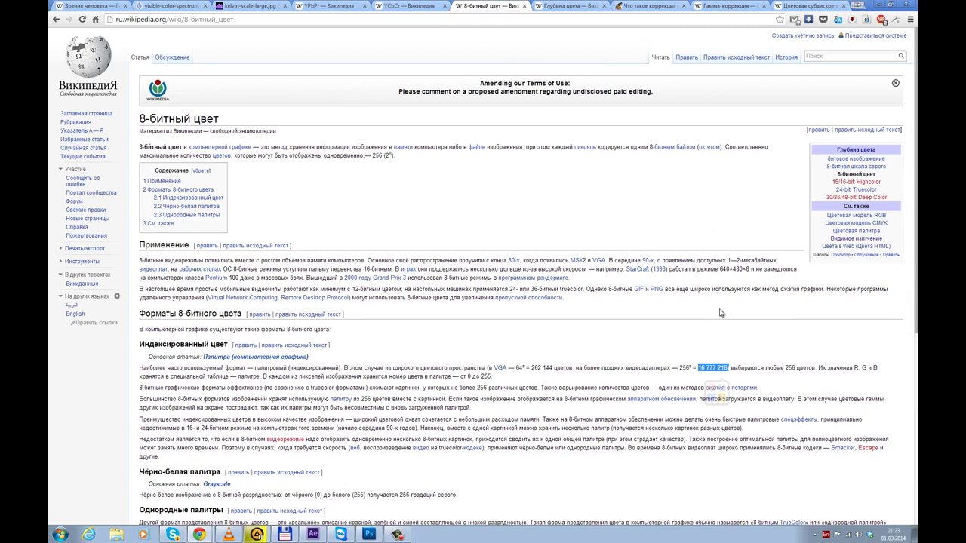
pyautogui.click(708, 370)
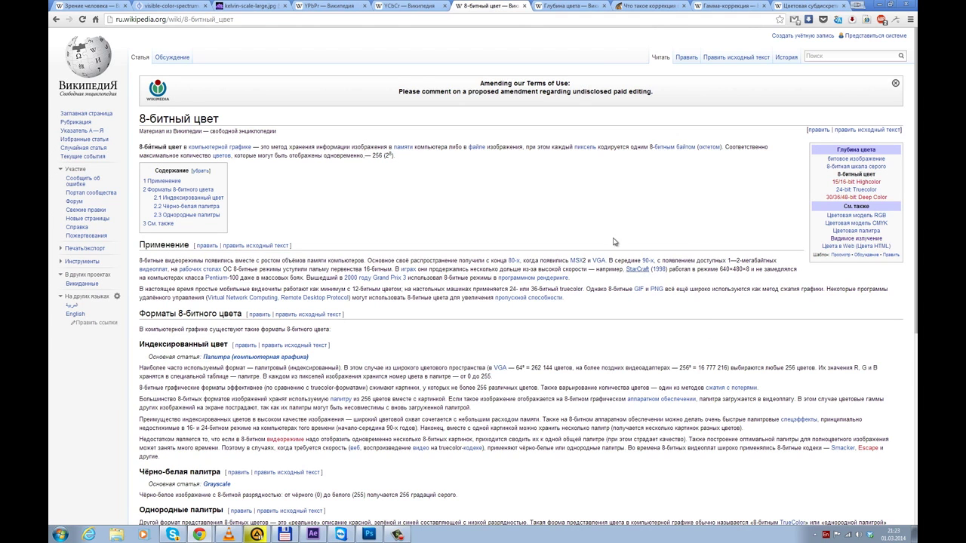
pyautogui.scroll(-1, 610, 240)
pyautogui.scroll(-2, 610, 240)
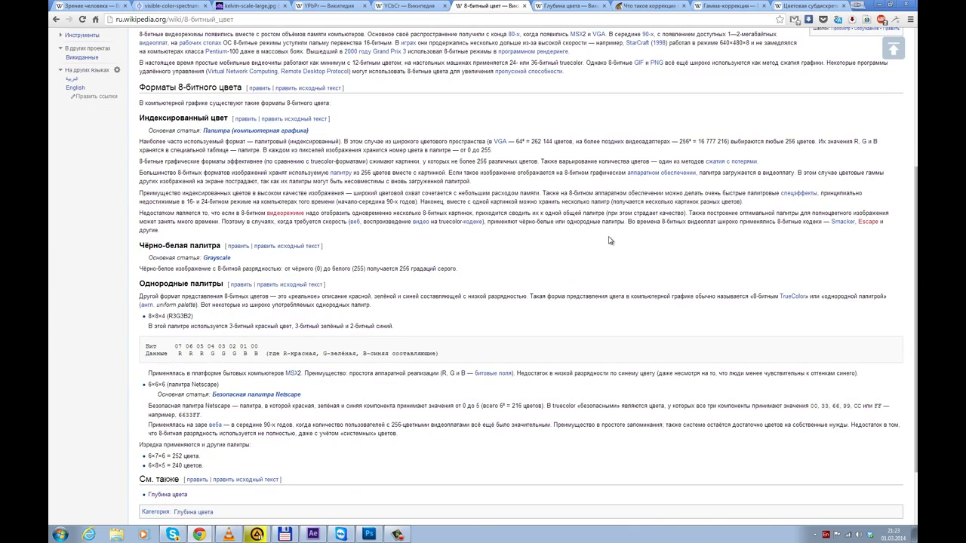
pyautogui.moveTo(141, 285); pyautogui.dragTo(369, 332)
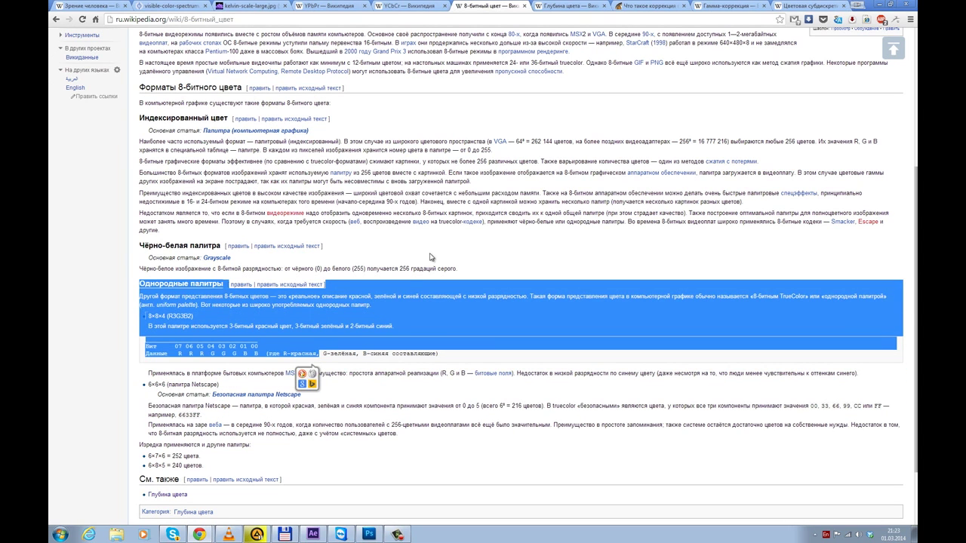
pyautogui.click(454, 252)
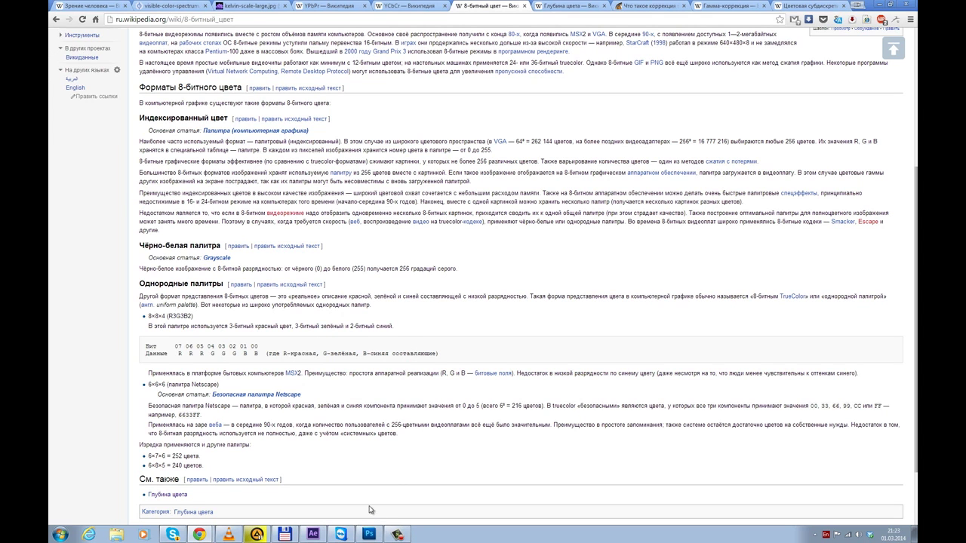
# - Switch to After Effects and create a new 2880 × 900 px composition at 25 fps, 10 seconds long, with the default name
pyautogui.click(314, 535)
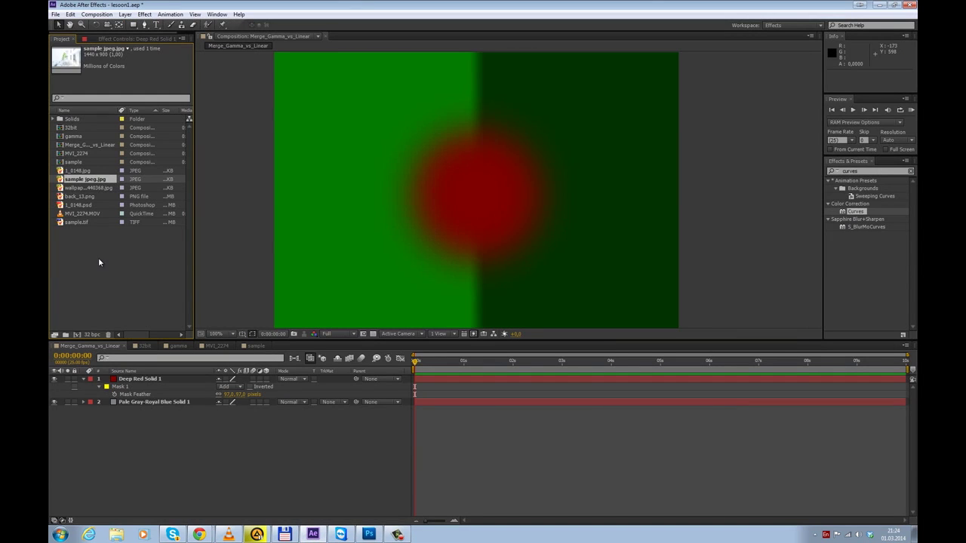
pyautogui.rightClick(98, 258)
pyautogui.click(128, 265)
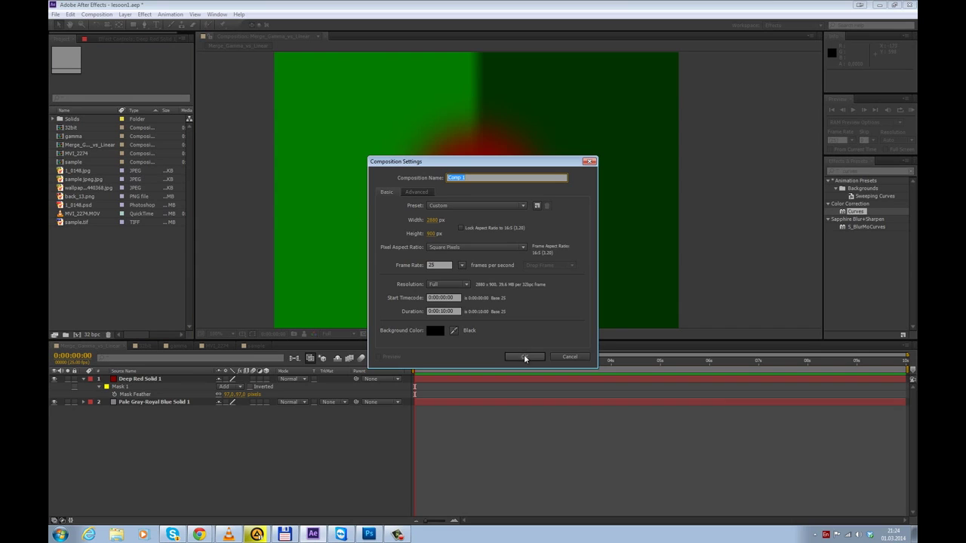
pyautogui.click(523, 357)
pyautogui.press('Tab')
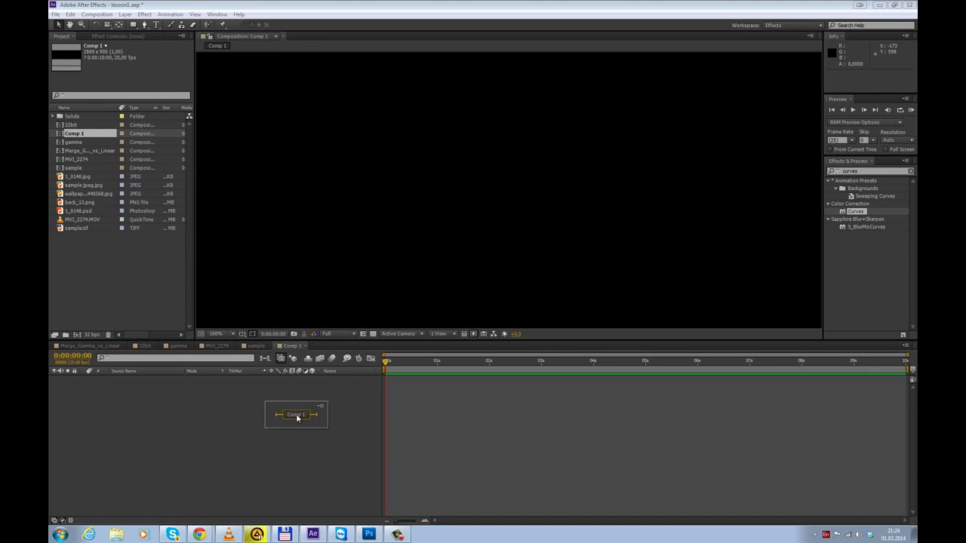
pyautogui.click(204, 436)
# - Add a composition-sized solid layer in pure red, FF0000
pyautogui.hotkey('ctrl', 'y')
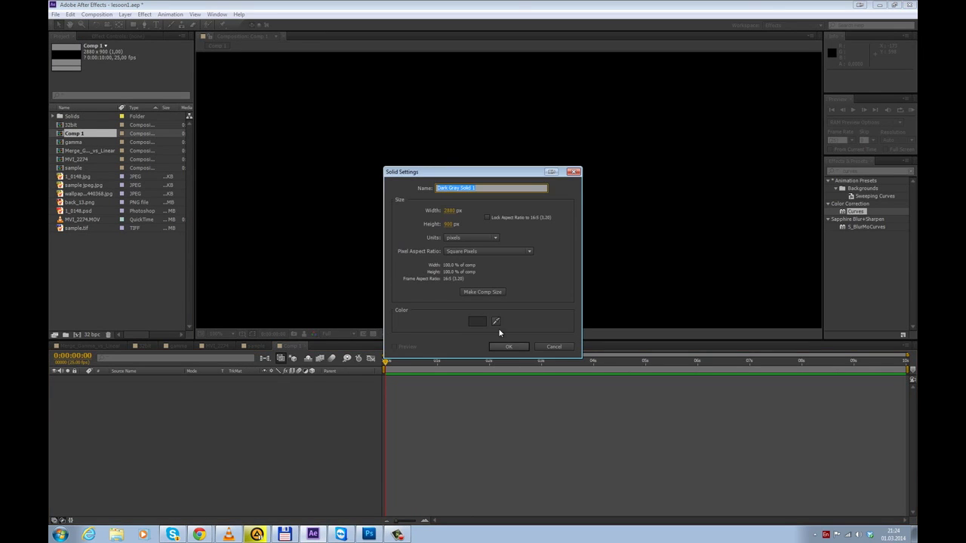
pyautogui.click(480, 324)
pyautogui.click(489, 209)
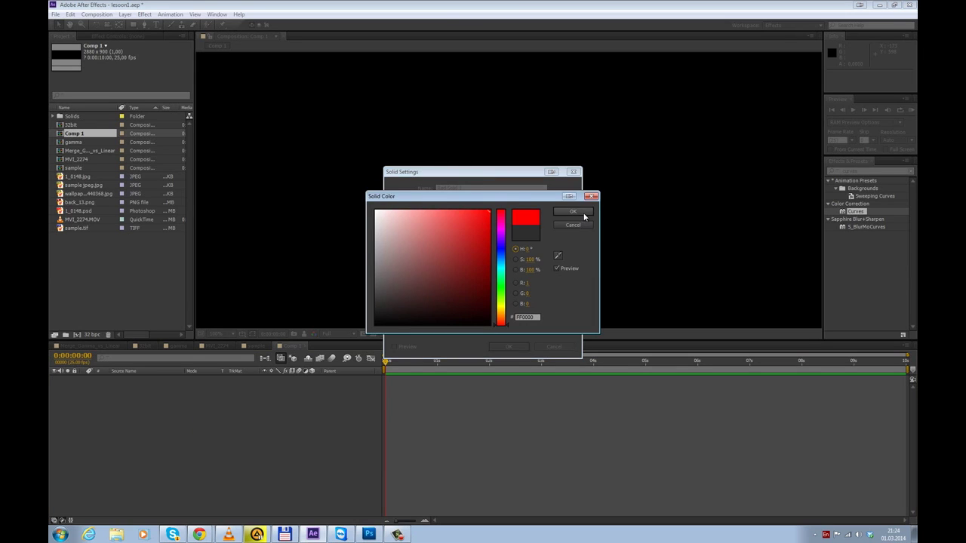
pyautogui.click(568, 198)
pyautogui.click(517, 347)
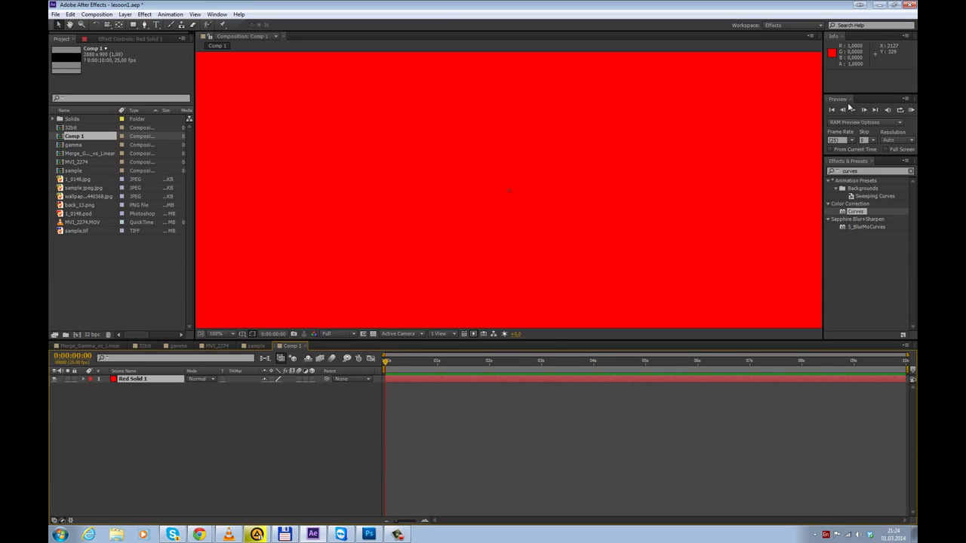
# - Set the Info colour readout to 8-bpc (0-255) for checking the red solid's values
pyautogui.click(905, 36)
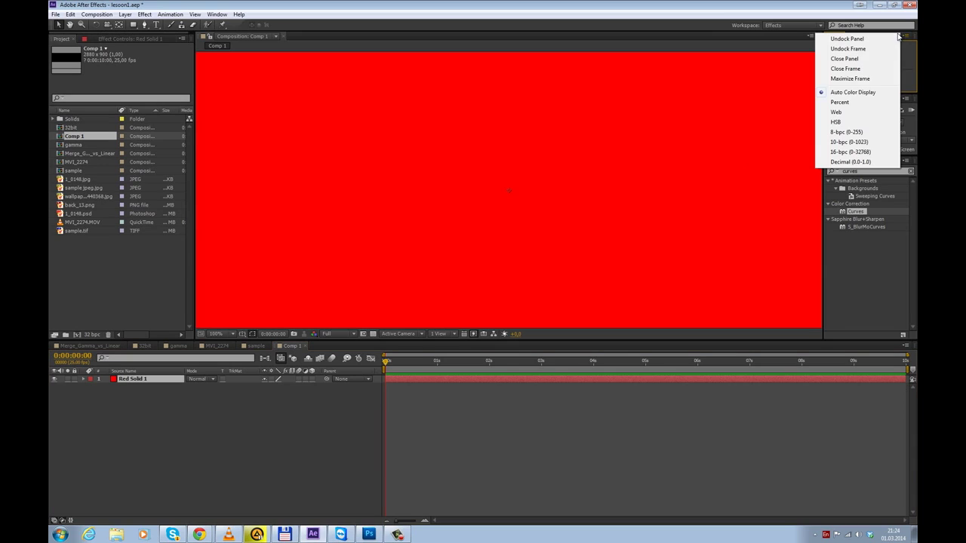
pyautogui.click(849, 134)
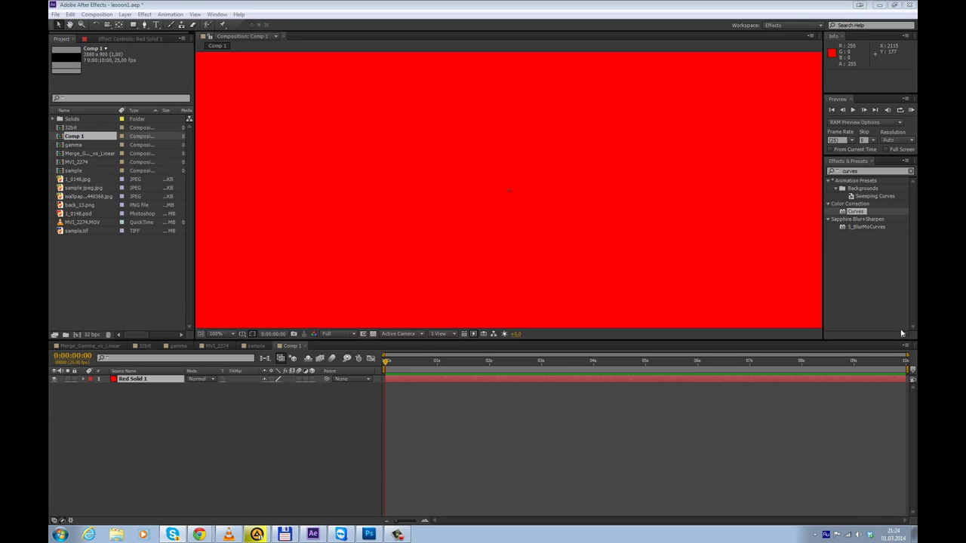
pyautogui.click(646, 120)
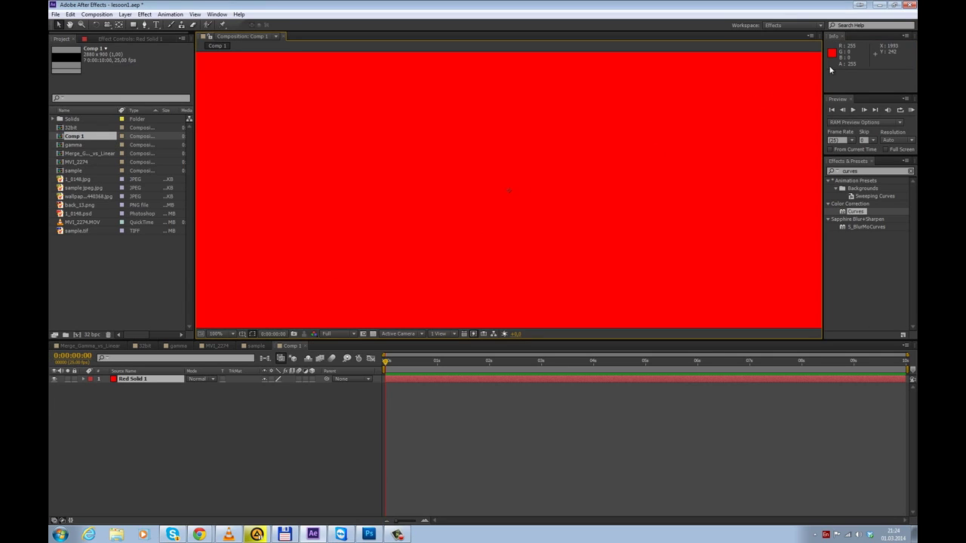
# - Check the Info readout's colour format options, then switch to the 8-bit colour article in Chrome and look through its palette sections
pyautogui.click(905, 38)
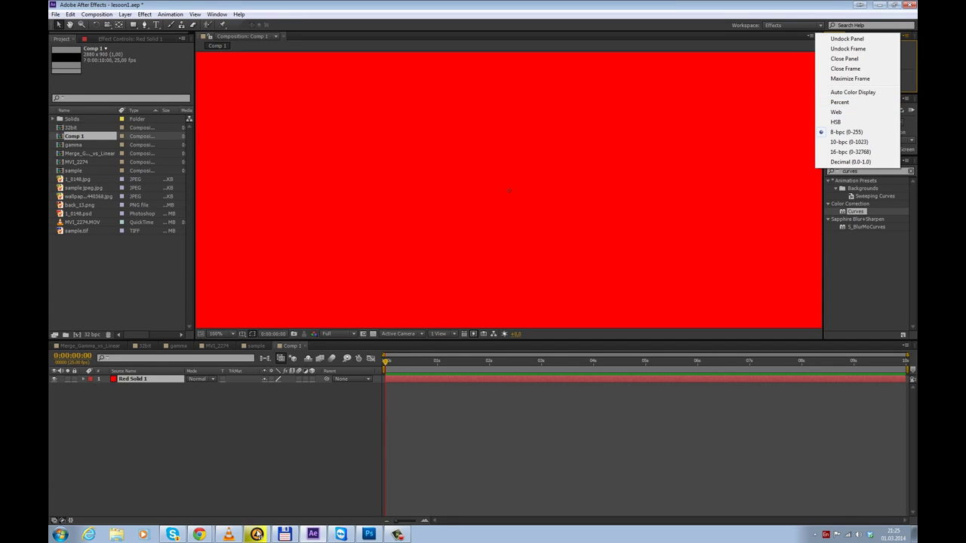
pyautogui.click(202, 537)
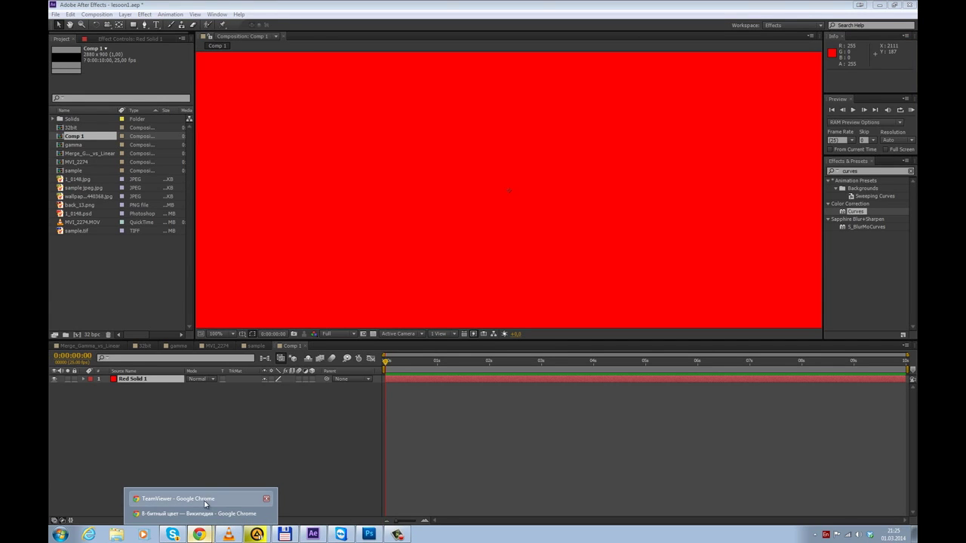
pyautogui.click(201, 520)
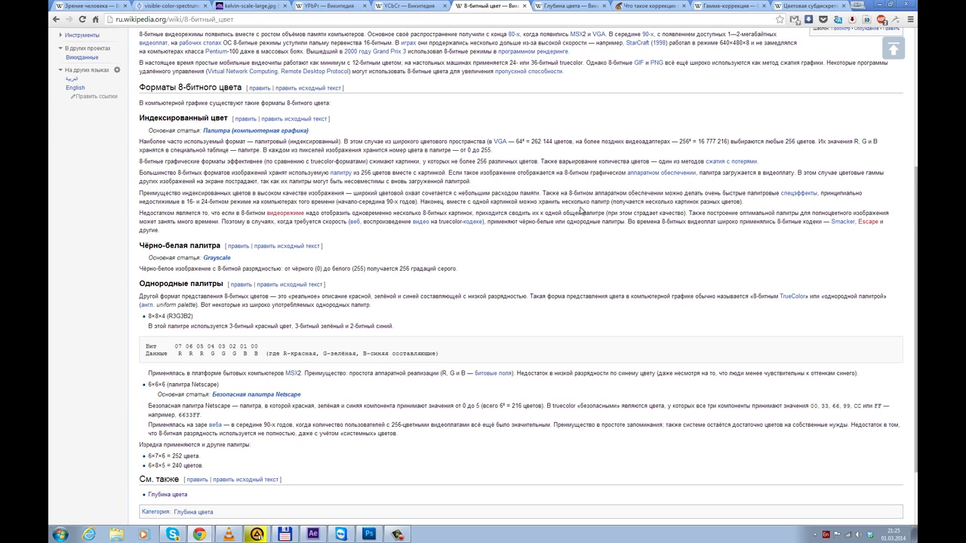
pyautogui.scroll(-3, 580, 204)
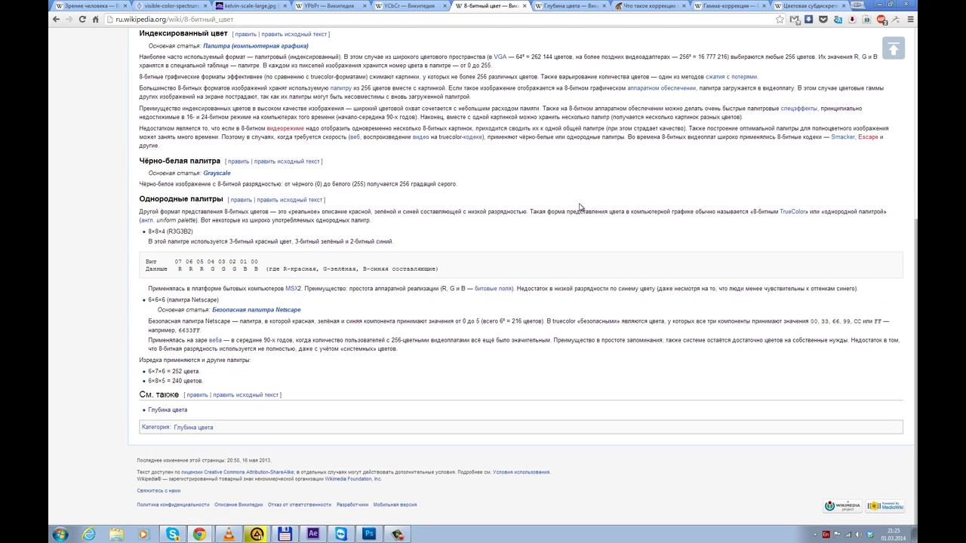
pyautogui.scroll(3, 579, 207)
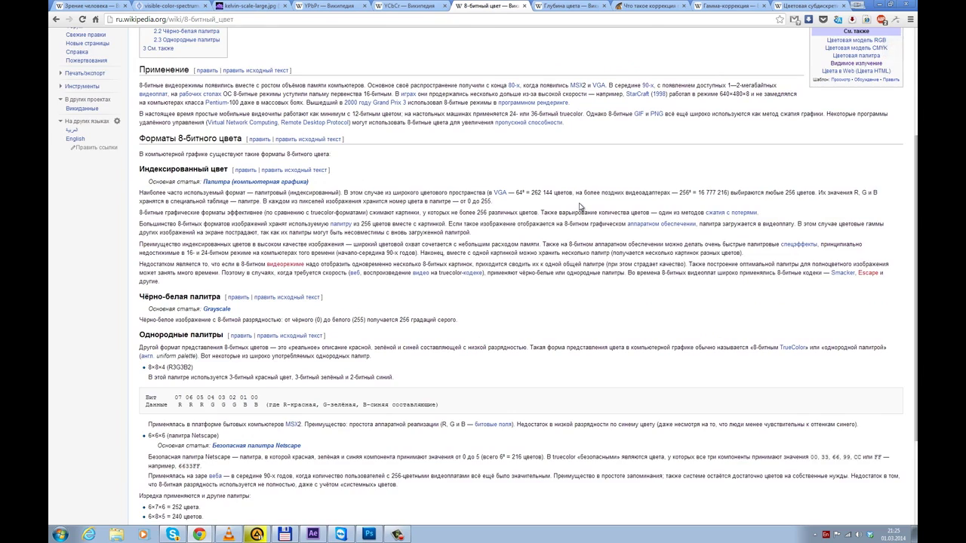
# - Go to the open Wikipedia article on colour depth and examine its bit-depth sections down to the additive mixing figure, returning to the beginning
pyautogui.click(582, 5)
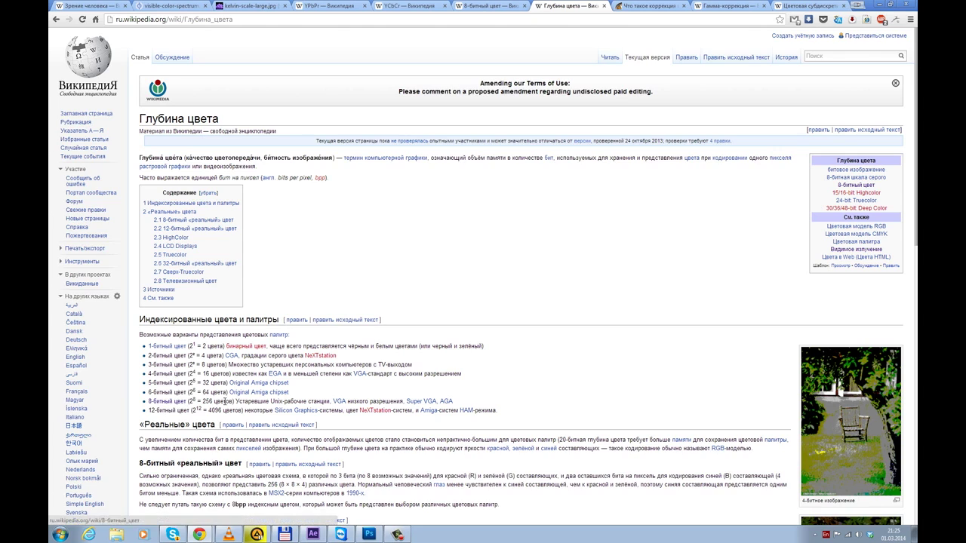
pyautogui.scroll(-3, 414, 289)
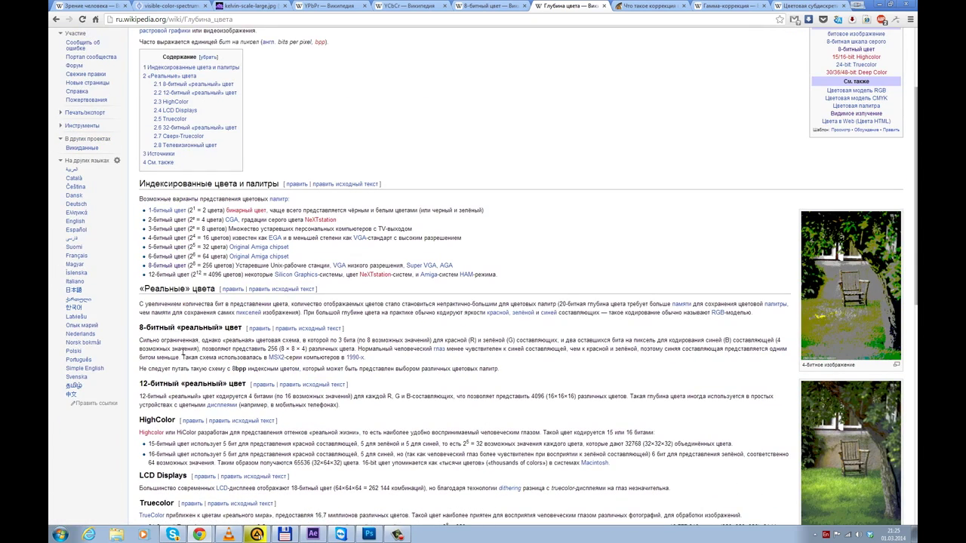
pyautogui.scroll(-3, 413, 253)
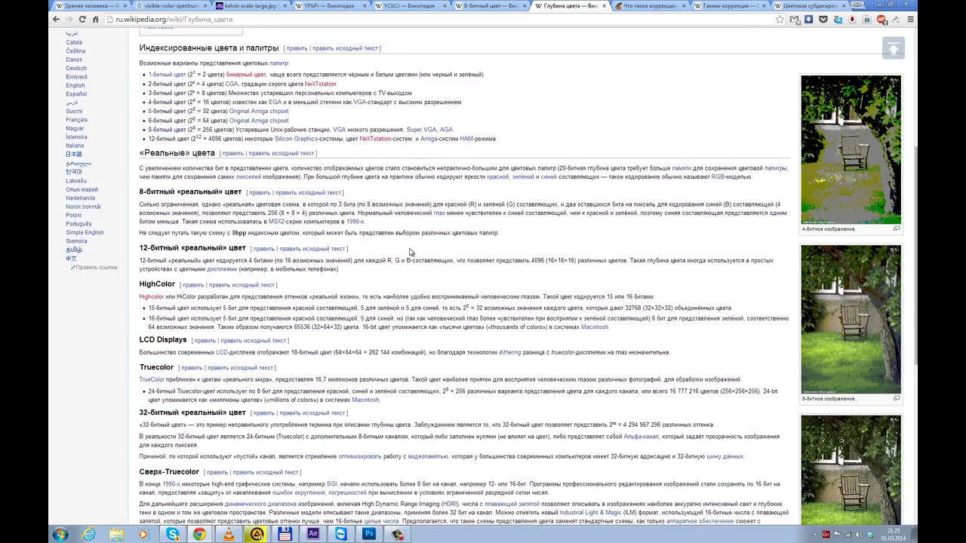
pyautogui.scroll(-2, 413, 252)
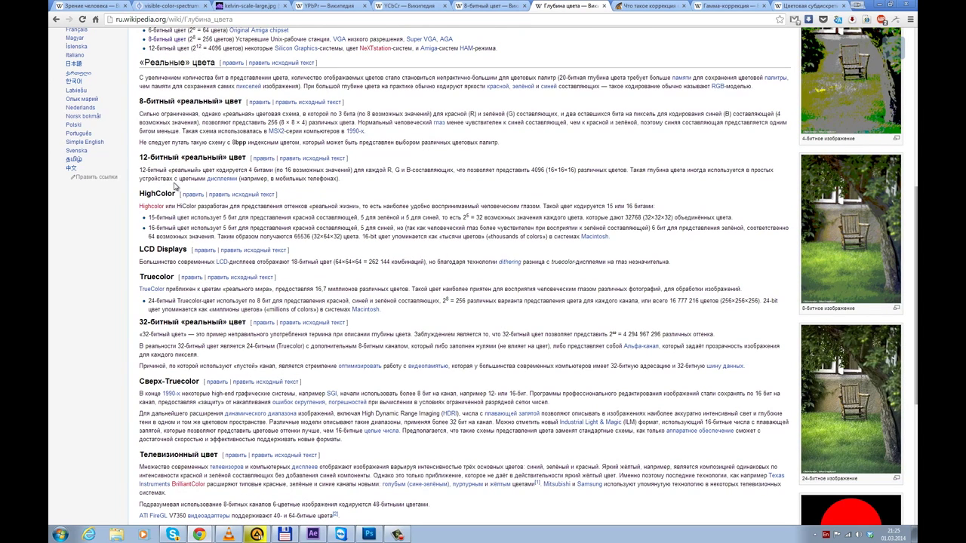
pyautogui.scroll(-4, 211, 302)
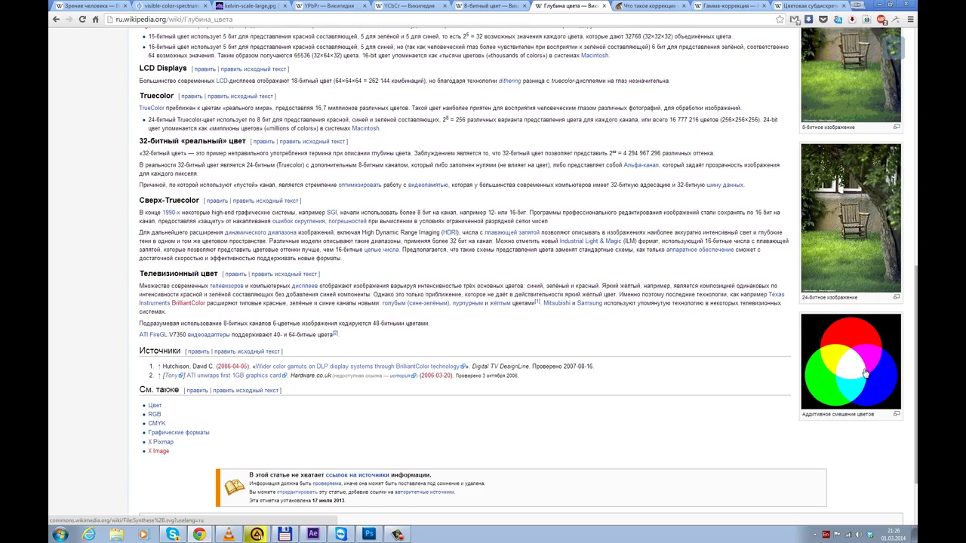
pyautogui.scroll(15, 569, 333)
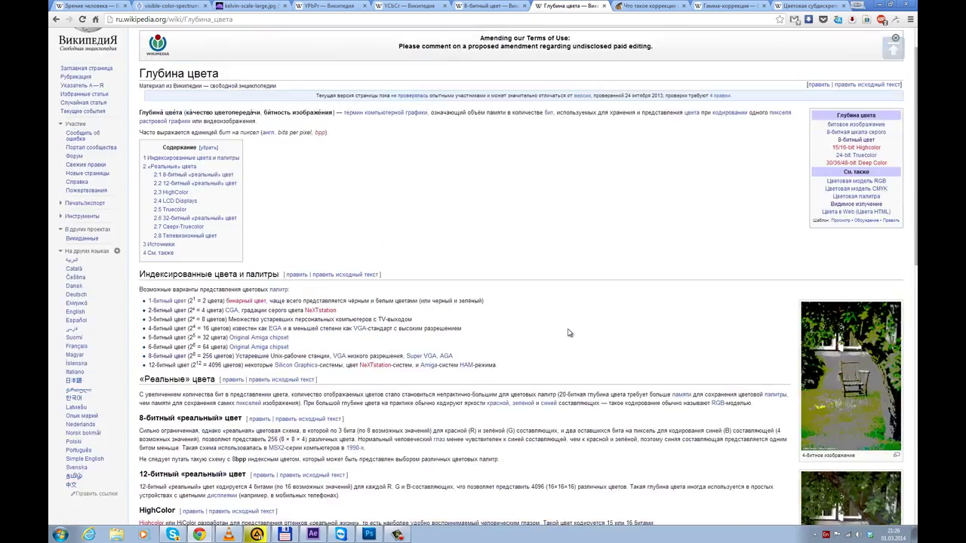
pyautogui.scroll(1, 569, 333)
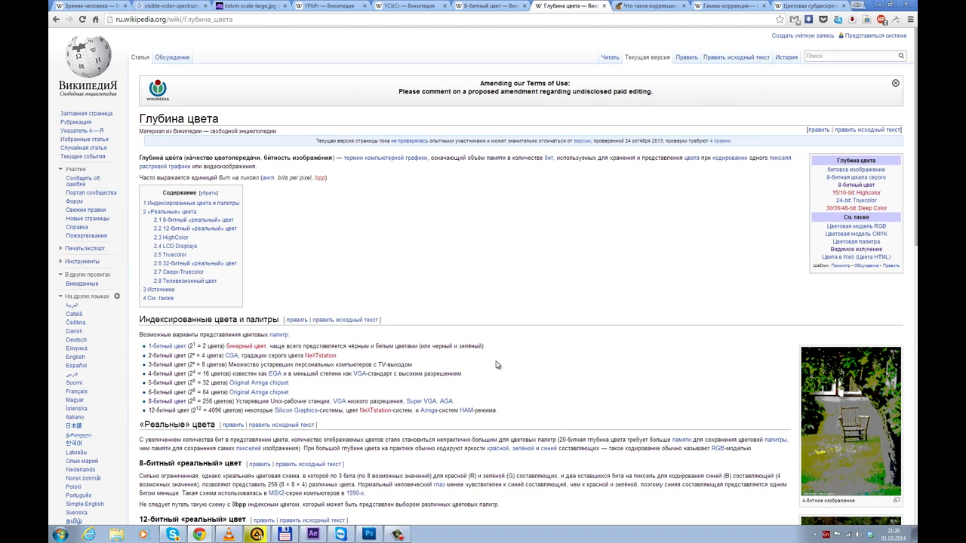
# - Switch to Photoshop and create a new 2000 × 2000 px document at 72 pixels/inch, RGB 8 bit, white background, with the default name
pyautogui.click(313, 534)
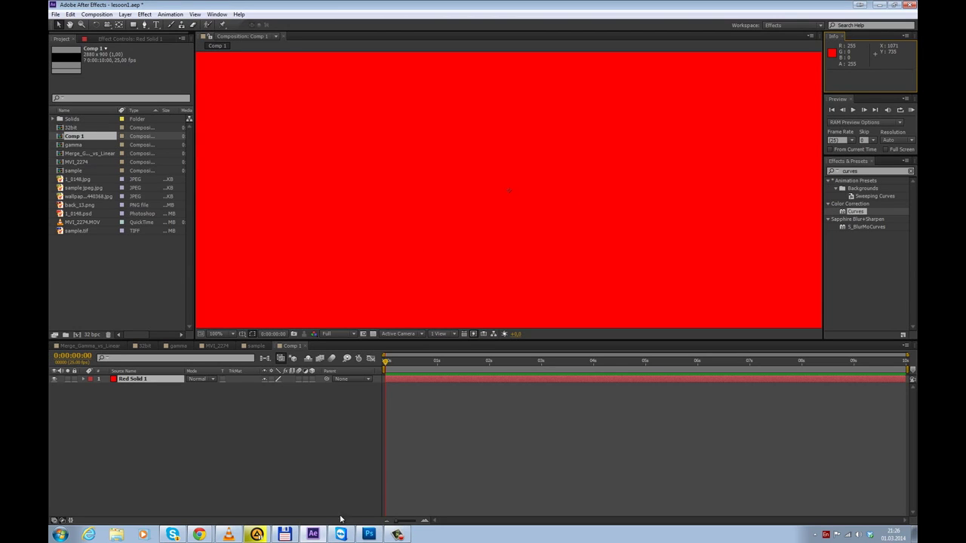
pyautogui.click(368, 534)
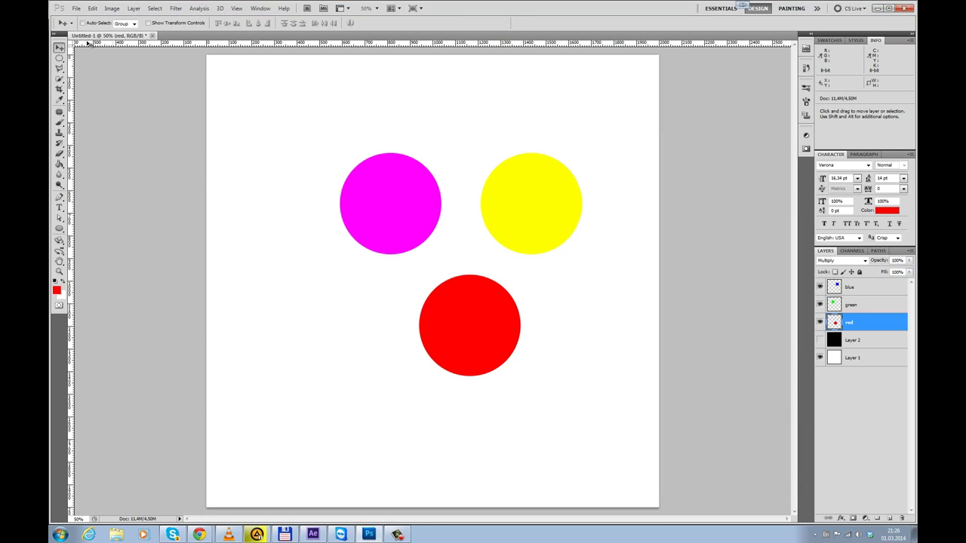
pyautogui.click(77, 9)
pyautogui.moveTo(89, 16)
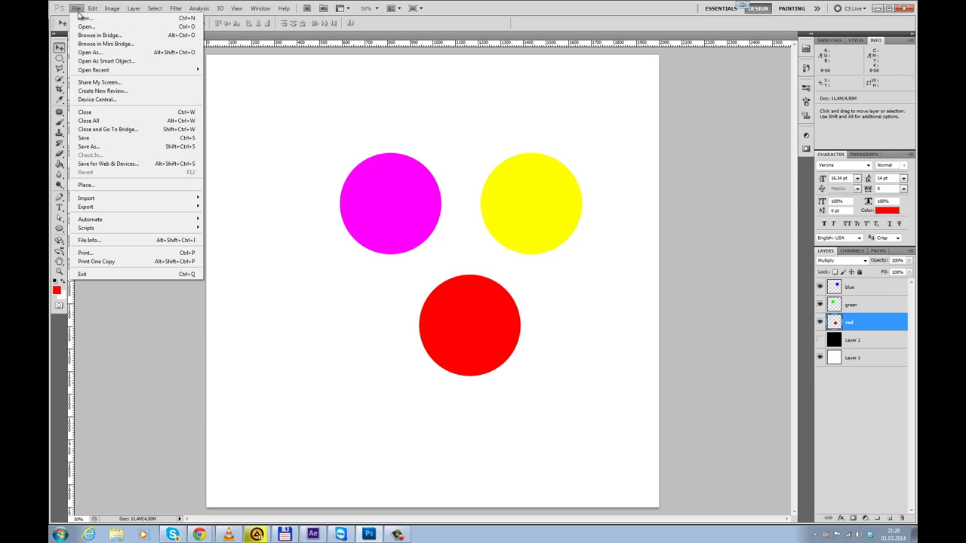
pyautogui.click(92, 17)
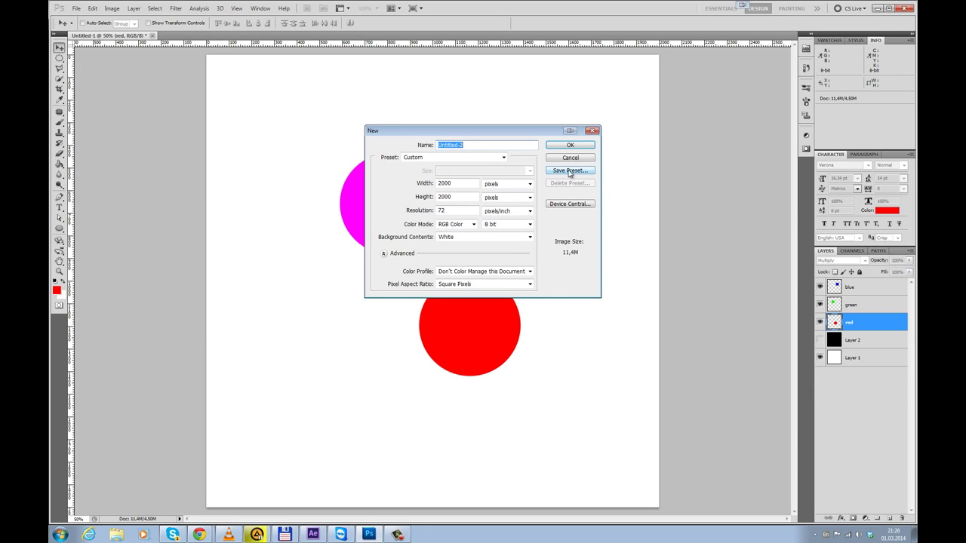
pyautogui.click(572, 146)
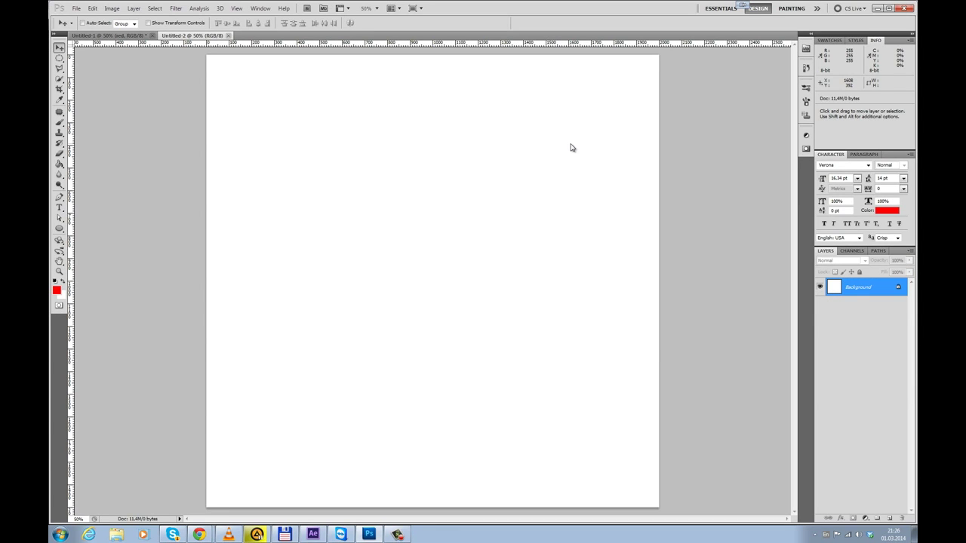
# - Switch to the colour depth article in Chrome and run a Google search for "32 bit изображение" from that tab
pyautogui.moveTo(199, 534)
pyautogui.click(198, 514)
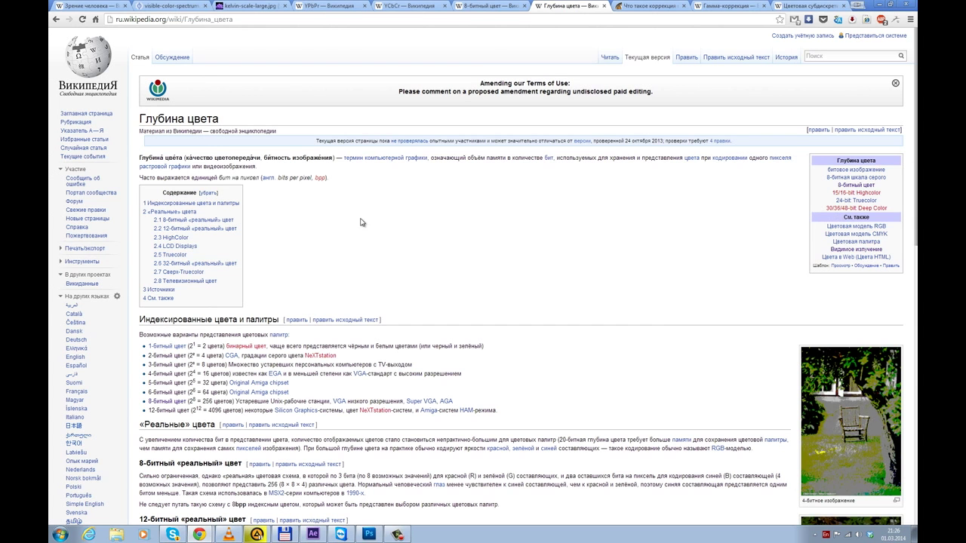
pyautogui.click(490, 20)
pyautogui.write('32 ')
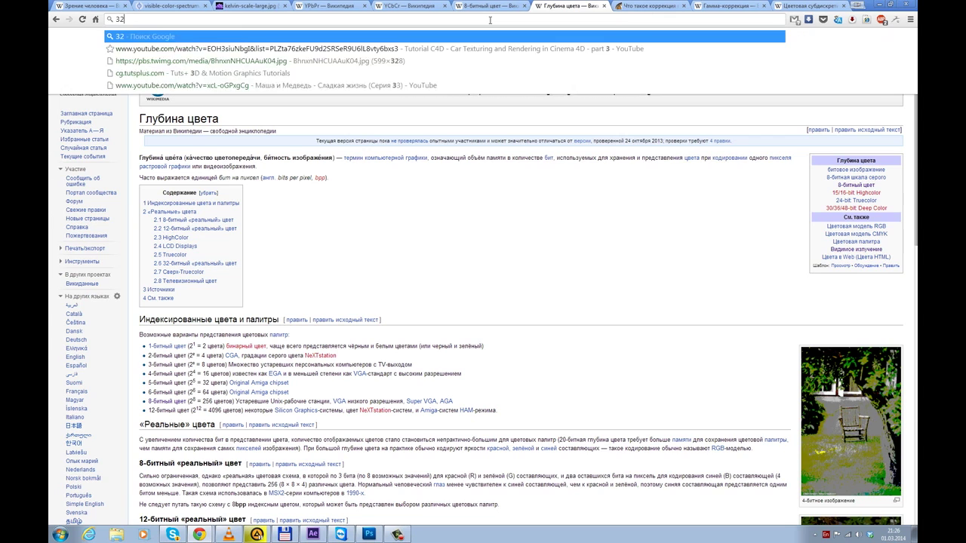
pyautogui.write('би')
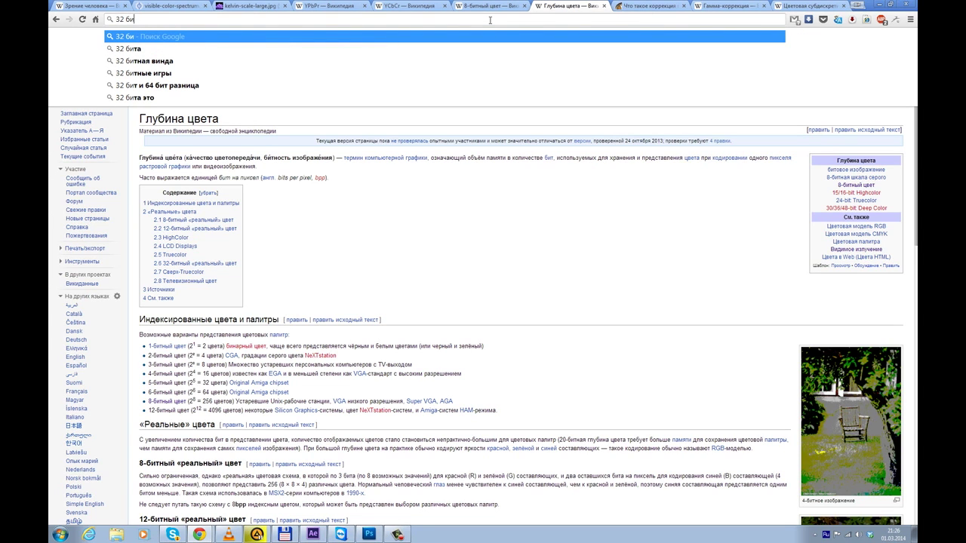
pyautogui.press('Down')
pyautogui.press('Down')
pyautogui.press('Up')
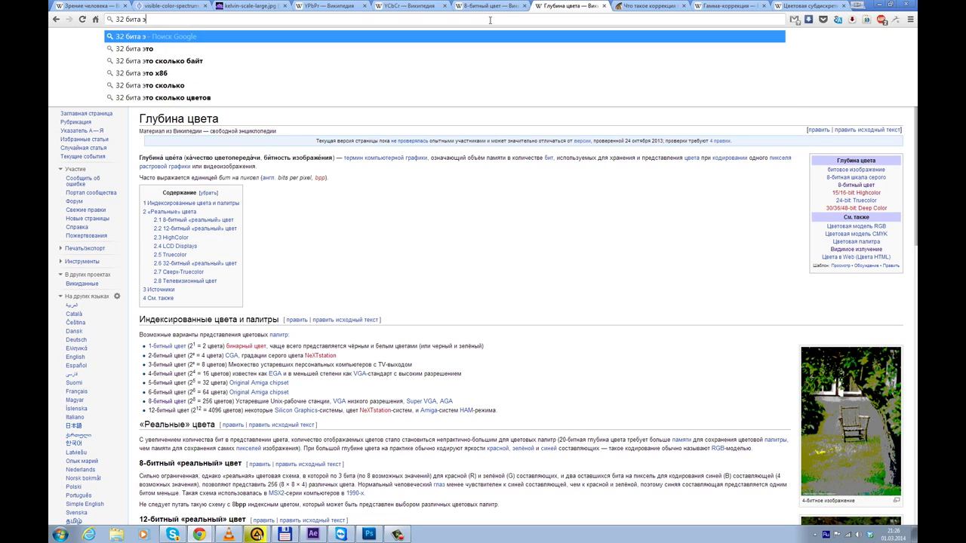
pyautogui.write('из')
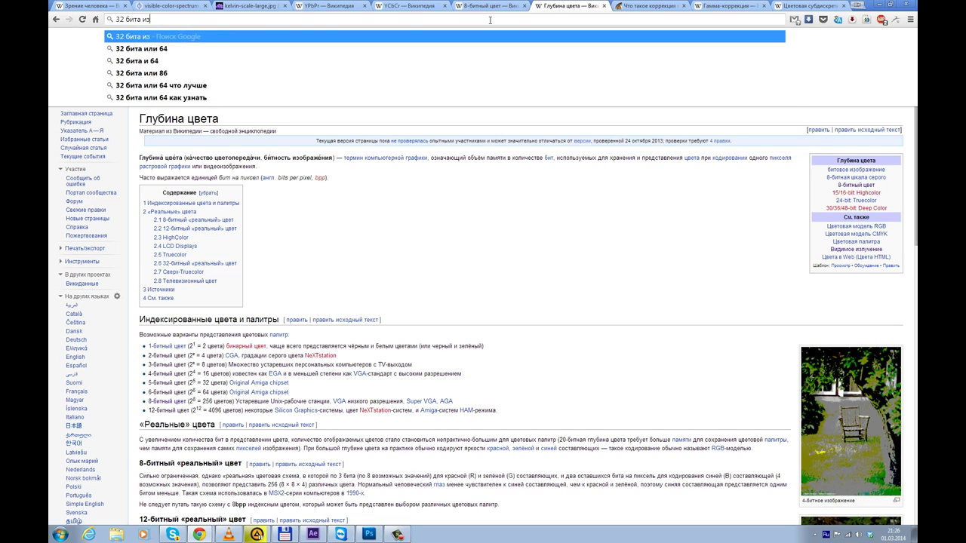
pyautogui.write('ображени')
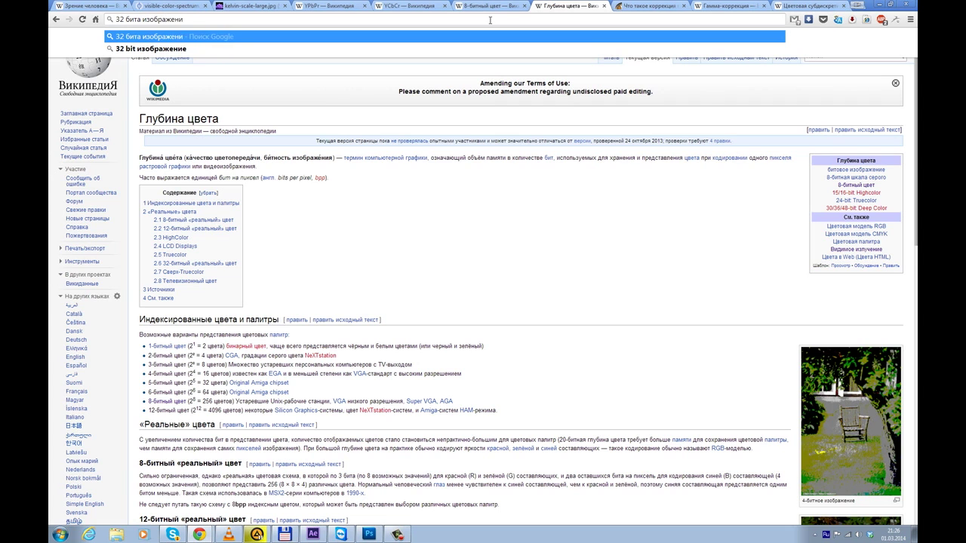
pyautogui.press('Return')
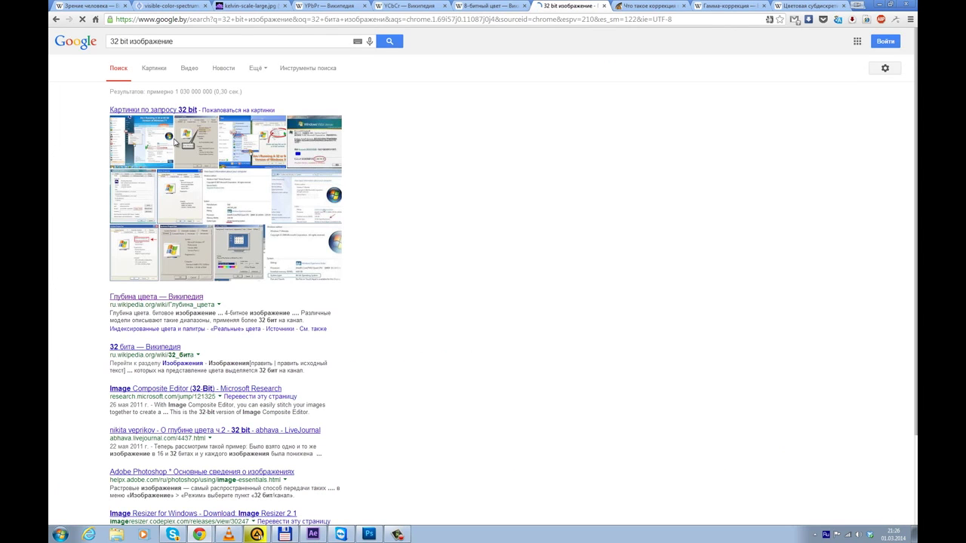
pyautogui.scroll(-1, 346, 126)
pyautogui.scroll(-1, 346, 126)
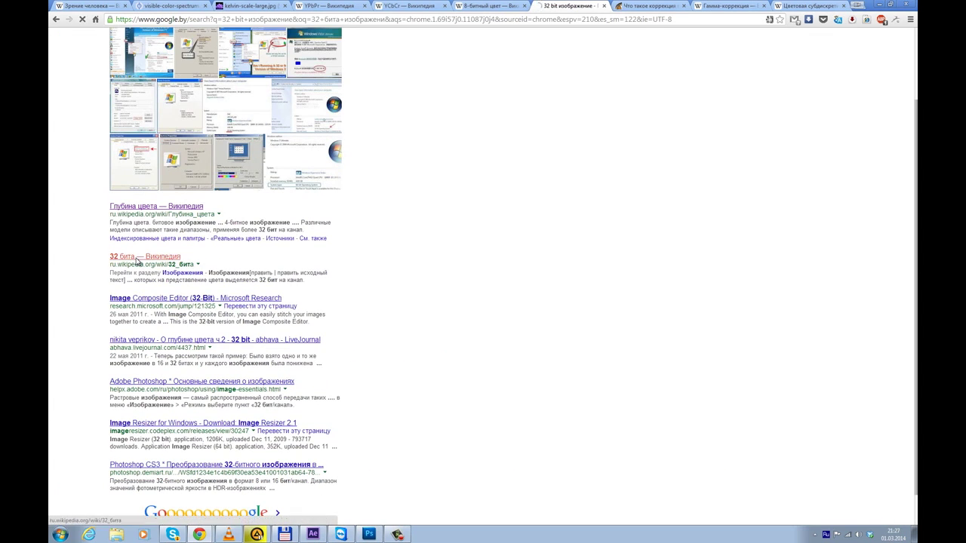
pyautogui.click(144, 257)
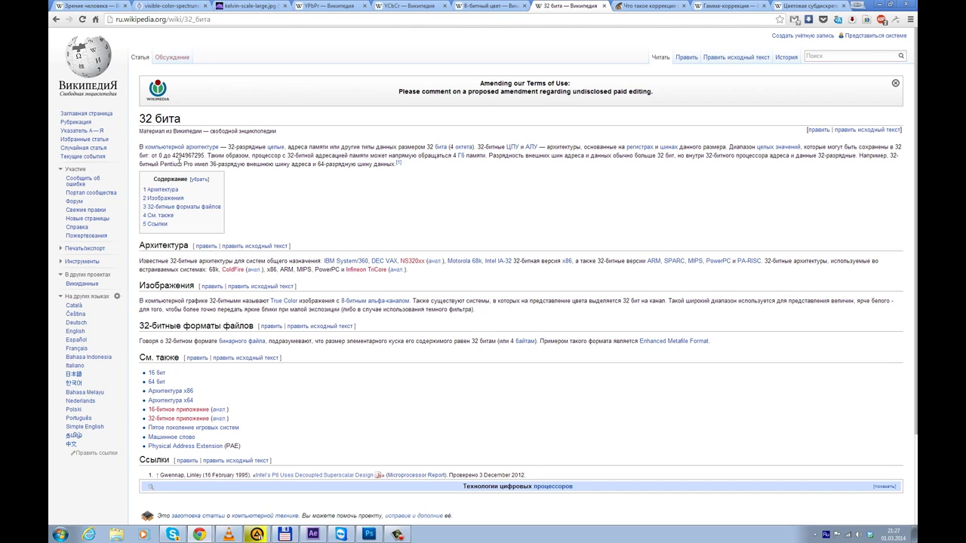
pyautogui.moveTo(173, 155); pyautogui.dragTo(203, 156)
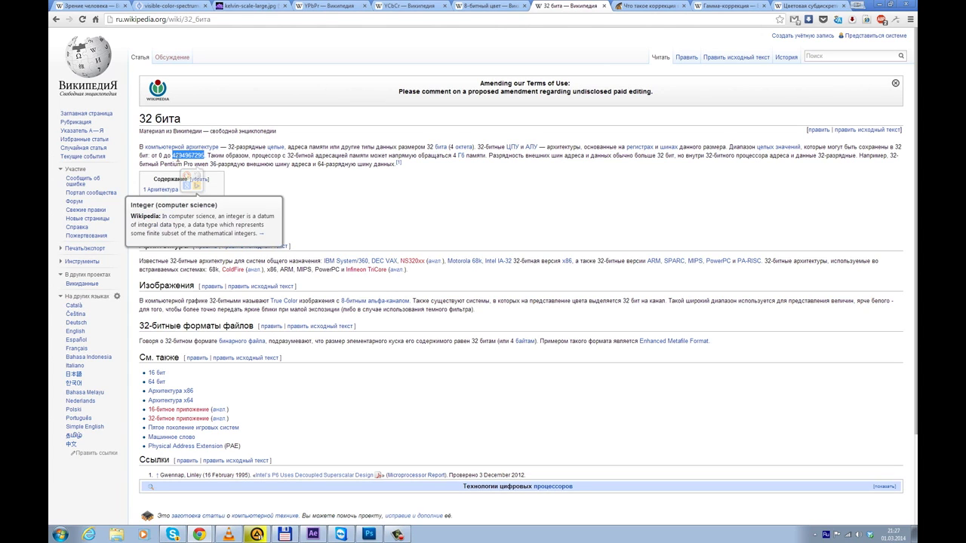
pyautogui.click(184, 156)
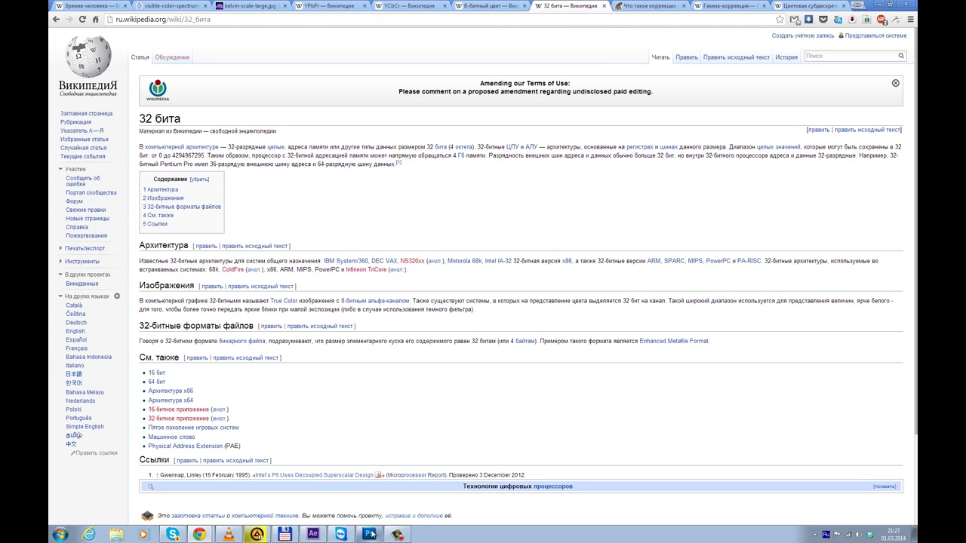
# - Switch to Photoshop and paint a roughly horizontal black line about 1570 px long across the blank canvas with a 20 px brush
pyautogui.moveTo(371, 534)
pyautogui.click(368, 535)
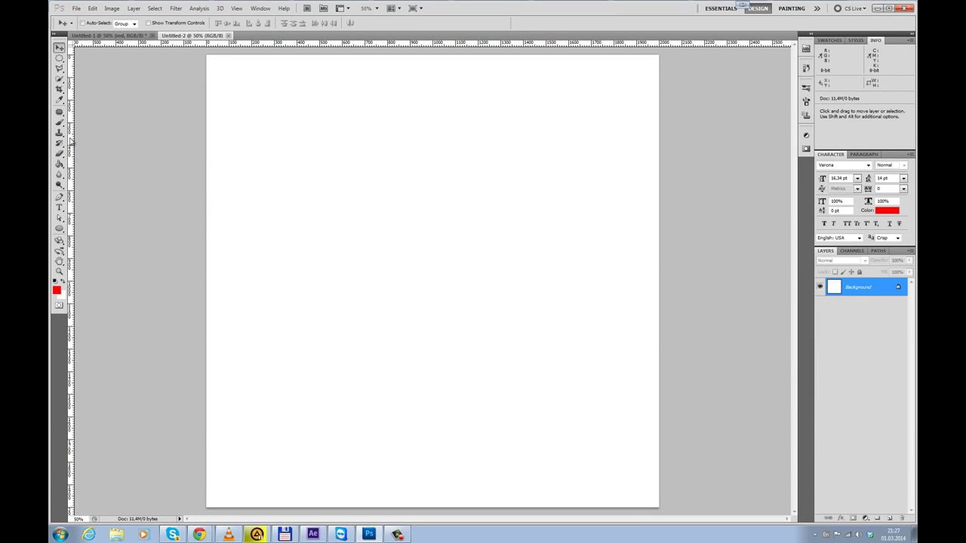
pyautogui.press('b')
pyautogui.press('[')
pyautogui.press('[')
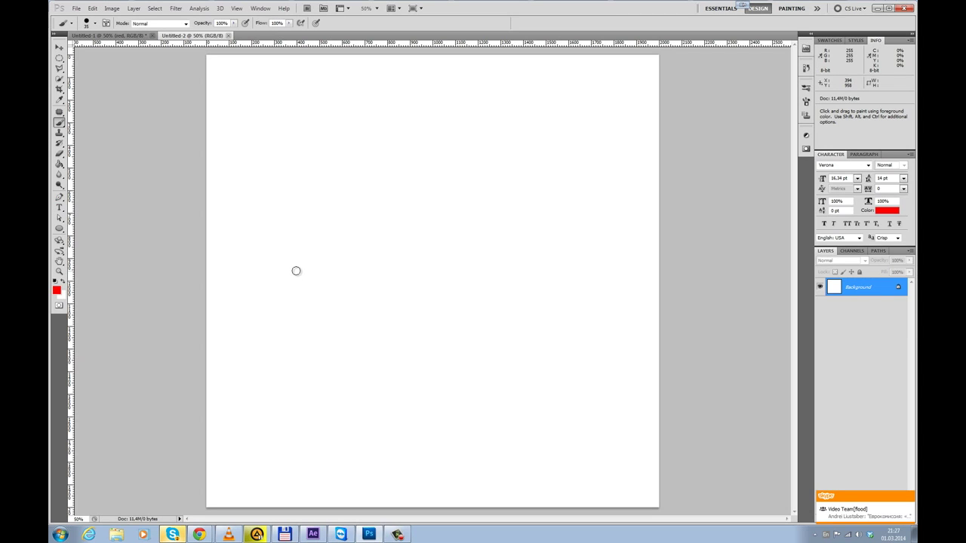
pyautogui.press('d')
pyautogui.press('[')
pyautogui.press('[')
pyautogui.click(254, 276)
pyautogui.moveTo(252, 276); pyautogui.dragTo(608, 276)
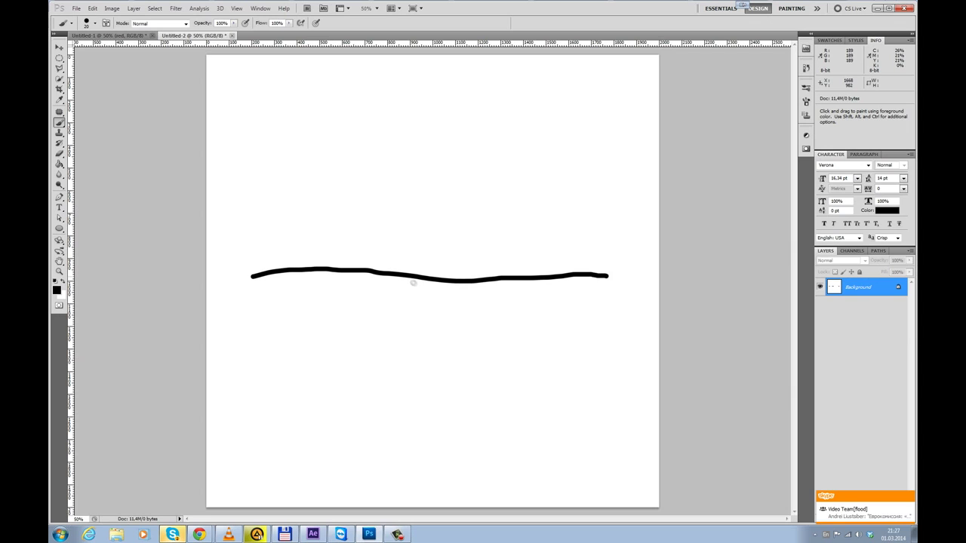
# - Handwrite 0 above the line's start and 2 to the power 32 above its end, and add a tick about three quarters along
pyautogui.moveTo(245, 245)
pyautogui.mouseDown()
pyautogui.moveTo(237, 266)
pyautogui.moveTo(243, 236)
pyautogui.mouseUp()
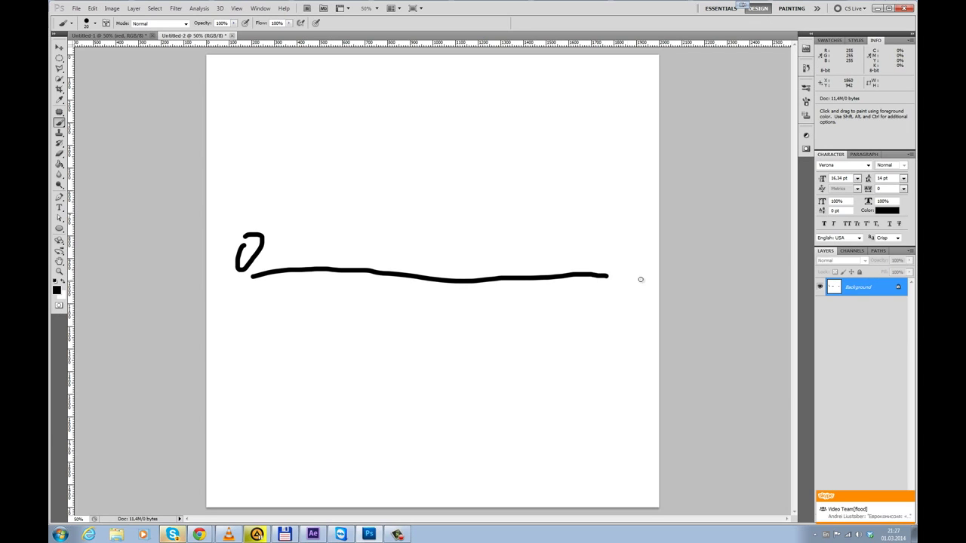
pyautogui.moveTo(607, 247); pyautogui.dragTo(624, 273)
pyautogui.moveTo(609, 222)
pyautogui.mouseDown()
pyautogui.moveTo(613, 240)
pyautogui.moveTo(649, 239)
pyautogui.mouseUp()
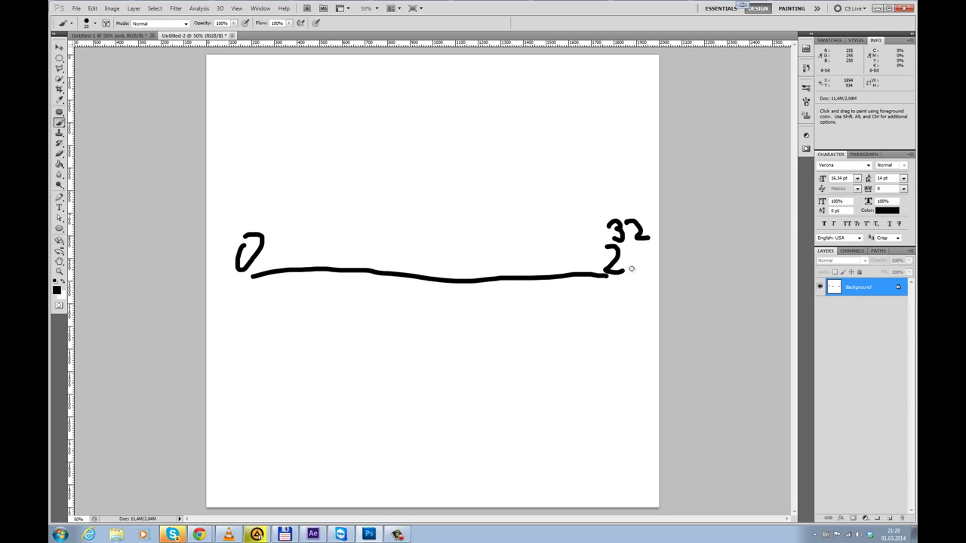
pyautogui.moveTo(514, 269); pyautogui.dragTo(514, 289)
# - Paint a vertical stroke above each end label of the line, and handwrite 0 over the first stroke and 1 over the second
pyautogui.moveTo(247, 118); pyautogui.dragTo(232, 202)
pyautogui.moveTo(619, 116); pyautogui.dragTo(631, 186)
pyautogui.moveTo(254, 85); pyautogui.dragTo(249, 83)
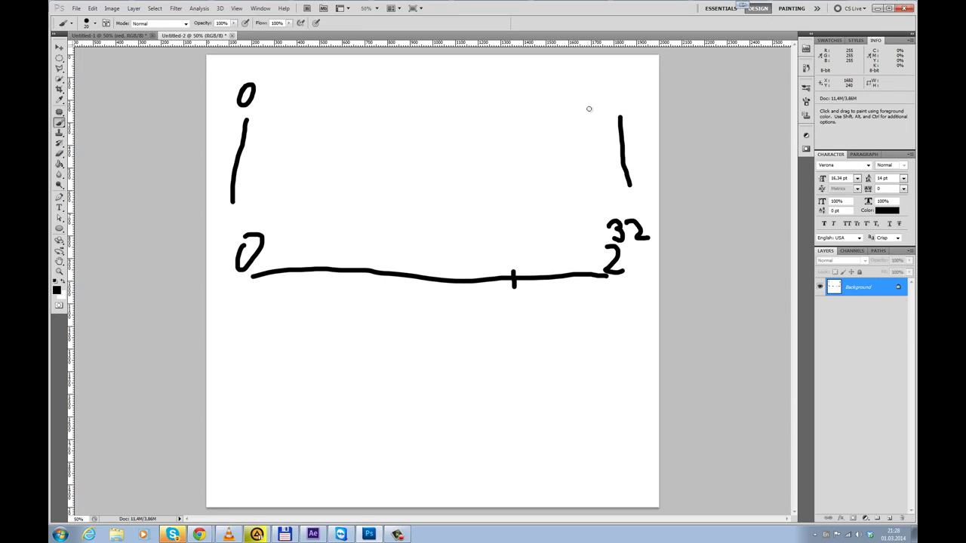
pyautogui.moveTo(612, 80); pyautogui.dragTo(619, 102)
pyautogui.moveTo(609, 100); pyautogui.dragTo(634, 98)
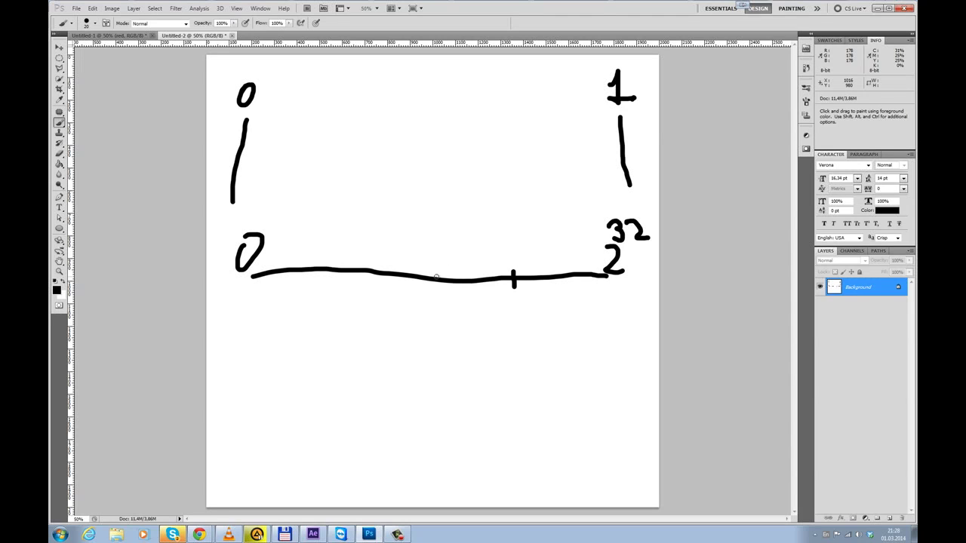
# - Add ticks near the middle and near the start of the horizontal line, and handwrite 0.5 and 0.2 above them
pyautogui.moveTo(438, 272); pyautogui.dragTo(438, 289)
pyautogui.moveTo(425, 214)
pyautogui.mouseDown()
pyautogui.moveTo(414, 239)
pyautogui.moveTo(426, 214)
pyautogui.moveTo(447, 236)
pyautogui.moveTo(473, 206)
pyautogui.moveTo(472, 215)
pyautogui.mouseUp()
pyautogui.click(432, 239)
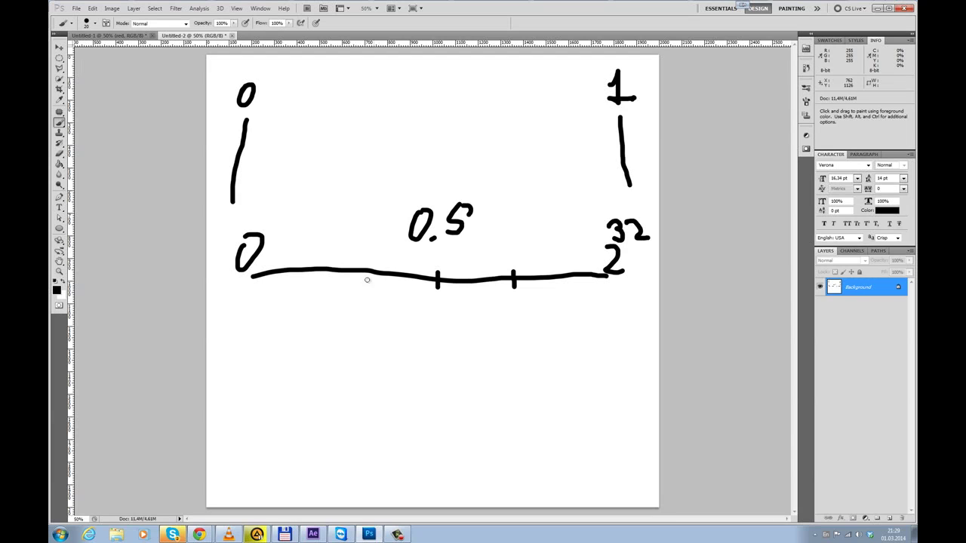
pyautogui.moveTo(315, 263); pyautogui.dragTo(315, 270)
pyautogui.moveTo(291, 220)
pyautogui.mouseDown()
pyautogui.moveTo(284, 237)
pyautogui.moveTo(302, 223)
pyautogui.moveTo(304, 237)
pyautogui.moveTo(325, 239)
pyautogui.mouseUp()
pyautogui.click(319, 221)
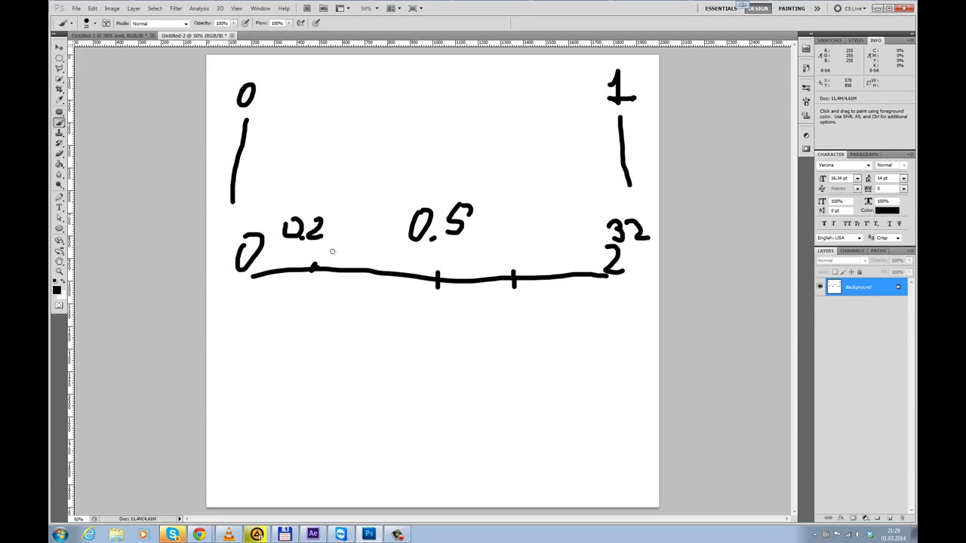
pyautogui.moveTo(333, 224); pyautogui.dragTo(336, 235)
# - Switch to After Effects and set the Info colour display to Decimal (0.0-1.0)
pyautogui.click(313, 534)
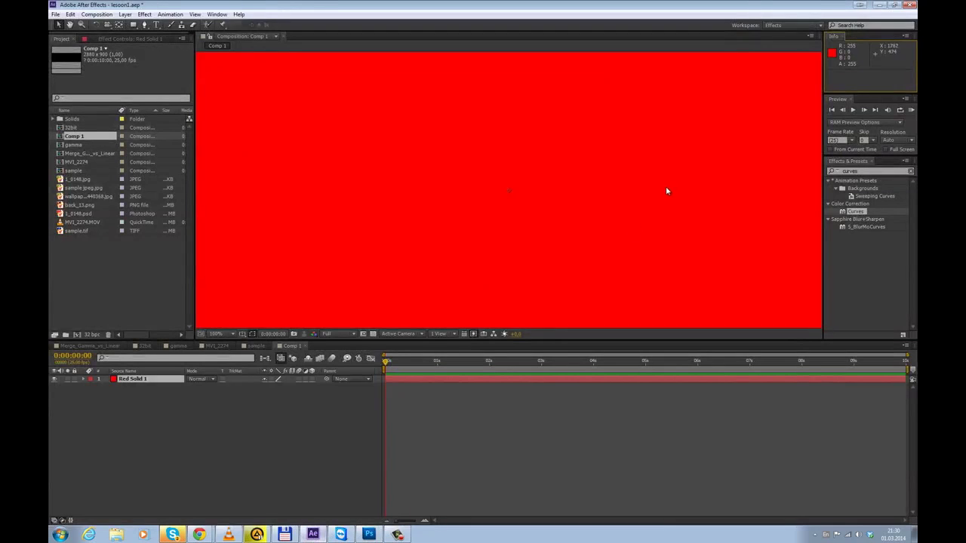
pyautogui.click(906, 37)
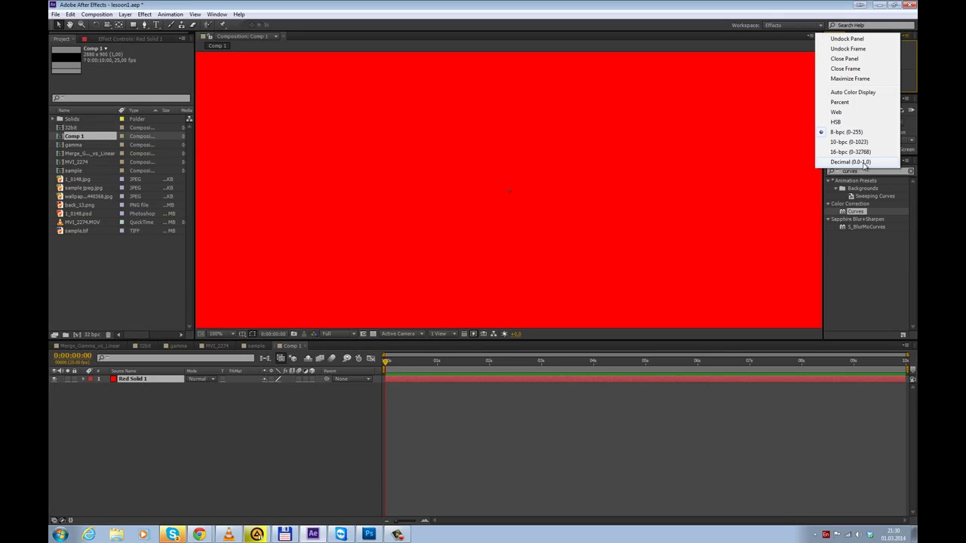
pyautogui.click(865, 165)
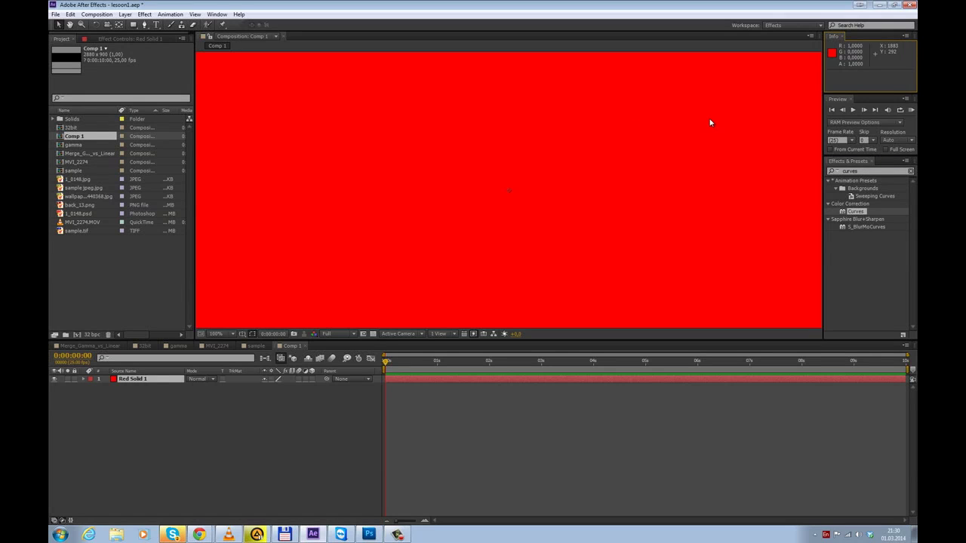
# - Find the Fill effect and apply it to the Red Solid 1 layer
pyautogui.click(838, 172)
pyautogui.write('fill')
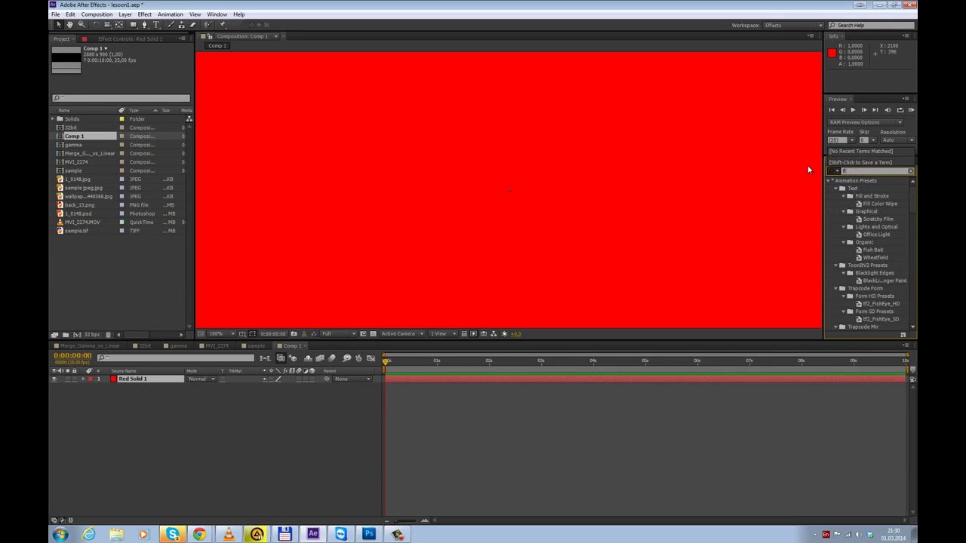
pyautogui.doubleClick(852, 227)
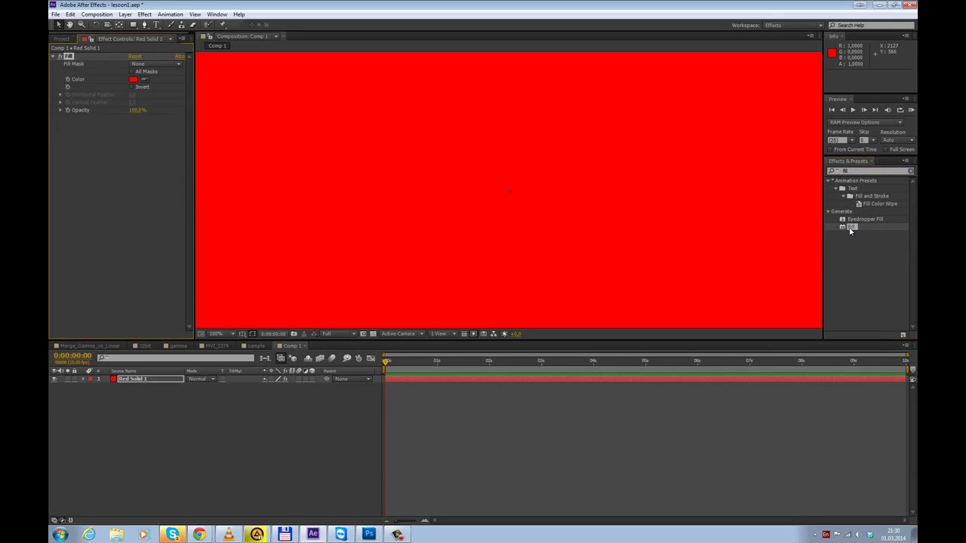
# - Set the Fill effect's colour to a teal of about R 0.198, G 0.580, B 0.576
pyautogui.click(133, 79)
pyautogui.click(434, 247)
pyautogui.click(501, 266)
pyautogui.moveTo(445, 267); pyautogui.dragTo(451, 258)
pyautogui.click(571, 214)
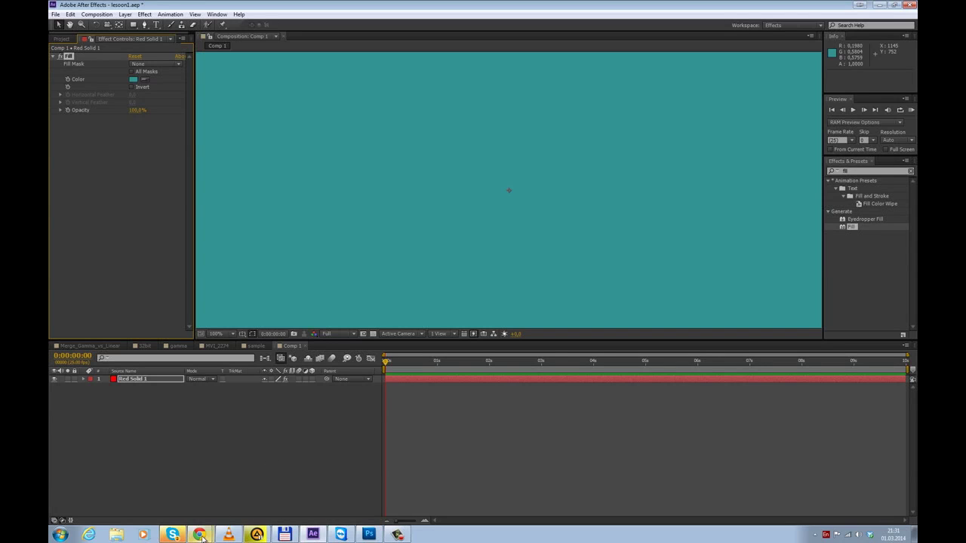
# - Switch to Chrome, open the Cambridge in Colour gamma correction article and examine its eye-versus-camera graph and gamma-encoding gradients
pyautogui.moveTo(192, 535)
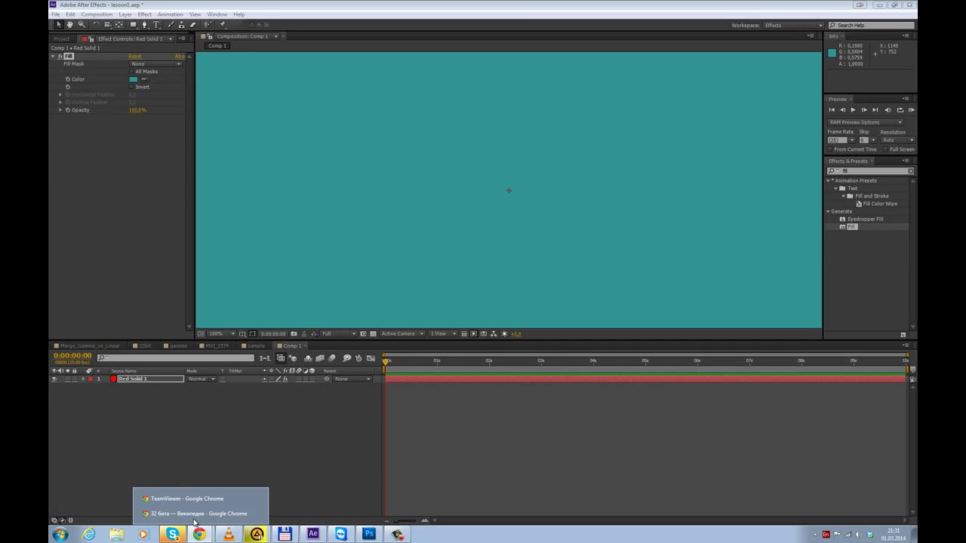
pyautogui.click(198, 514)
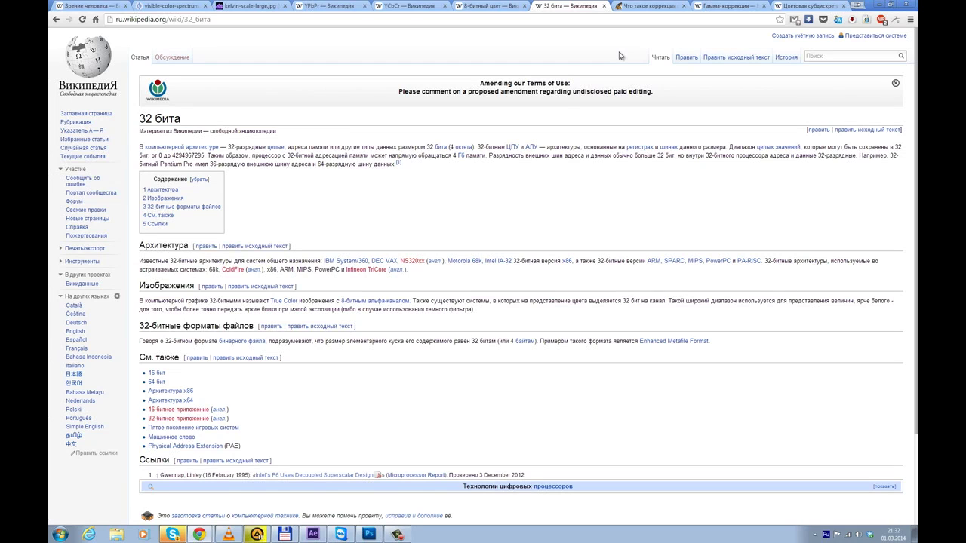
pyautogui.click(651, 6)
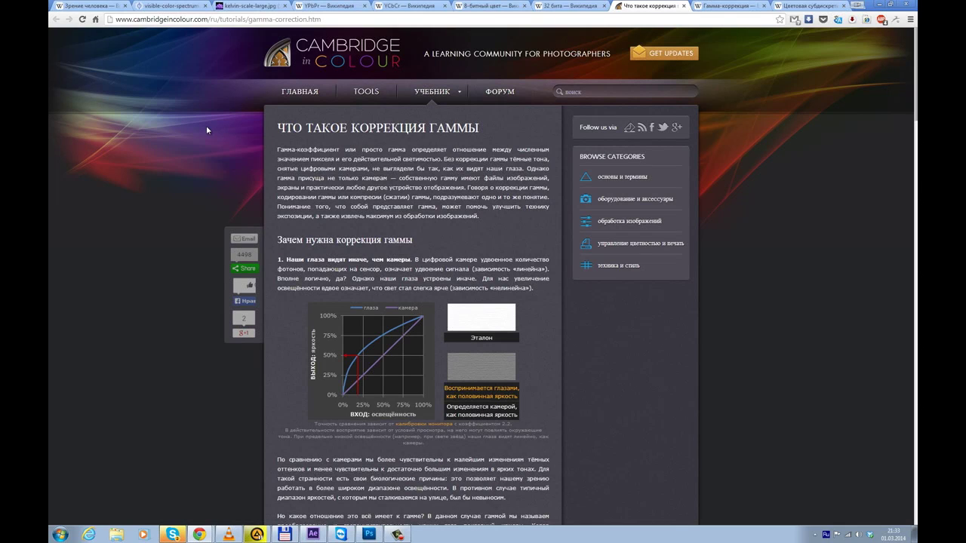
pyautogui.click(332, 19)
pyautogui.scroll(-4, 186, 172)
pyautogui.scroll(-2, 196, 175)
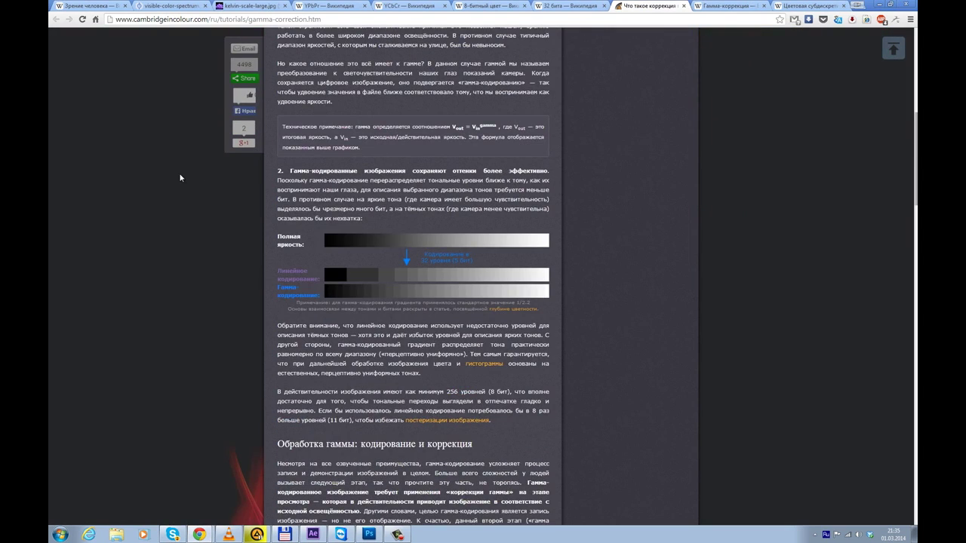
# - Examine the article's file, display and system gamma diagrams and the display gamma comparison, then return to the eye-versus-camera graph
pyautogui.scroll(-4, 179, 178)
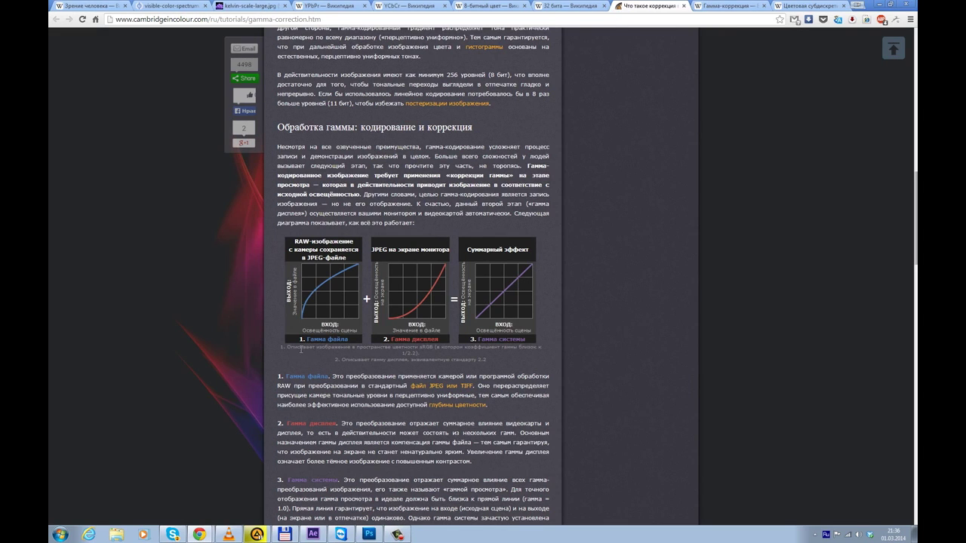
pyautogui.scroll(-5, 450, 256)
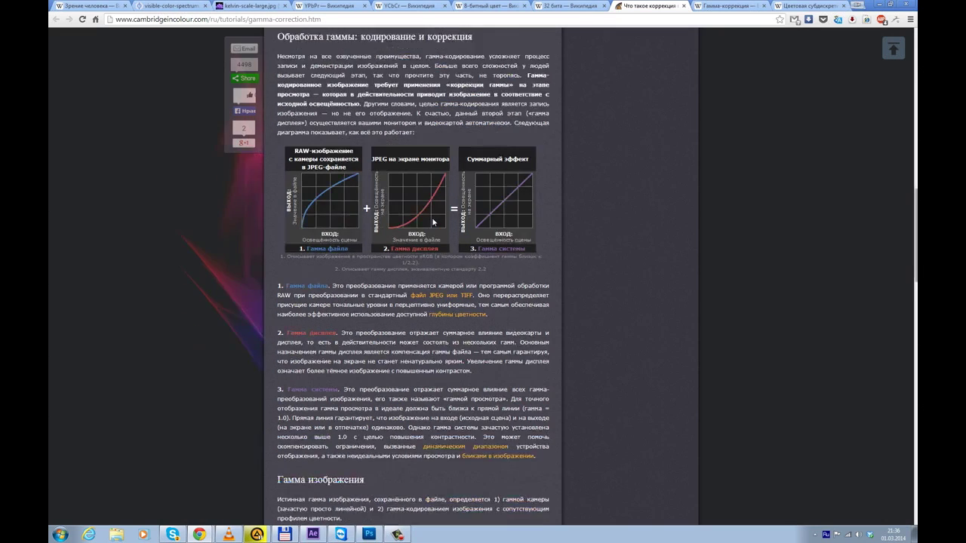
pyautogui.scroll(-7, 434, 222)
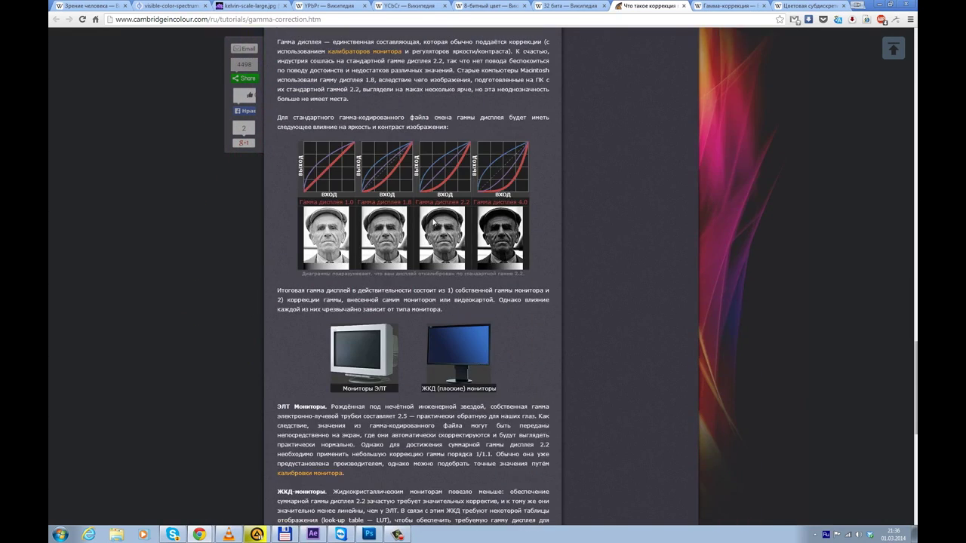
pyautogui.scroll(-3, 320, 173)
pyautogui.scroll(11, 320, 173)
pyautogui.scroll(15, 321, 173)
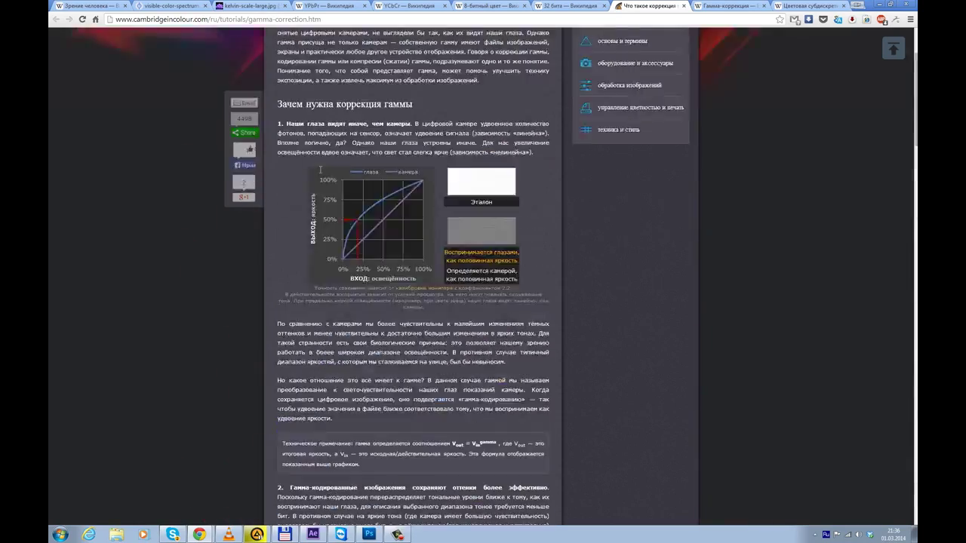
# - Open the Wikipedia article "Гамма-коррекция" and examine its gamma curve graph and the example images at different gamma values
pyautogui.click(721, 7)
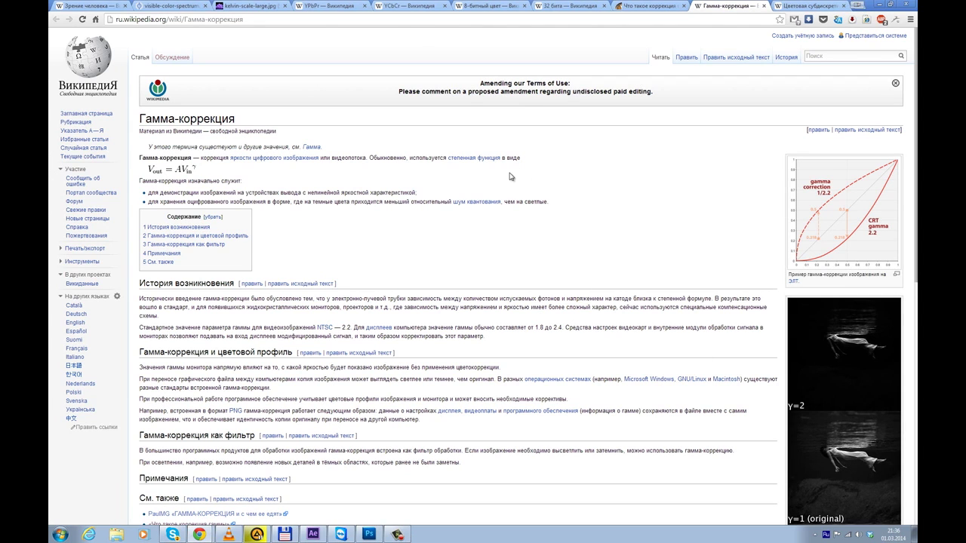
pyautogui.scroll(-2, 510, 176)
pyautogui.scroll(2, 509, 177)
pyautogui.scroll(-1, 553, 171)
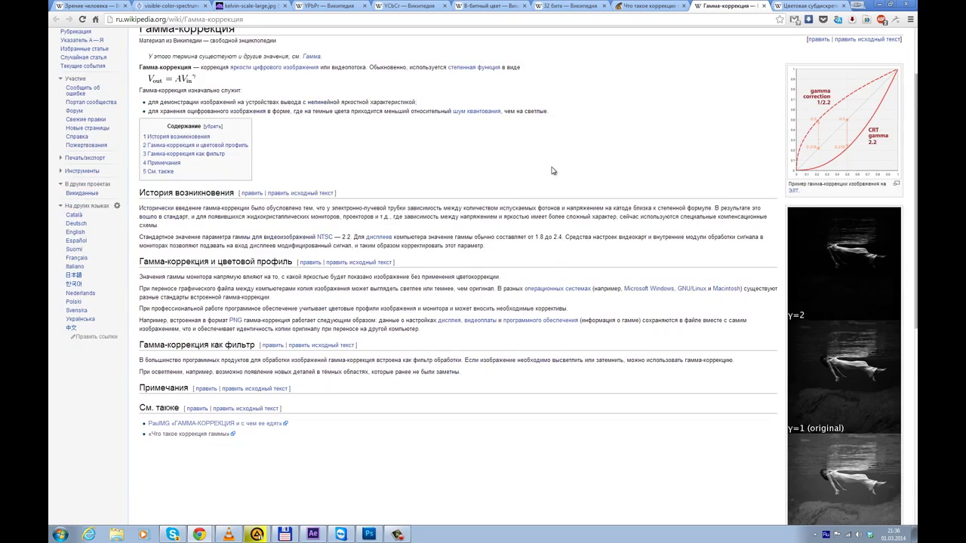
pyautogui.scroll(-4, 757, 266)
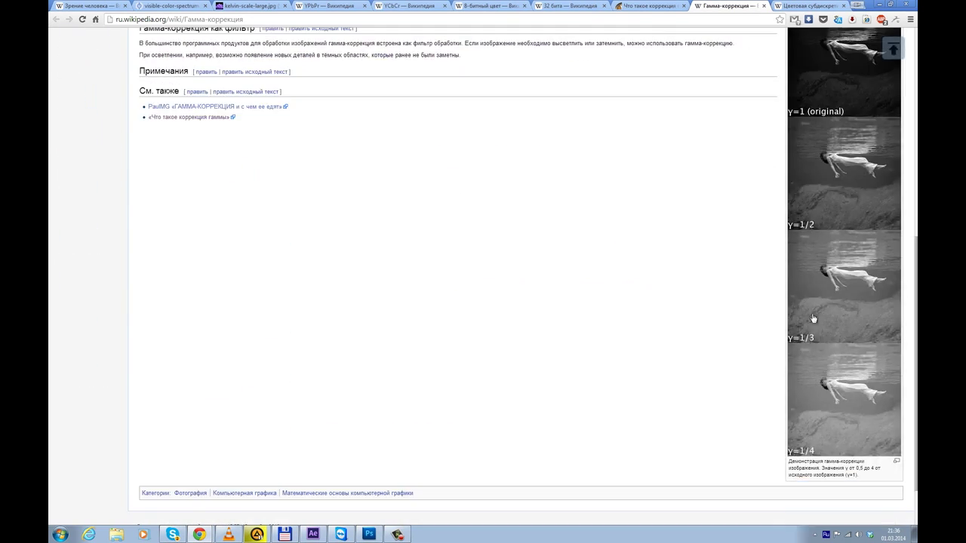
pyautogui.scroll(4, 748, 188)
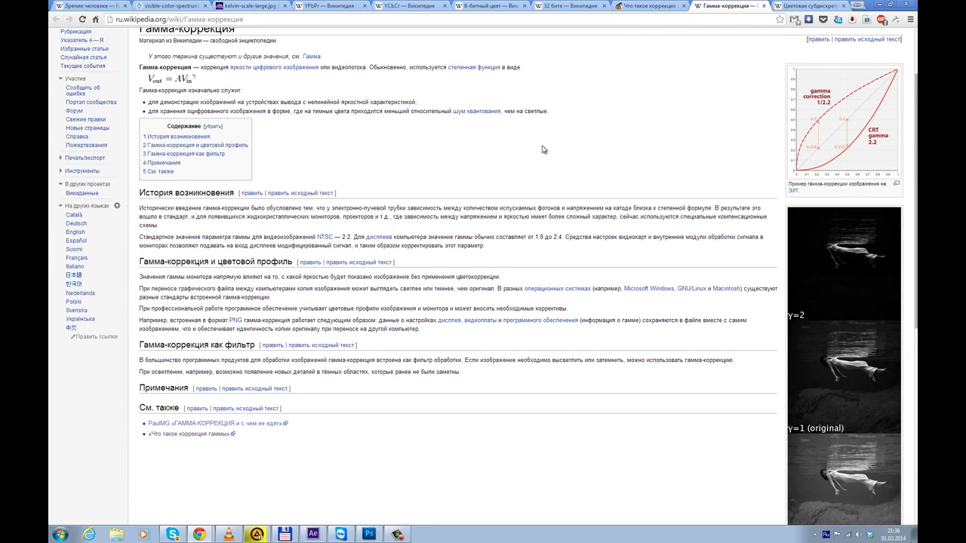
pyautogui.scroll(2, 542, 149)
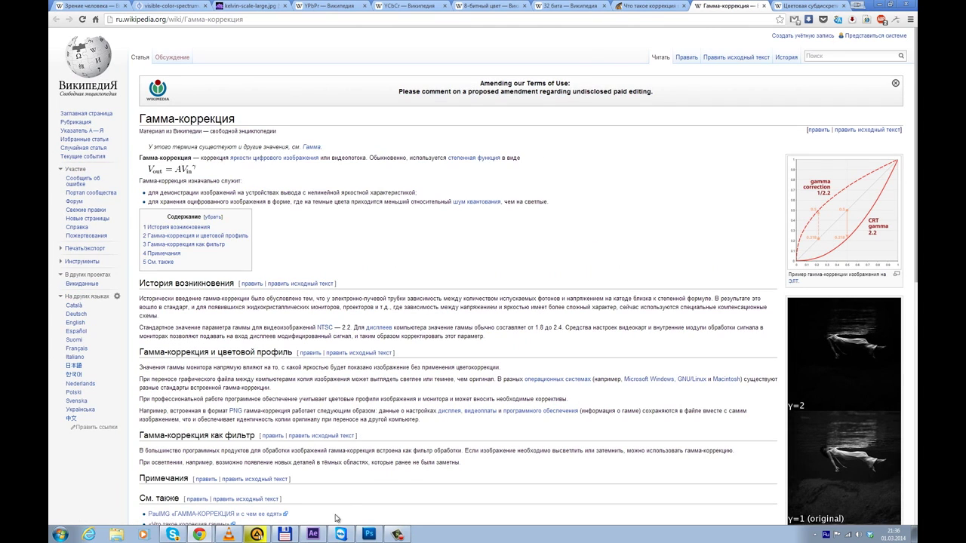
# - Switch to After Effects, open the gamma composition and bring up the list of project items
pyautogui.click(312, 534)
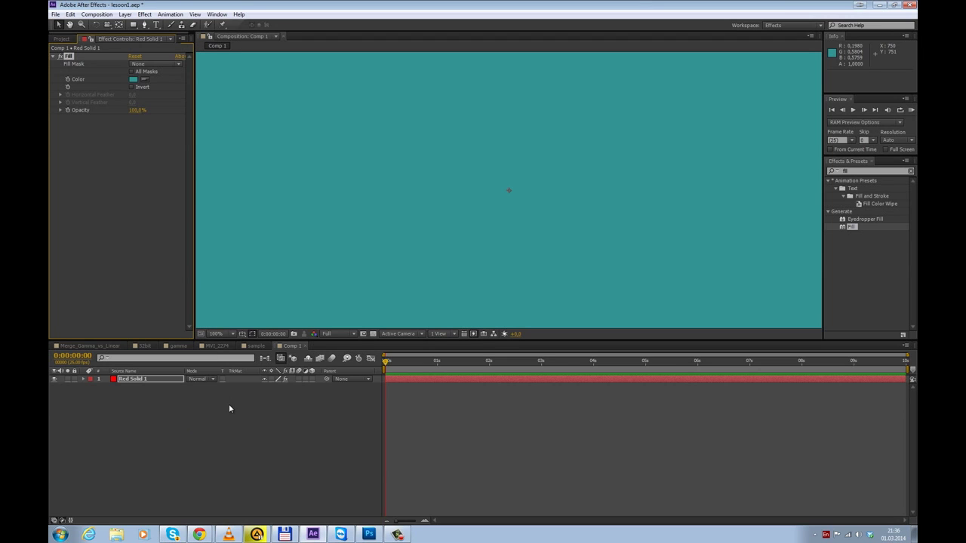
pyautogui.click(179, 346)
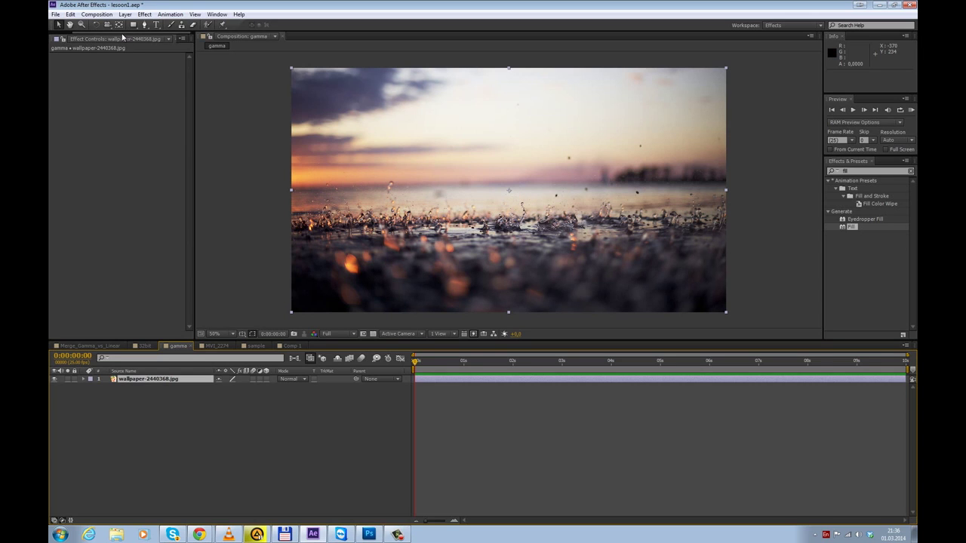
pyautogui.click(63, 39)
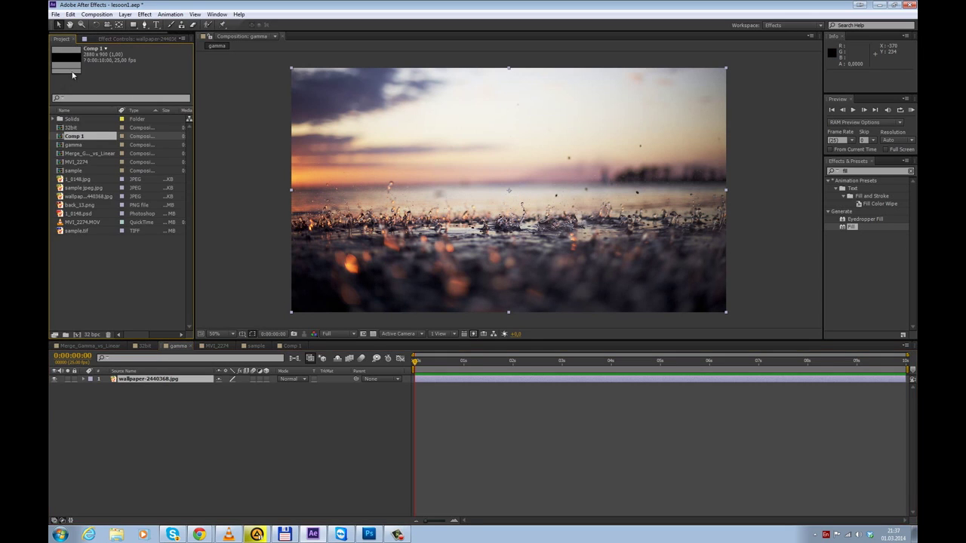
# - Try Preserve RGB in the colour management options for interpreting wallpaper-2440368.jpg, check the main options and cancel
pyautogui.click(86, 198)
pyautogui.hotkey('ctrl', 'alt', 'g')
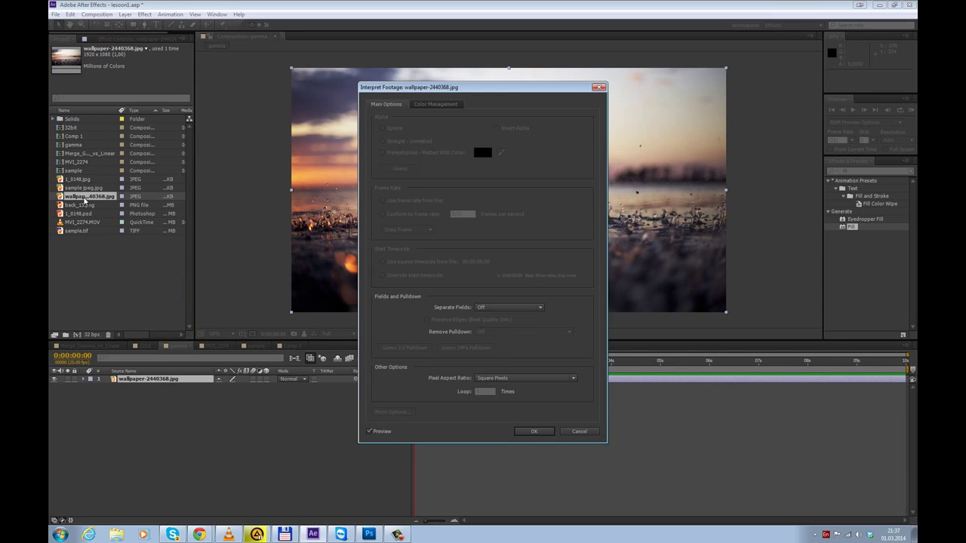
pyautogui.click(443, 106)
pyautogui.moveTo(483, 92); pyautogui.dragTo(693, 72)
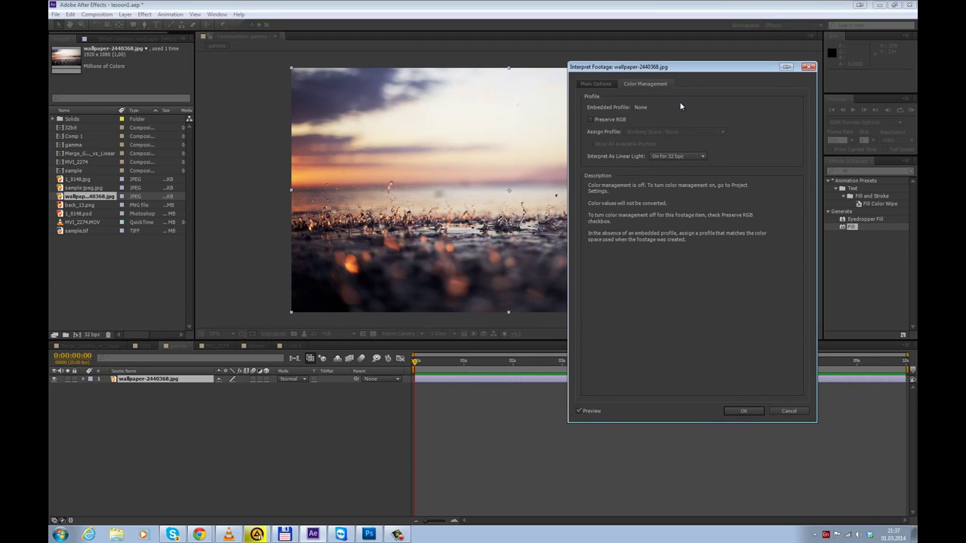
pyautogui.click(590, 120)
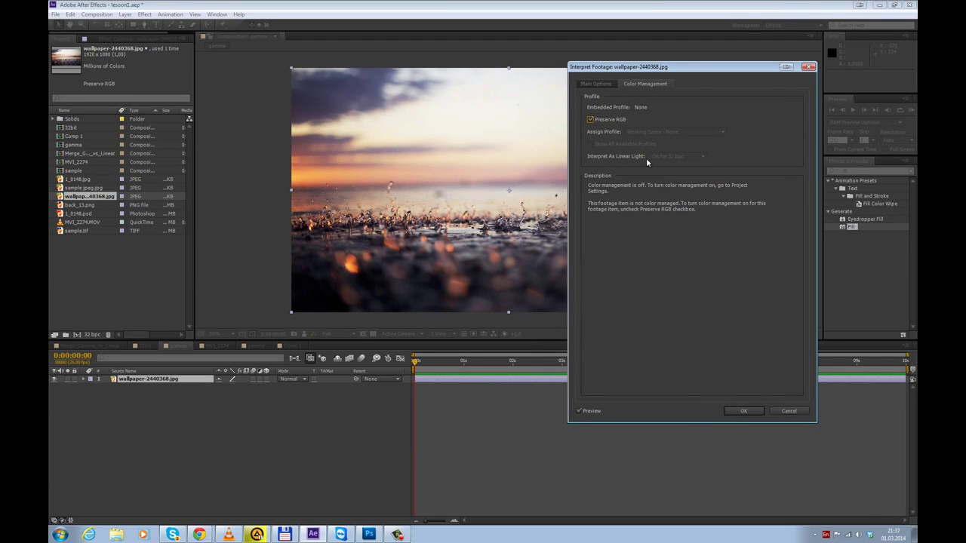
pyautogui.click(596, 84)
pyautogui.click(789, 410)
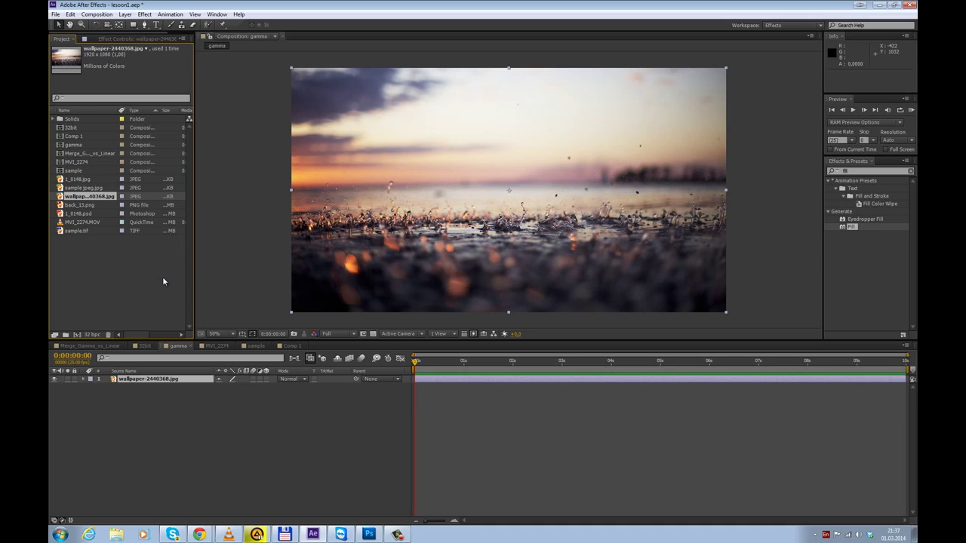
# - Open the project settings with no footage selected and set the working space to sRGB IEC61966-2.1
pyautogui.click(138, 284)
pyautogui.hotkey('ctrl', 'alt', 'shift', 'k')
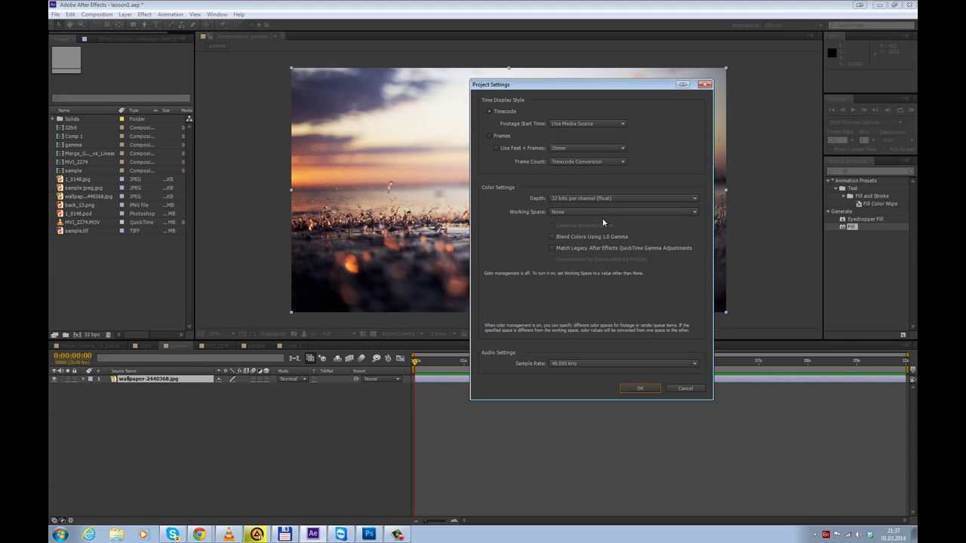
pyautogui.click(602, 214)
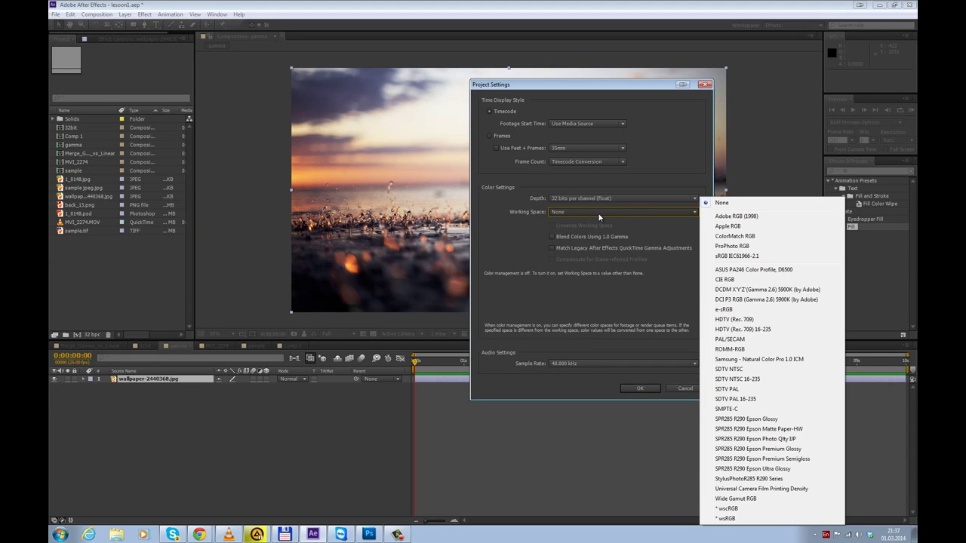
pyautogui.click(766, 258)
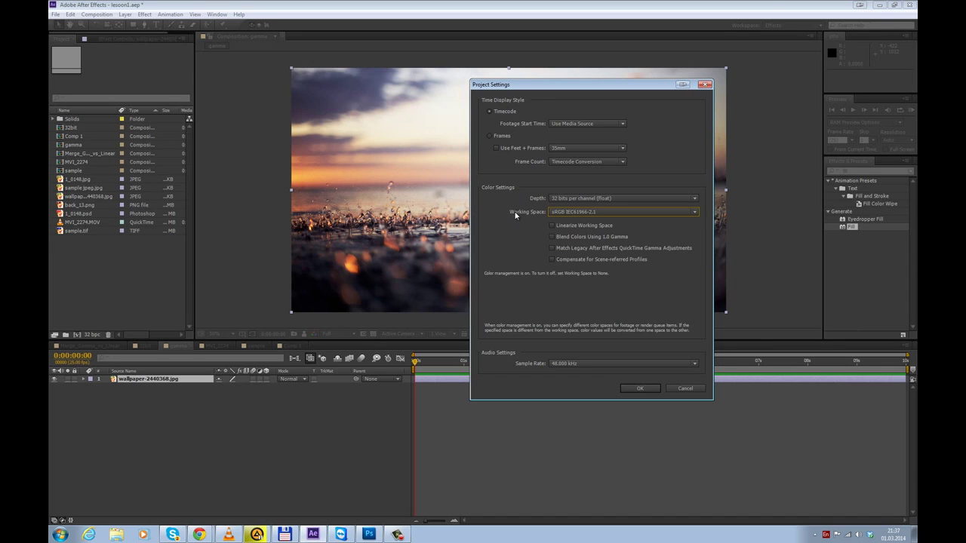
# - Review the available working space profiles and set the project's working space to HDTV (Rec. 709)
pyautogui.click(578, 212)
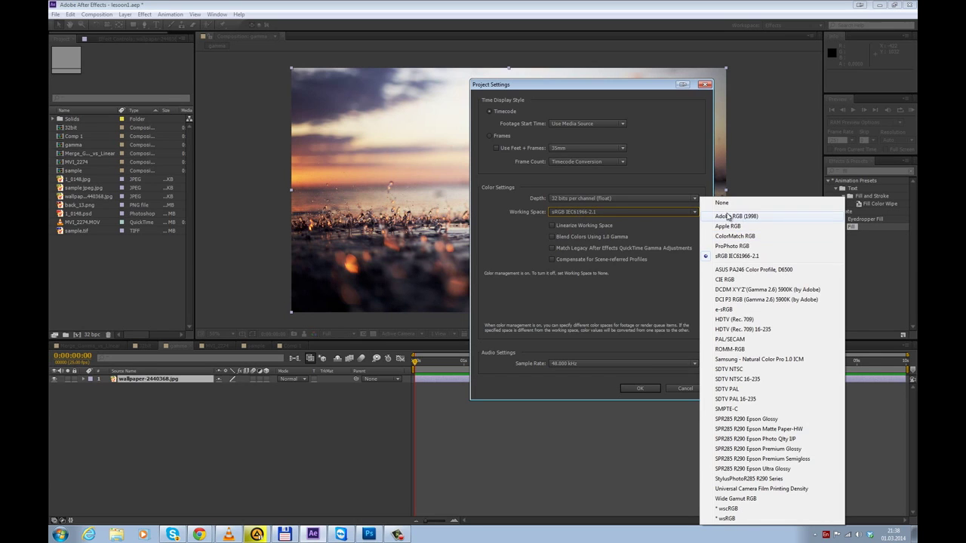
pyautogui.click(533, 219)
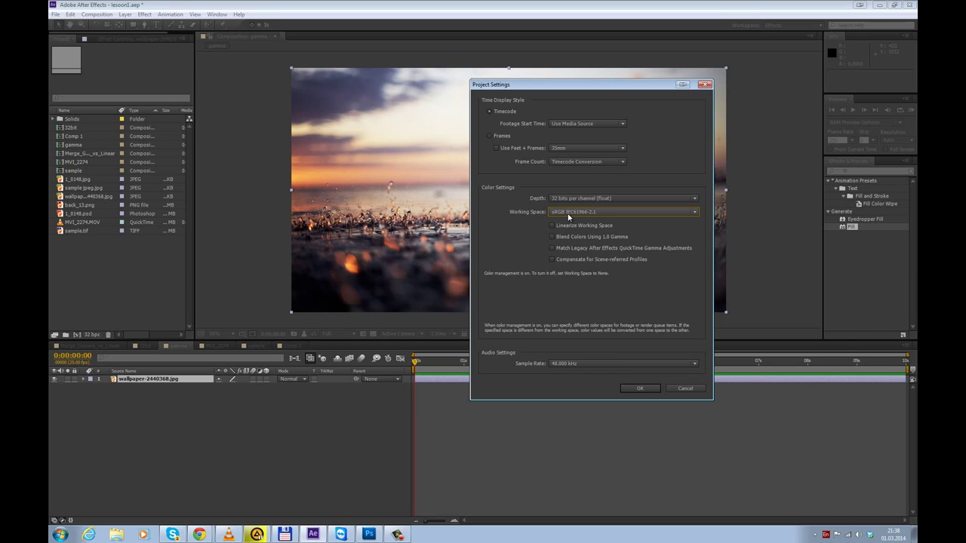
pyautogui.click(569, 214)
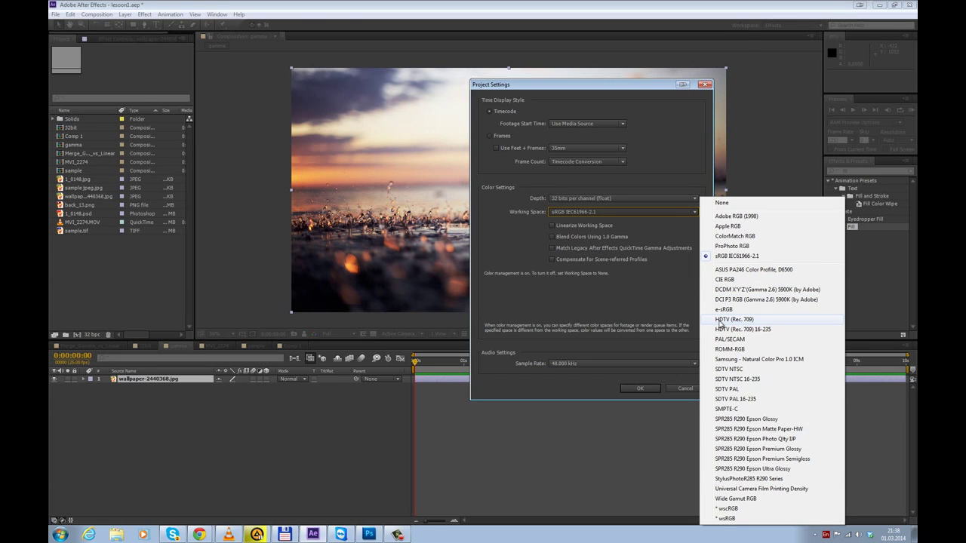
pyautogui.click(744, 321)
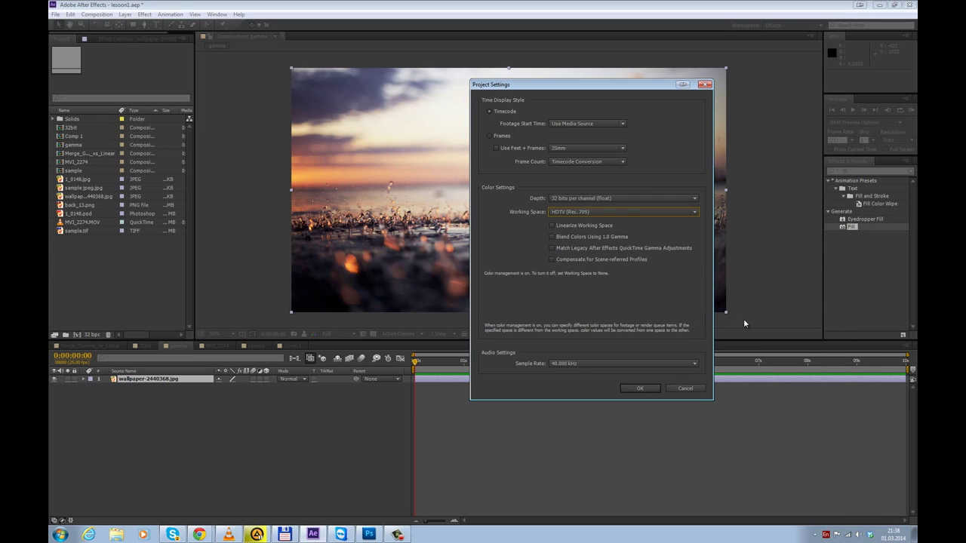
# - Try PAL/SECAM as the project's working space, then set it to sRGB IEC61966-2.1 and apply the project settings
pyautogui.click(601, 212)
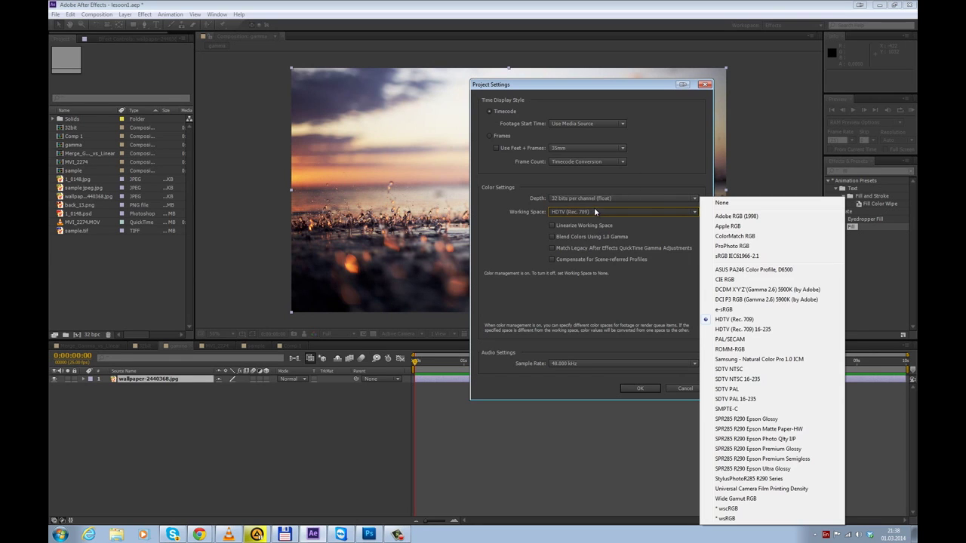
pyautogui.click(742, 339)
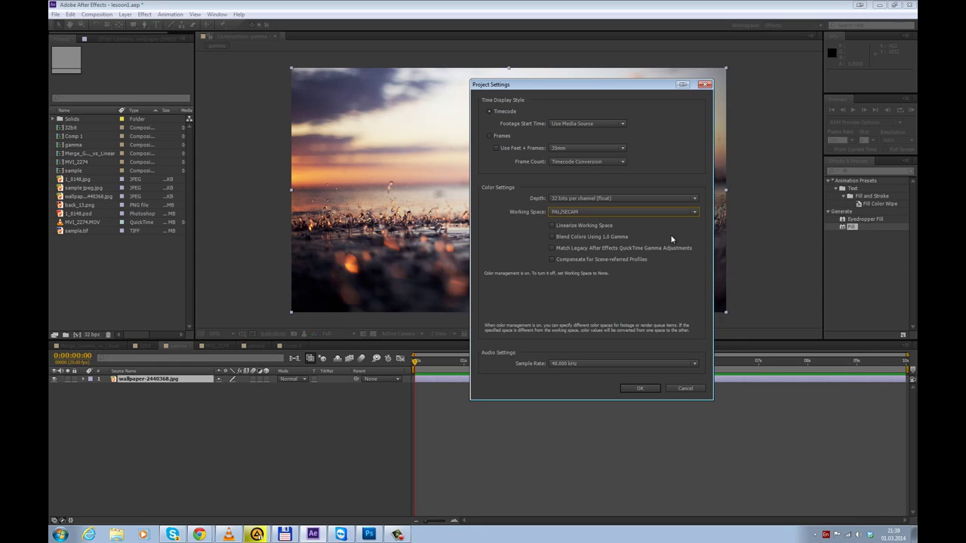
pyautogui.click(628, 213)
pyautogui.click(747, 256)
pyautogui.click(639, 388)
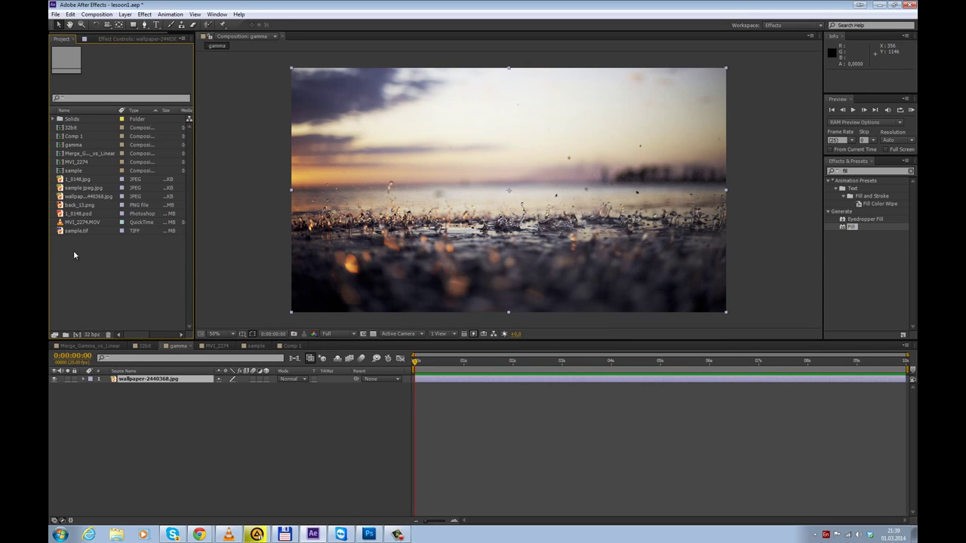
# - Open the colour management options for interpreting wallpaper-2440368.jpg and try assigning the CIE RGB and ROMM-RGB profiles
pyautogui.click(91, 198)
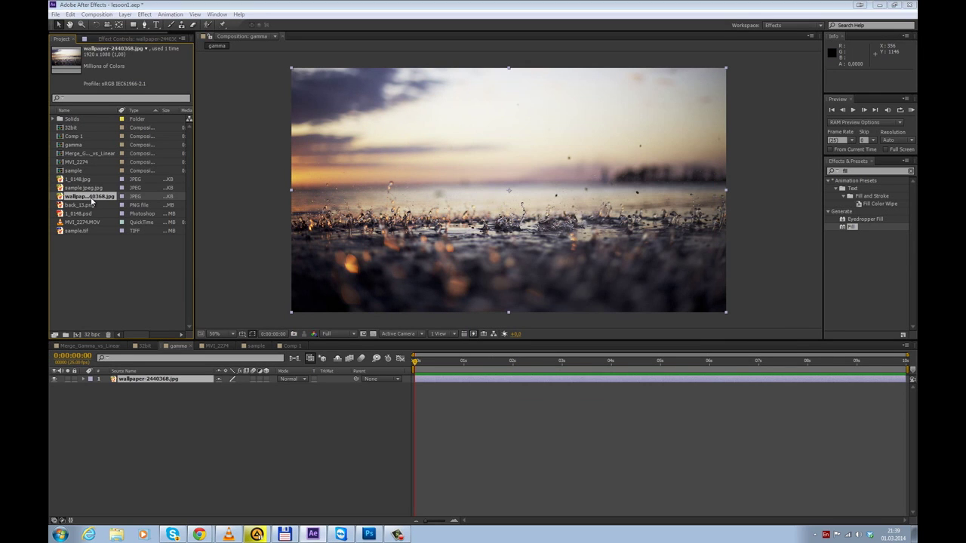
pyautogui.hotkey('ctrl', 'alt', 'g')
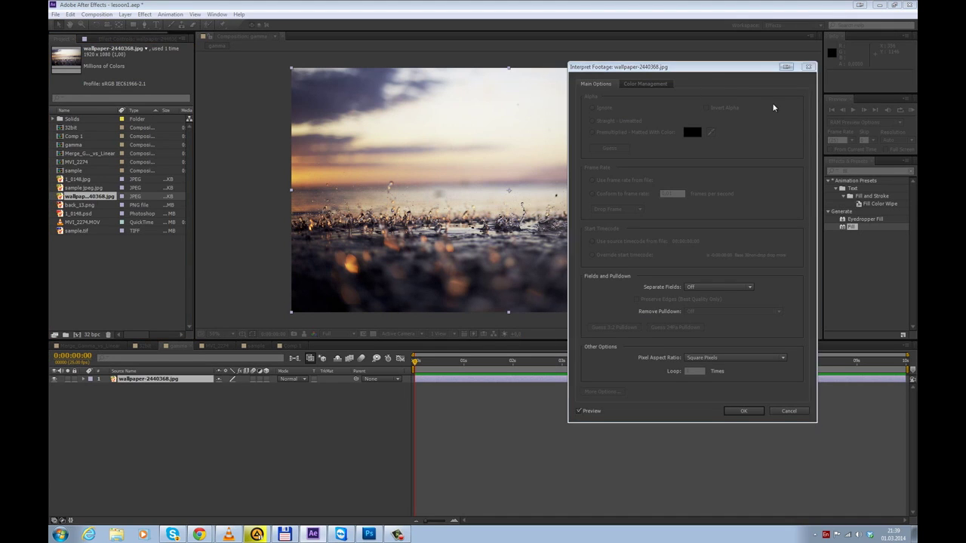
pyautogui.moveTo(708, 65); pyautogui.dragTo(717, 75)
pyautogui.click(665, 93)
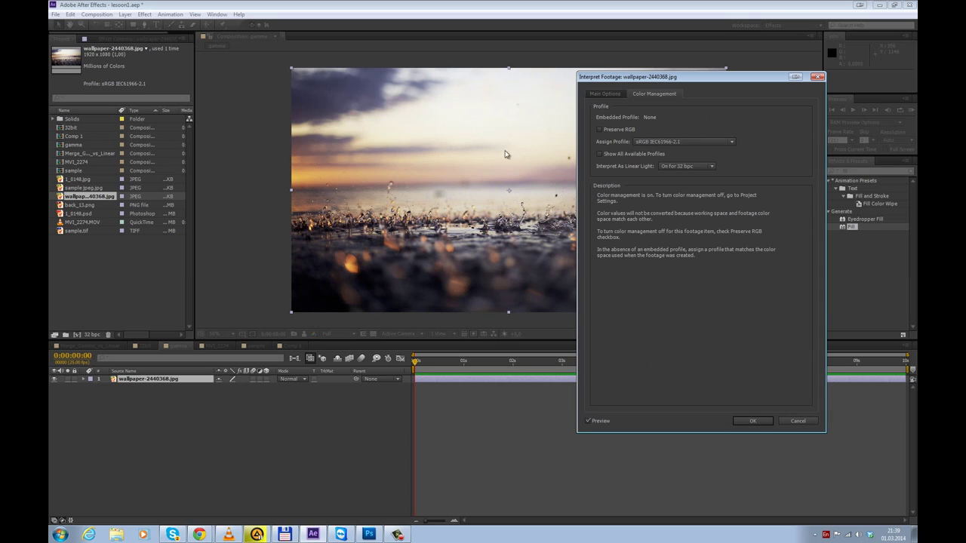
pyautogui.click(676, 143)
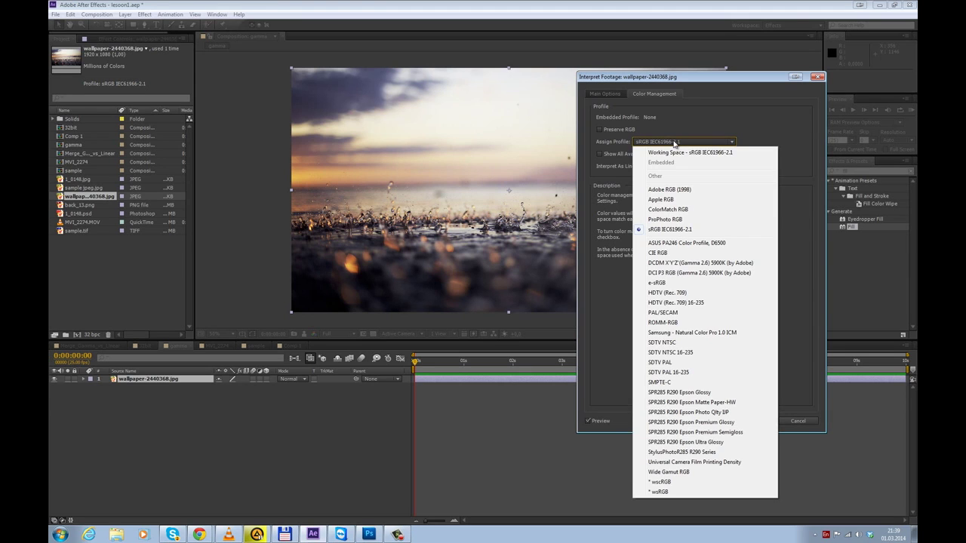
pyautogui.click(674, 253)
pyautogui.click(675, 142)
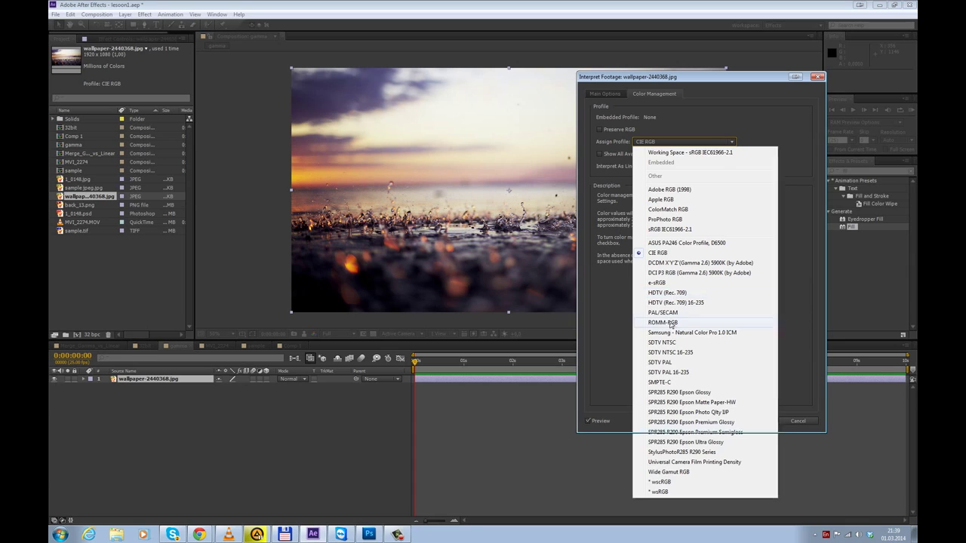
pyautogui.click(668, 322)
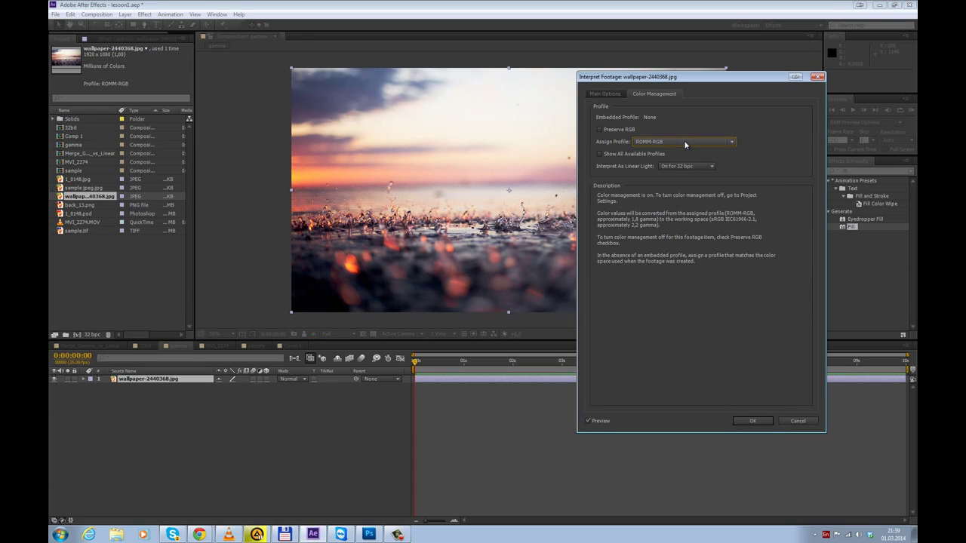
# - Try the HDTV (Rec. 709), ProPhoto RGB, Adobe RGB (1998) and Apple RGB profiles on the wallpaper footage
pyautogui.click(686, 144)
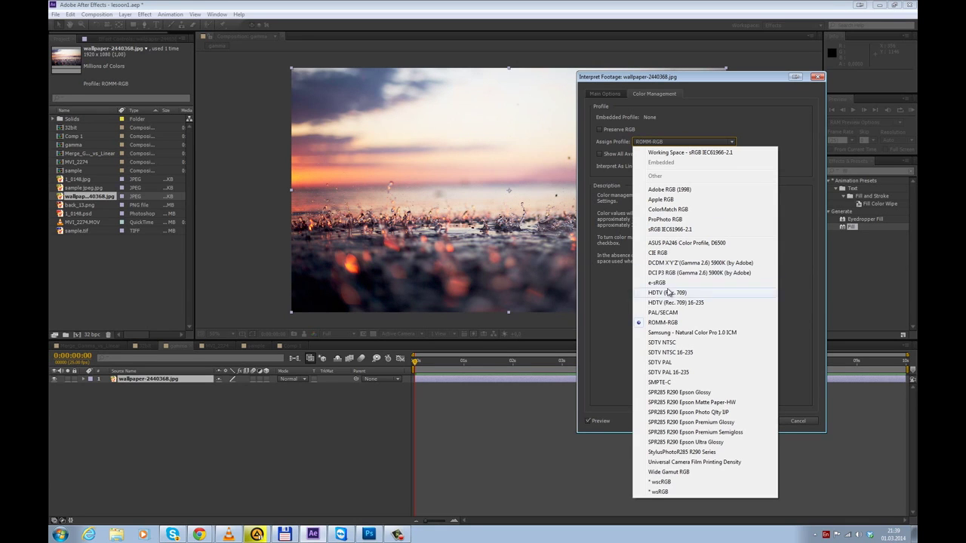
pyautogui.click(668, 294)
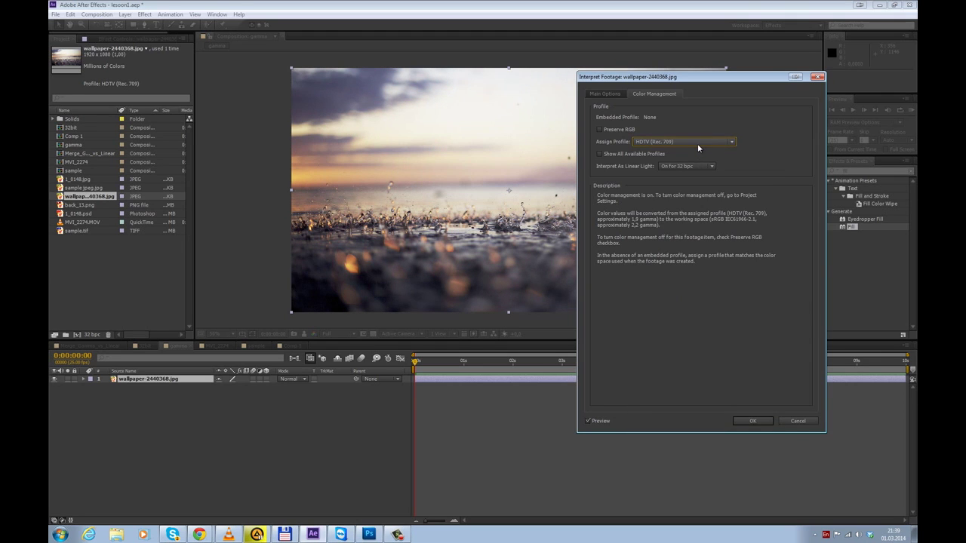
pyautogui.click(697, 148)
pyautogui.click(674, 219)
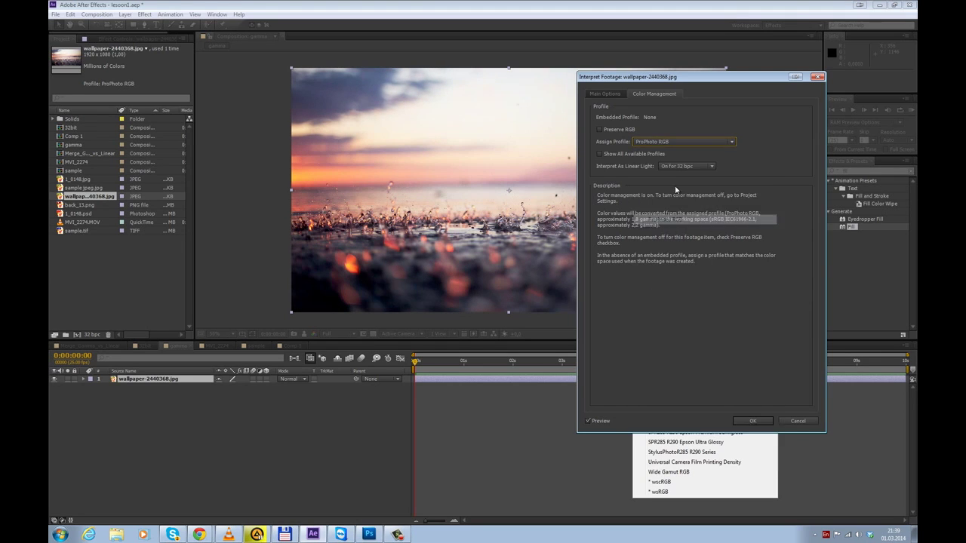
pyautogui.click(664, 142)
pyautogui.click(668, 192)
pyautogui.click(671, 151)
pyautogui.click(673, 207)
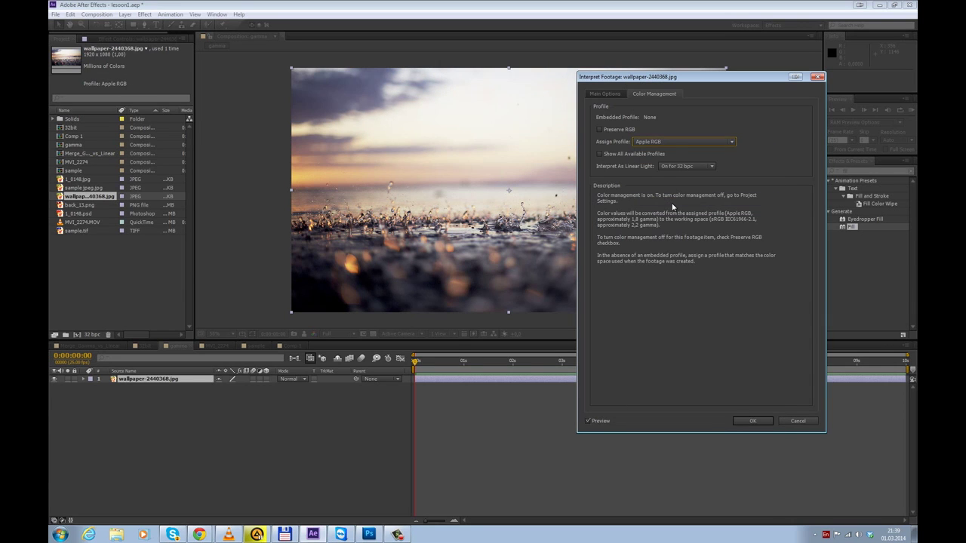
# - Compare the wallpaper footage with the SDTV NTSC, SDTV PAL and PAL/SECAM profiles assigned
pyautogui.click(669, 141)
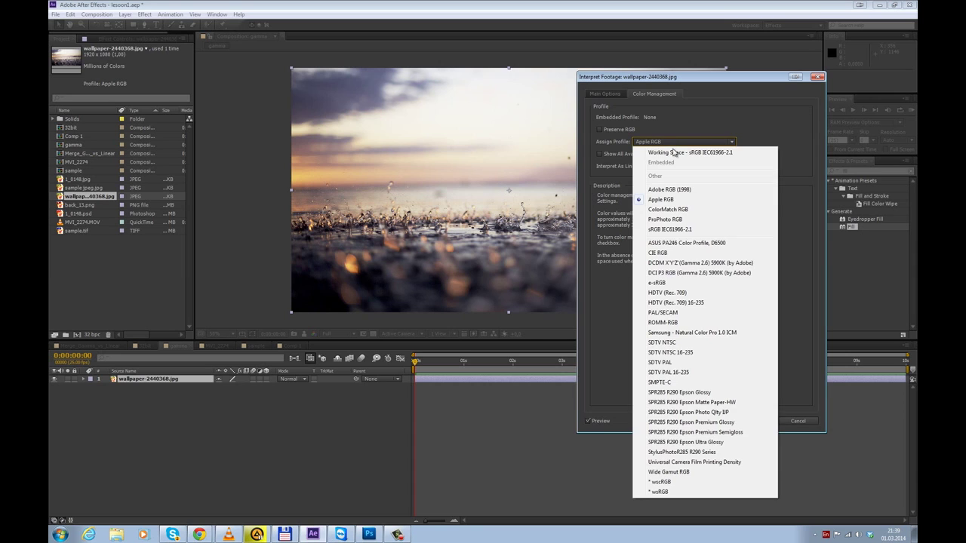
pyautogui.click(672, 343)
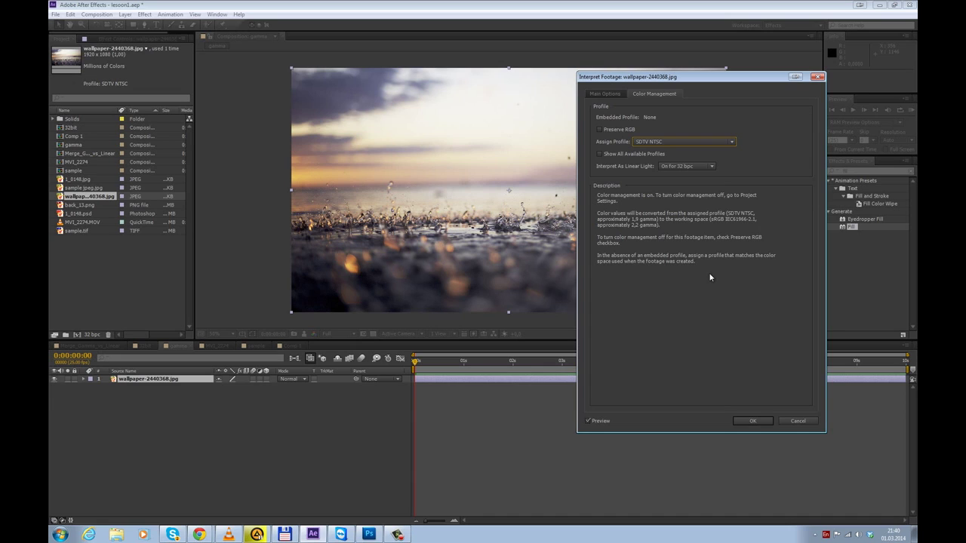
pyautogui.click(669, 142)
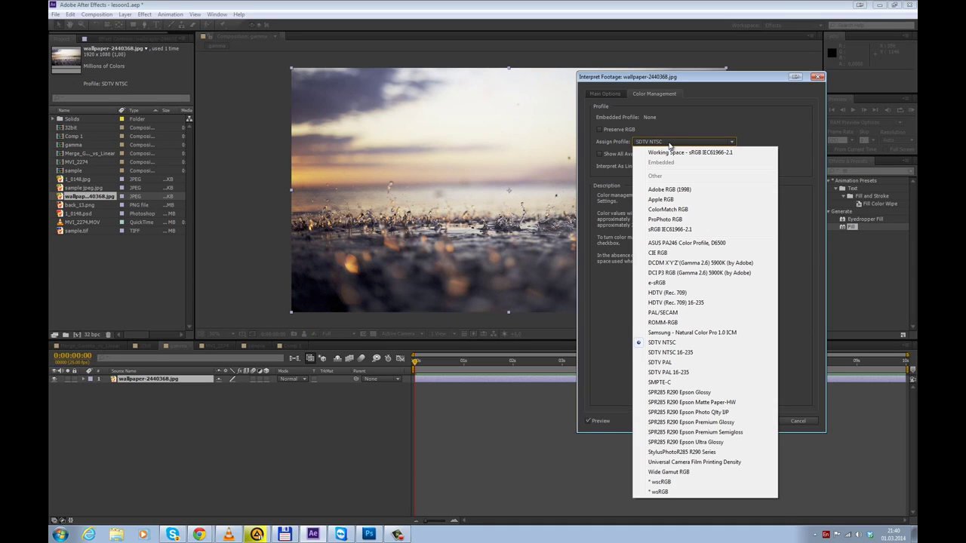
pyautogui.click(674, 365)
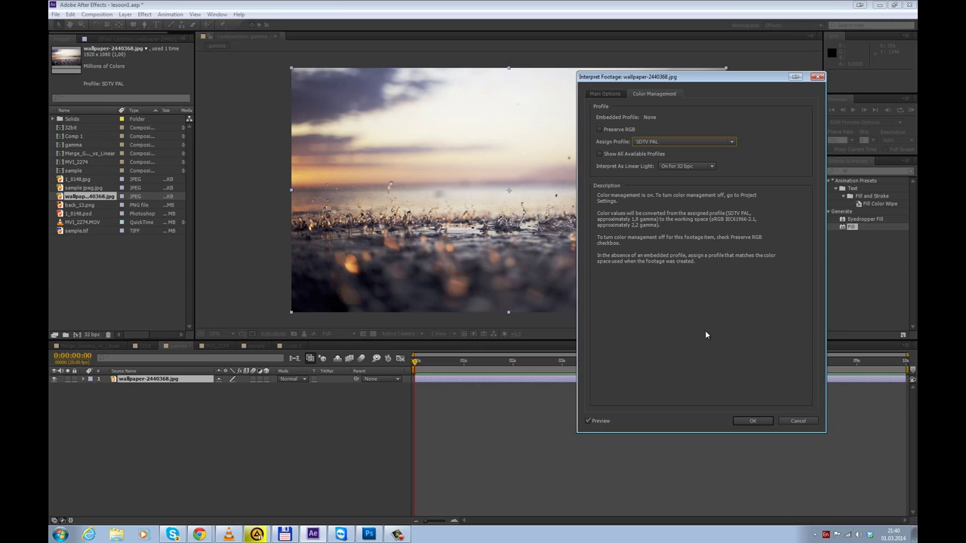
pyautogui.click(702, 141)
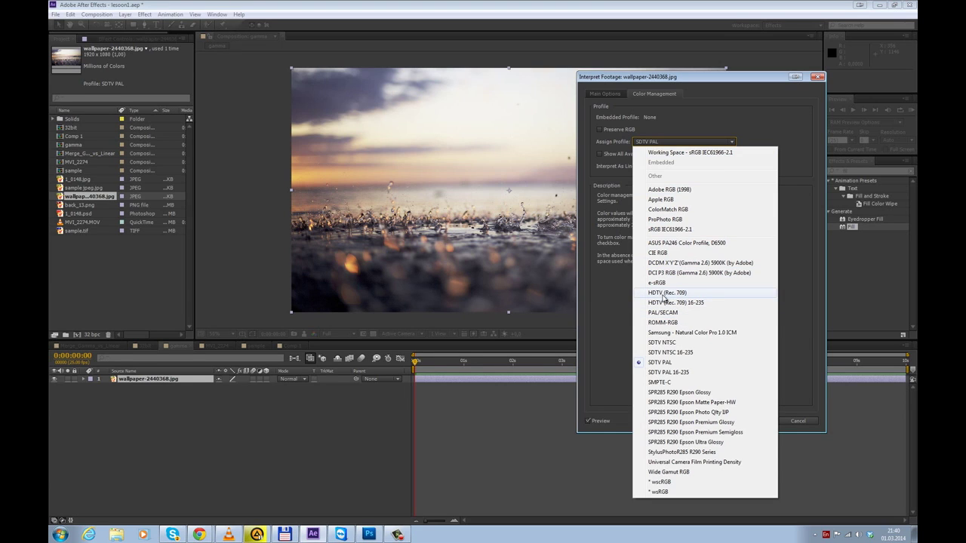
pyautogui.click(663, 312)
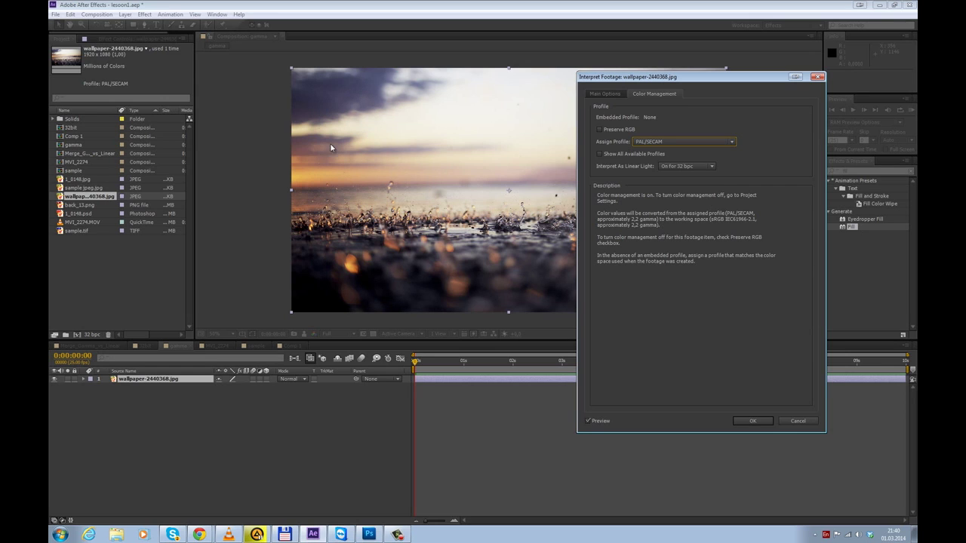
# - Try the HDTV (Rec. 709) and HDTV (Rec. 709) 16-235 profiles on the wallpaper footage, then cancel the footage interpretation
pyautogui.click(651, 141)
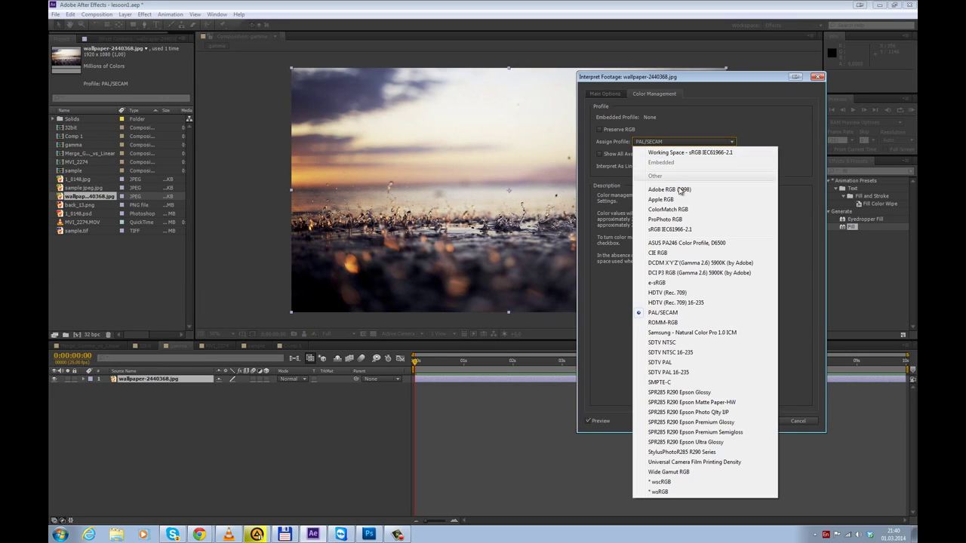
pyautogui.click(668, 293)
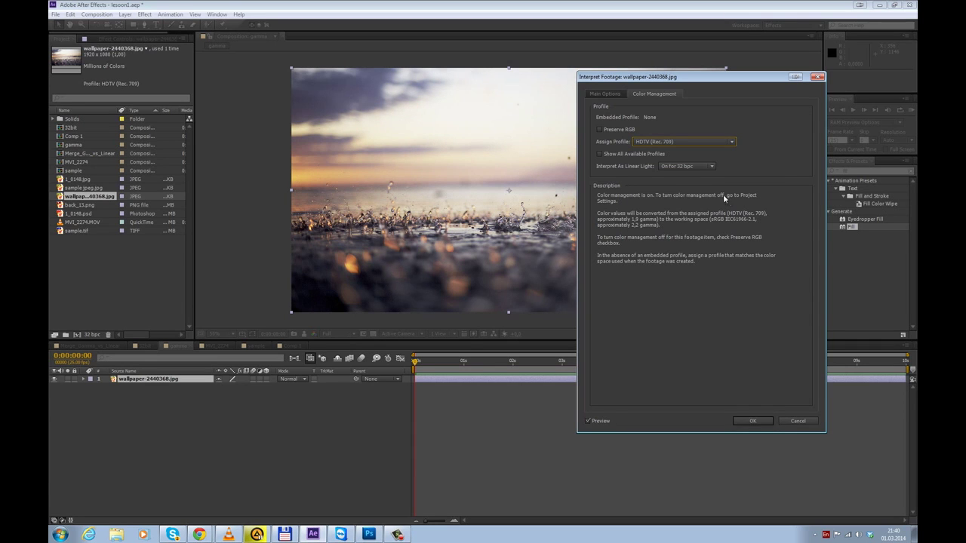
pyautogui.click(677, 141)
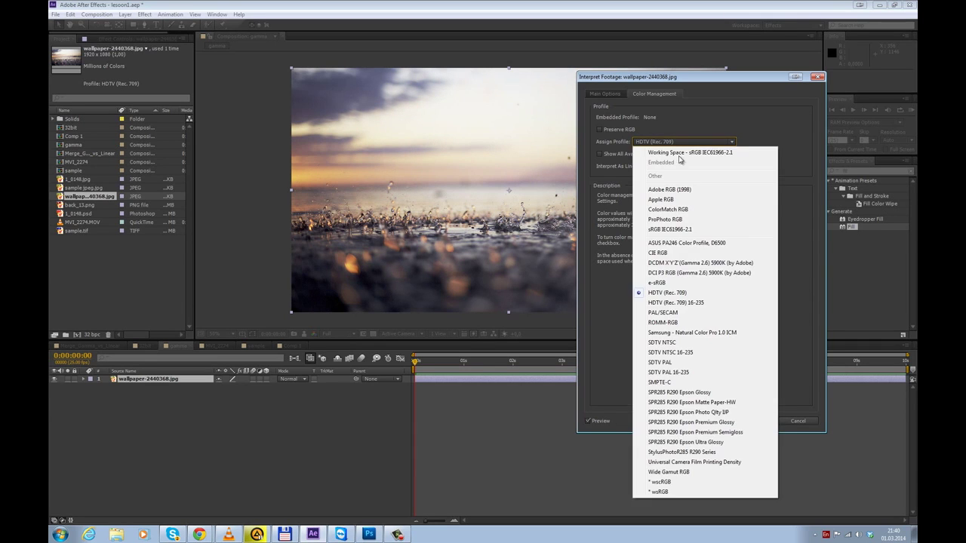
pyautogui.click(698, 303)
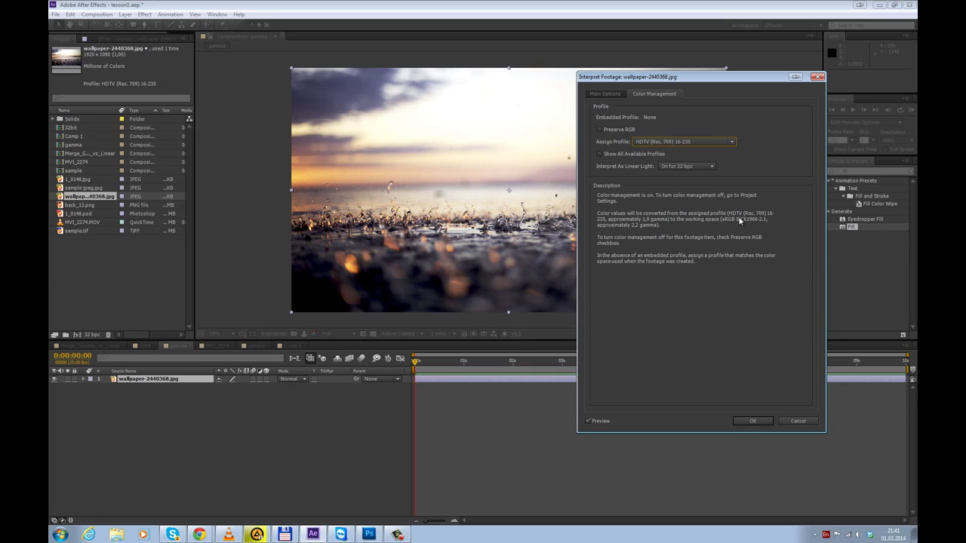
pyautogui.click(796, 422)
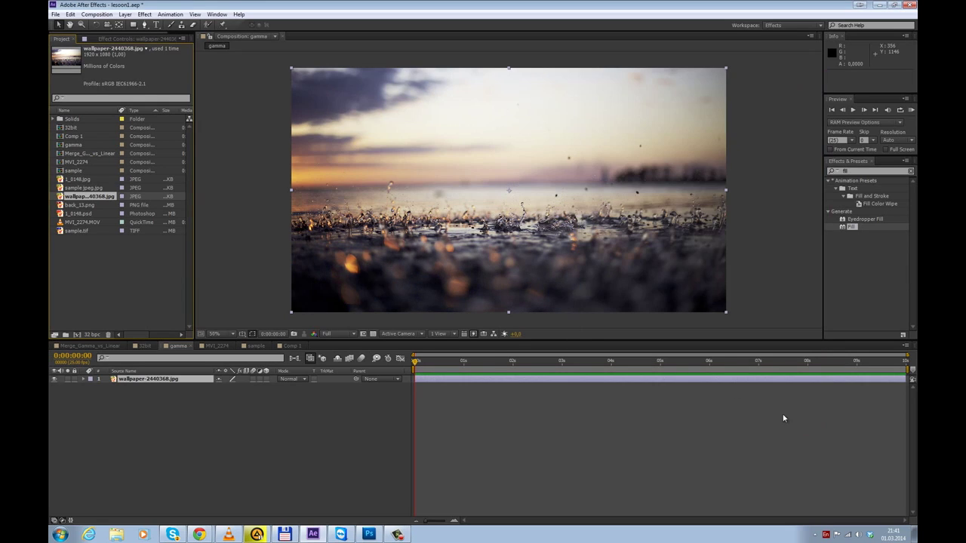
# - Open the Merge_Gamma_vs_Linear composition and enlarge the viewer area so the red circle on the green background can be examined
pyautogui.click(89, 345)
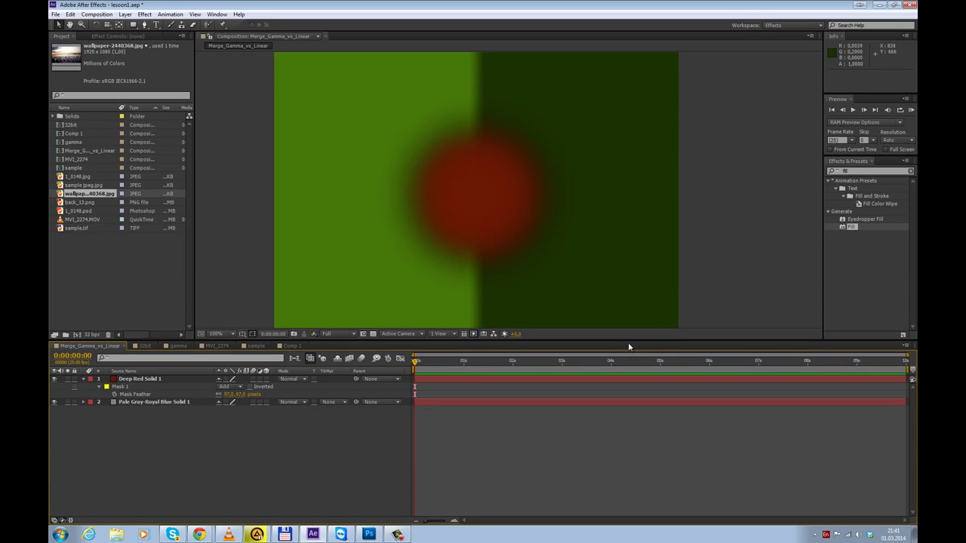
pyautogui.moveTo(624, 339); pyautogui.dragTo(624, 378)
pyautogui.moveTo(569, 259); pyautogui.dragTo(614, 259)
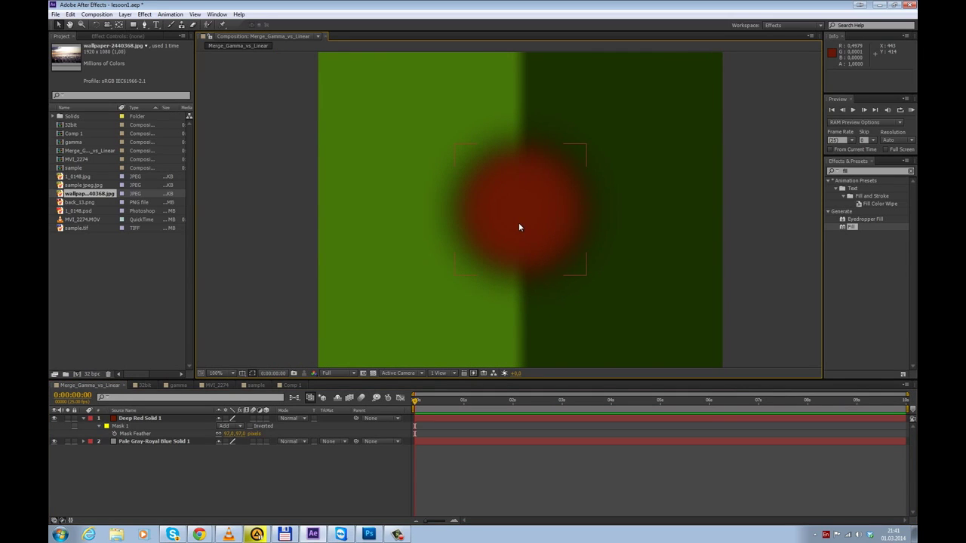
# - Hide Deep Red Solid 1 and inspect the Gradient Overlay colours of Pale Gray-Royal Blue Solid 1, then collapse its properties
pyautogui.click(55, 422)
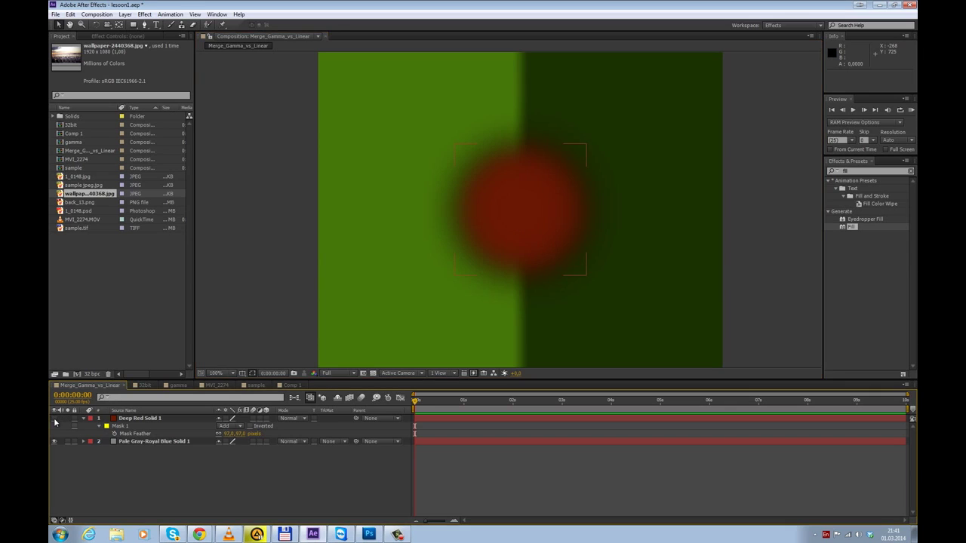
pyautogui.click(132, 442)
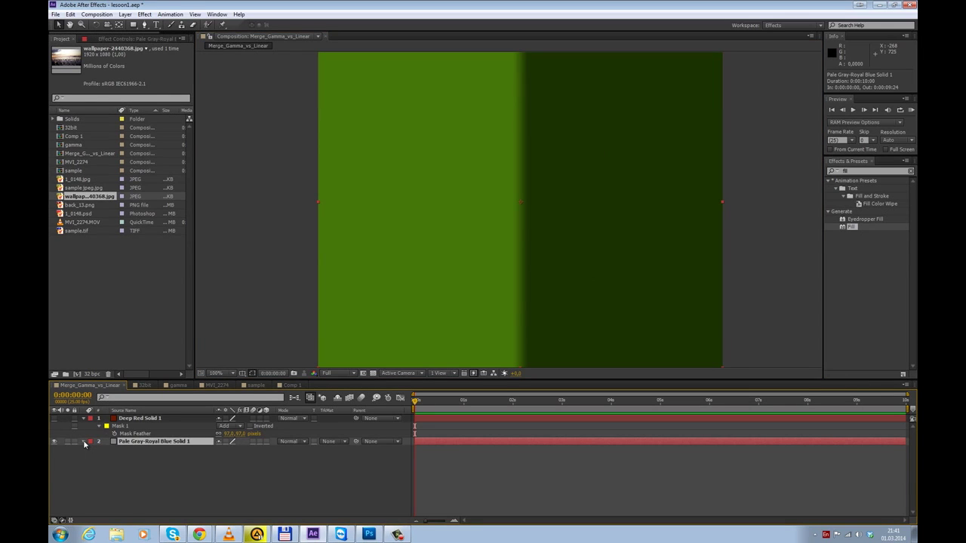
pyautogui.click(84, 443)
pyautogui.click(230, 473)
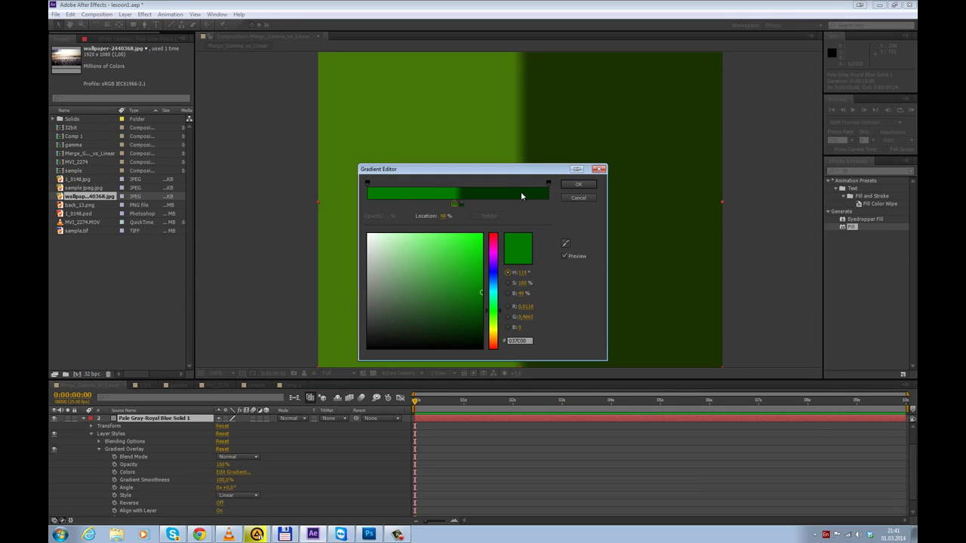
pyautogui.click(579, 184)
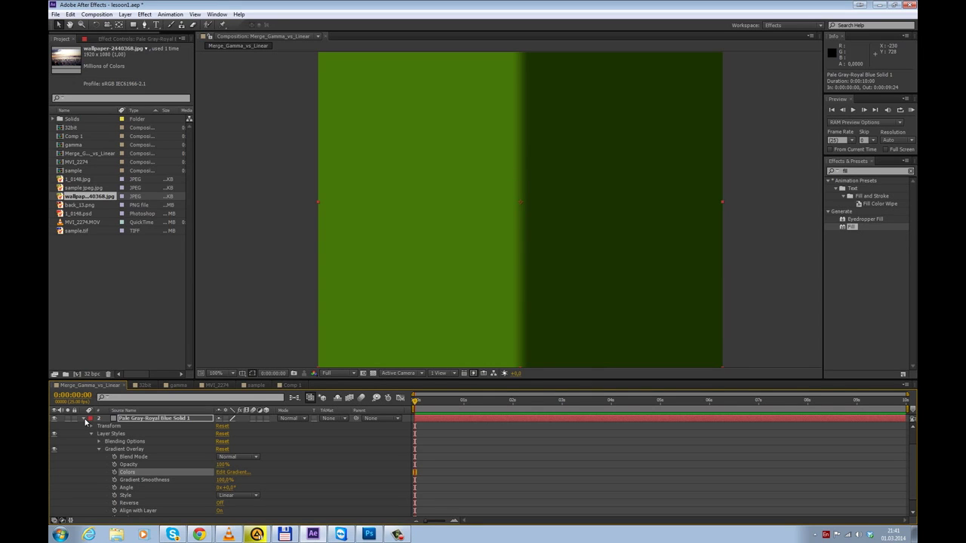
pyautogui.click(84, 419)
# - Show Deep Red Solid 1 again and set the feather of its Mask 1 to 0 pixels
pyautogui.click(144, 420)
pyautogui.click(54, 419)
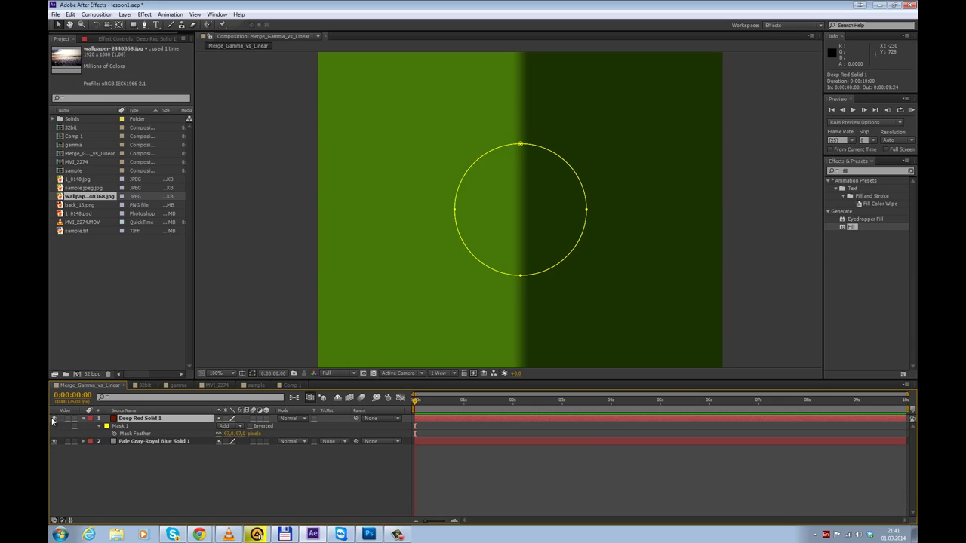
pyautogui.click(237, 437)
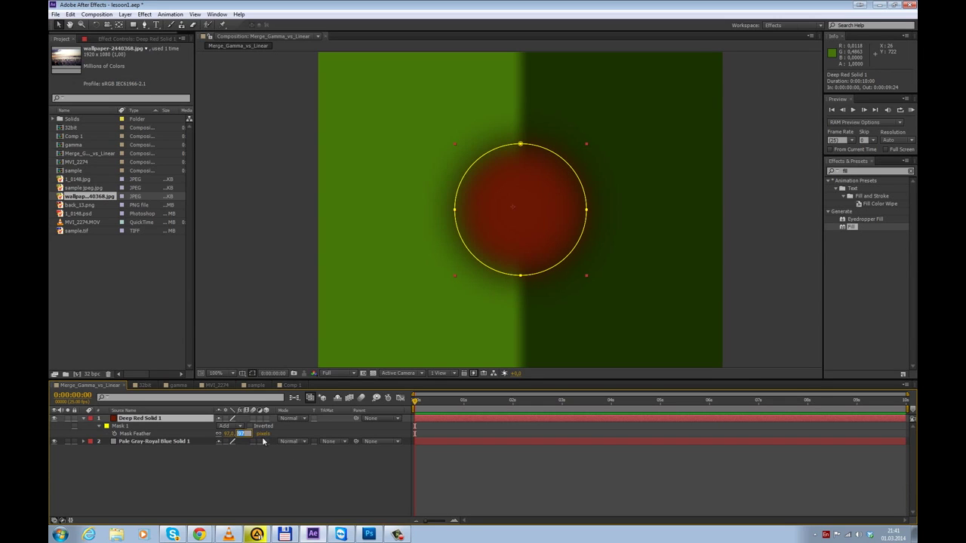
pyautogui.write('0')
pyautogui.press('Return')
pyautogui.click(366, 462)
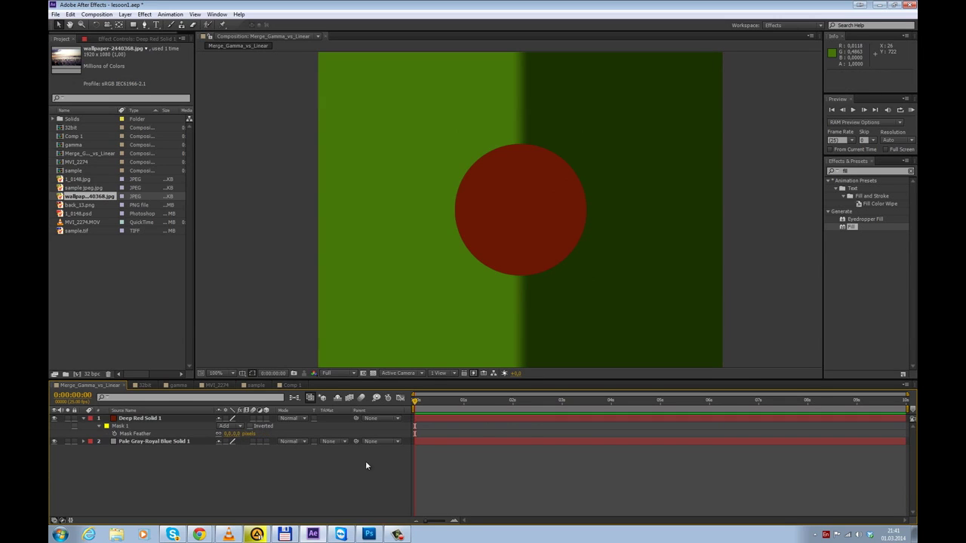
# - Set the Mask 1 feather of Deep Red Solid 1 to 100 pixels
pyautogui.click(512, 463)
pyautogui.click(240, 434)
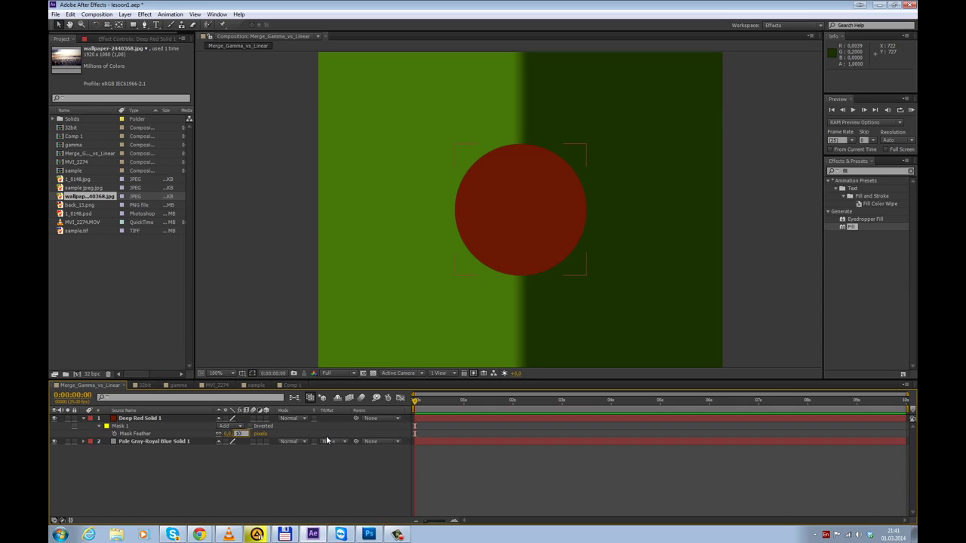
pyautogui.press('Return')
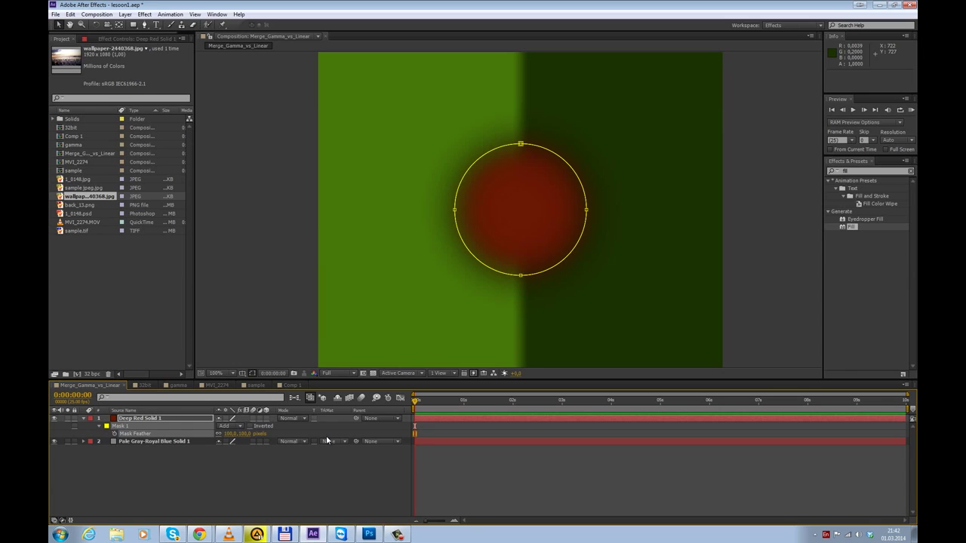
# - Turn on Blend Colors Using 1.0 Gamma in the project settings to change how the feathered red circle blends with the green
pyautogui.click(270, 479)
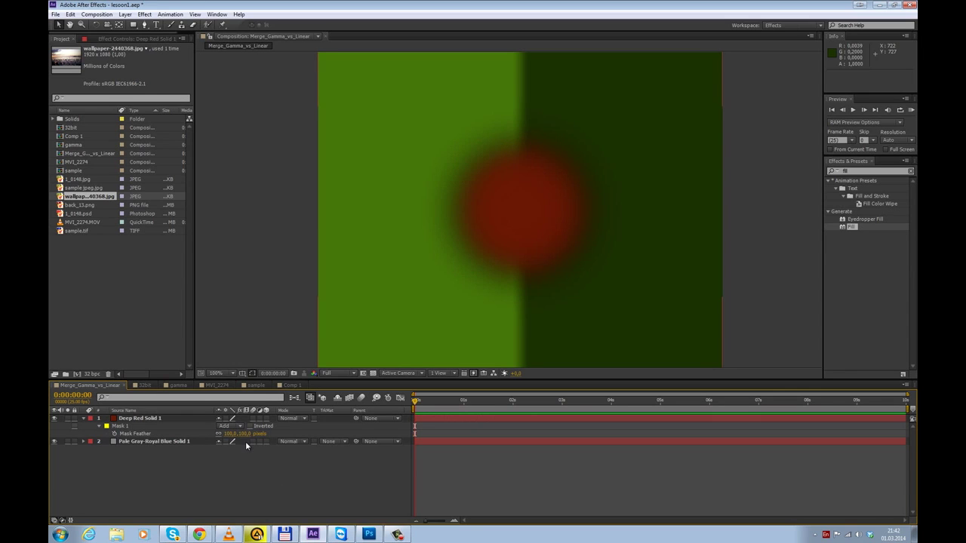
pyautogui.press('.')
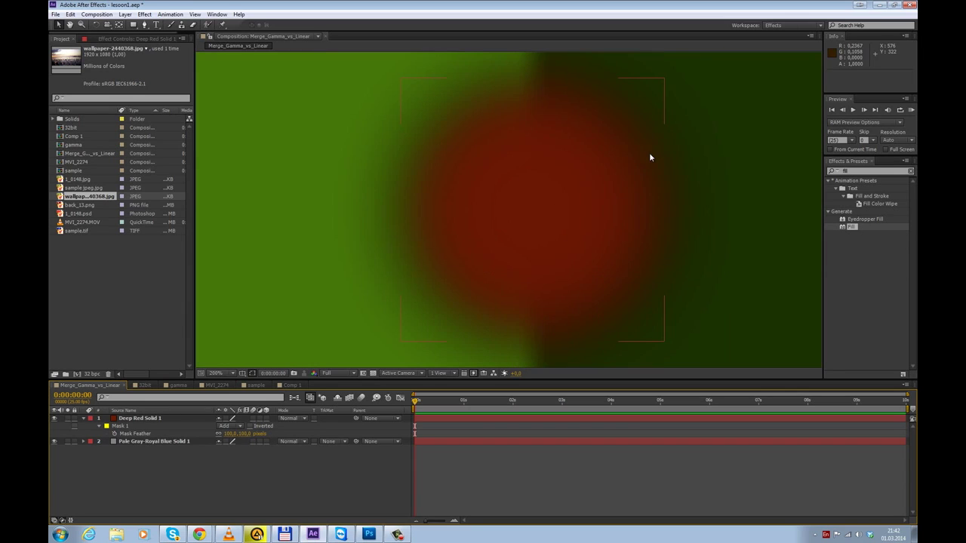
pyautogui.moveTo(649, 153); pyautogui.dragTo(618, 145)
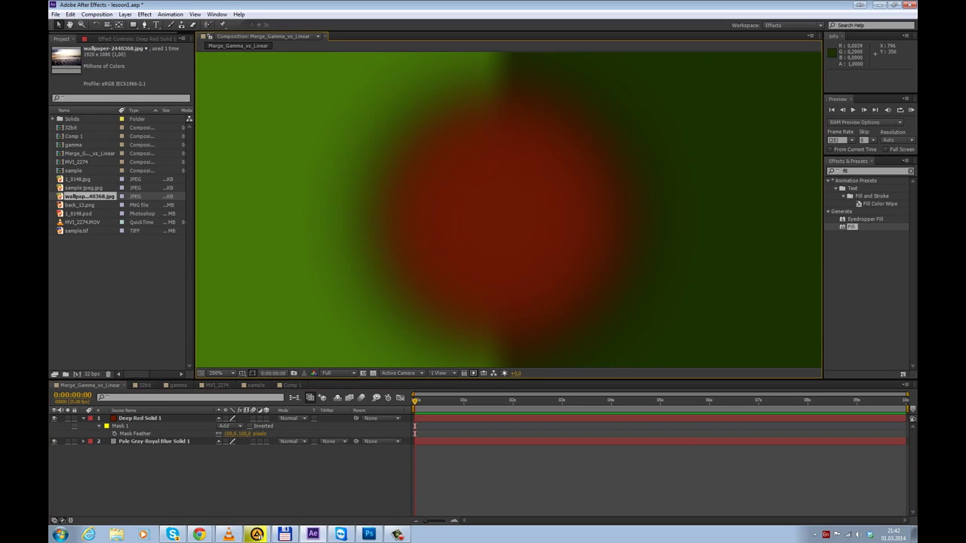
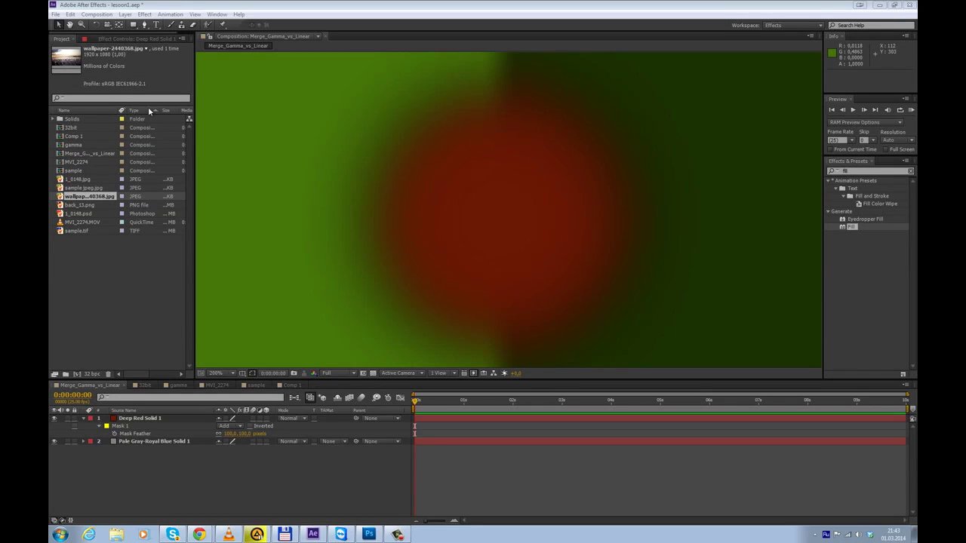
pyautogui.click(151, 419)
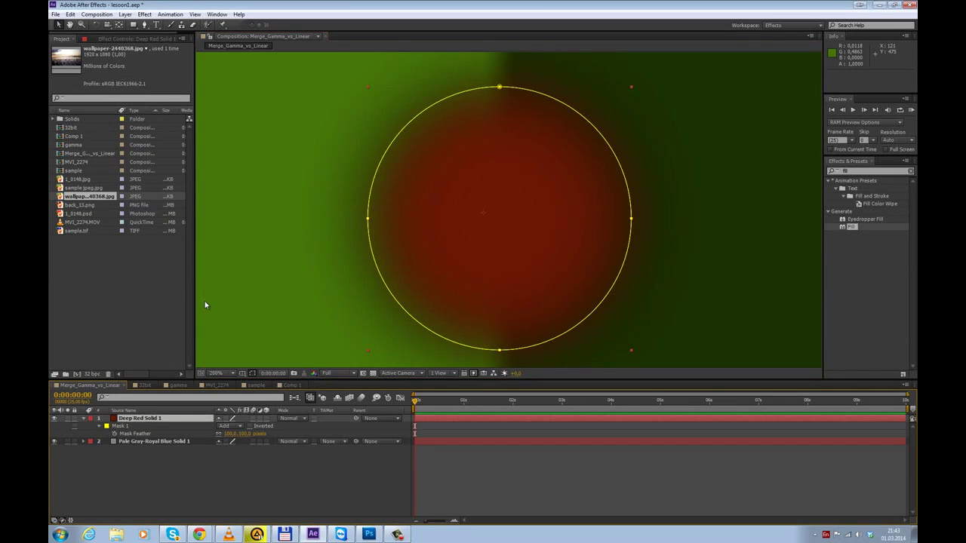
pyautogui.hotkey('ctrl', 'alt', 'shift', 'k')
pyautogui.moveTo(498, 80); pyautogui.dragTo(91, 107)
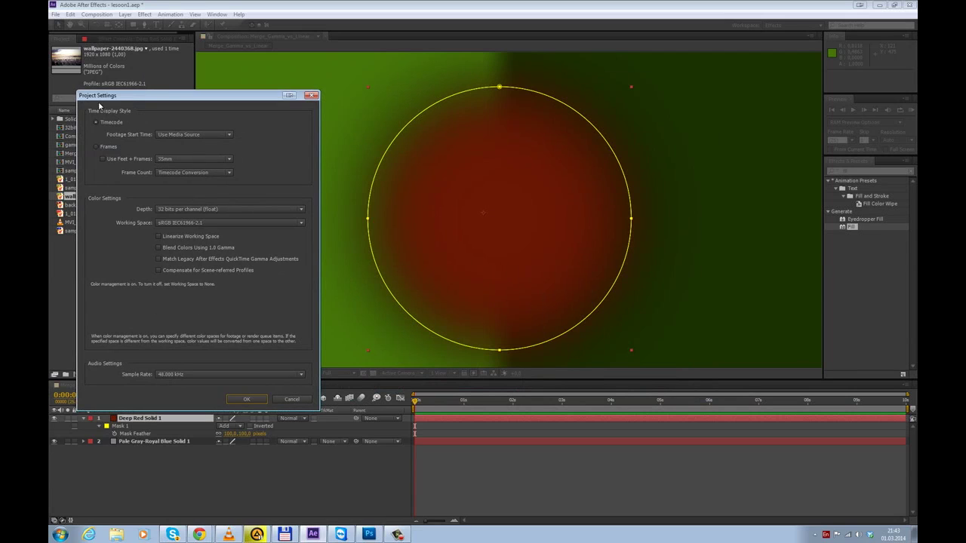
pyautogui.click(311, 95)
pyautogui.click(55, 14)
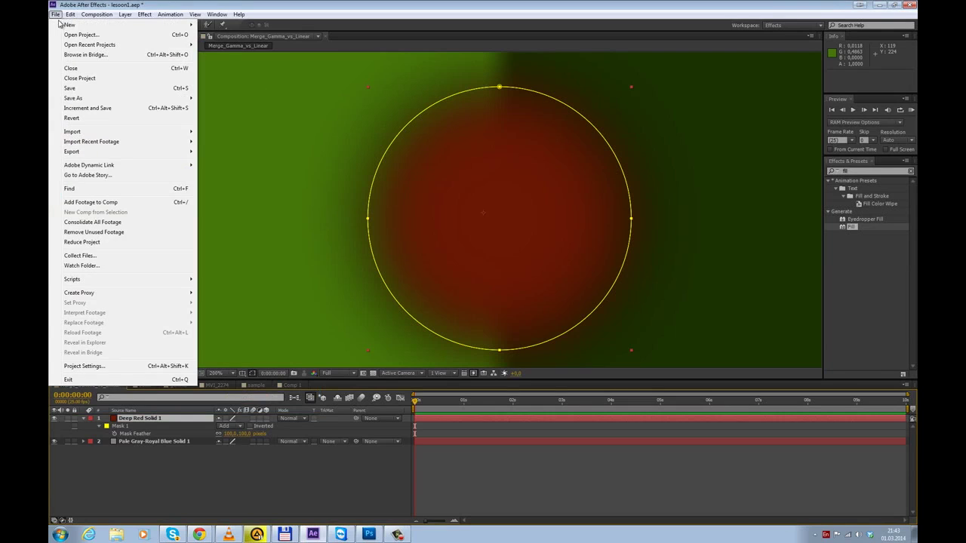
pyautogui.click(98, 367)
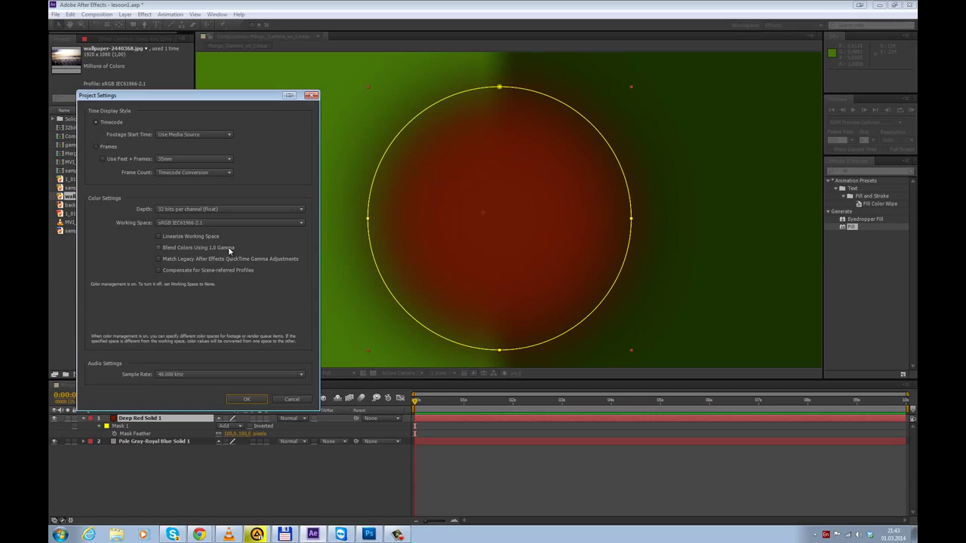
pyautogui.click(170, 253)
pyautogui.click(246, 398)
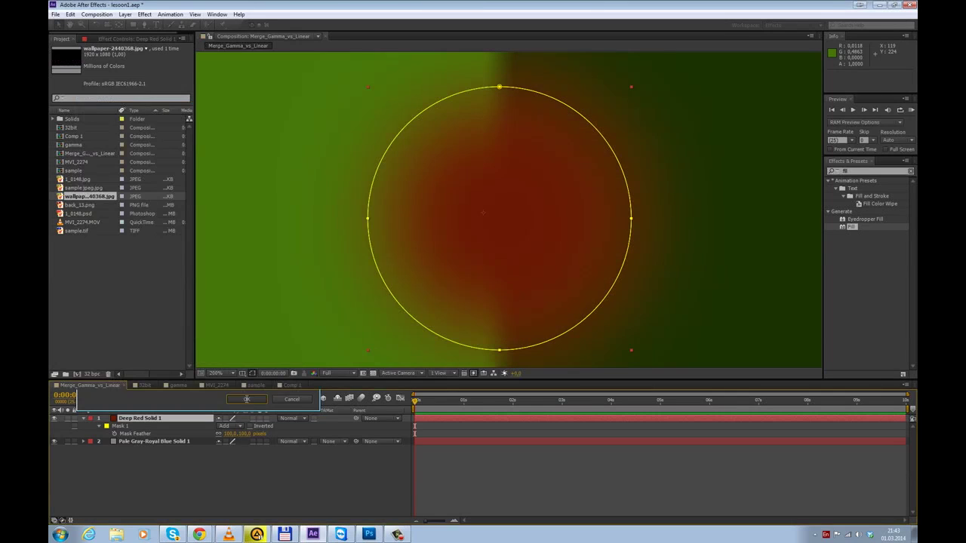
# - Capture the Merge_Gamma_vs_Linear composition view at 100% with Screenweb and send the screenshot to the web
pyautogui.click(267, 450)
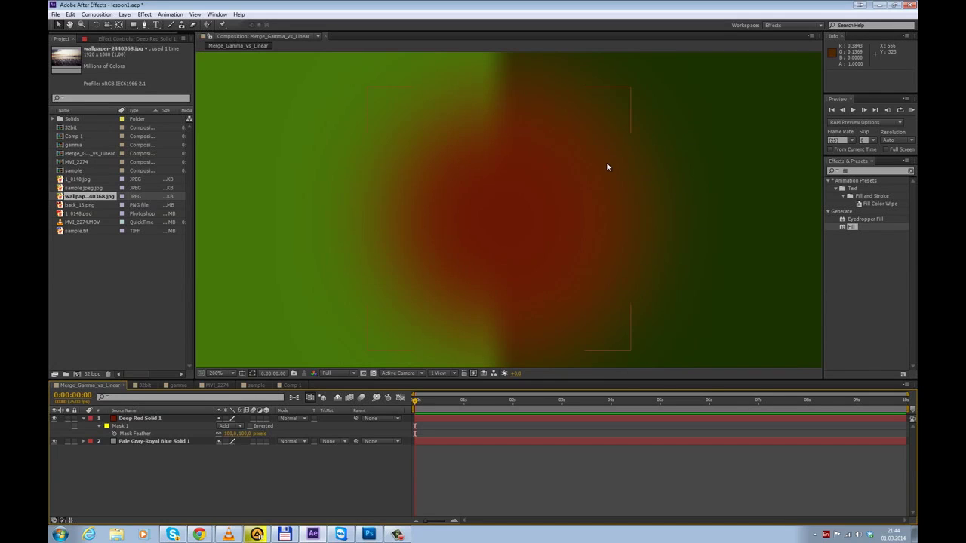
pyautogui.press(',')
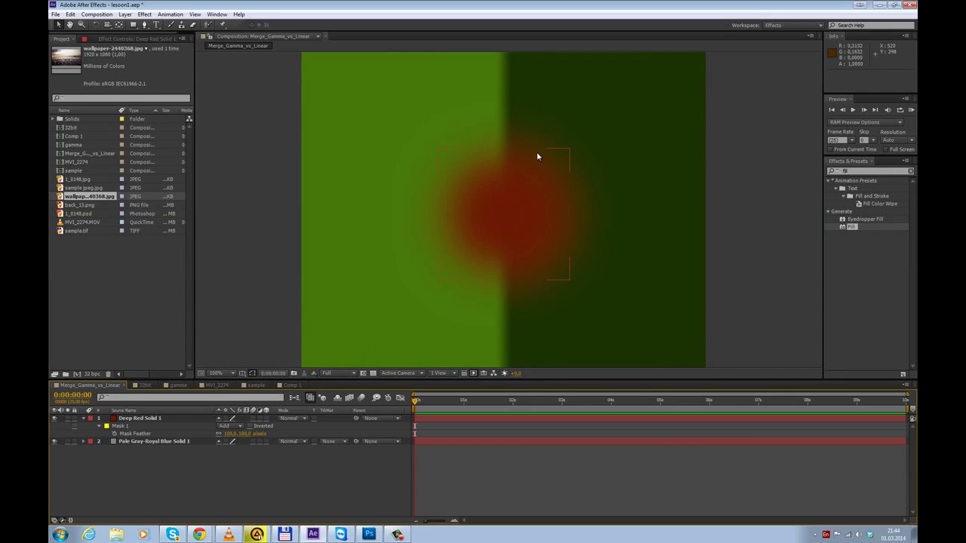
pyautogui.press('Print')
pyautogui.moveTo(301, 59); pyautogui.dragTo(649, 267)
pyautogui.moveTo(684, 315); pyautogui.dragTo(711, 384)
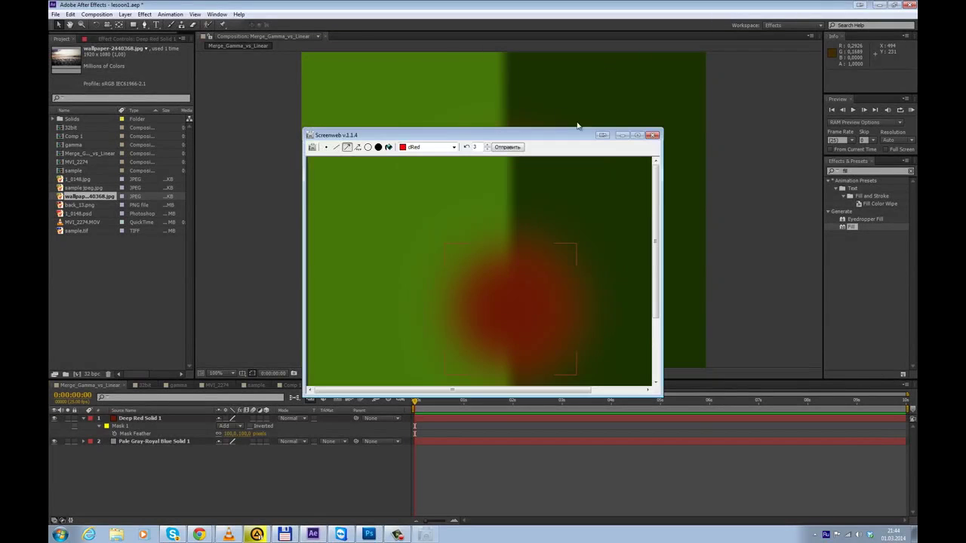
pyautogui.click(508, 147)
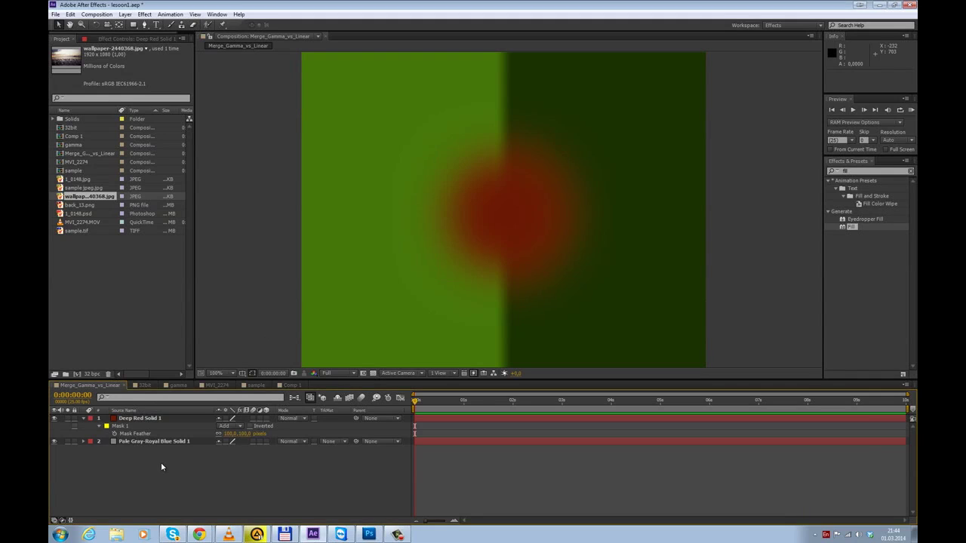
# - Turn off Blend Colors Using 1.0 Gamma in the project settings and send a second screenshot of the composition view
pyautogui.hotkey('ctrl', 'alt', 'shift', 'k')
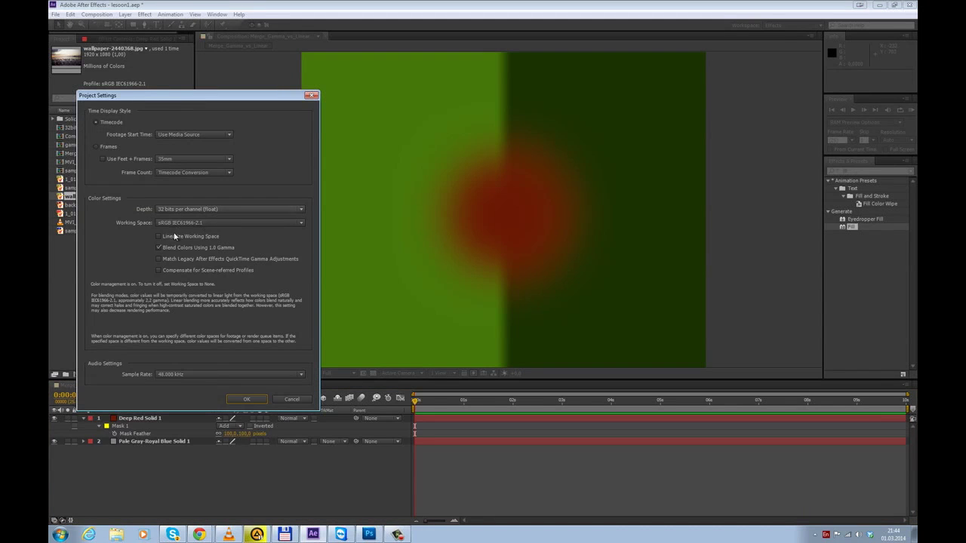
pyautogui.click(159, 247)
pyautogui.click(247, 399)
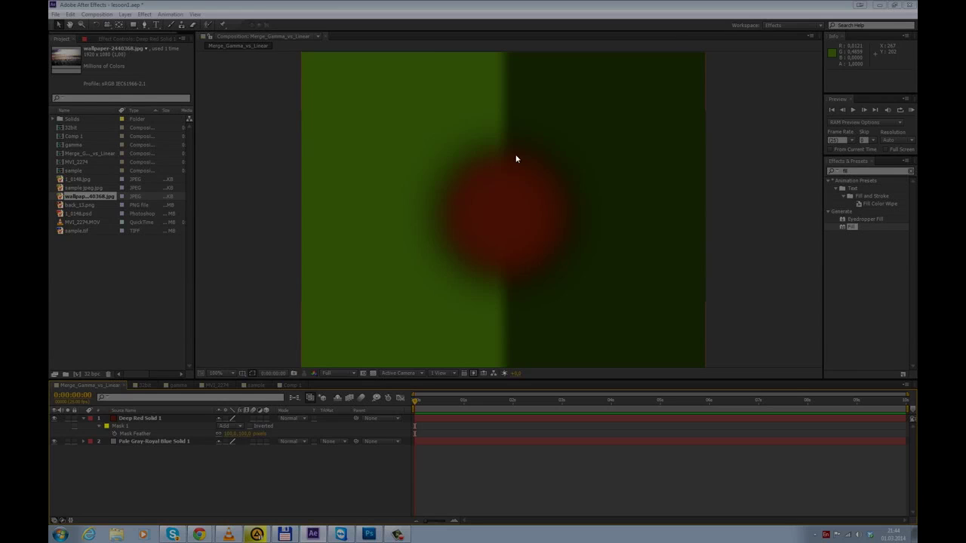
pyautogui.moveTo(301, 52); pyautogui.dragTo(701, 339)
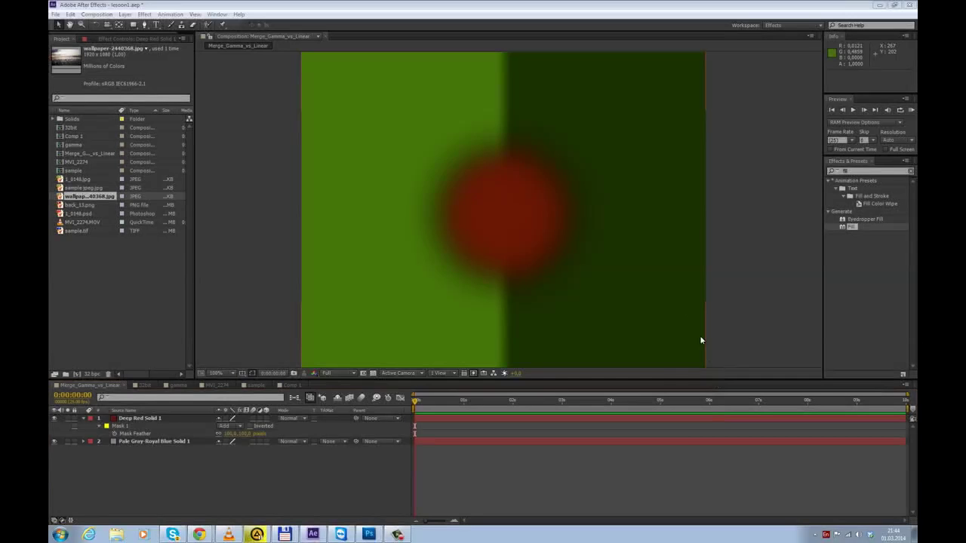
pyautogui.click(507, 147)
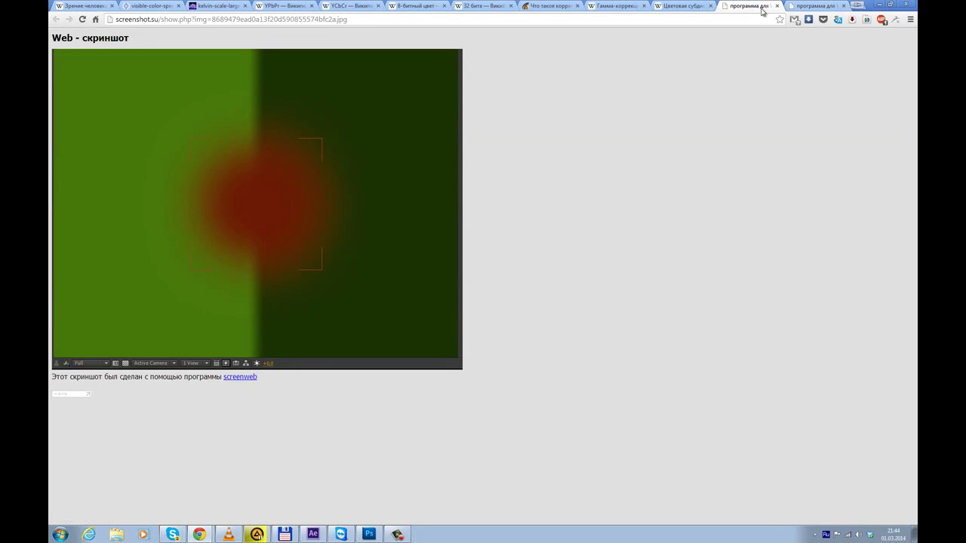
# - Compare the two uploaded screenshots in the browser, close their tabs and switch back to After Effects
pyautogui.click(777, 6)
pyautogui.click(786, 6)
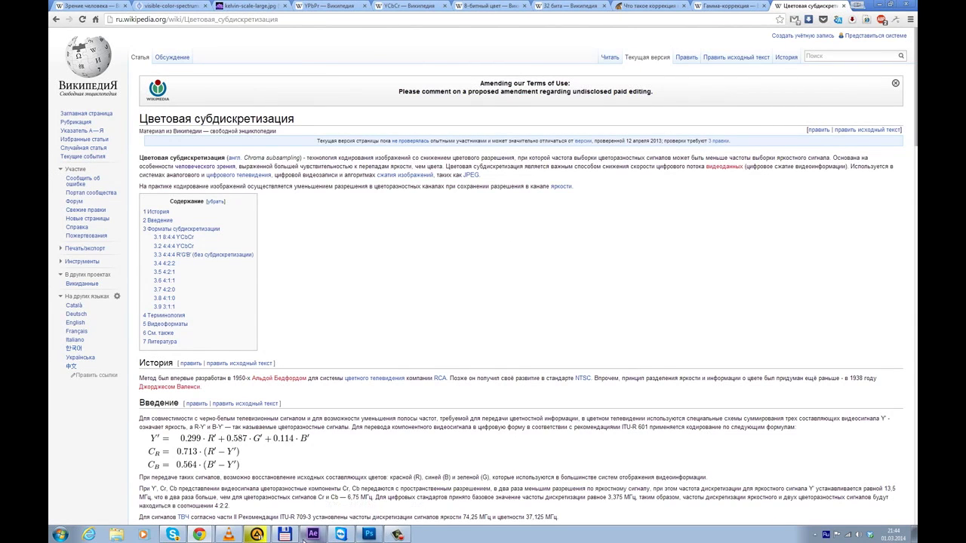
pyautogui.click(313, 534)
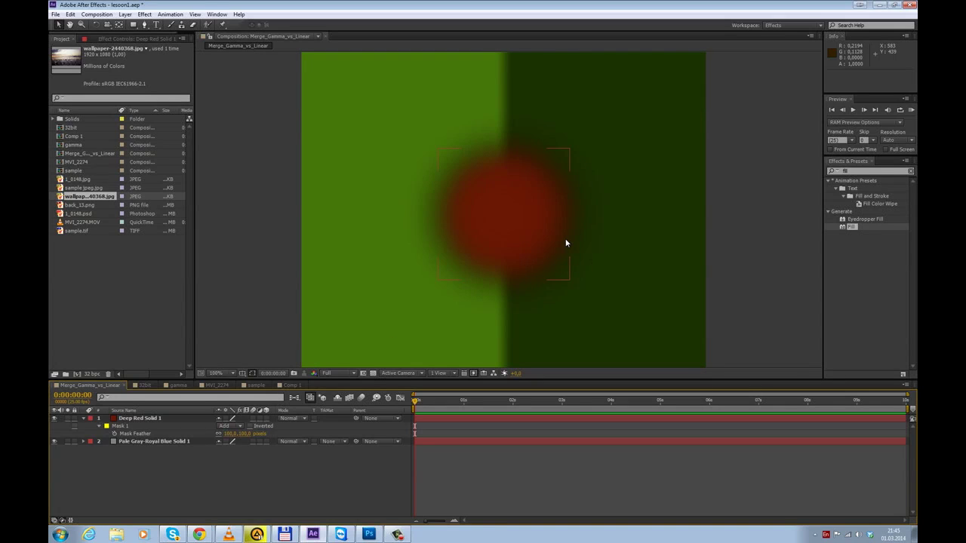
pyautogui.click(623, 144)
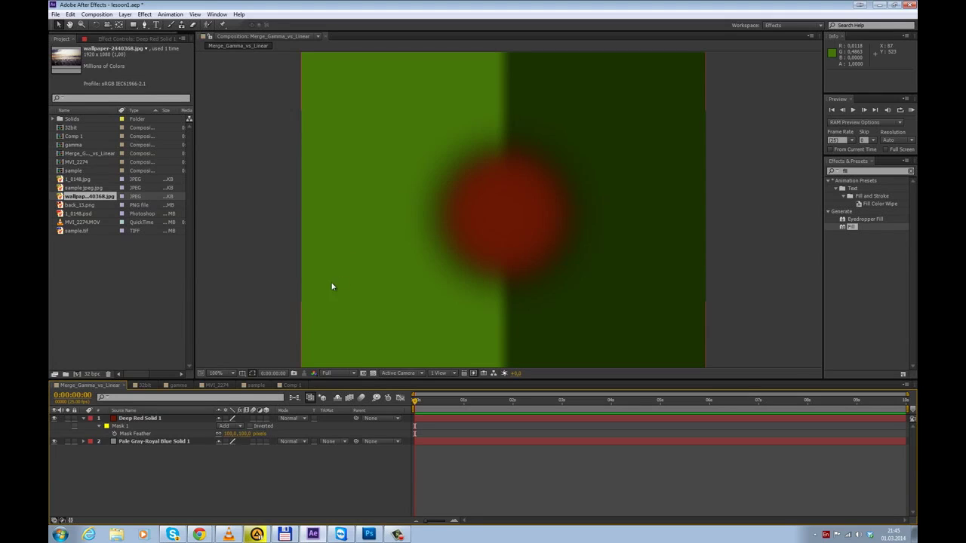
# - Open the sample composition with the two interior renders side by side and clear the layer selection
pyautogui.click(257, 385)
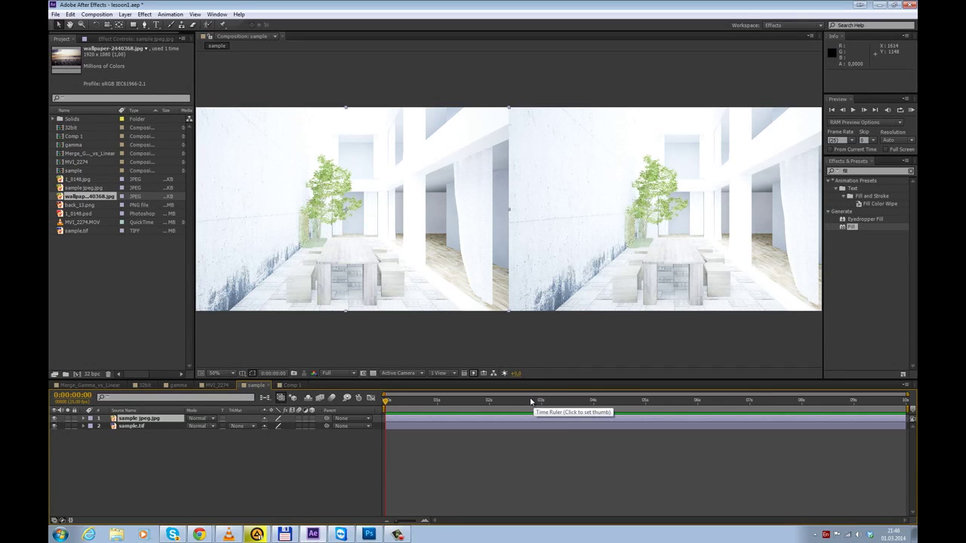
pyautogui.click(526, 458)
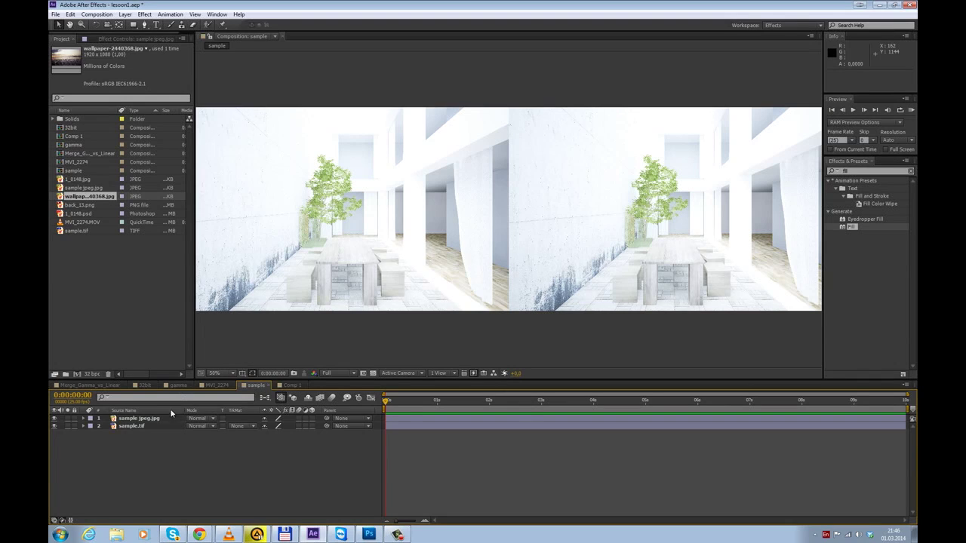
# - Try shifting the sample jpeg.jpg and sample.tif layers in the composition, undoing each move
pyautogui.click(151, 423)
pyautogui.moveTo(417, 249); pyautogui.dragTo(447, 199)
pyautogui.hotkey('ctrl', 'z')
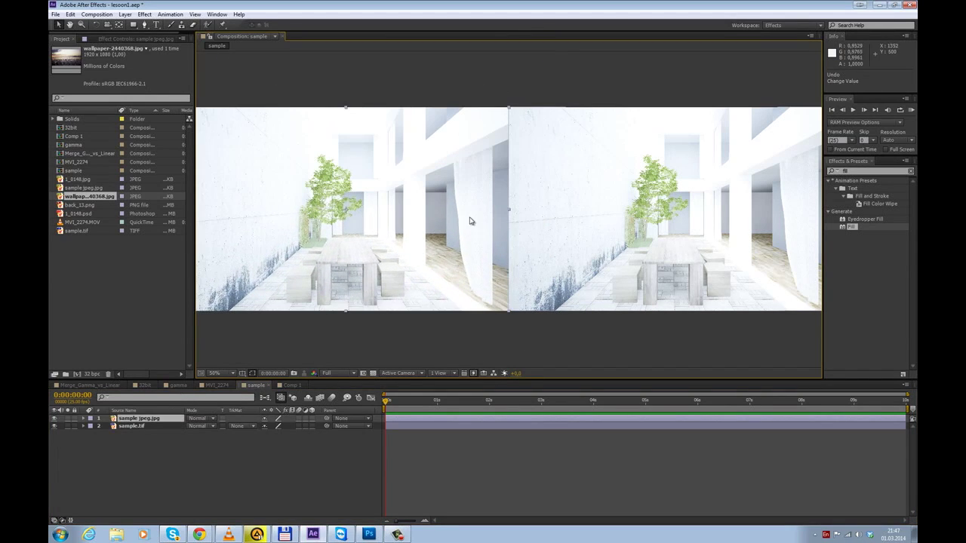
pyautogui.click(552, 225)
pyautogui.moveTo(641, 238); pyautogui.dragTo(640, 206)
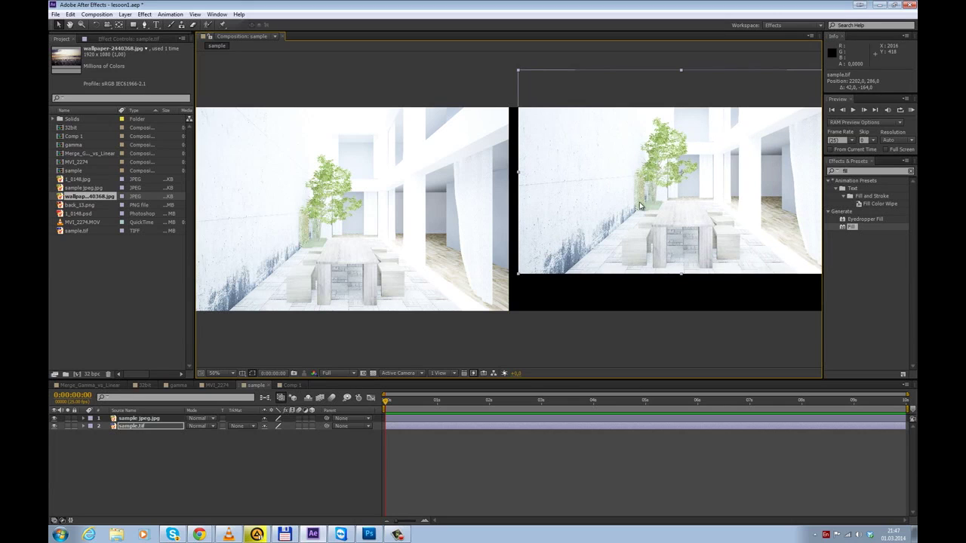
pyautogui.hotkey('ctrl', 'z')
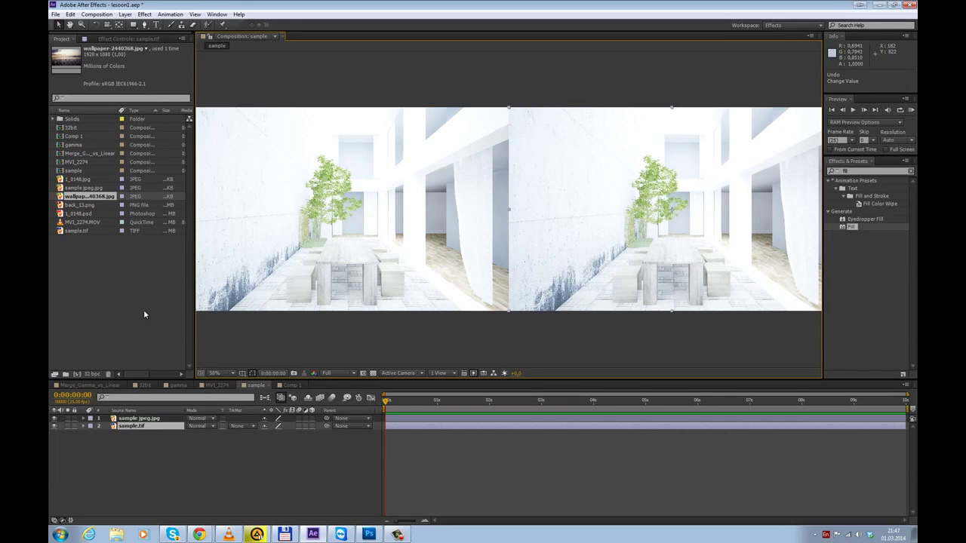
# - Apply the Curves effect to sample jpeg.jpg and pull its RGB curve down at the white point and midtones to darken the image
pyautogui.click(153, 420)
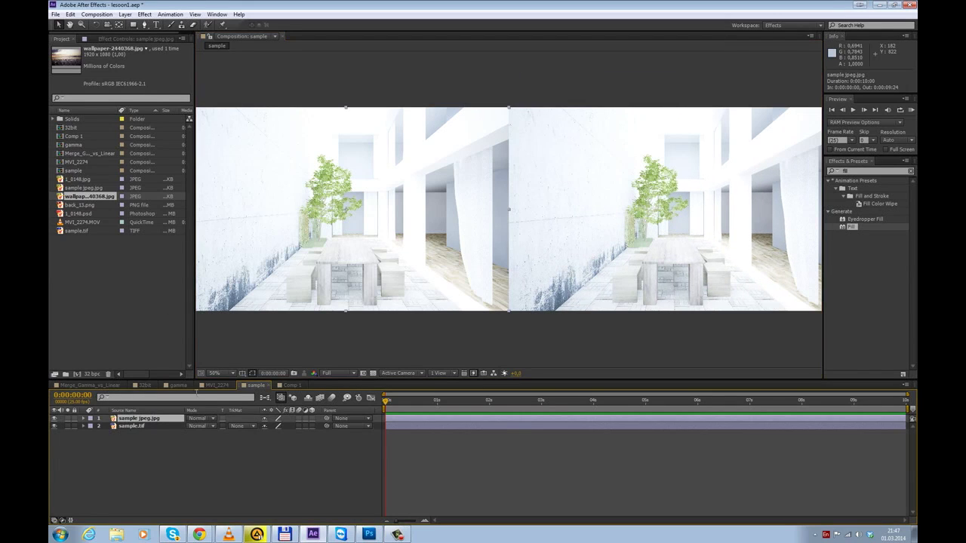
pyautogui.click(136, 39)
pyautogui.click(866, 170)
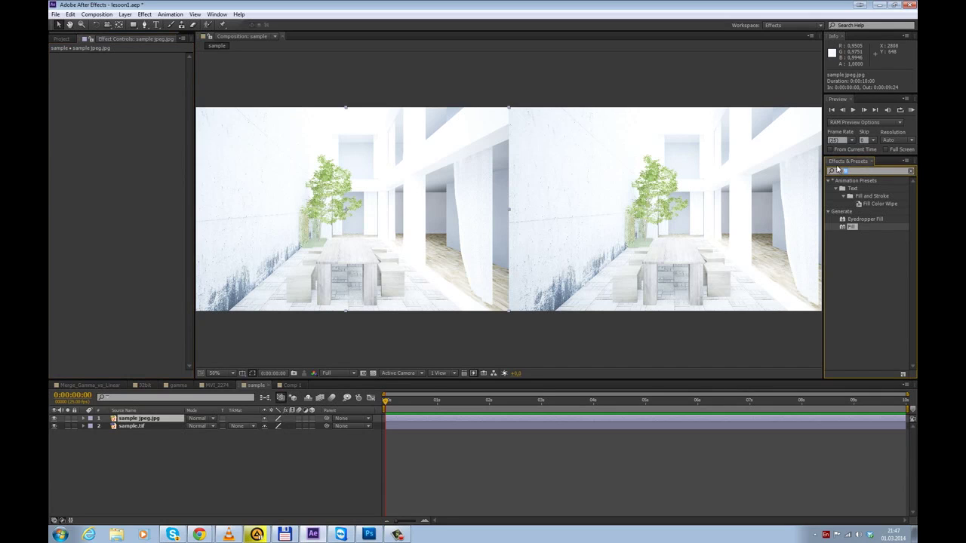
pyautogui.write('curves')
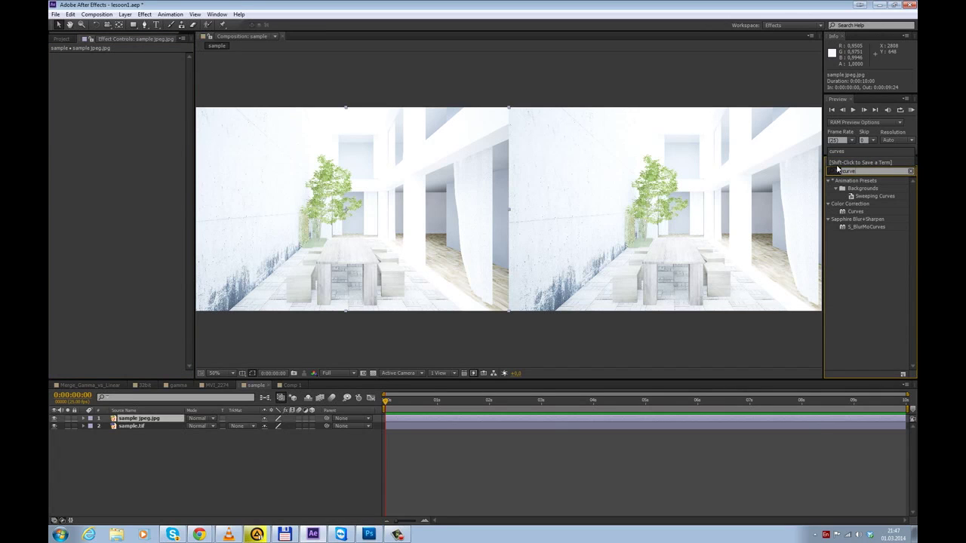
pyautogui.doubleClick(857, 212)
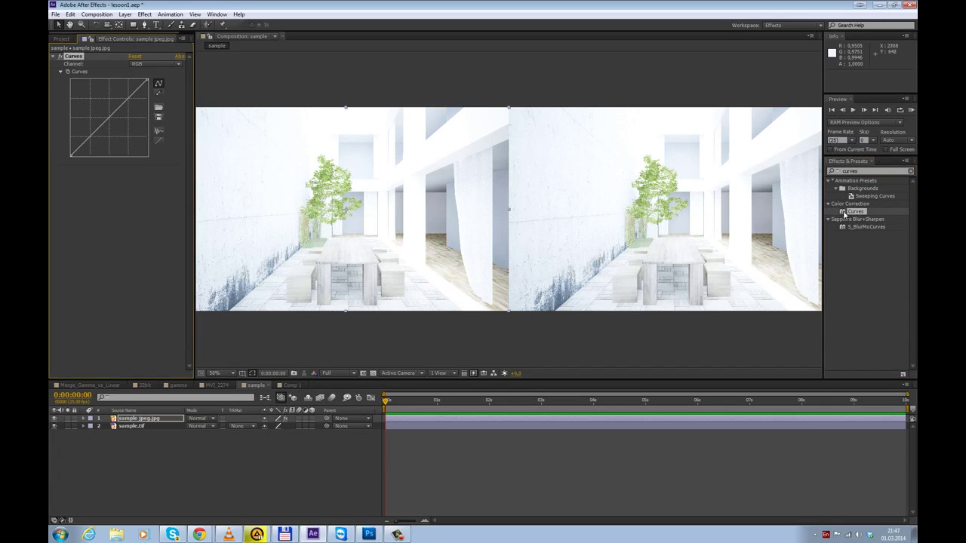
pyautogui.moveTo(148, 80); pyautogui.dragTo(123, 144)
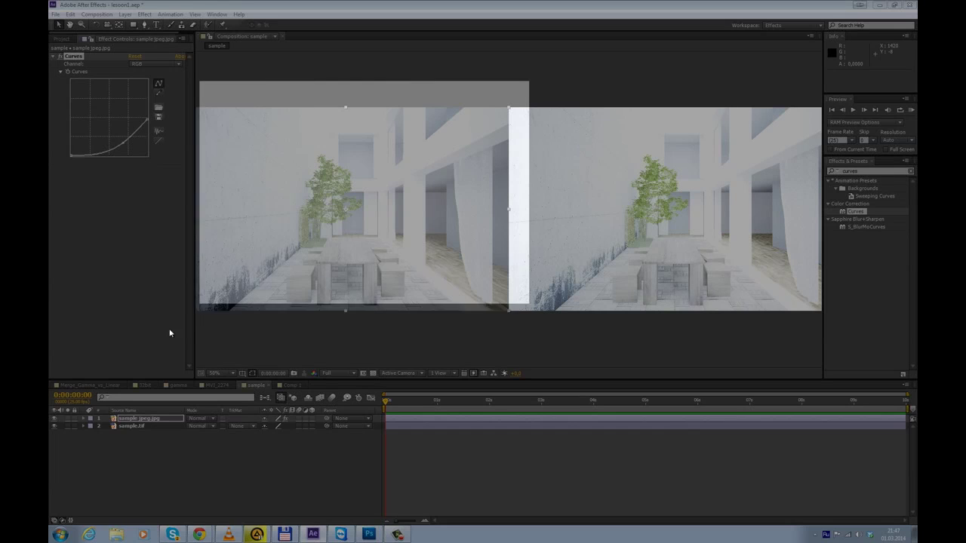
# - Capture the darkened JPEG image with Screenweb, mark its bright wall and column areas with red arrows and send the screenshot
pyautogui.moveTo(169, 333)
pyautogui.mouseDown()
pyautogui.moveTo(146, 349)
pyautogui.moveTo(172, 345)
pyautogui.mouseUp()
pyautogui.moveTo(398, 224); pyautogui.dragTo(458, 199)
pyautogui.moveTo(518, 290); pyautogui.dragTo(551, 232)
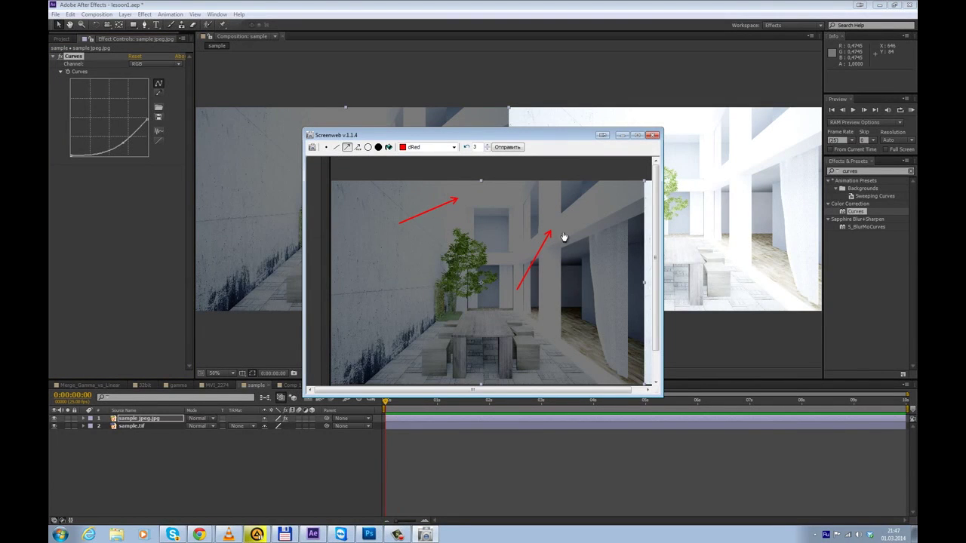
pyautogui.moveTo(451, 240); pyautogui.dragTo(492, 198)
pyautogui.click(509, 148)
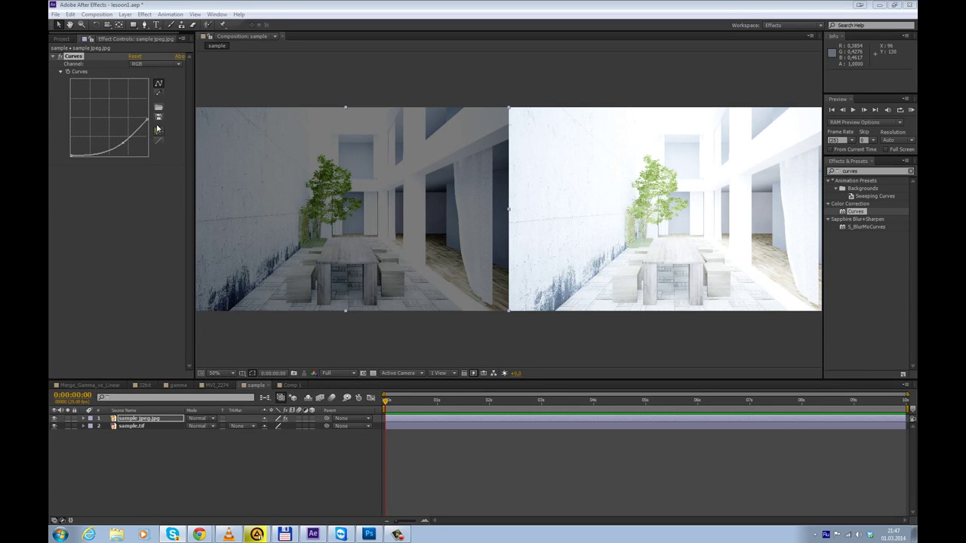
# - Raise the white point and midtone point of the sample jpeg.jpg RGB curve slightly to brighten the image
pyautogui.moveTo(146, 117); pyautogui.dragTo(147, 108)
pyautogui.moveTo(124, 144); pyautogui.dragTo(127, 140)
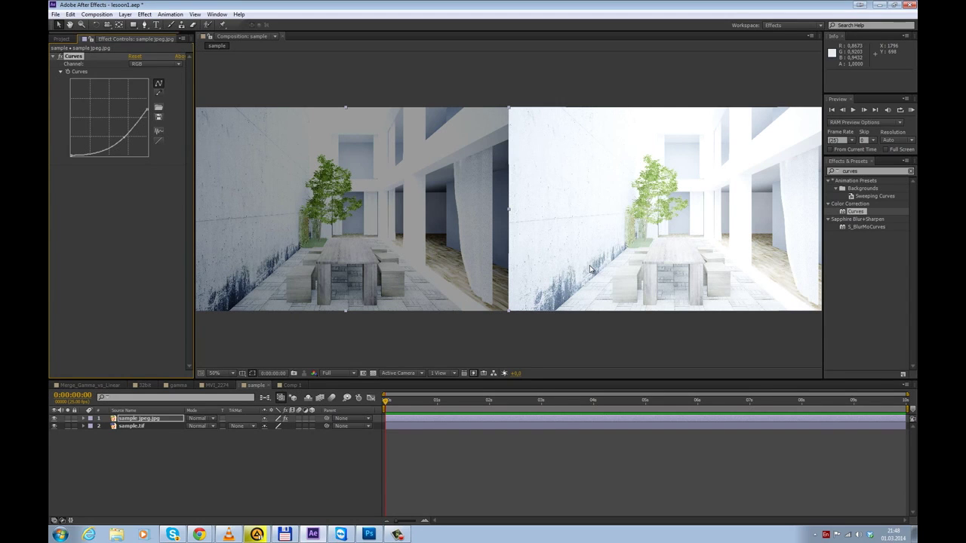
# - Apply the Curves effect to sample.tif and pull its RGB curve down at the white point and midtones to darken the image
pyautogui.moveTo(591, 269); pyautogui.dragTo(494, 242)
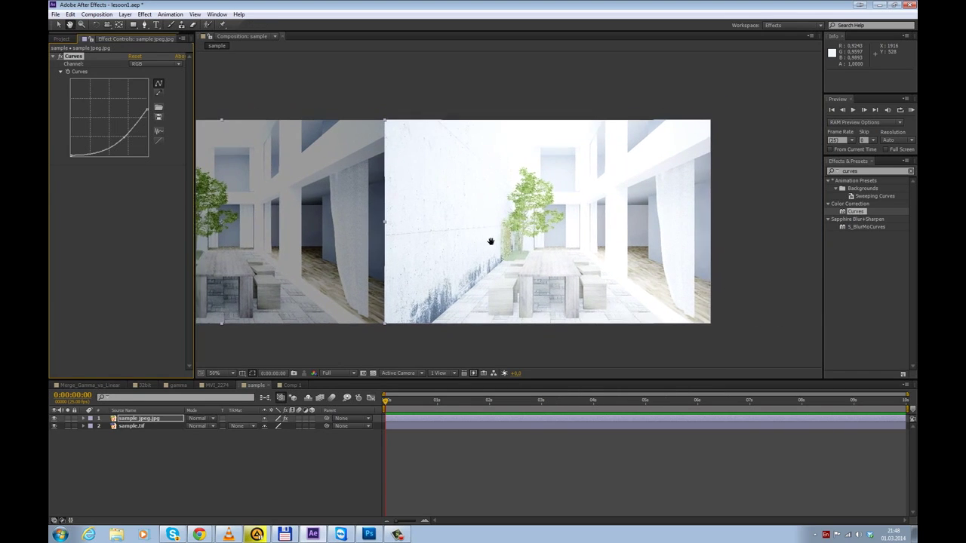
pyautogui.click(455, 429)
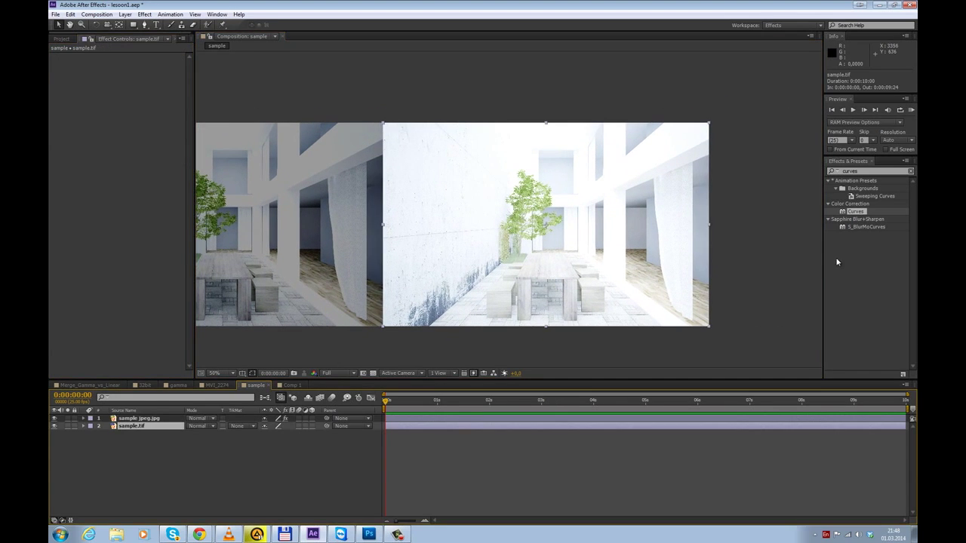
pyautogui.doubleClick(858, 212)
pyautogui.moveTo(150, 81); pyautogui.dragTo(158, 112)
pyautogui.moveTo(112, 136); pyautogui.dragTo(148, 98)
pyautogui.moveTo(130, 133); pyautogui.dragTo(118, 154)
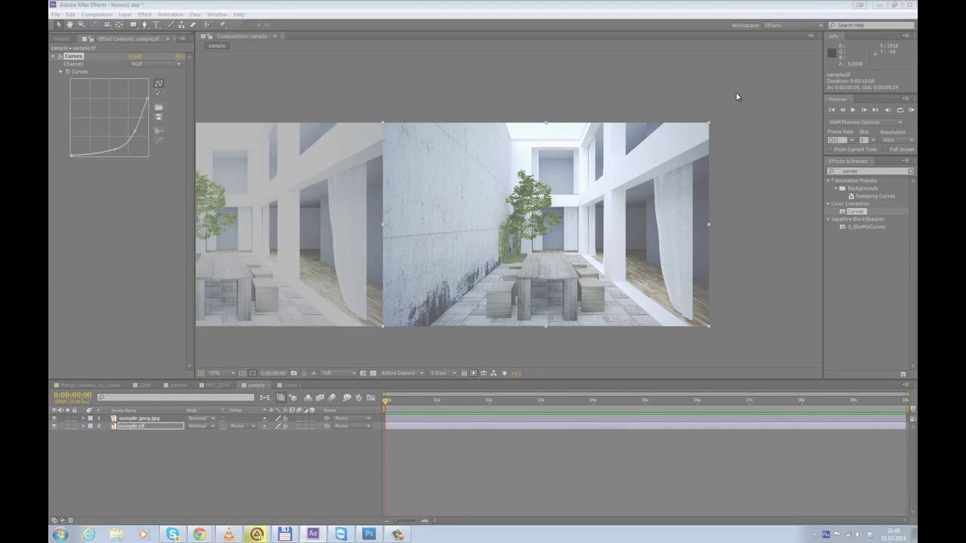
# - Capture the darkened TIFF image with Screenweb, mark its bright skylight and back-wall areas with red arrows and send the screenshot
pyautogui.moveTo(738, 95); pyautogui.dragTo(360, 342)
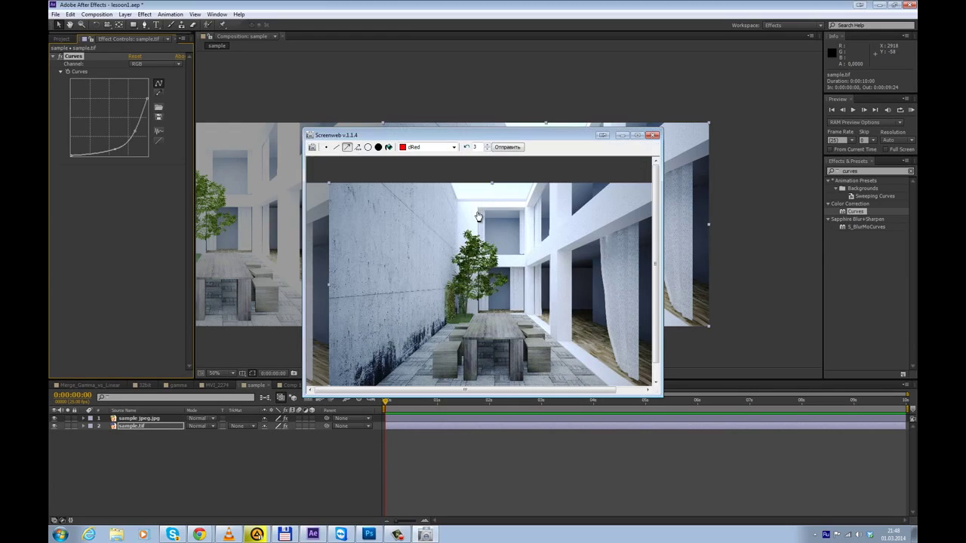
pyautogui.moveTo(387, 268); pyautogui.dragTo(458, 215)
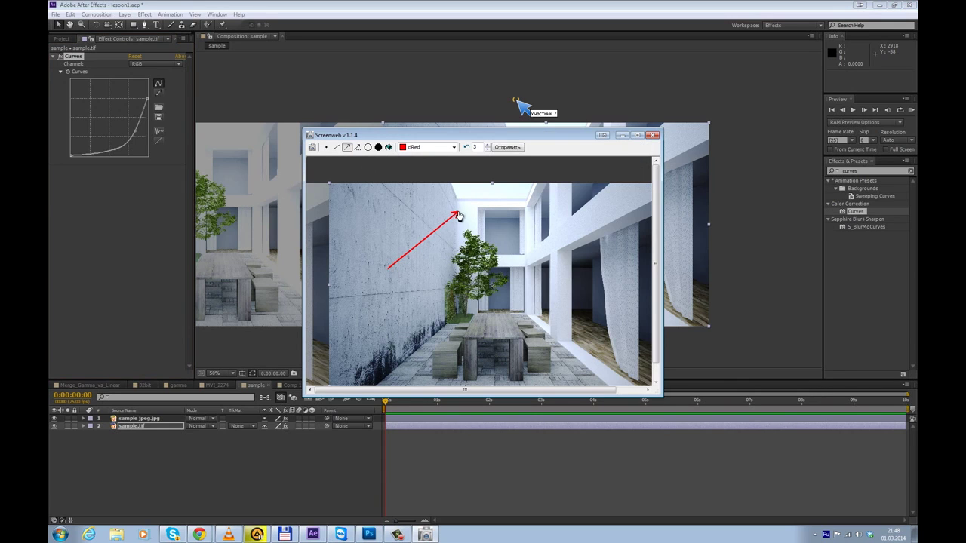
pyautogui.moveTo(570, 249); pyautogui.dragTo(529, 207)
pyautogui.moveTo(571, 297); pyautogui.dragTo(531, 264)
pyautogui.moveTo(427, 200); pyautogui.dragTo(461, 190)
pyautogui.moveTo(491, 234); pyautogui.dragTo(495, 196)
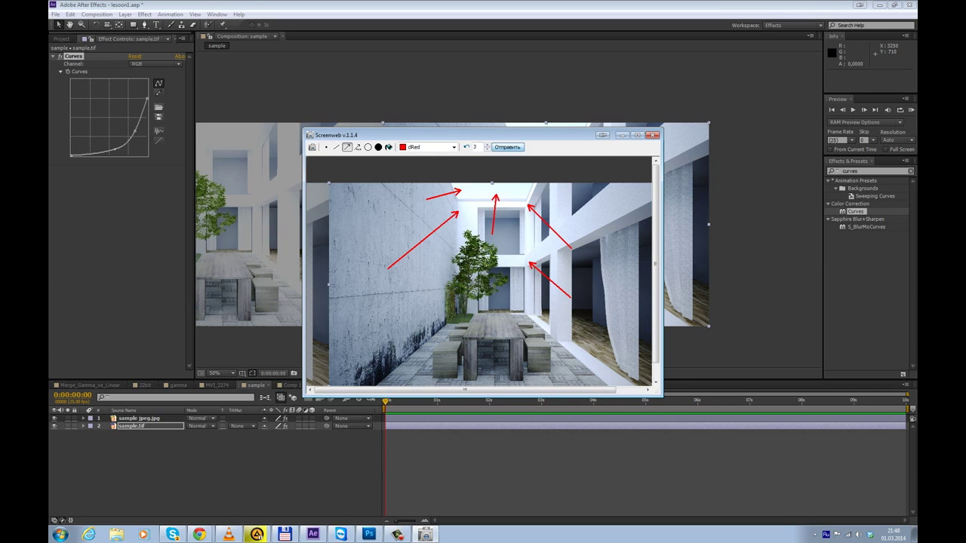
pyautogui.click(508, 147)
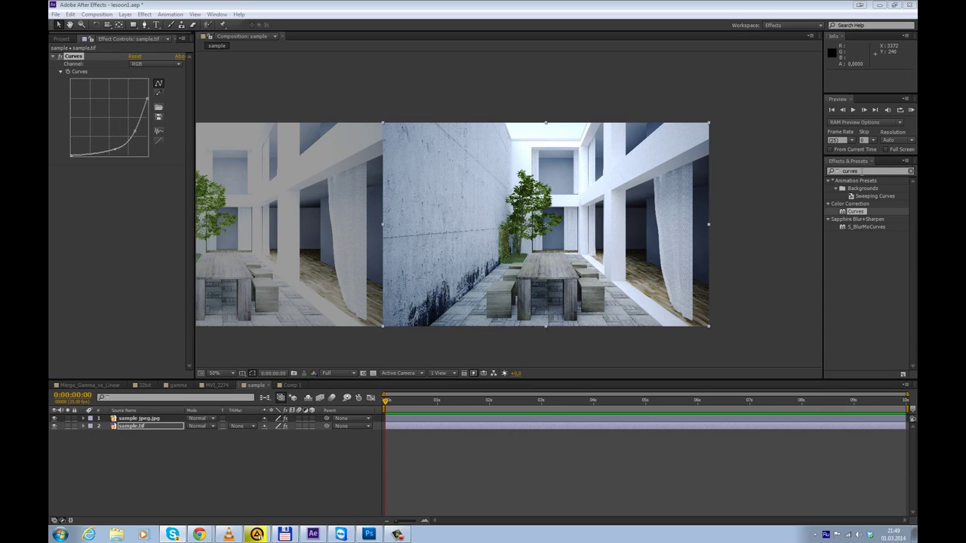
# - Search the effects for "glow" and apply the Sapphire S_Glow effect to sample.tif
pyautogui.click(825, 180)
pyautogui.write('glow')
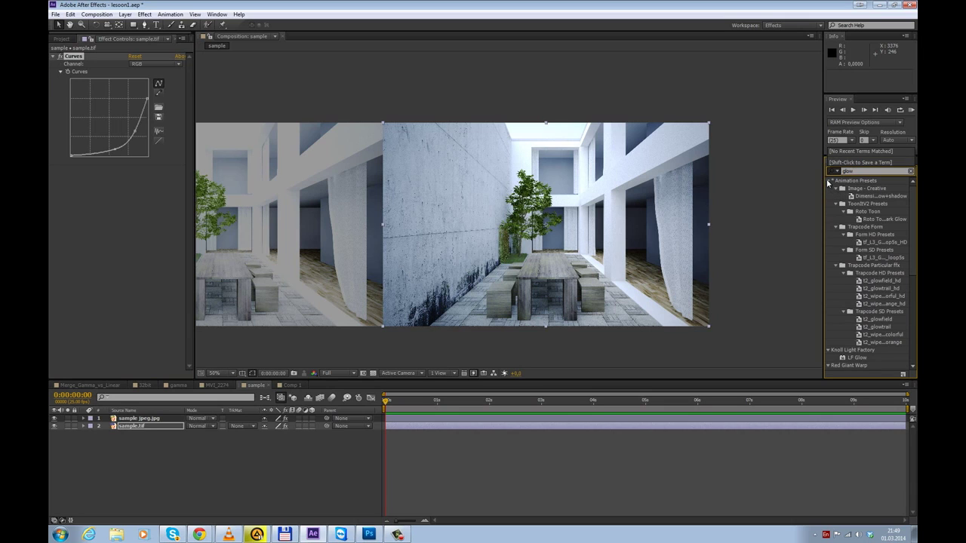
pyautogui.click(829, 181)
pyautogui.scroll(-3, 884, 310)
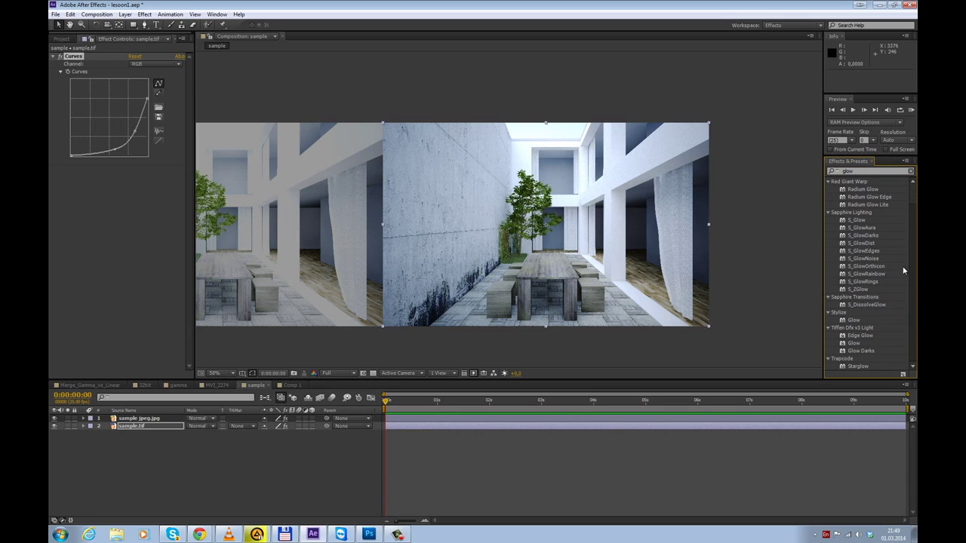
pyautogui.doubleClick(860, 221)
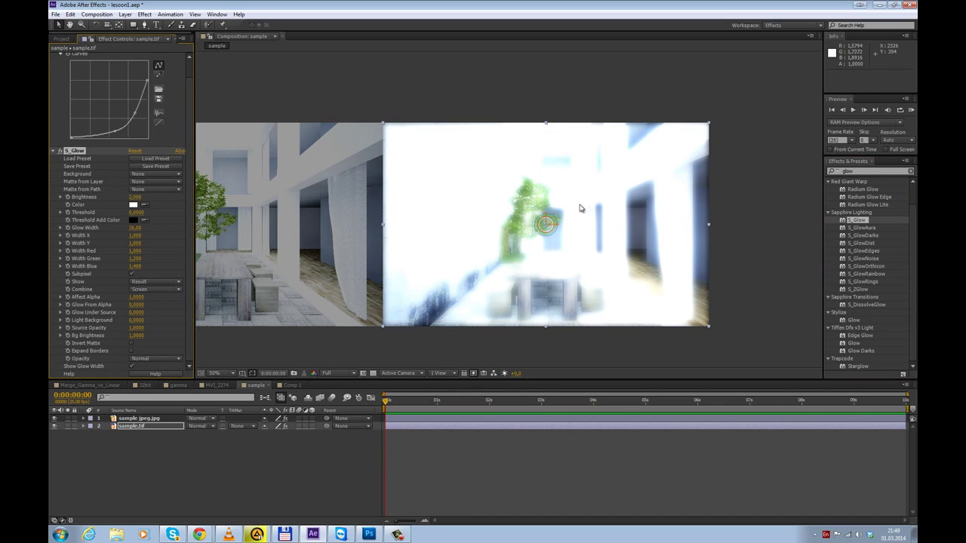
# - Try removing the Curves effect from sample.tif and undo the removal
pyautogui.scroll(1, 79, 65)
pyautogui.click(79, 58)
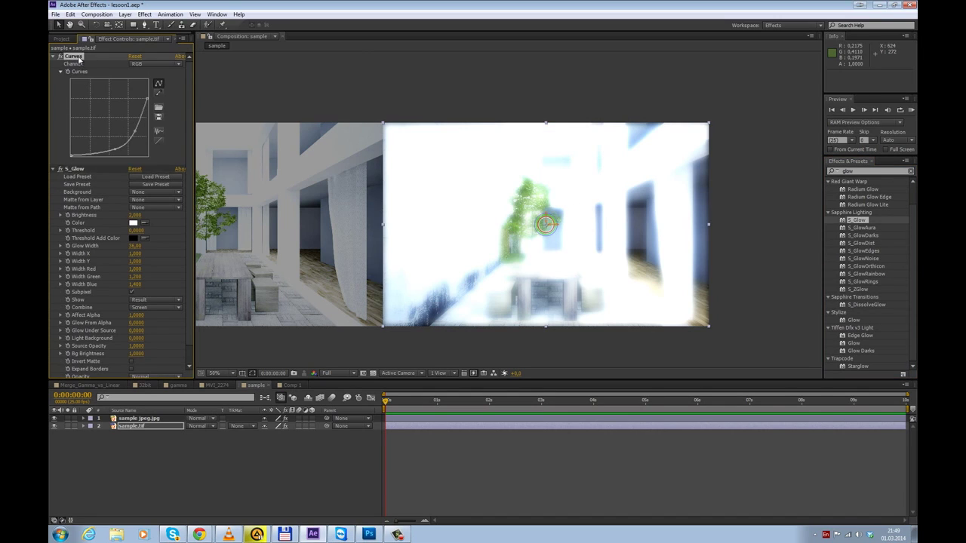
pyautogui.press('Delete')
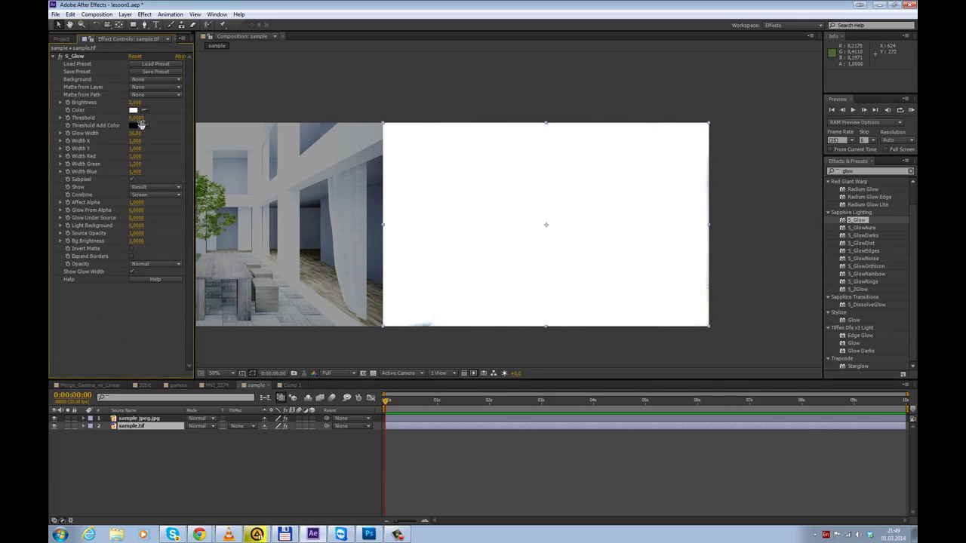
pyautogui.hotkey('ctrl', 'z')
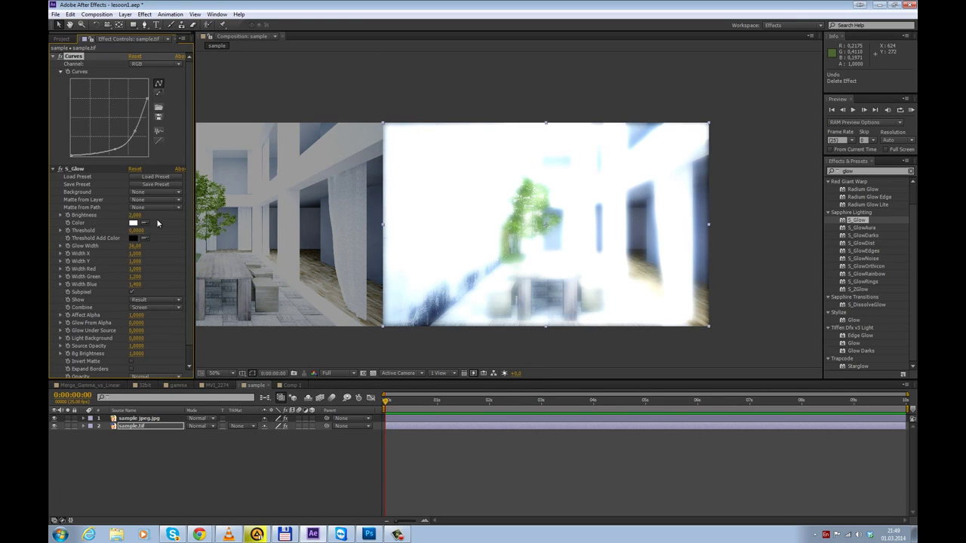
# - Raise the S_Glow threshold on sample.tif to about 0.96 and its glow width to 193
pyautogui.moveTo(135, 230); pyautogui.dragTo(155, 246)
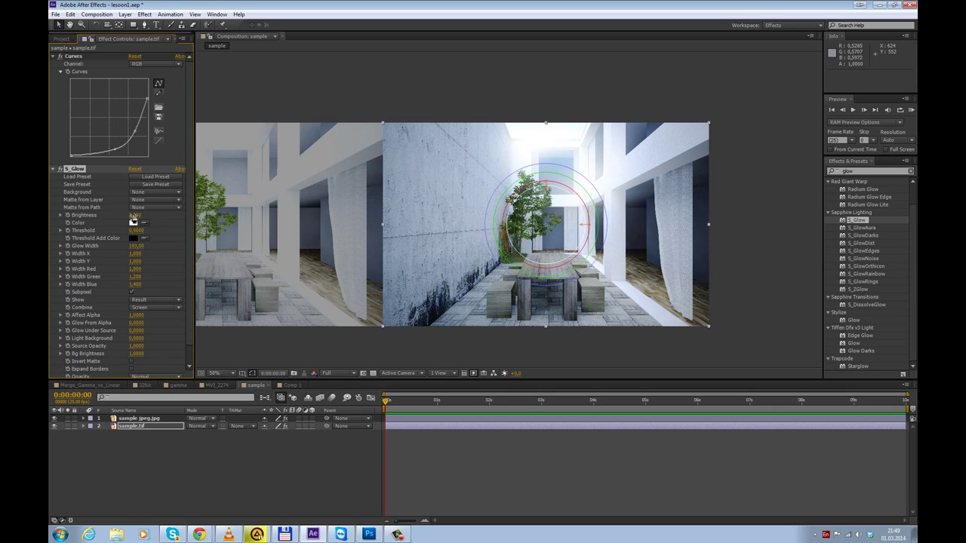
pyautogui.click(542, 465)
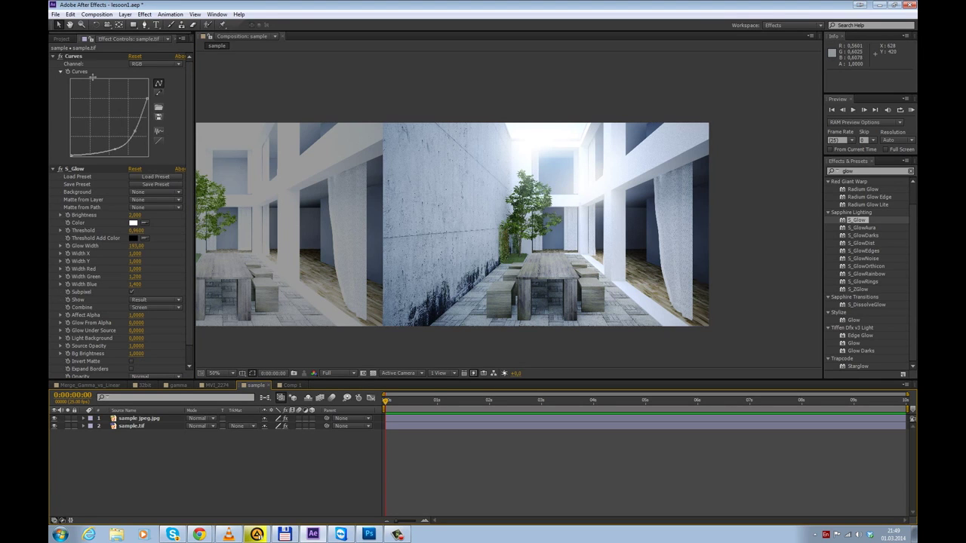
# - Switch the project colour depth to 8 bpc and capture the sample.tif image area with Screenweb
pyautogui.click(59, 38)
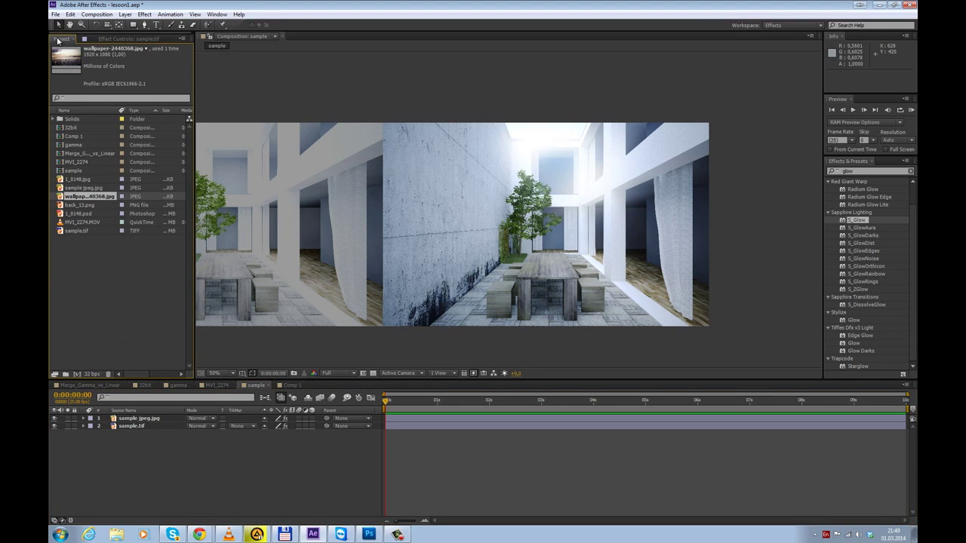
pyautogui.keyDown('alt'); pyautogui.click(92, 373); pyautogui.keyUp('alt')
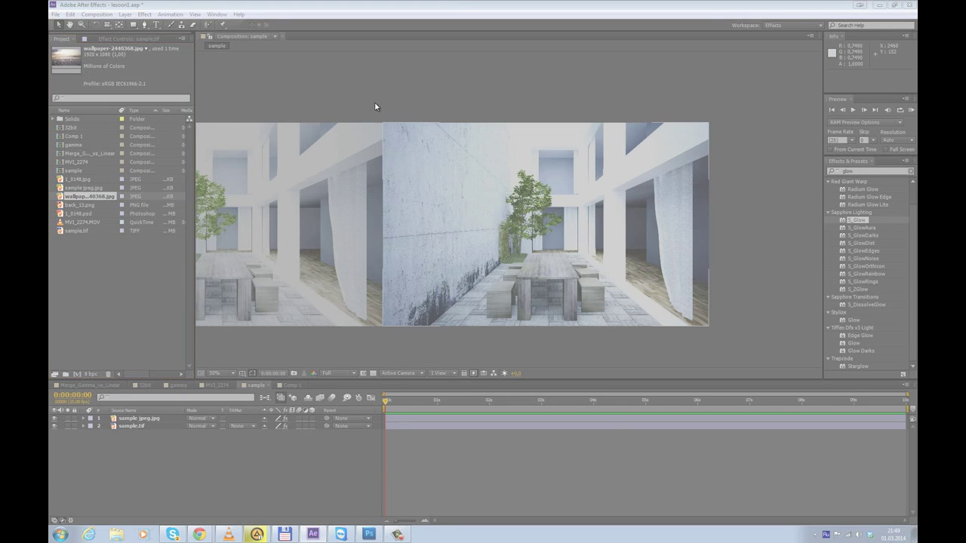
pyautogui.moveTo(376, 103); pyautogui.dragTo(732, 351)
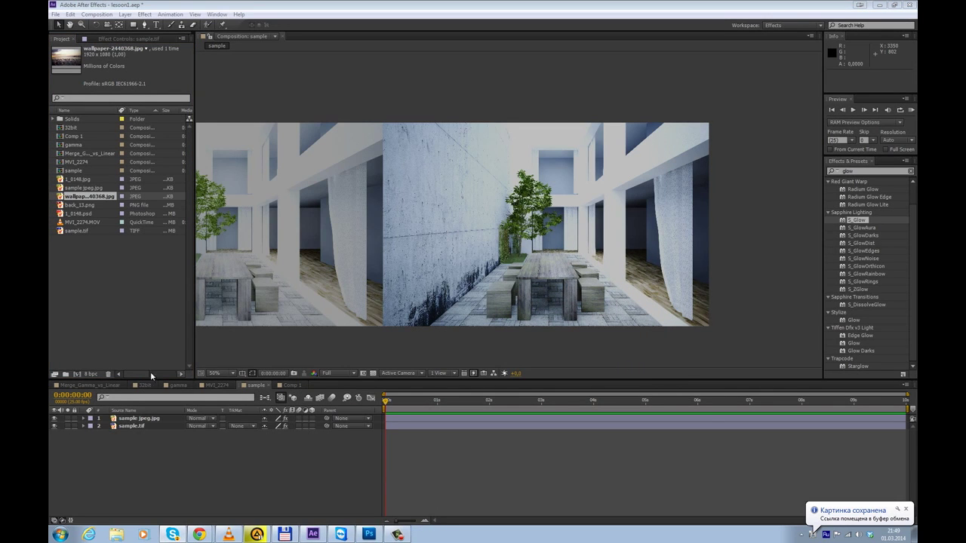
# - Return the project colour depth through 16 bpc to 32 bpc, then capture the glowing TIFF image with Screenweb and send it
pyautogui.keyDown('alt'); pyautogui.click(89, 374); pyautogui.keyUp('alt')
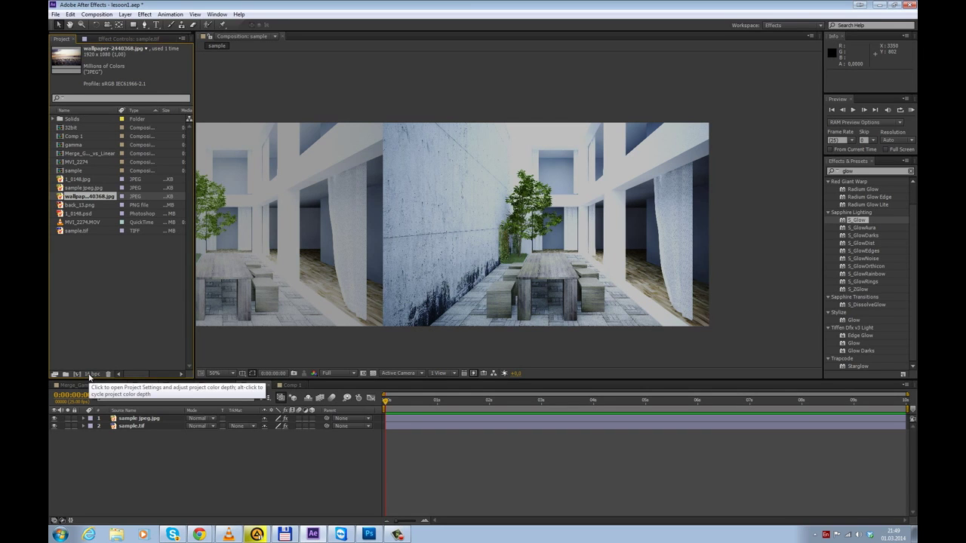
pyautogui.keyDown('alt'); pyautogui.click(89, 374); pyautogui.keyUp('alt')
pyautogui.press('Print')
pyautogui.moveTo(366, 104); pyautogui.dragTo(729, 360)
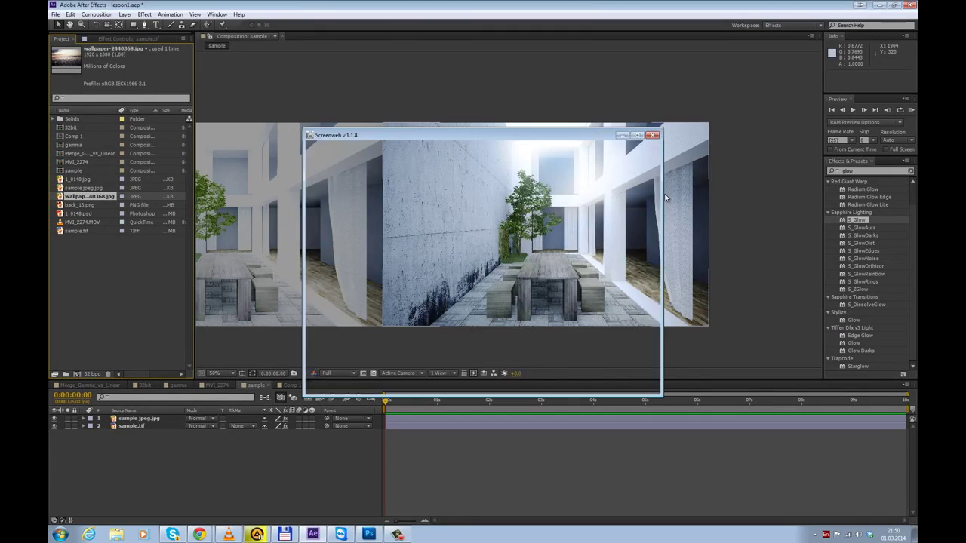
pyautogui.click(507, 147)
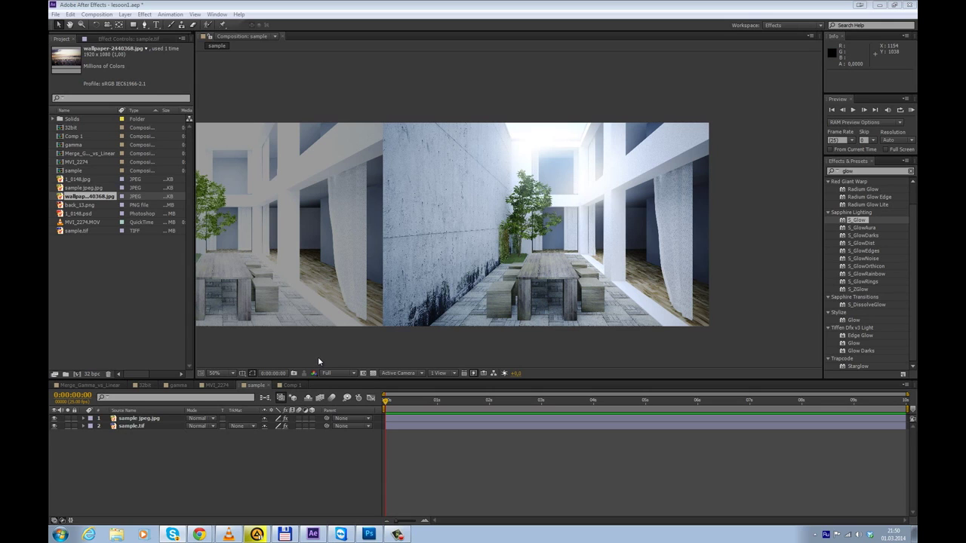
# - Try shifting the sample.tif layer sideways in the composition and undo the move
pyautogui.click(495, 222)
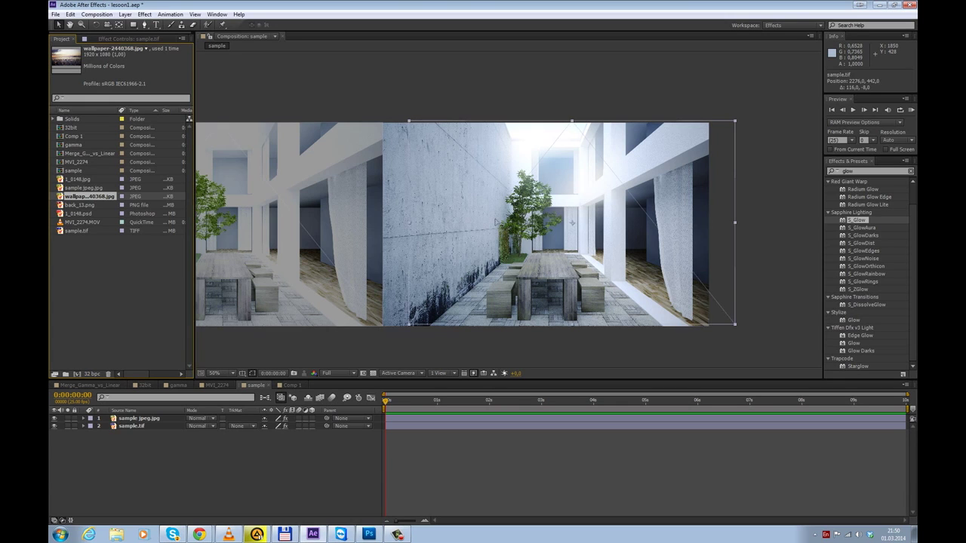
pyautogui.press('space')
pyautogui.click(489, 240)
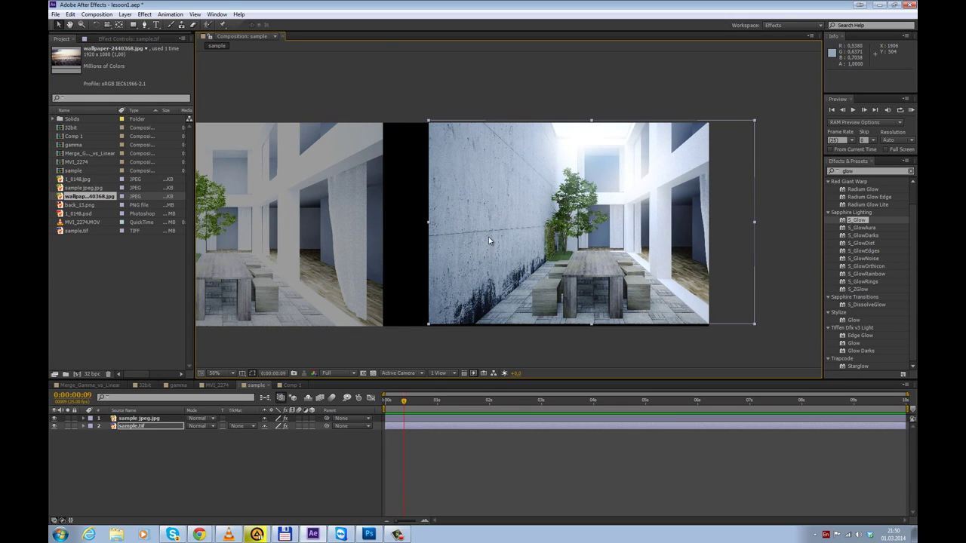
pyautogui.hotkey('ctrl', 'z')
pyautogui.hotkey('ctrl', 'z')
pyautogui.hotkey('ctrl', 'z')
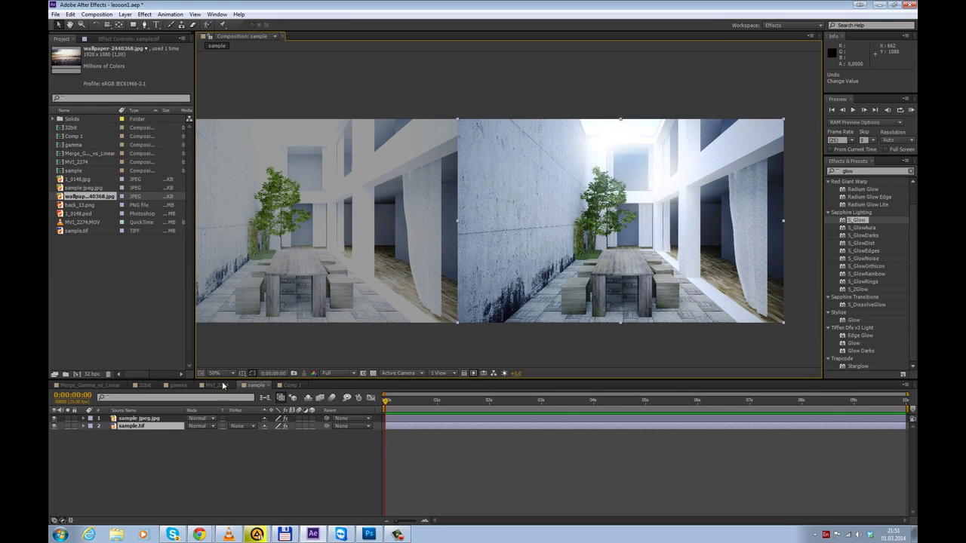
# - Open the 32bit composition and apply the Curves effect to both the 1_0148.jpg and 1_0148.psd layers
pyautogui.click(145, 387)
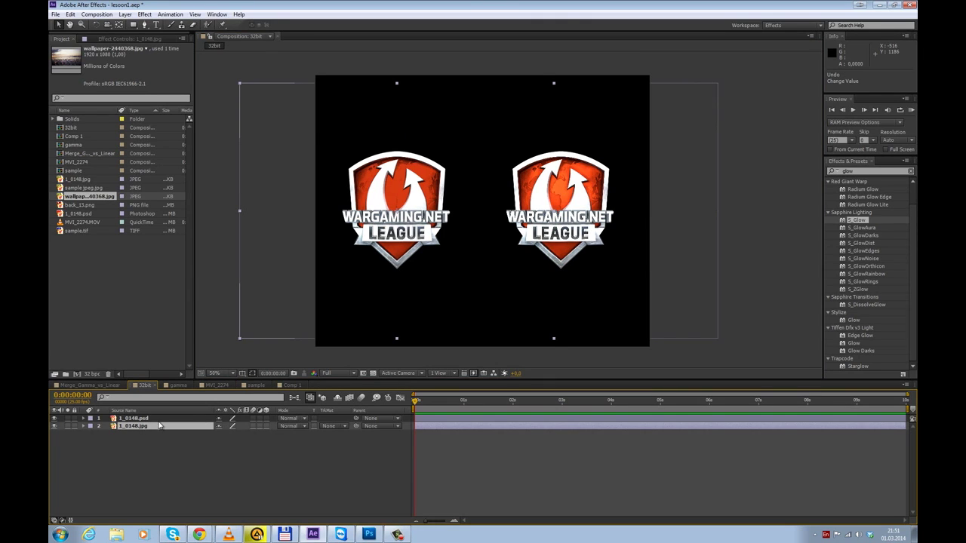
pyautogui.click(134, 38)
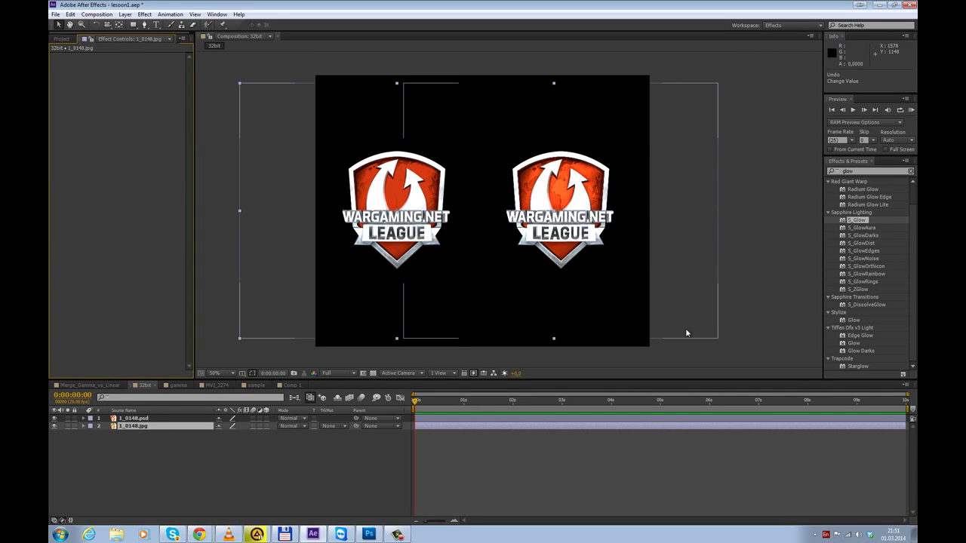
pyautogui.click(868, 171)
pyautogui.write('cu')
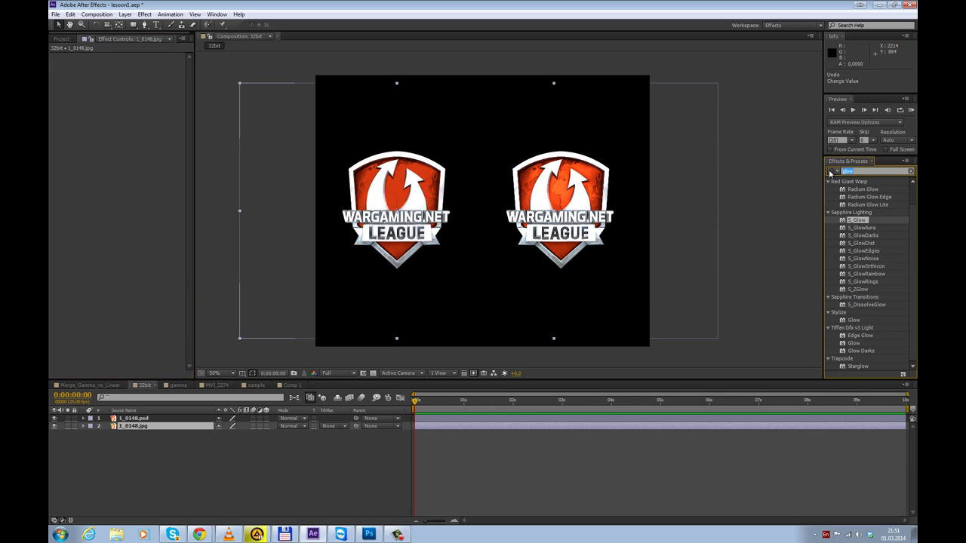
pyautogui.click(831, 172)
pyautogui.write('rves')
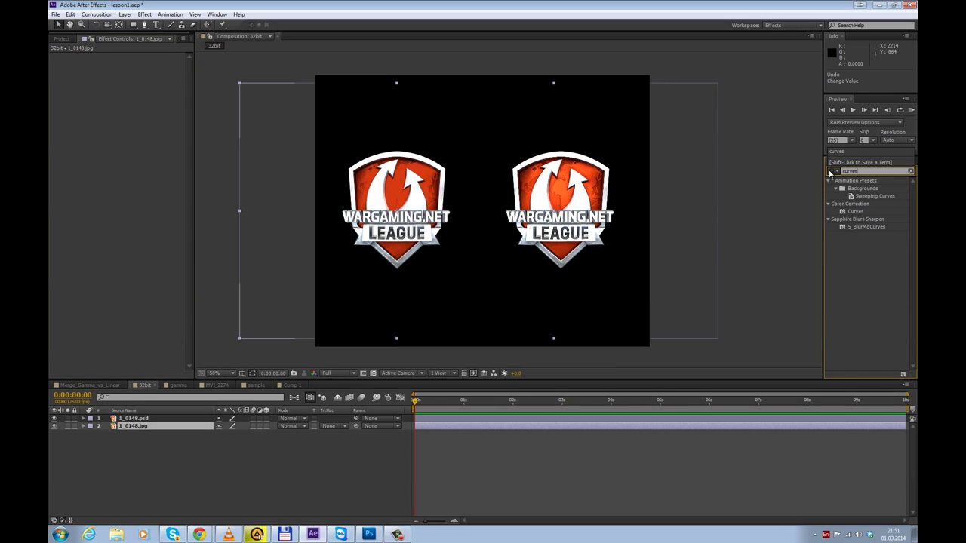
pyautogui.doubleClick(859, 213)
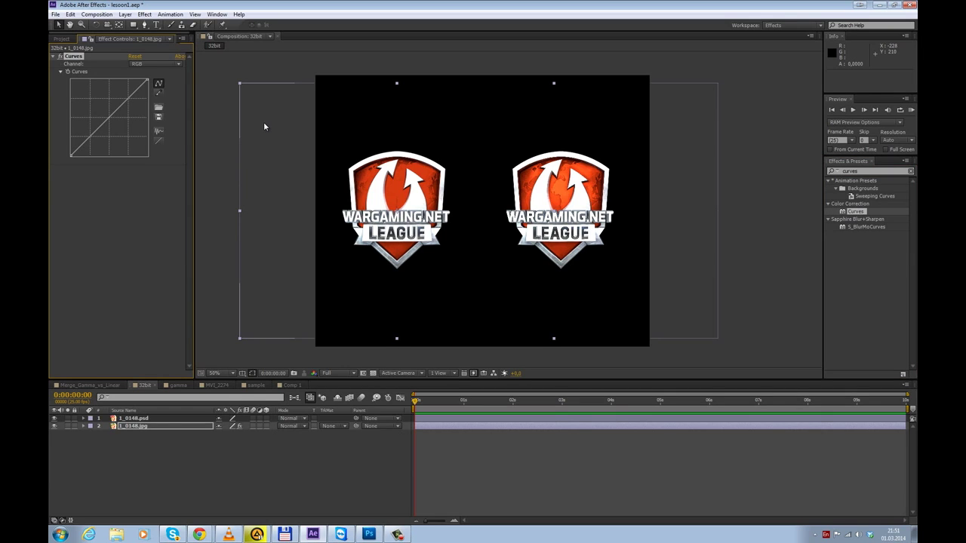
pyautogui.click(415, 188)
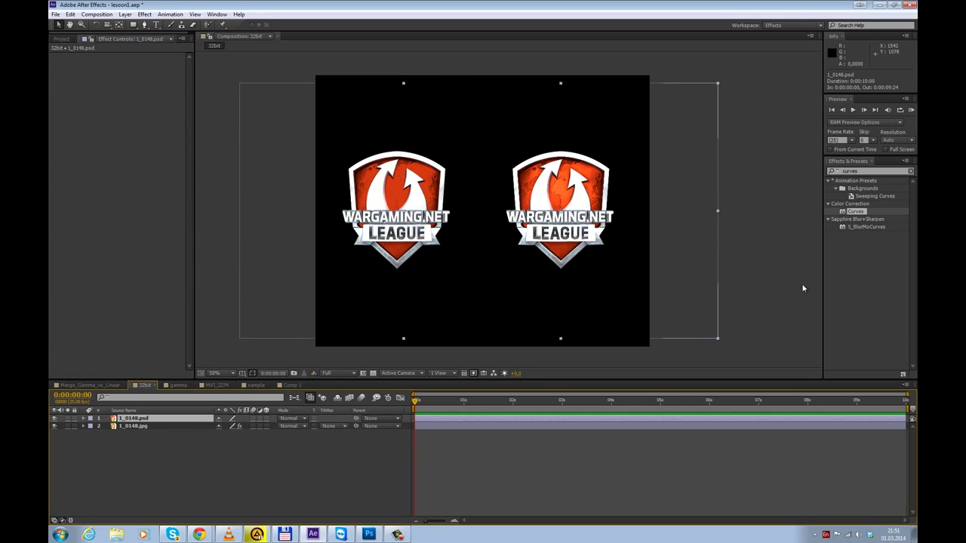
pyautogui.doubleClick(856, 211)
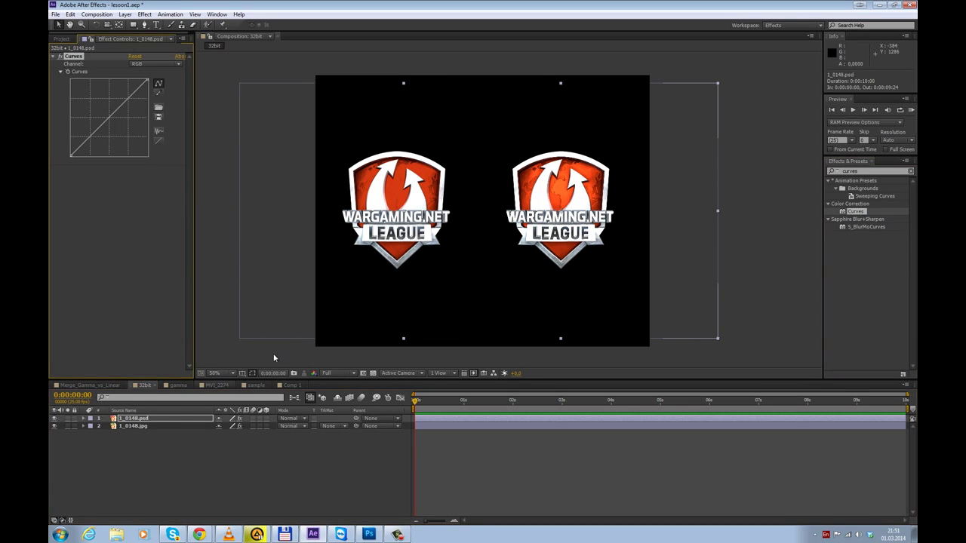
# - Lower the white point of the 1_0148.jpg RGB curve to about half height to darken the JPEG logo
pyautogui.scroll(4, 396, 188)
pyautogui.moveTo(396, 186); pyautogui.dragTo(520, 261)
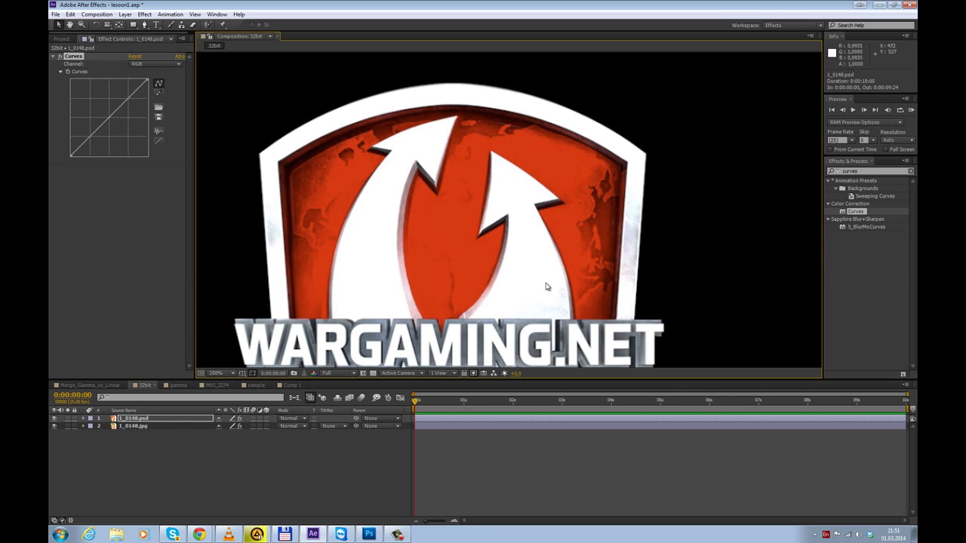
pyautogui.scroll(-1, 548, 287)
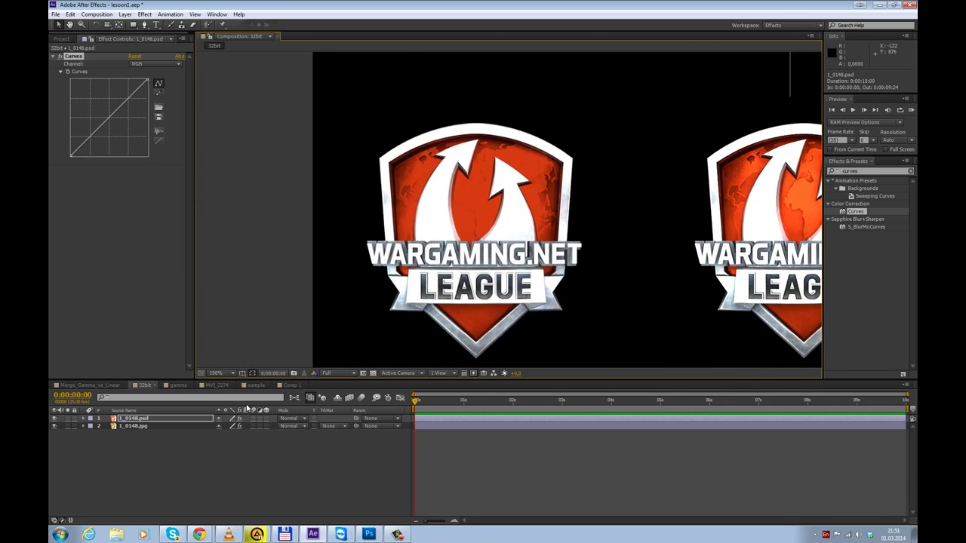
pyautogui.click(151, 427)
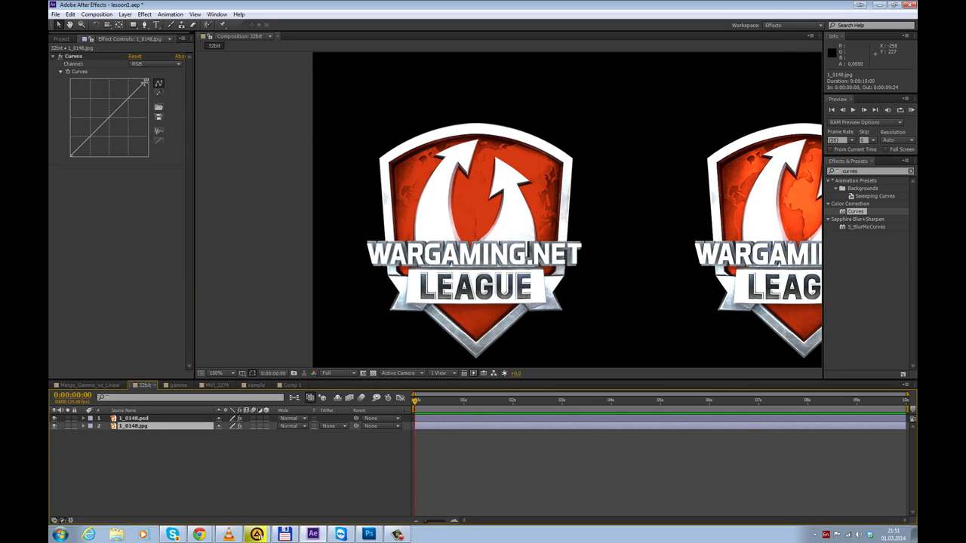
pyautogui.moveTo(144, 81); pyautogui.dragTo(158, 118)
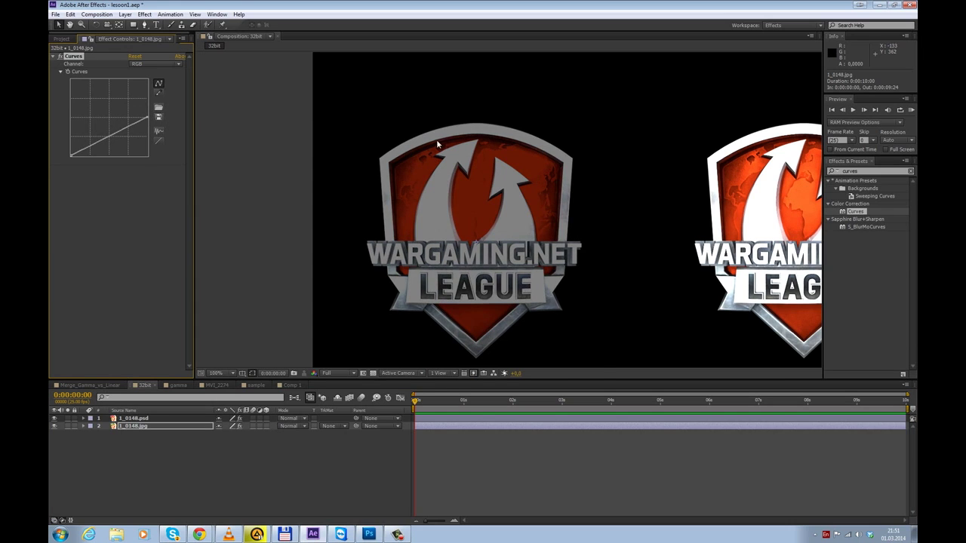
# - Lower the white point of the 1_0148.psd RGB curve to a little under half height to darken the PSD logo
pyautogui.scroll(2, 494, 184)
pyautogui.scroll(2, 470, 216)
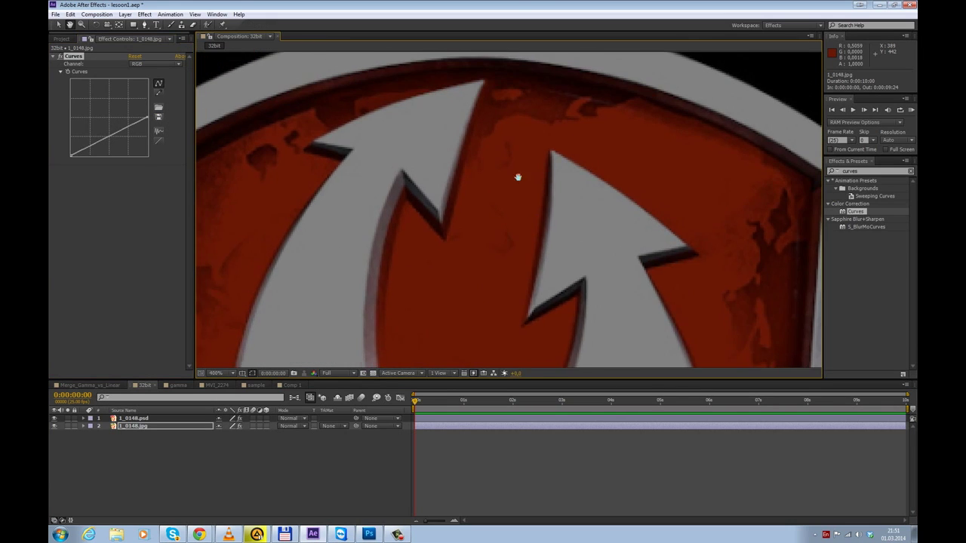
pyautogui.scroll(-2, 518, 176)
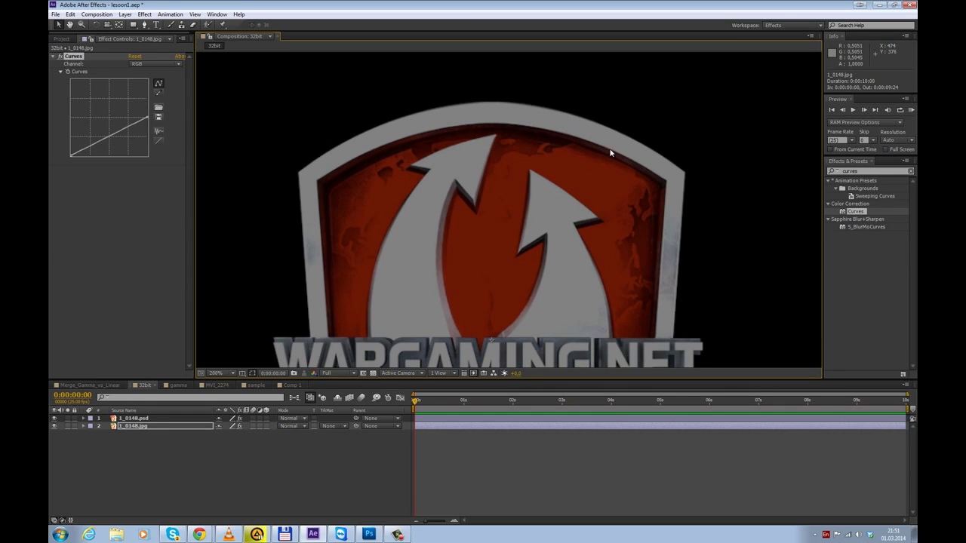
pyautogui.scroll(-1, 612, 153)
pyautogui.moveTo(578, 166); pyautogui.dragTo(307, 120)
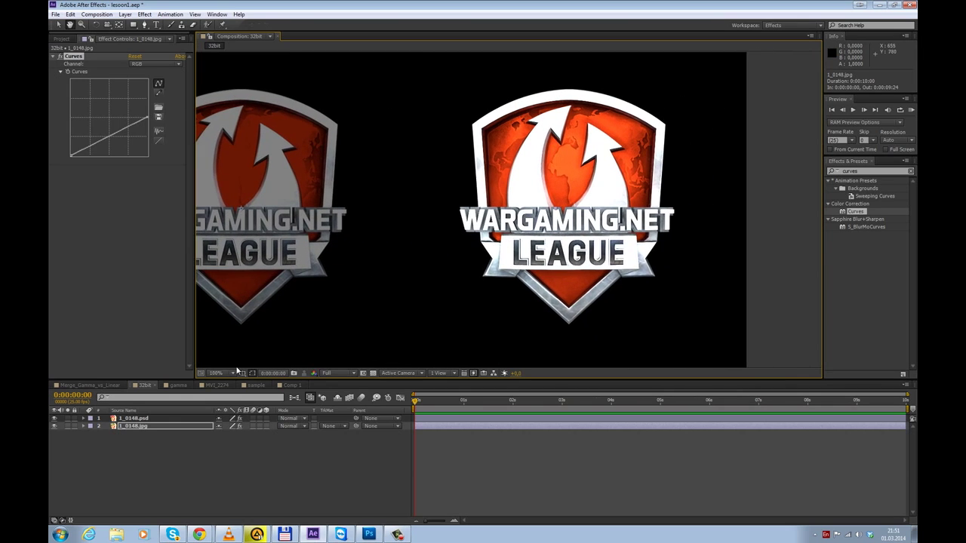
pyautogui.click(189, 419)
pyautogui.scroll(1, 504, 268)
pyautogui.moveTo(368, 104); pyautogui.dragTo(508, 209)
pyautogui.scroll(-1, 509, 210)
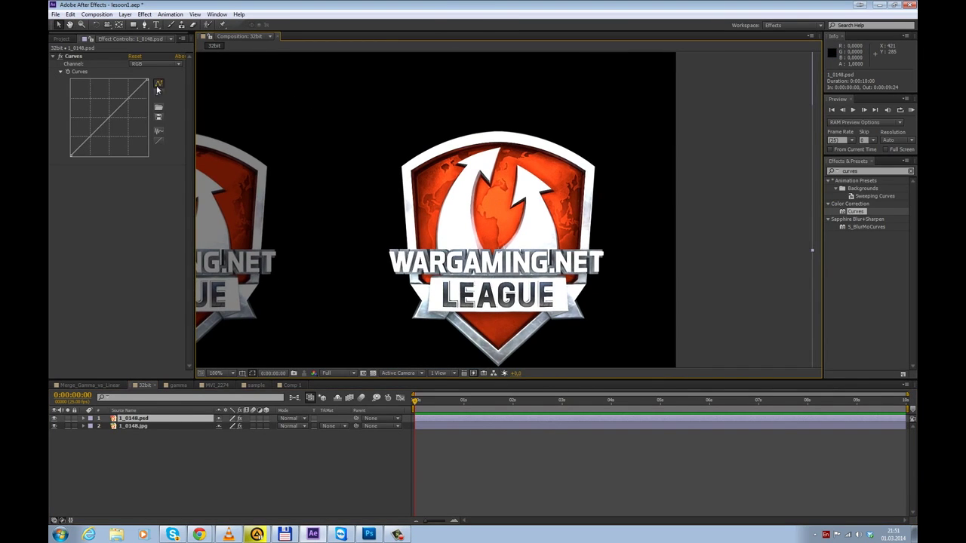
pyautogui.moveTo(148, 81); pyautogui.dragTo(156, 124)
# - Examine the highlight and map detail in the darkened PSD logo up close and compare it with the JPEG logo
pyautogui.scroll(1, 504, 210)
pyautogui.moveTo(492, 126); pyautogui.dragTo(495, 149)
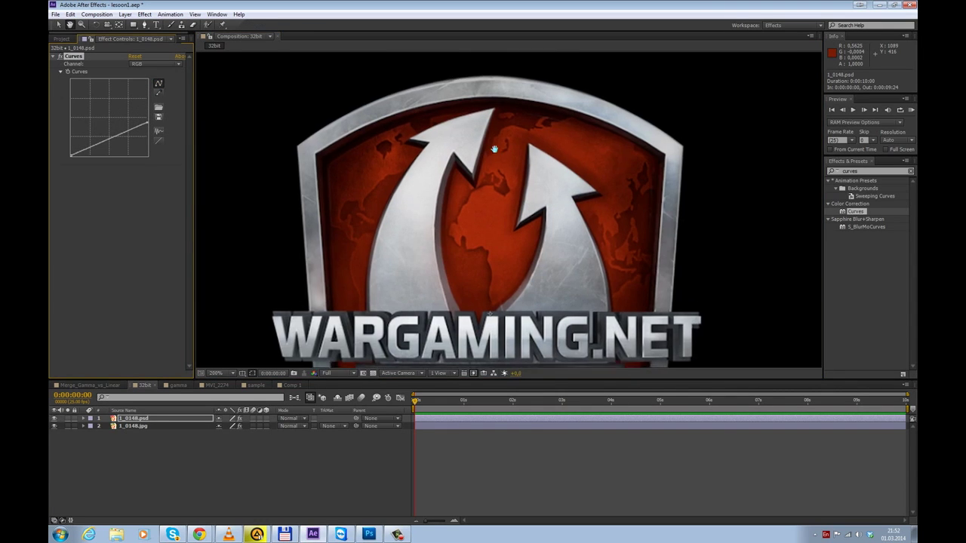
pyautogui.scroll(2, 494, 149)
pyautogui.moveTo(461, 104); pyautogui.dragTo(539, 235)
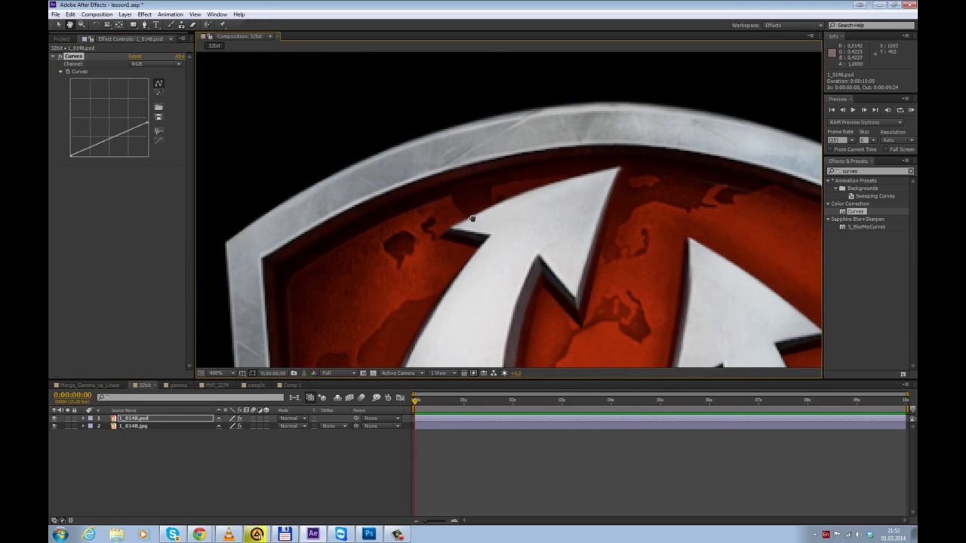
pyautogui.moveTo(619, 252); pyautogui.dragTo(314, 163)
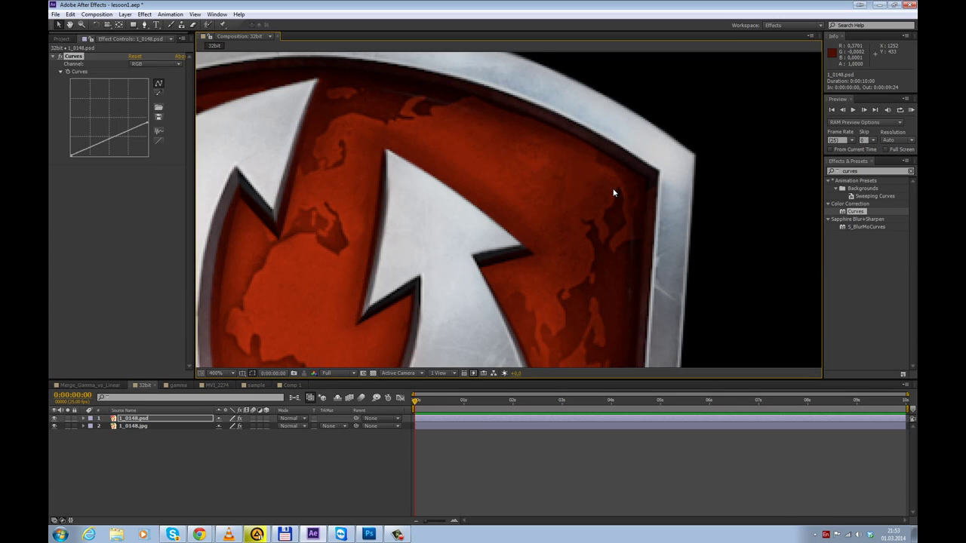
pyautogui.scroll(-3, 608, 170)
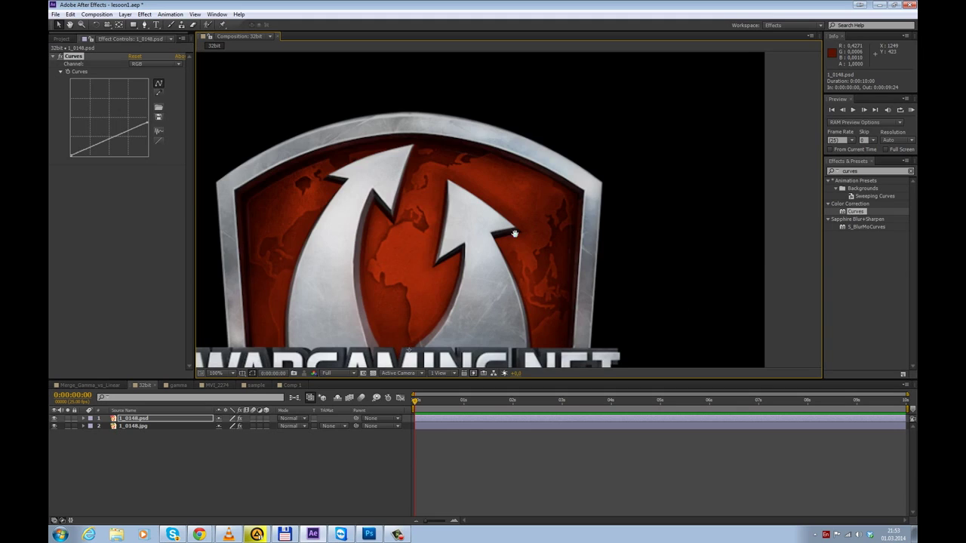
pyautogui.hscroll(-2, 459, 213)
pyautogui.hscroll(-3, 459, 213)
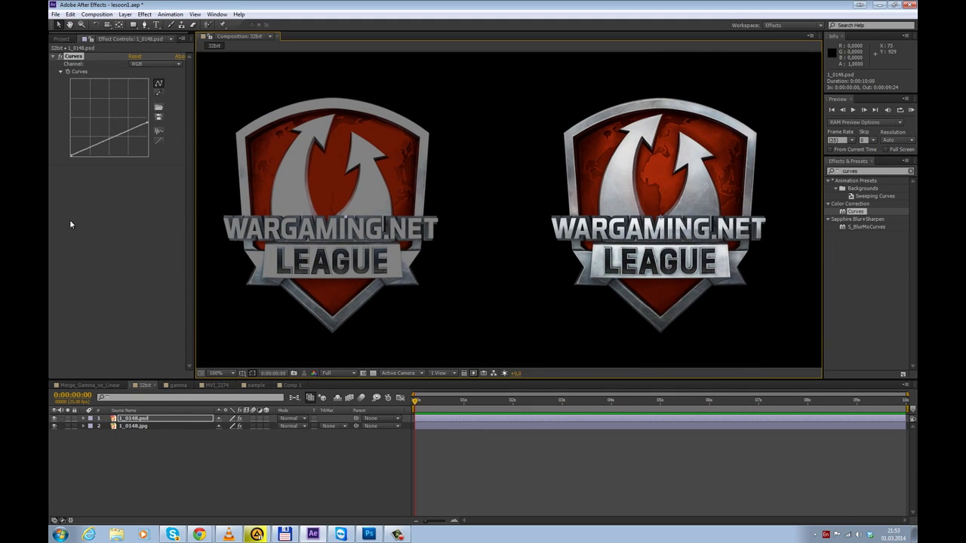
# - Replace the Curves effect on the 1_0148.jpg layer with a copy of the one on 1_0148.psd
pyautogui.click(83, 200)
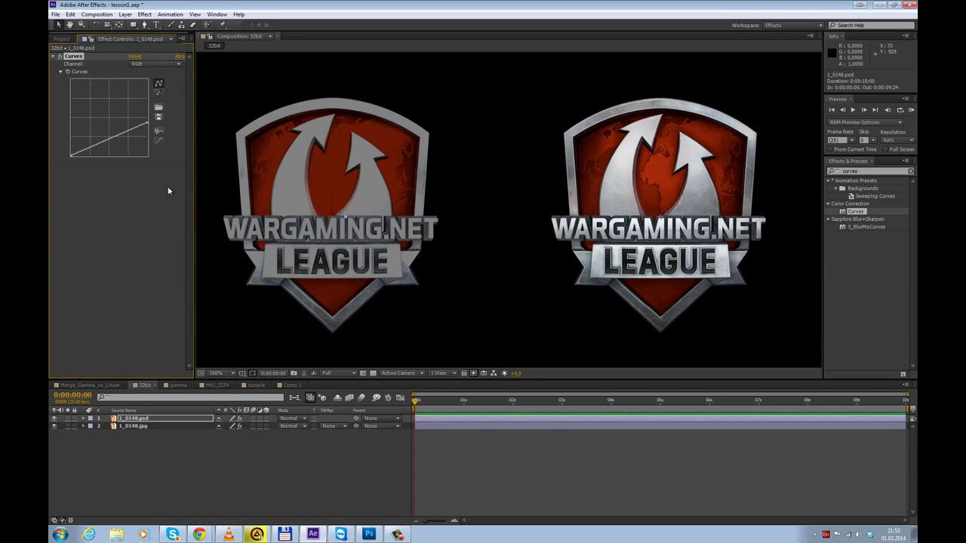
pyautogui.click(133, 426)
pyautogui.click(78, 57)
pyautogui.click(76, 58)
pyautogui.press('Delete')
pyautogui.hotkey('ctrl', 'z')
pyautogui.moveTo(453, 209); pyautogui.dragTo(465, 214)
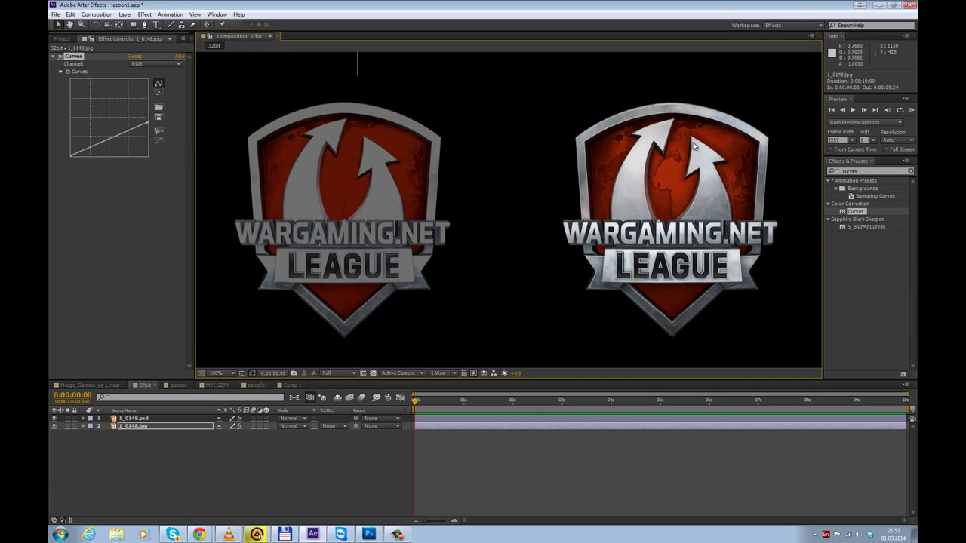
# - Find the glow effects and apply S_Glow to the 1_0148.psd layer
pyautogui.scroll(-2, 600, 123)
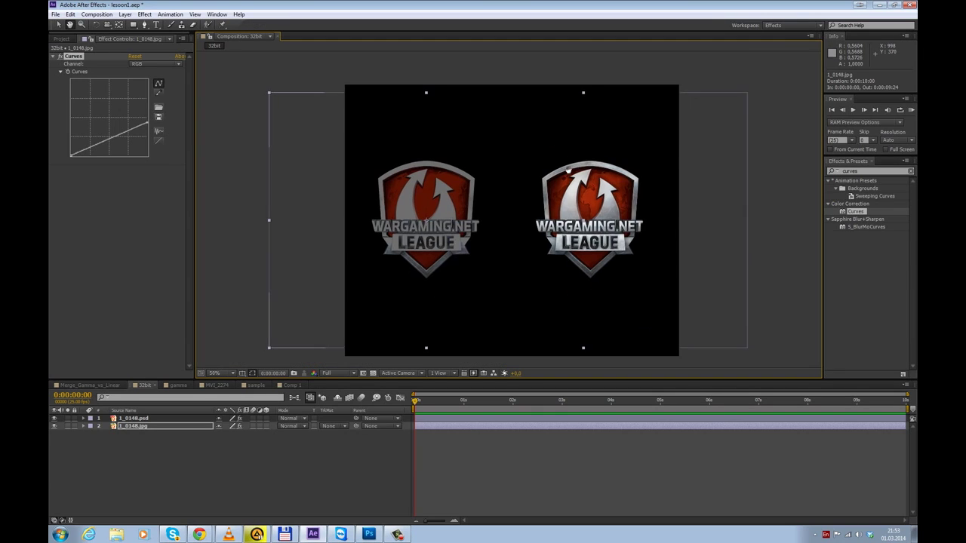
pyautogui.click(134, 418)
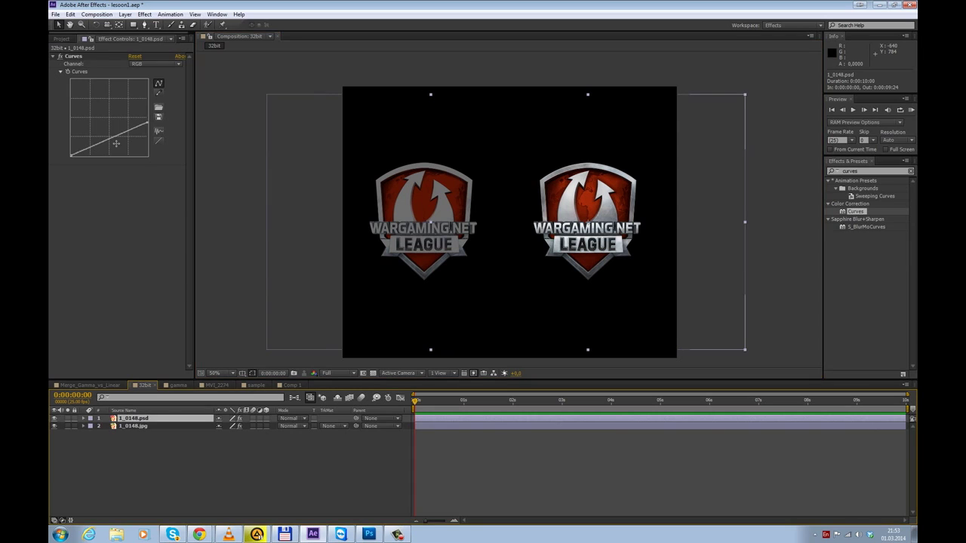
pyautogui.doubleClick(874, 171)
pyautogui.write('glow')
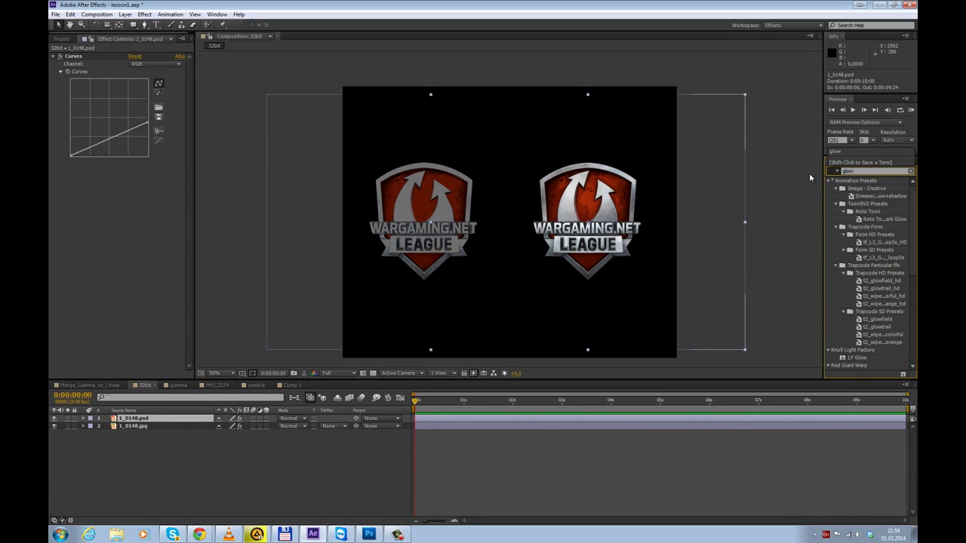
pyautogui.click(829, 182)
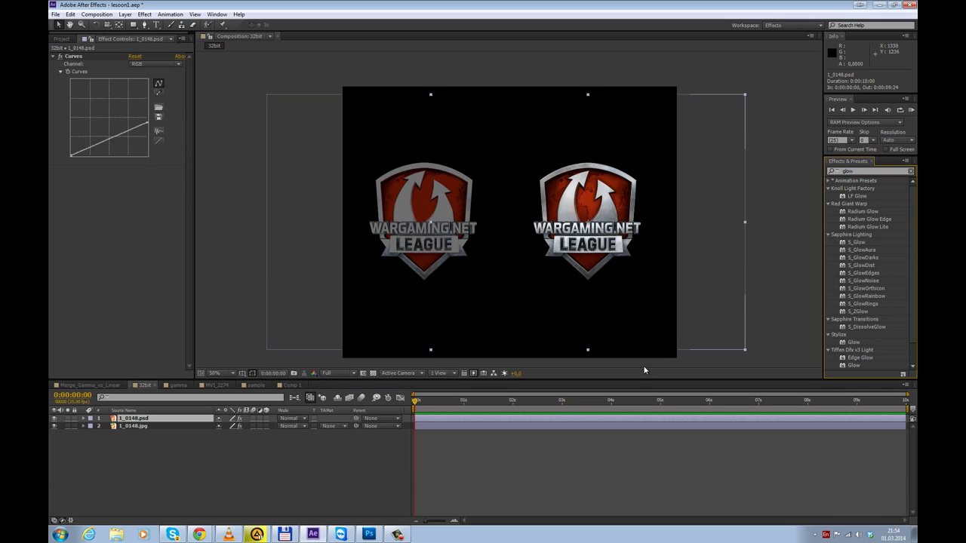
pyautogui.doubleClick(859, 243)
pyautogui.scroll(2, 635, 226)
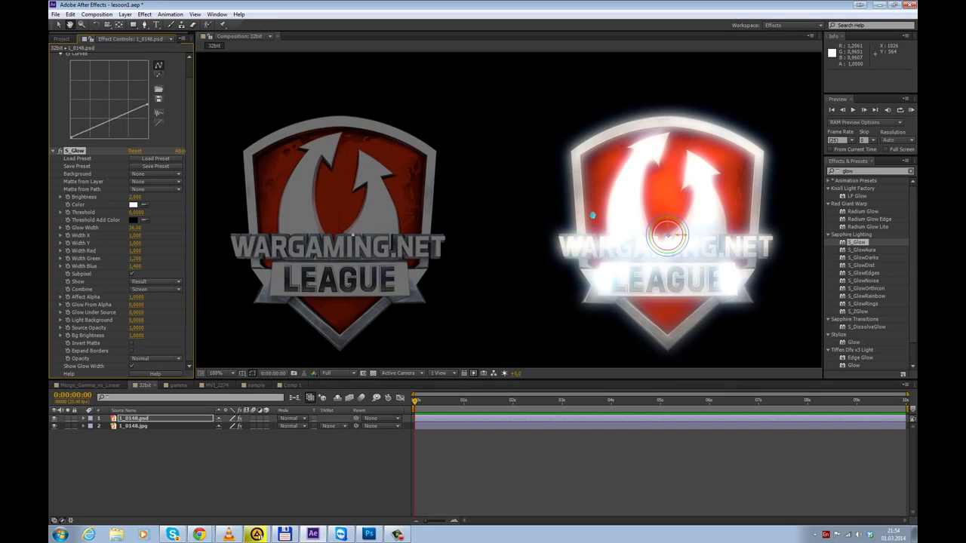
# - Set the PSD layer's S_Glow threshold to 0.74, glow width to 37 and brightness to 4.42
pyautogui.hscroll(3, 592, 215)
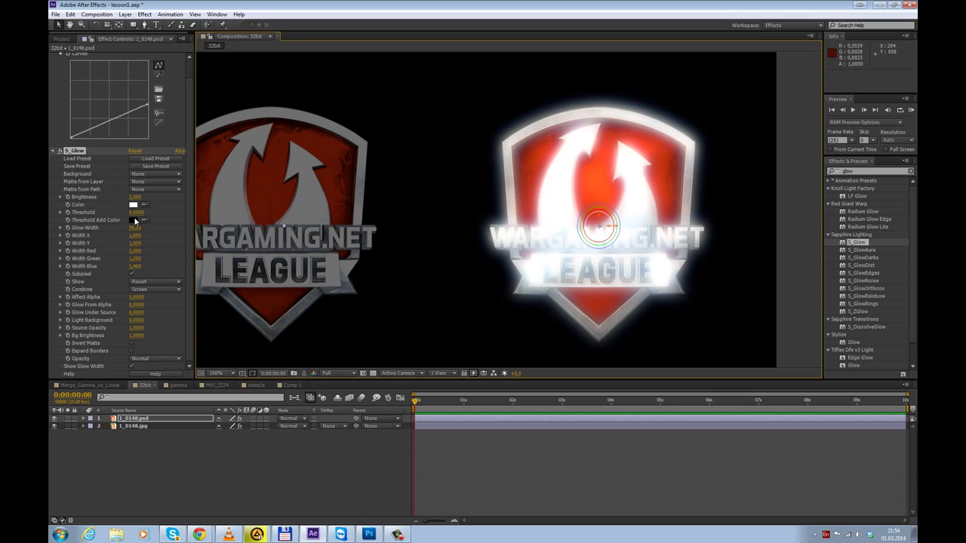
pyautogui.moveTo(136, 212); pyautogui.dragTo(157, 225)
pyautogui.click(134, 227)
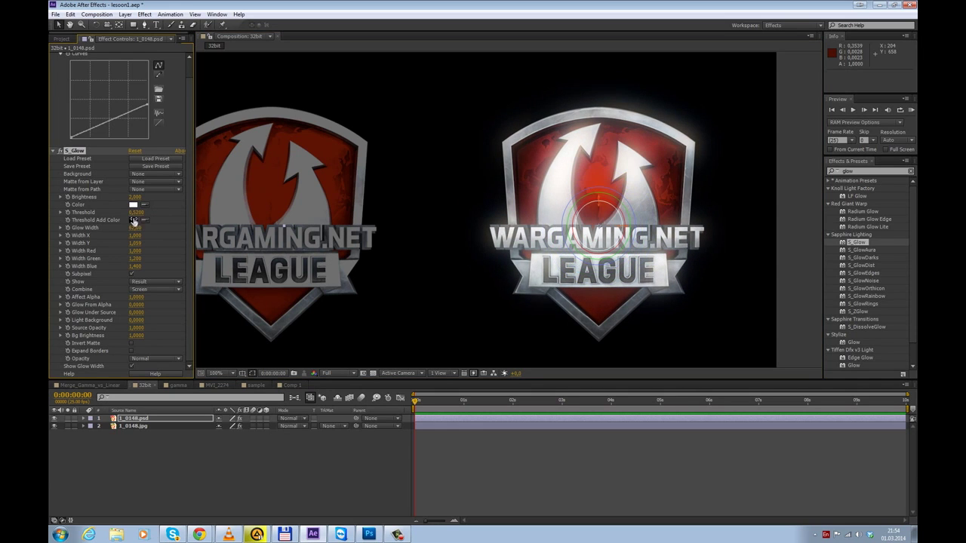
pyautogui.write('37')
pyautogui.press('Return')
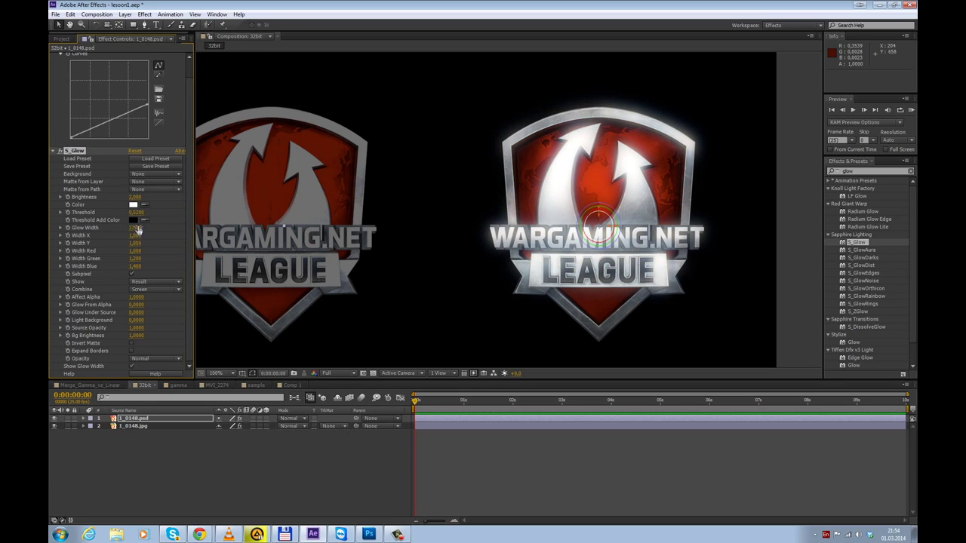
pyautogui.moveTo(141, 212); pyautogui.dragTo(181, 200)
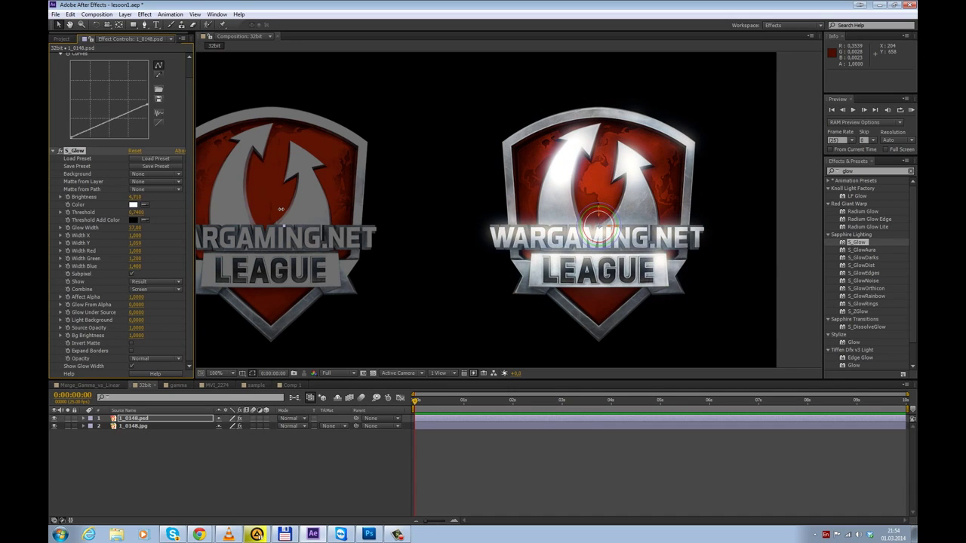
# - Copy the PSD layer's S_Glow effect to the 1_0148.jpg layer and lower its threshold there to 0.24
pyautogui.moveTo(642, 173); pyautogui.dragTo(585, 199)
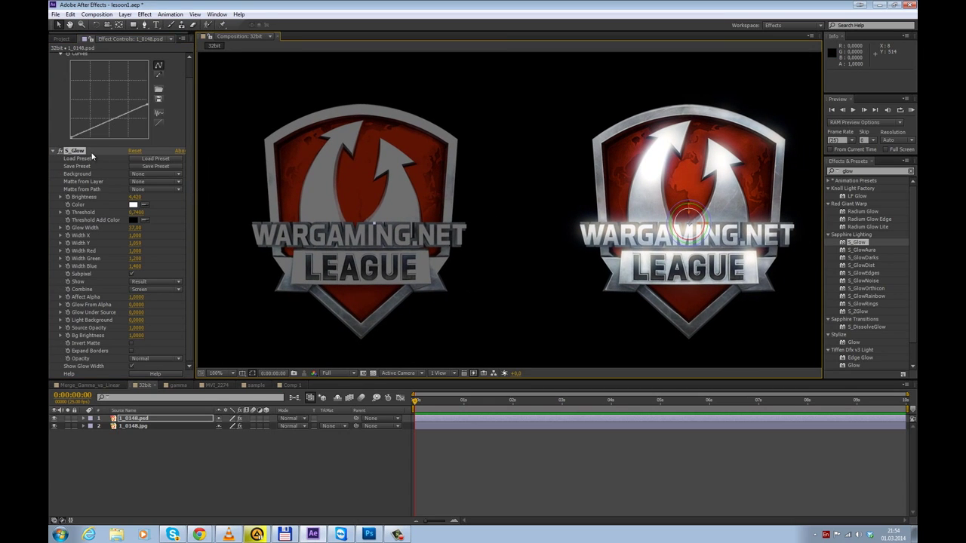
pyautogui.click(135, 425)
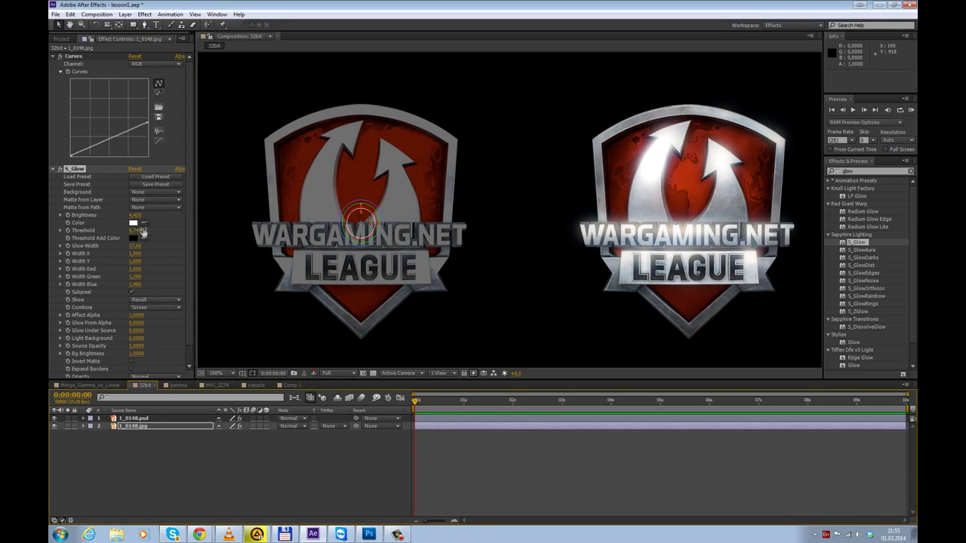
pyautogui.moveTo(140, 233); pyautogui.dragTo(119, 236)
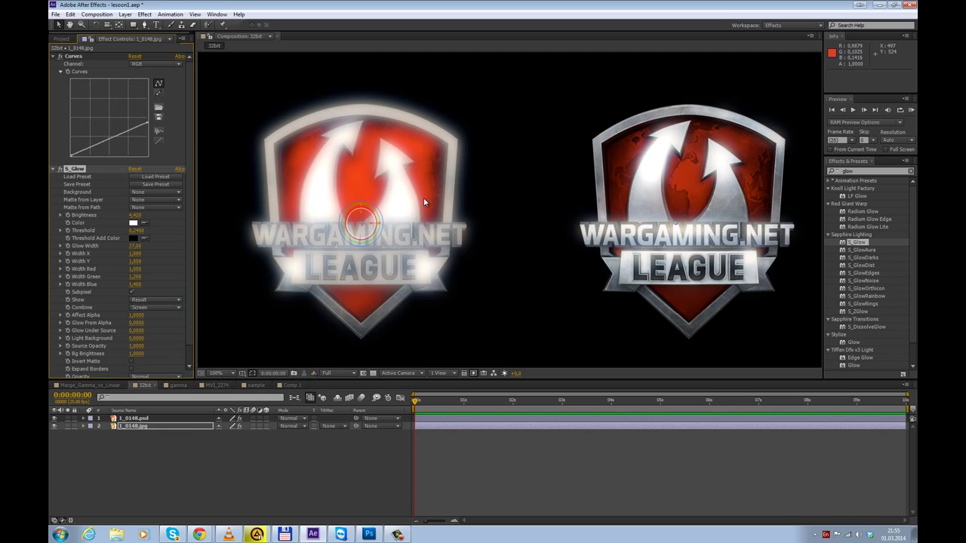
# - Switch the project colour depth to 8 bpc and compare the two glowing logos
pyautogui.click(62, 38)
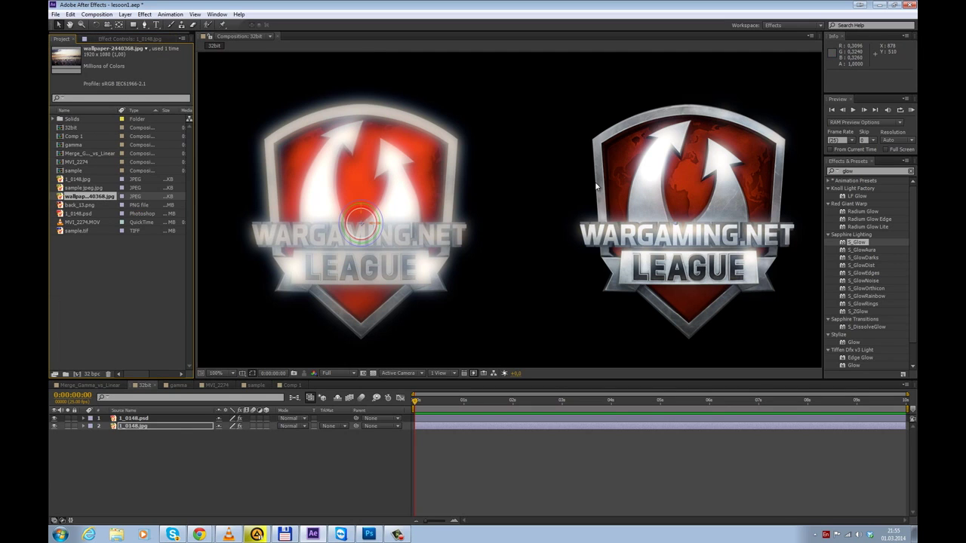
pyautogui.keyDown('alt'); pyautogui.click(91, 375); pyautogui.keyUp('alt')
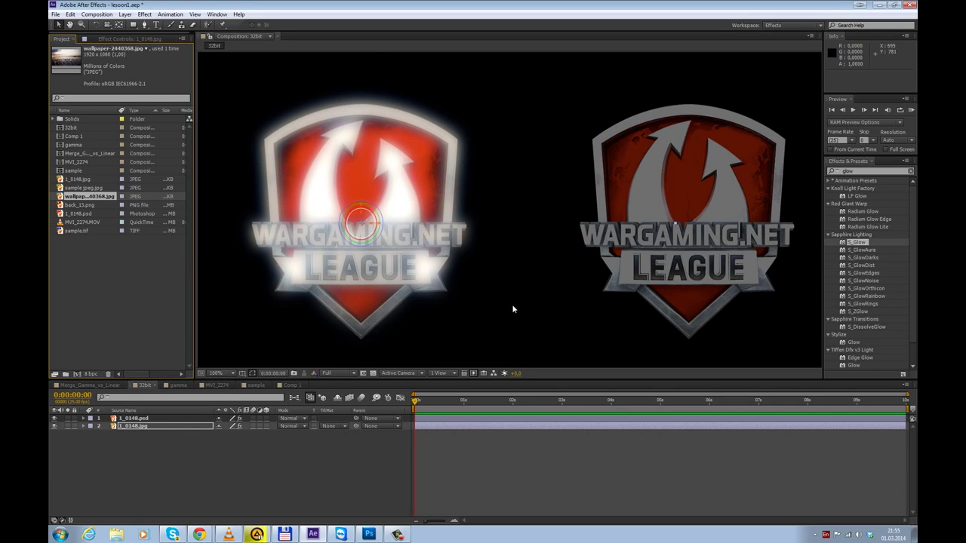
pyautogui.click(476, 472)
pyautogui.scroll(-2, 518, 267)
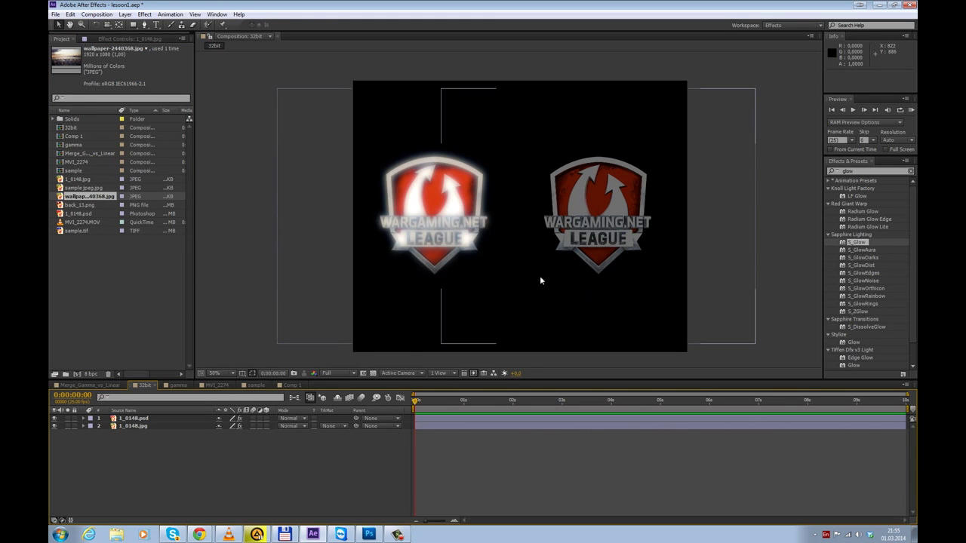
pyautogui.press('.')
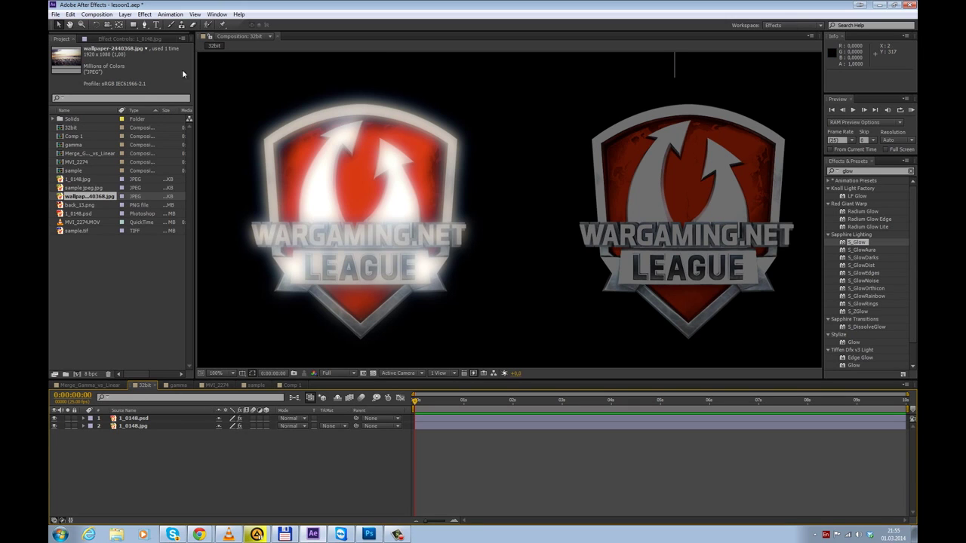
# - Disable S_Glow and reset the Curves effect on the 1_0148.psd layer
pyautogui.click(170, 417)
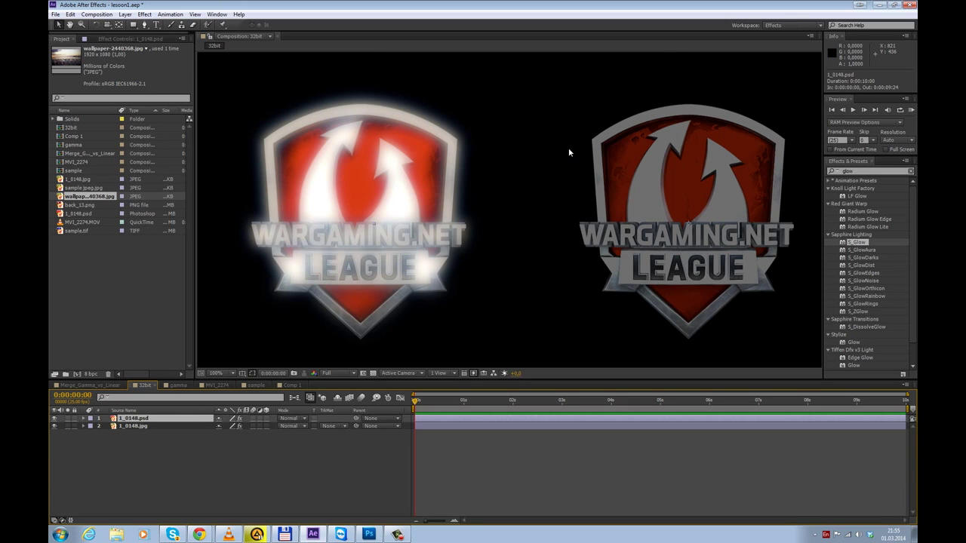
pyautogui.click(134, 39)
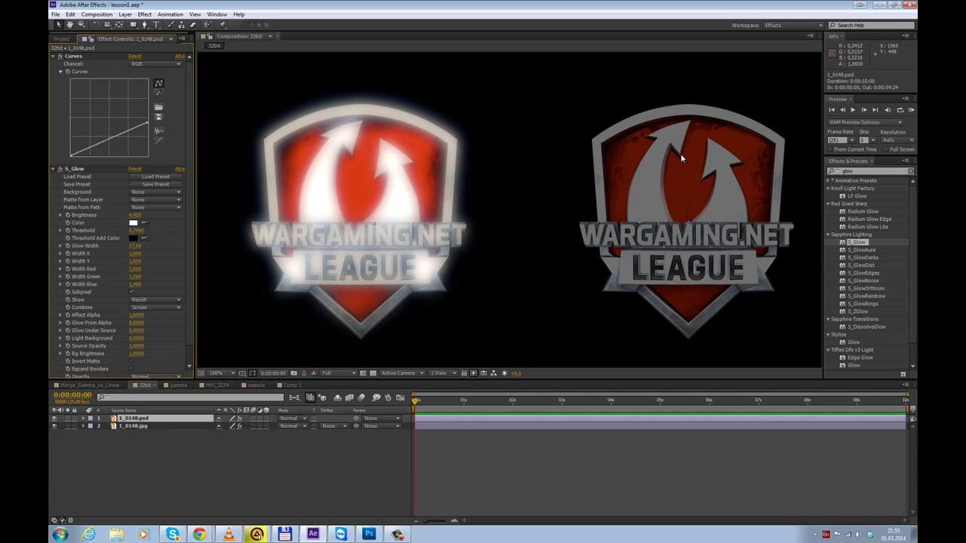
pyautogui.click(59, 169)
pyautogui.click(134, 56)
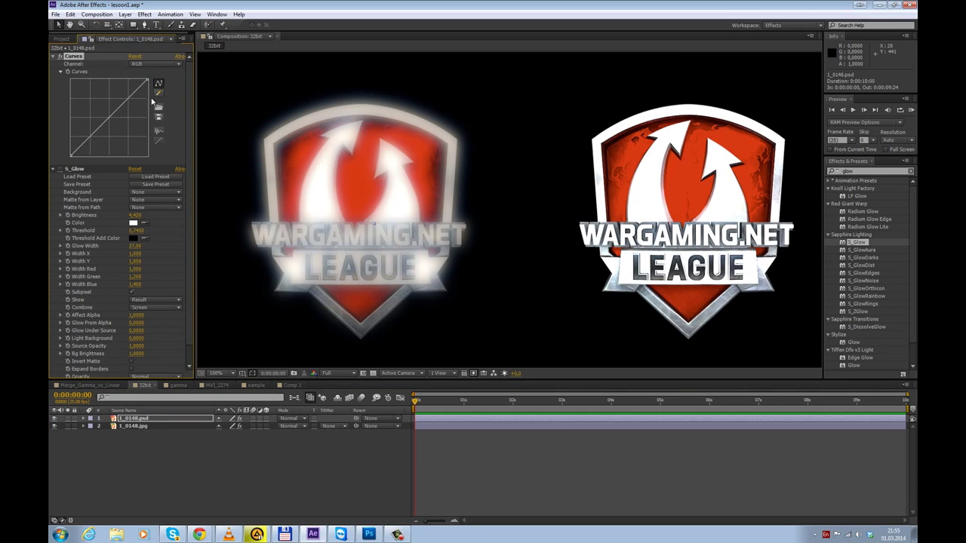
# - Check the project colour depth, lower the 1_0148.psd RGB curve's white point to about two fifths height, and inspect the PSD logo closely
pyautogui.click(63, 40)
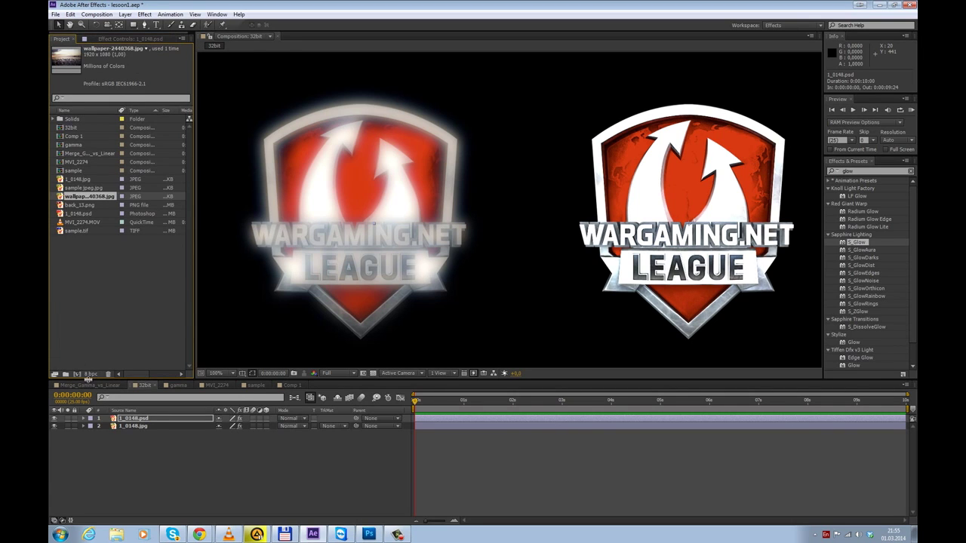
pyautogui.click(142, 39)
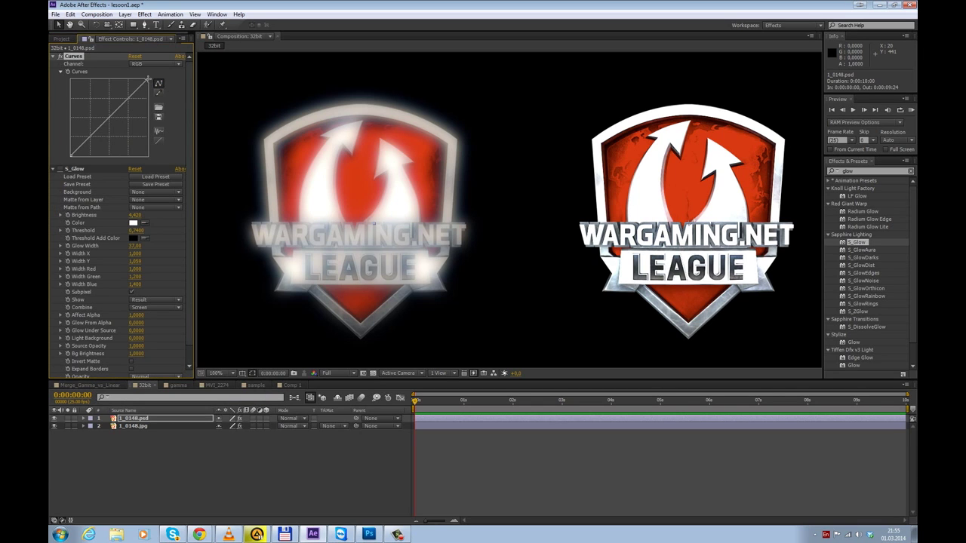
pyautogui.moveTo(149, 83); pyautogui.dragTo(171, 132)
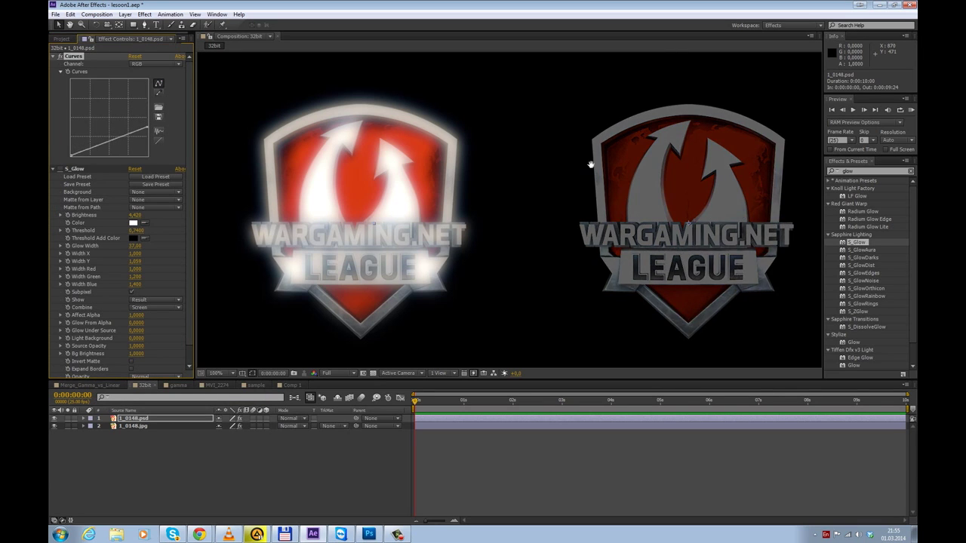
pyautogui.moveTo(593, 161); pyautogui.dragTo(362, 162)
pyautogui.scroll(2, 363, 161)
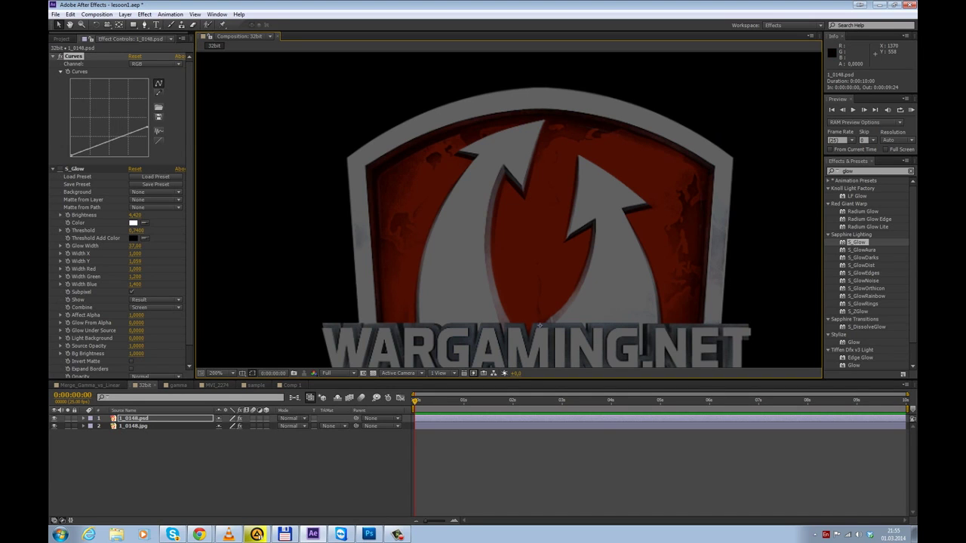
pyautogui.hotkey('alt', 'shift')
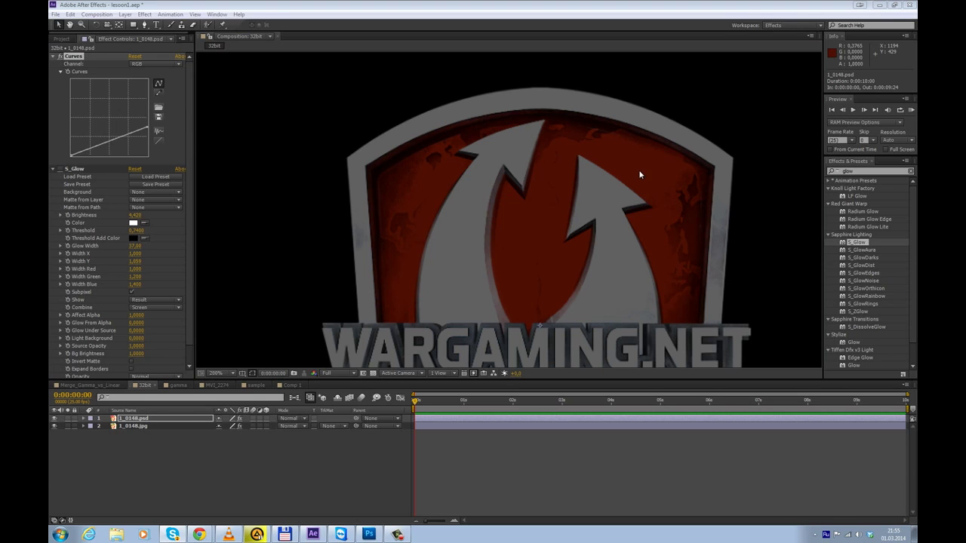
# - Switch the project colour depth to 32 bpc and inspect the darkened PSD logo closely beside the glowing JPEG logo
pyautogui.hotkey('alt', 'shift')
pyautogui.scroll(-2, 637, 203)
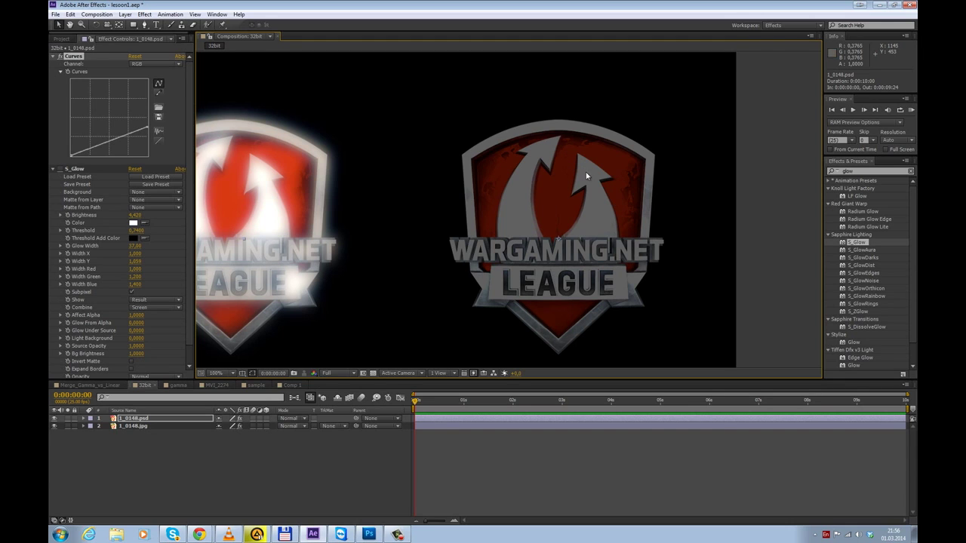
pyautogui.click(61, 39)
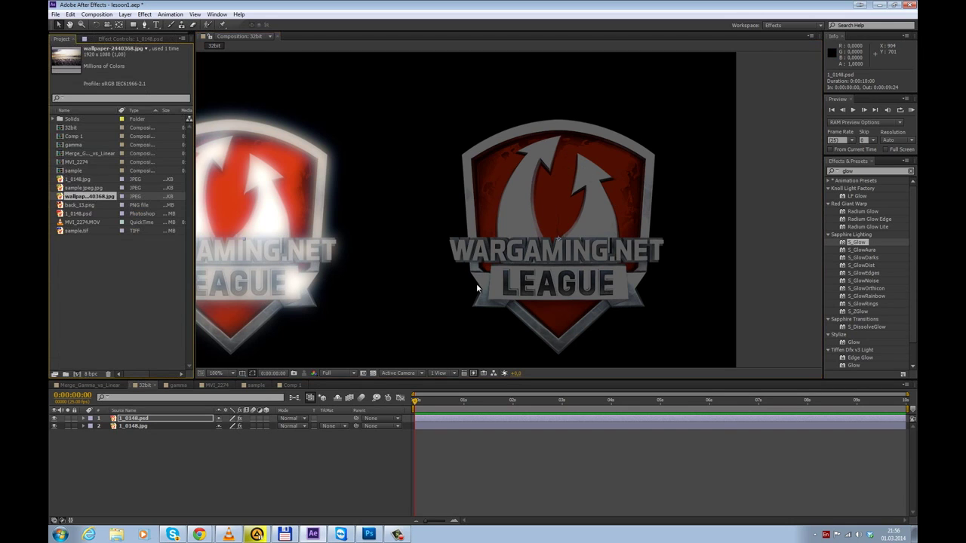
pyautogui.keyDown('alt'); pyautogui.click(90, 374); pyautogui.keyUp('alt')
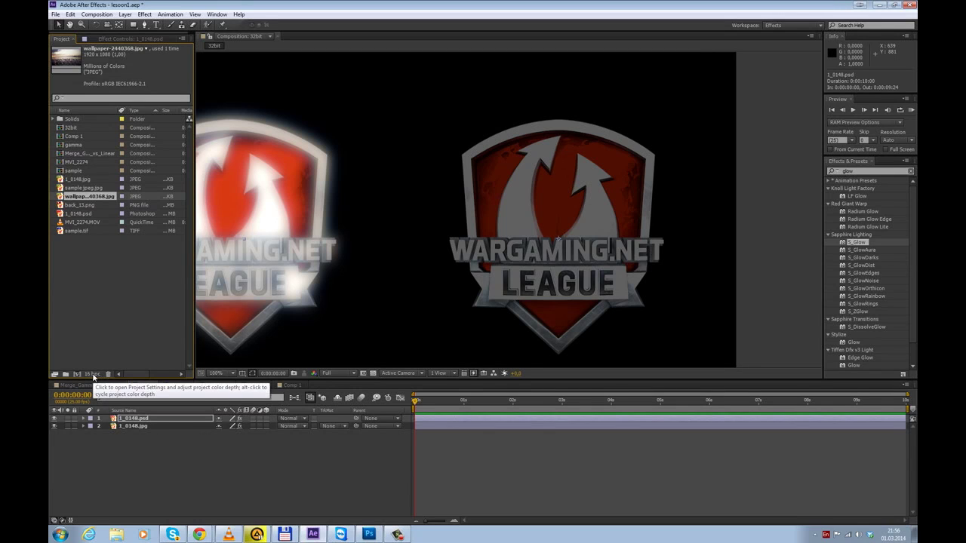
pyautogui.keyDown('alt'); pyautogui.click(90, 374); pyautogui.keyUp('alt')
pyautogui.scroll(2, 585, 194)
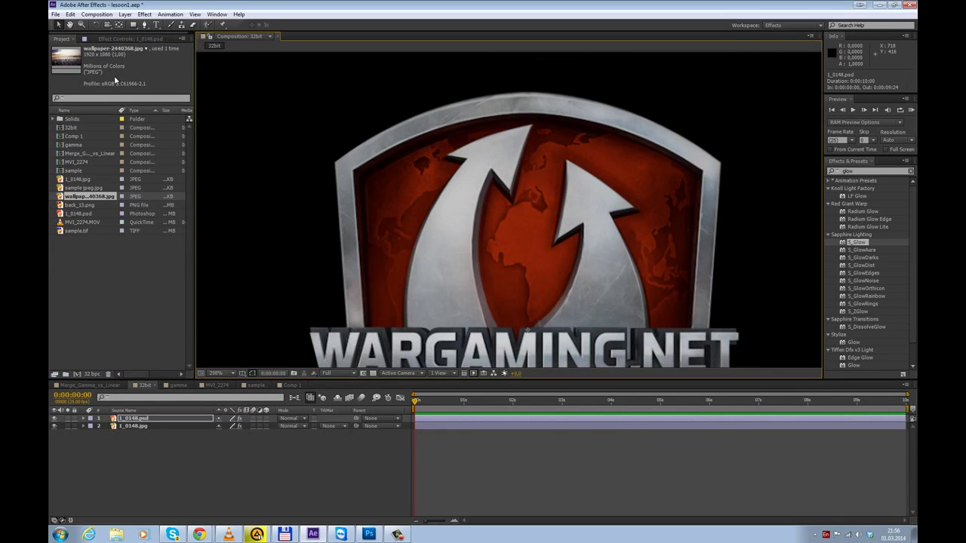
pyautogui.click(127, 38)
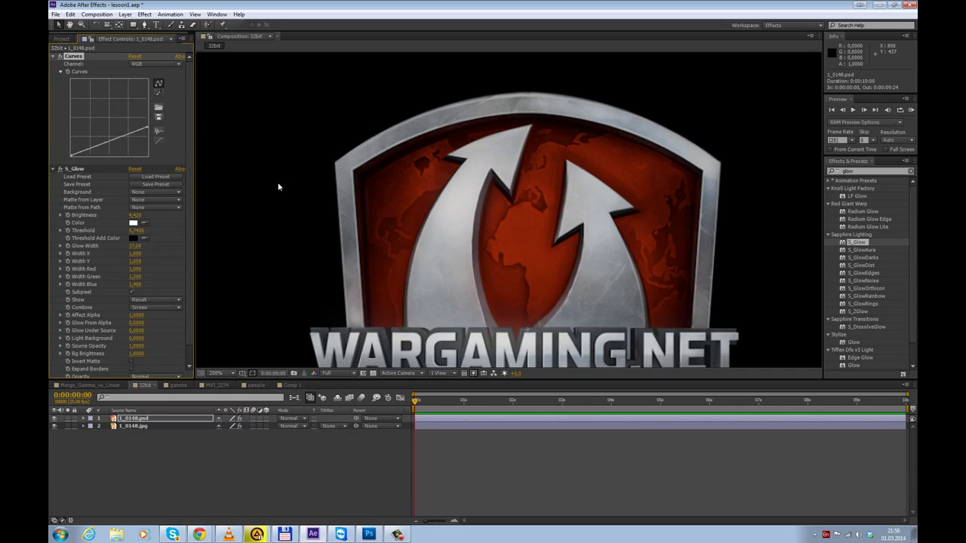
pyautogui.scroll(-2, 508, 244)
pyautogui.moveTo(508, 245); pyautogui.dragTo(599, 227)
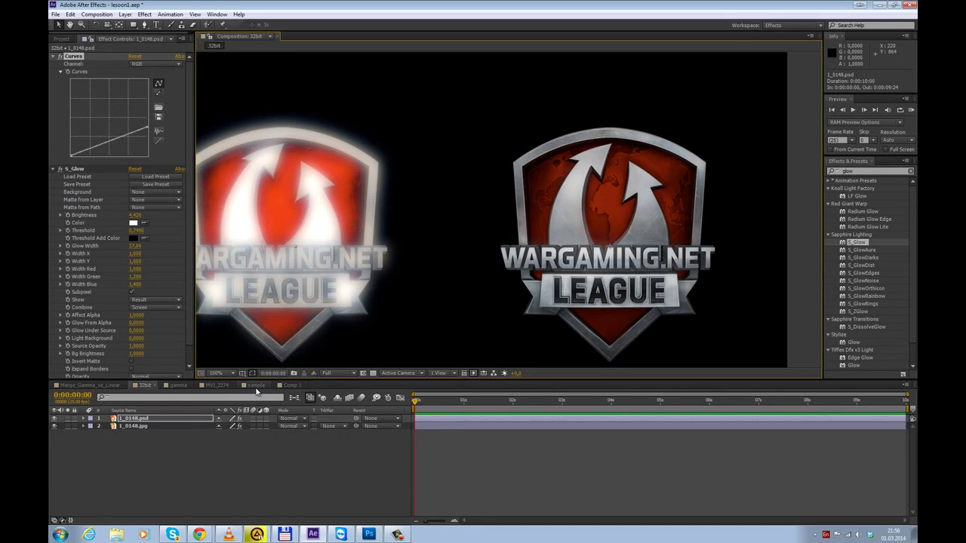
# - Open the MVI_2274 composition in an enlarged viewer and move the current time to 0:00:03:18
pyautogui.click(256, 386)
pyautogui.click(216, 385)
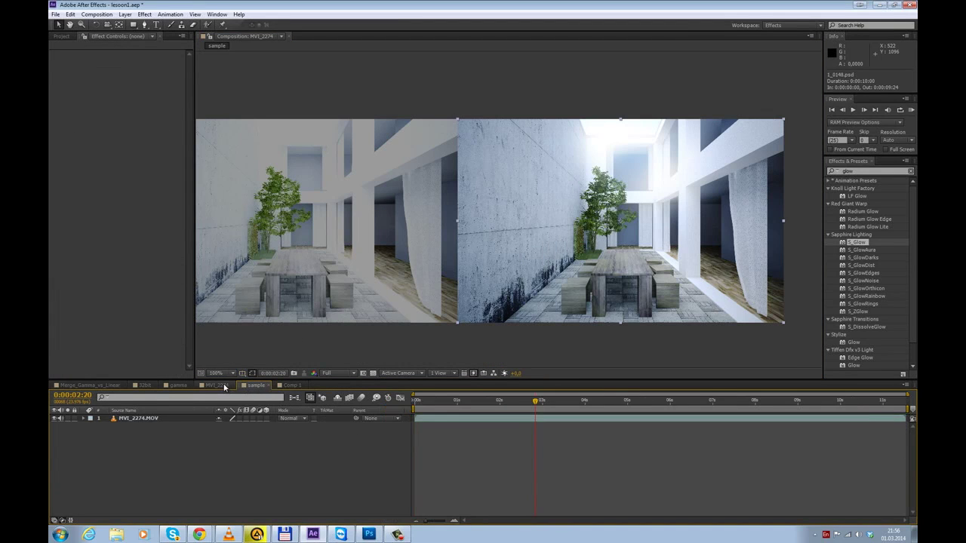
pyautogui.moveTo(567, 252); pyautogui.dragTo(504, 198)
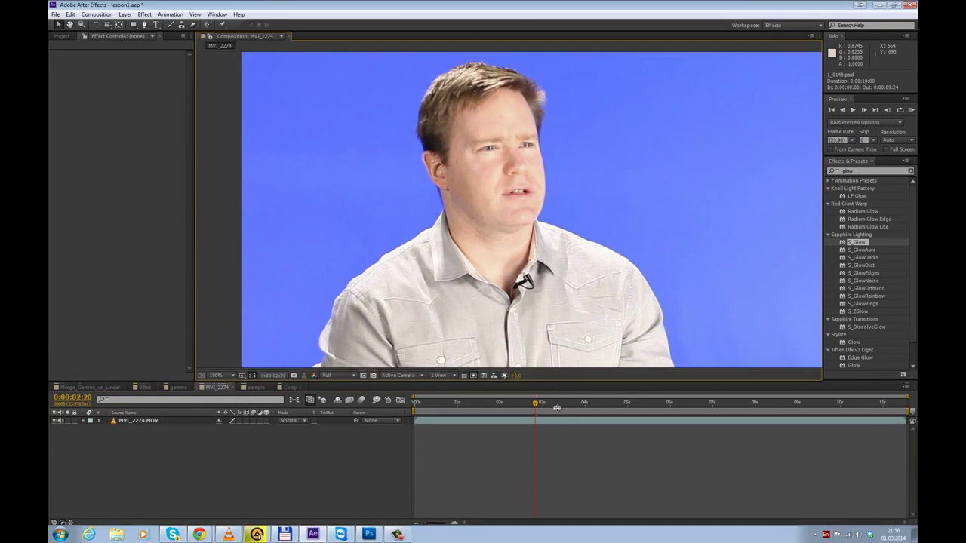
pyautogui.moveTo(557, 380); pyautogui.dragTo(557, 436)
pyautogui.moveTo(585, 326); pyautogui.dragTo(556, 299)
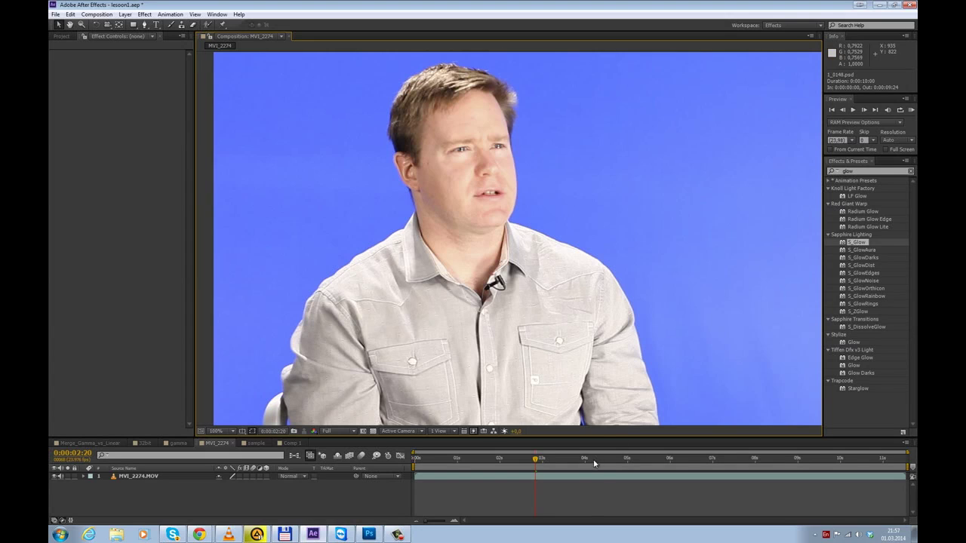
pyautogui.moveTo(606, 462); pyautogui.dragTo(575, 464)
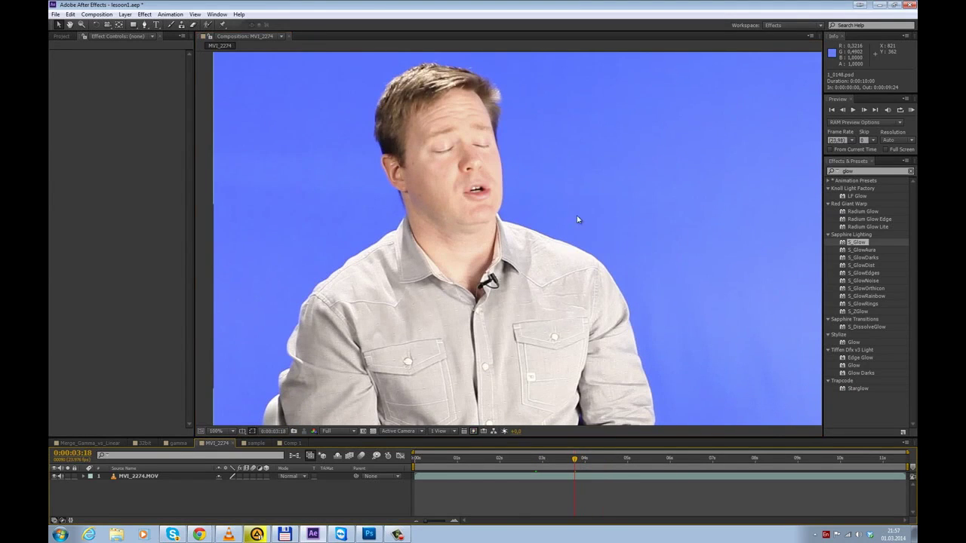
# - Examine the blue-screen footage up close in full colour and as a single channel, especially around the face and hair edges
pyautogui.scroll(-1, 577, 219)
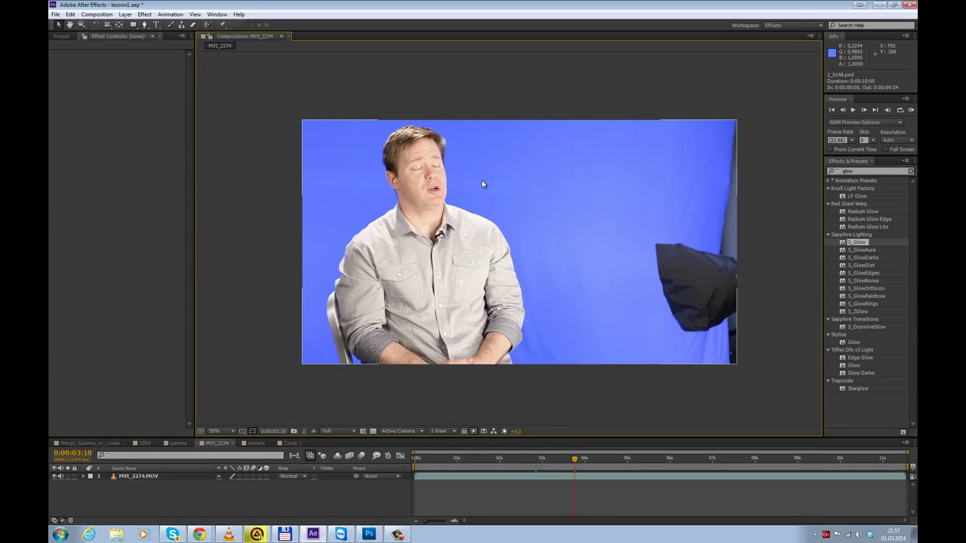
pyautogui.scroll(2, 481, 181)
pyautogui.moveTo(562, 172); pyautogui.dragTo(538, 222)
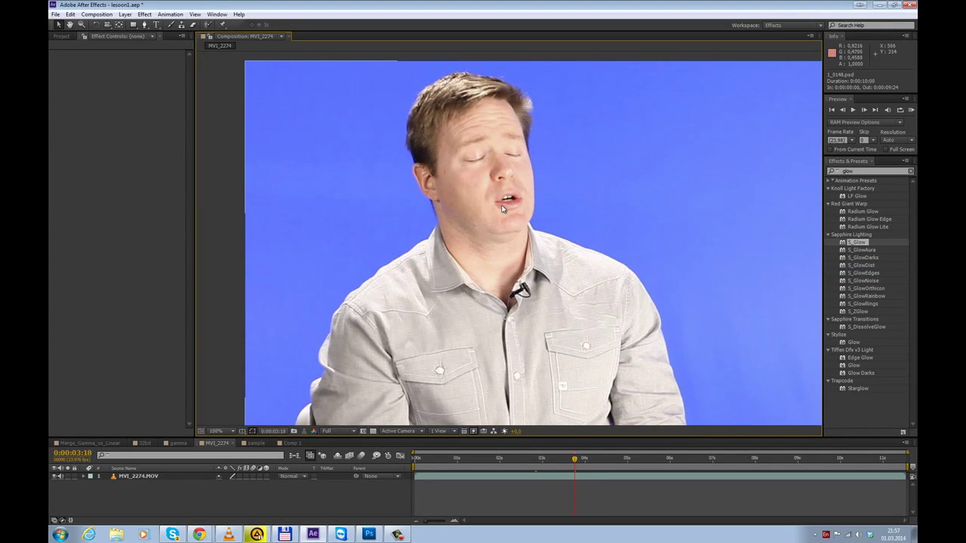
pyautogui.hotkey('alt', '1')
pyautogui.scroll(1, 501, 211)
pyautogui.moveTo(391, 141); pyautogui.dragTo(538, 222)
pyautogui.press('v')
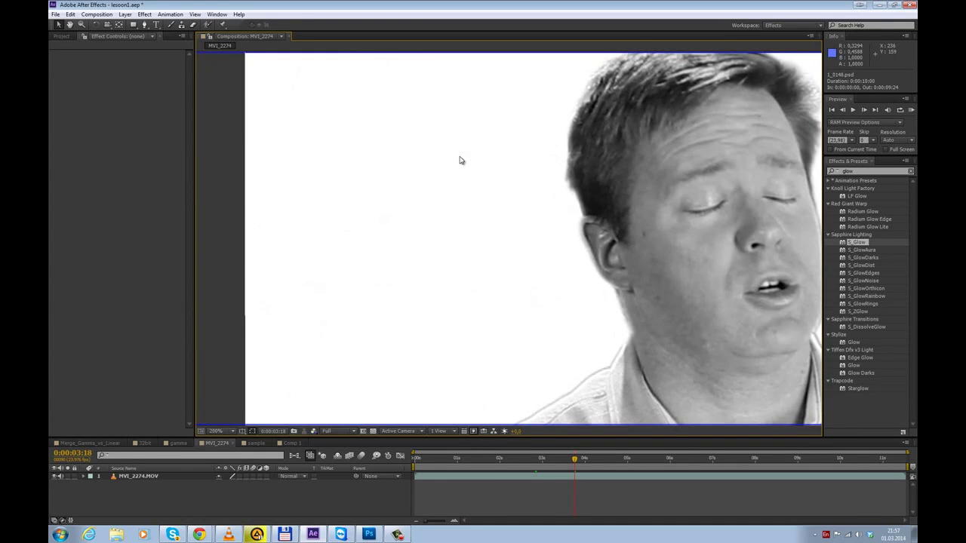
pyautogui.moveTo(484, 146); pyautogui.dragTo(539, 209)
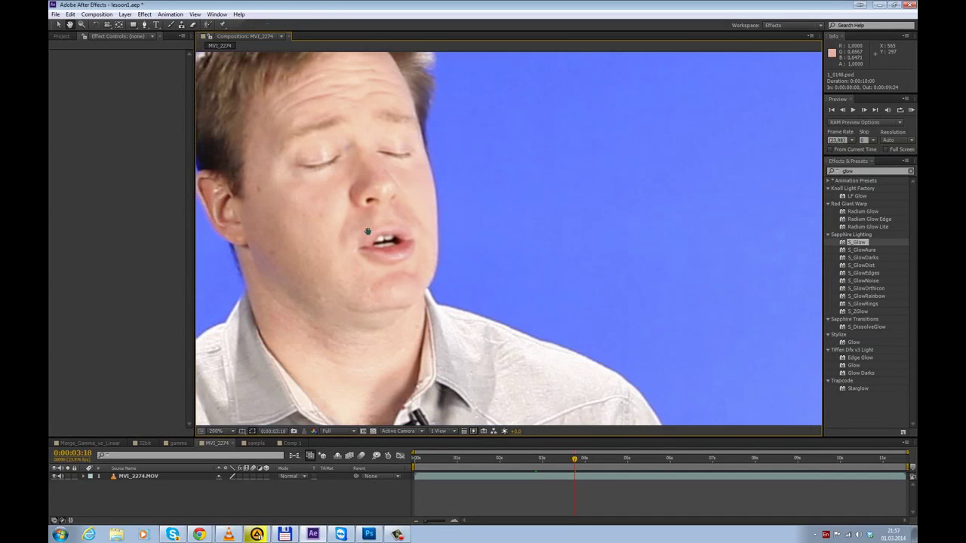
pyautogui.moveTo(509, 188); pyautogui.dragTo(546, 190)
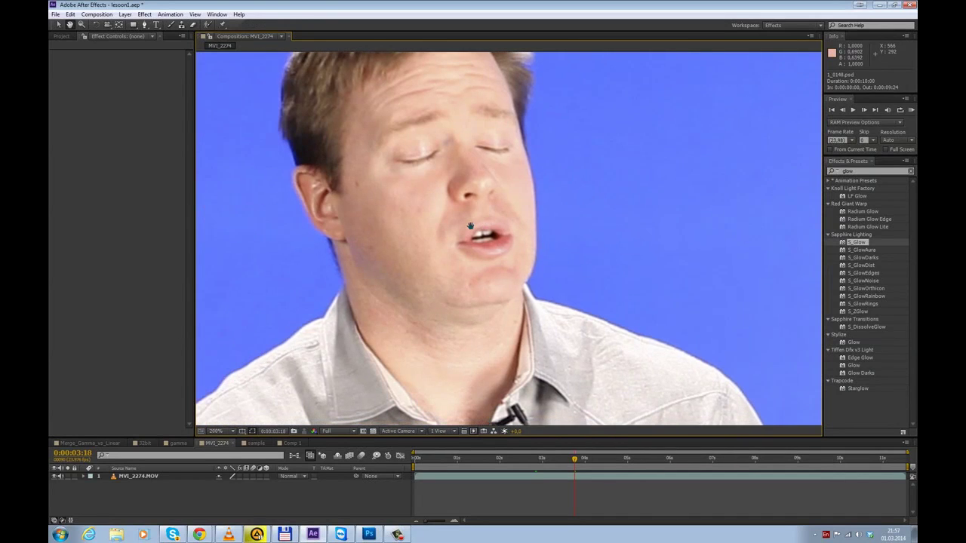
pyautogui.scroll(-1, 471, 226)
pyautogui.moveTo(515, 259); pyautogui.dragTo(495, 207)
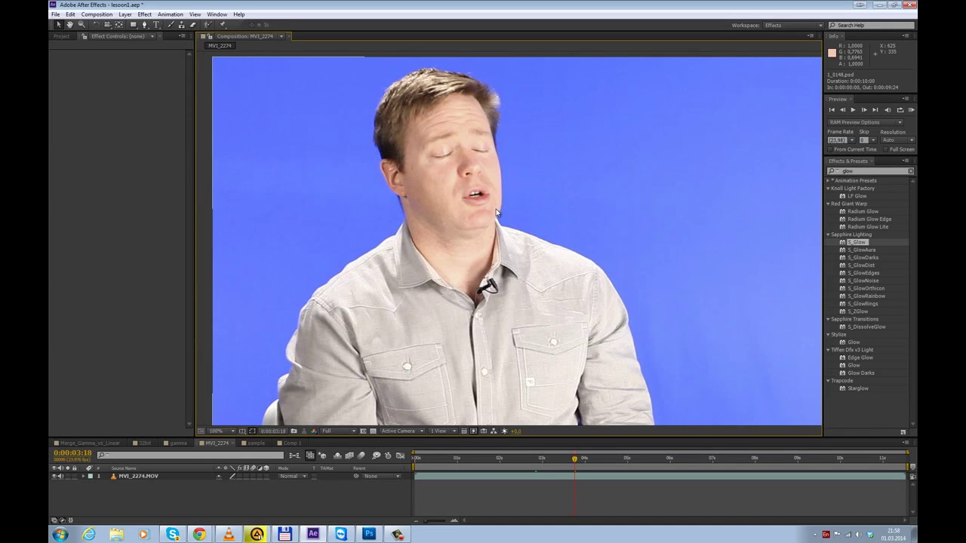
# - Consult the Wikipedia article on chroma subsampling and the visible light spectrum image in Chrome, and return to After Effects
pyautogui.click(199, 534)
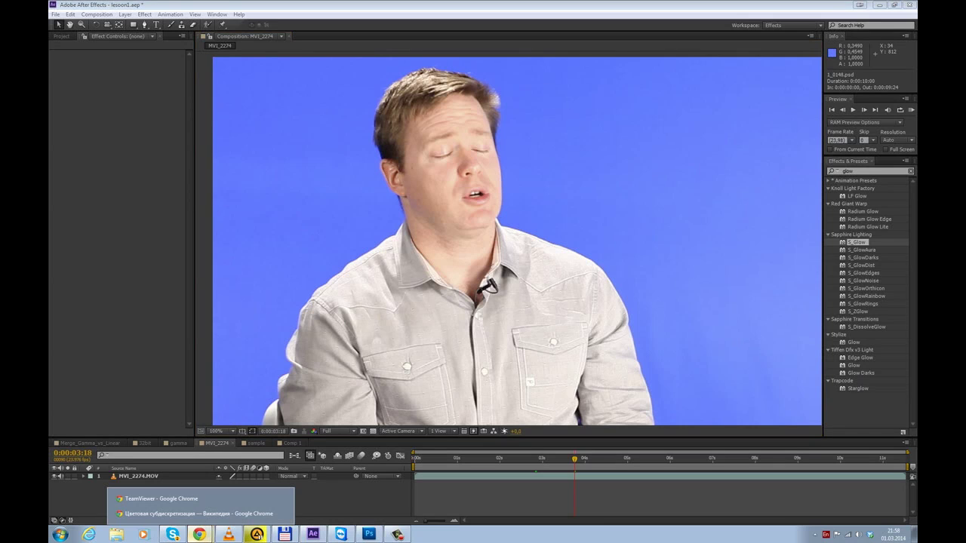
pyautogui.click(162, 514)
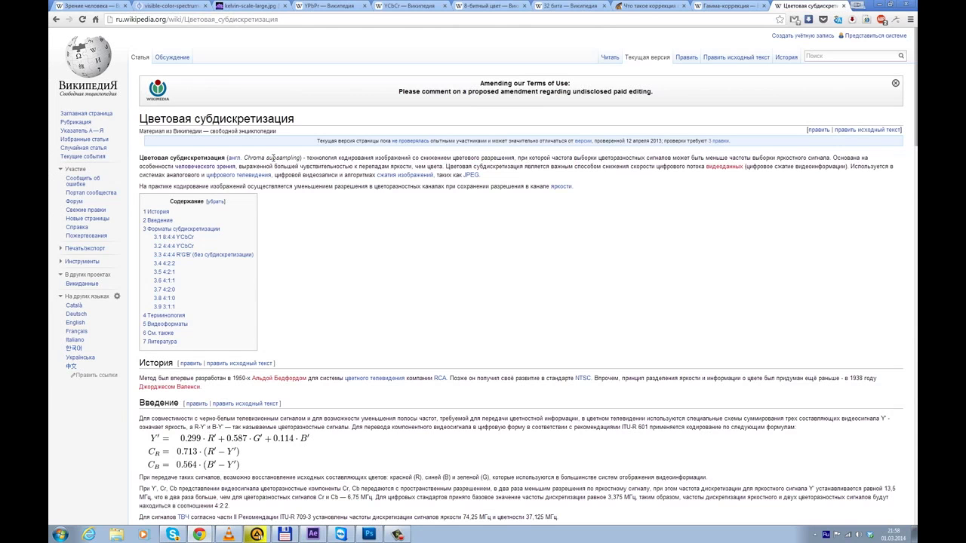
pyautogui.click(170, 6)
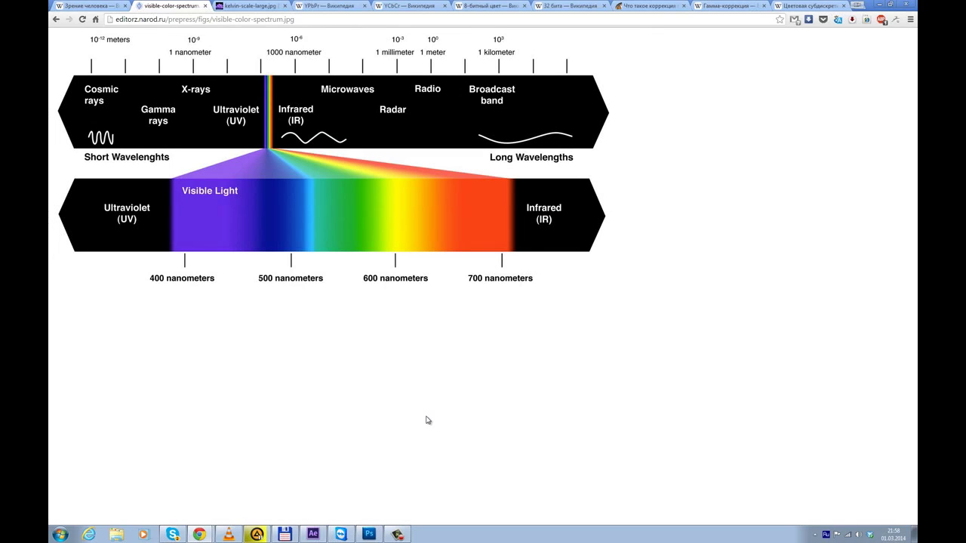
pyautogui.click(313, 534)
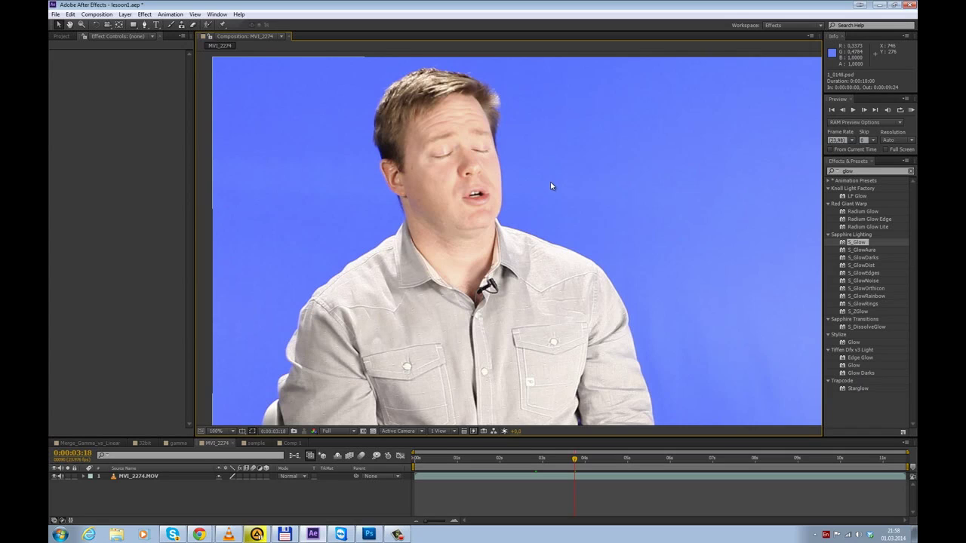
# - Search the effects for "channe" and select Channel Combiner
pyautogui.click(831, 172)
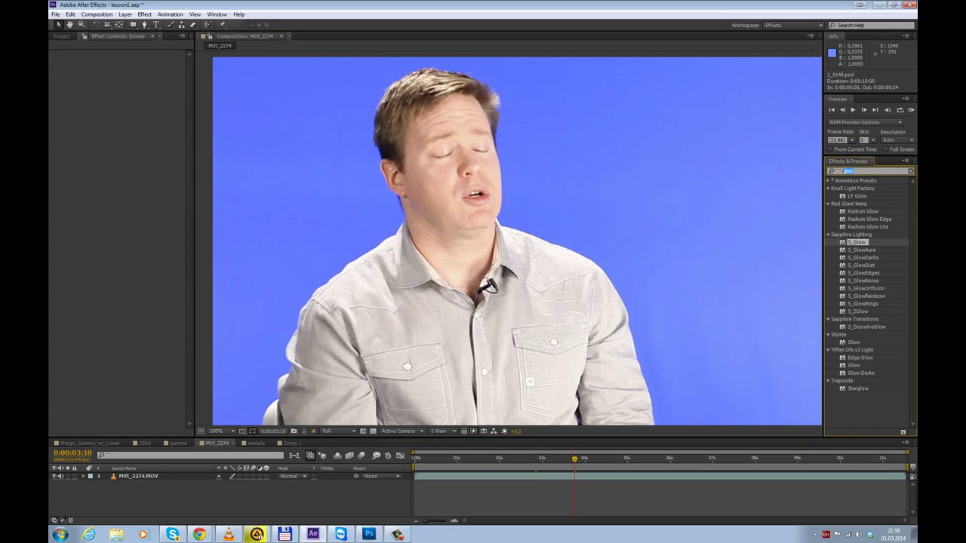
pyautogui.write('channel')
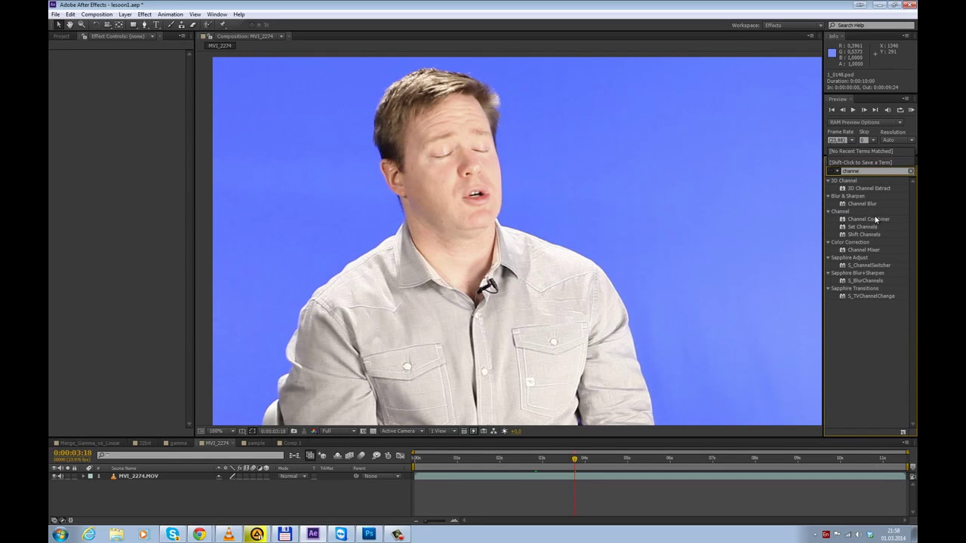
pyautogui.click(874, 220)
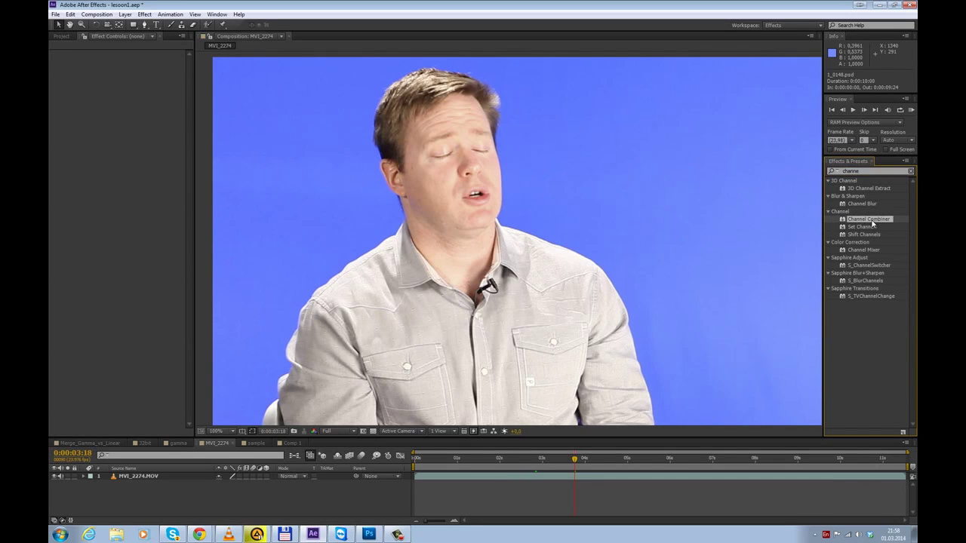
# - Remove both Channel Combiner effects and the Channel Blur effect from the MVI_2274.MOV layer
pyautogui.click(435, 477)
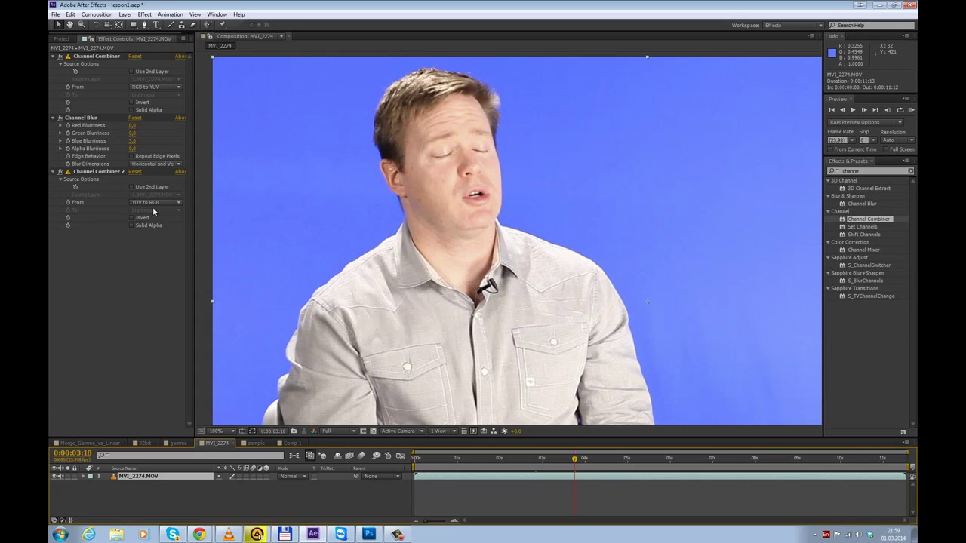
pyautogui.click(88, 57)
pyautogui.keyDown('shift'); pyautogui.click(87, 173); pyautogui.keyUp('shift')
pyautogui.press('Delete')
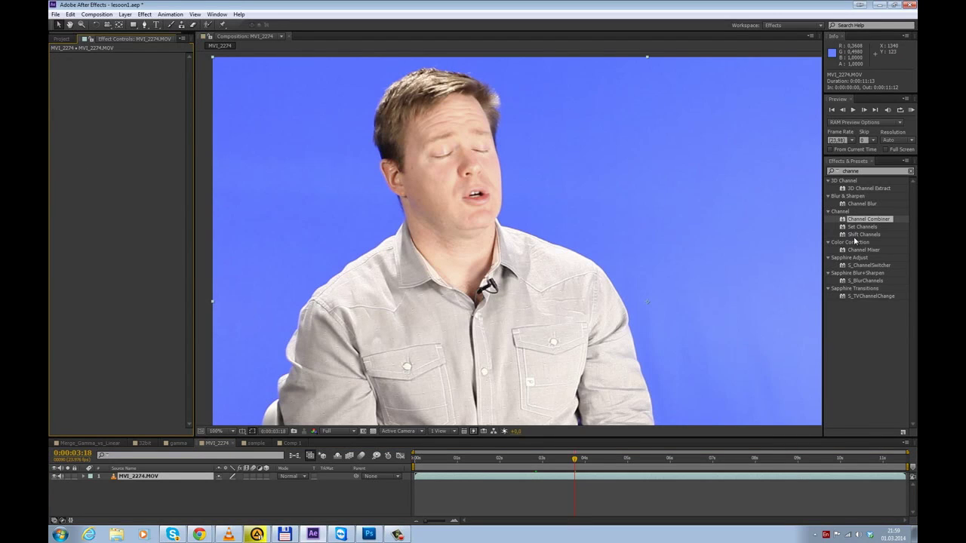
# - Apply Channel Combiner to the MVI_2274.MOV layer and set its From conversion to RGB to YUV
pyautogui.doubleClick(869, 221)
pyautogui.moveTo(363, 194)
pyautogui.mouseDown()
pyautogui.moveTo(401, 189)
pyautogui.moveTo(364, 190)
pyautogui.mouseUp()
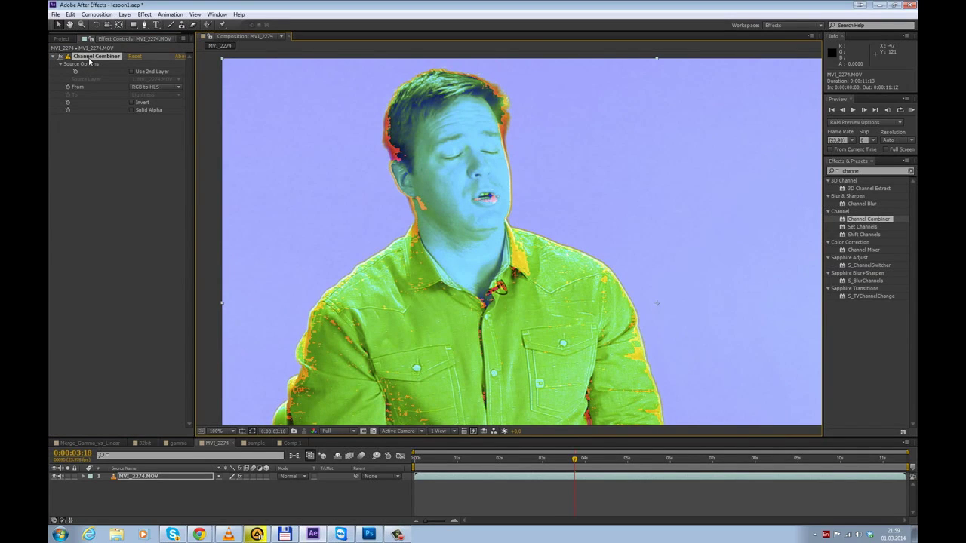
pyautogui.click(142, 87)
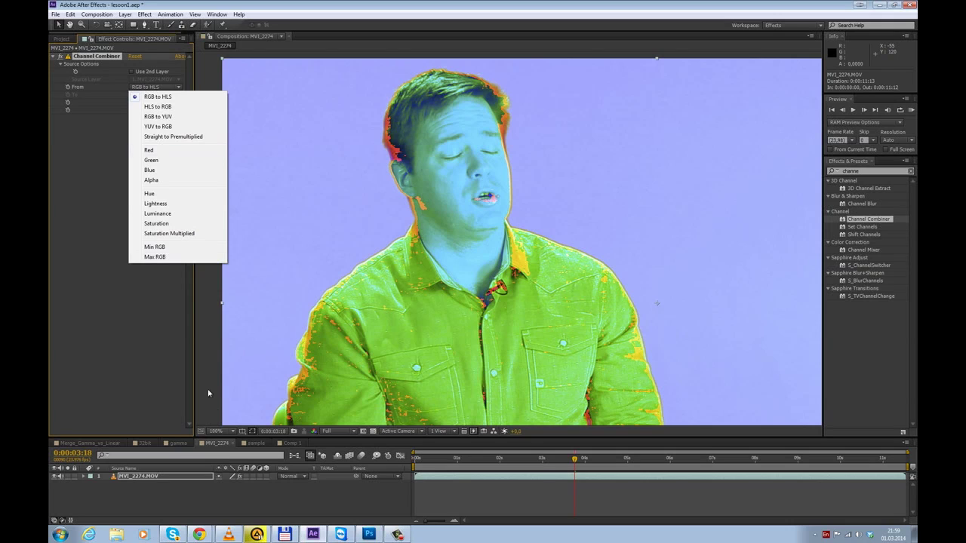
pyautogui.click(200, 535)
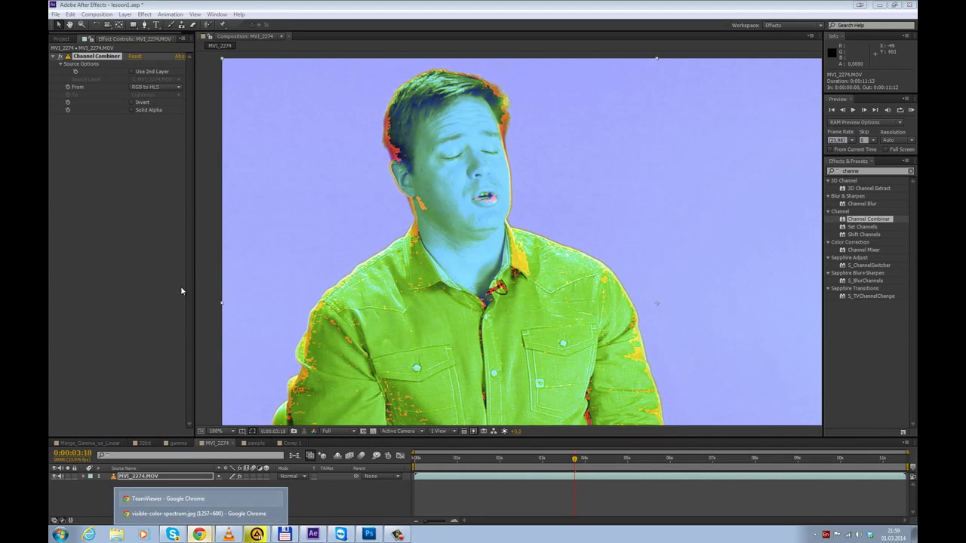
pyautogui.click(154, 258)
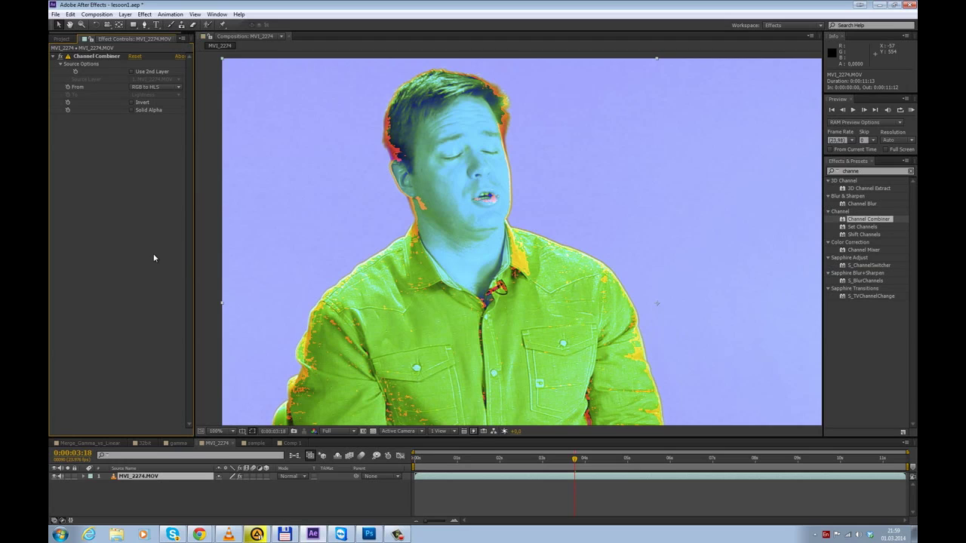
pyautogui.click(161, 89)
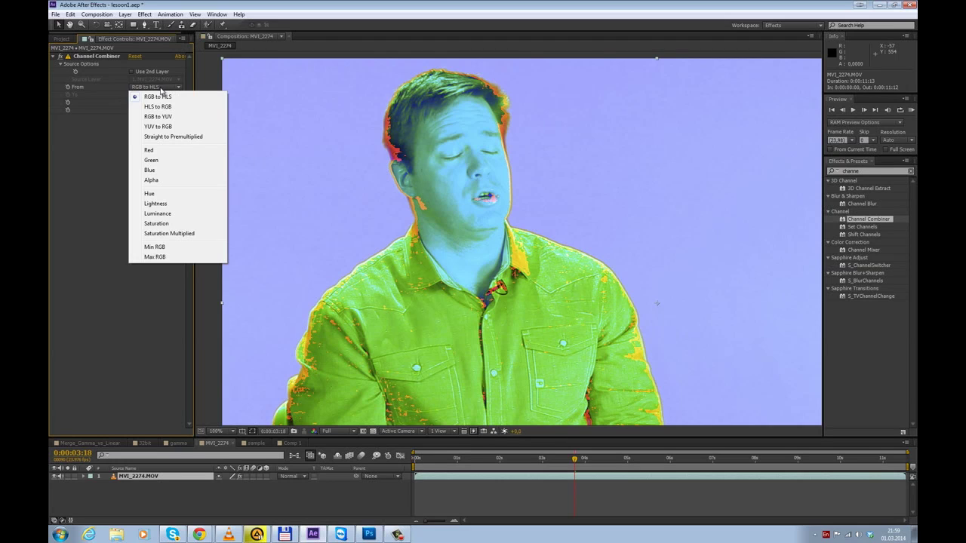
pyautogui.click(170, 119)
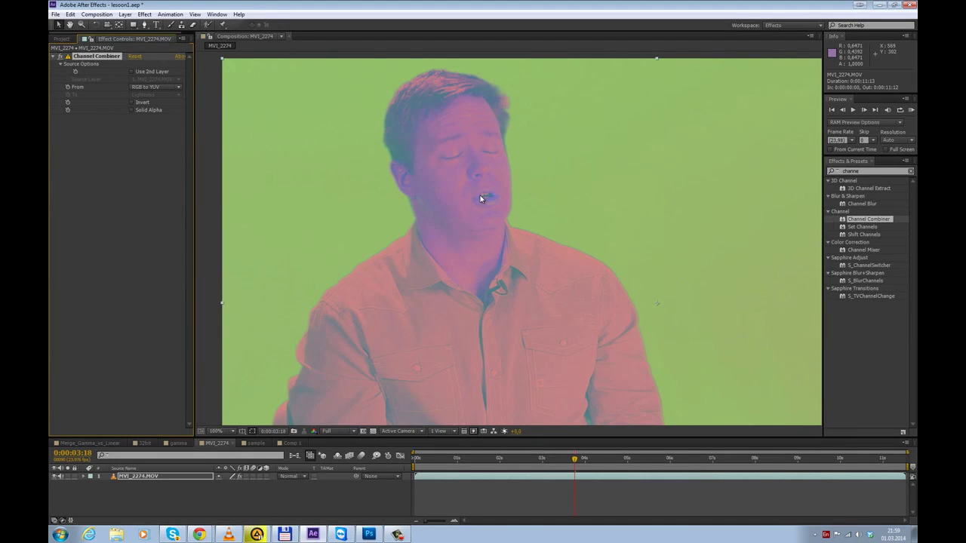
# - Compare the converted footage's red, green and blue channels one at a time to examine luminance and chroma detail
pyautogui.hotkey('alt', '1')
pyautogui.scroll(-1, 589, 170)
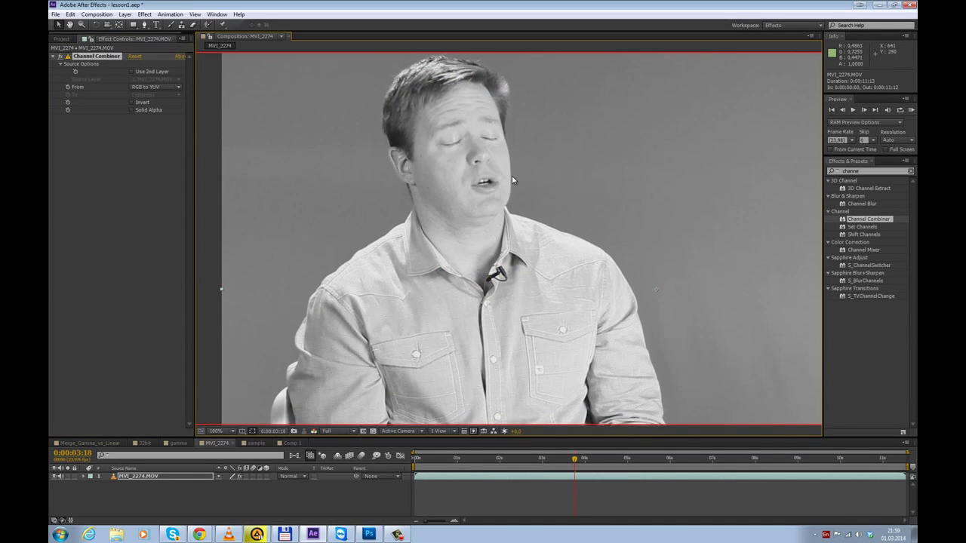
pyautogui.hotkey('alt', '2')
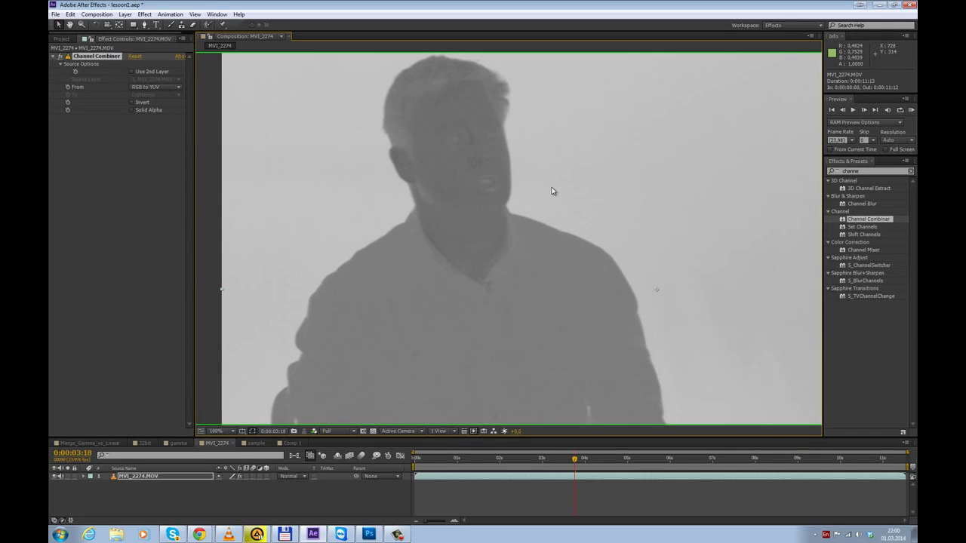
pyautogui.hotkey('alt', '3')
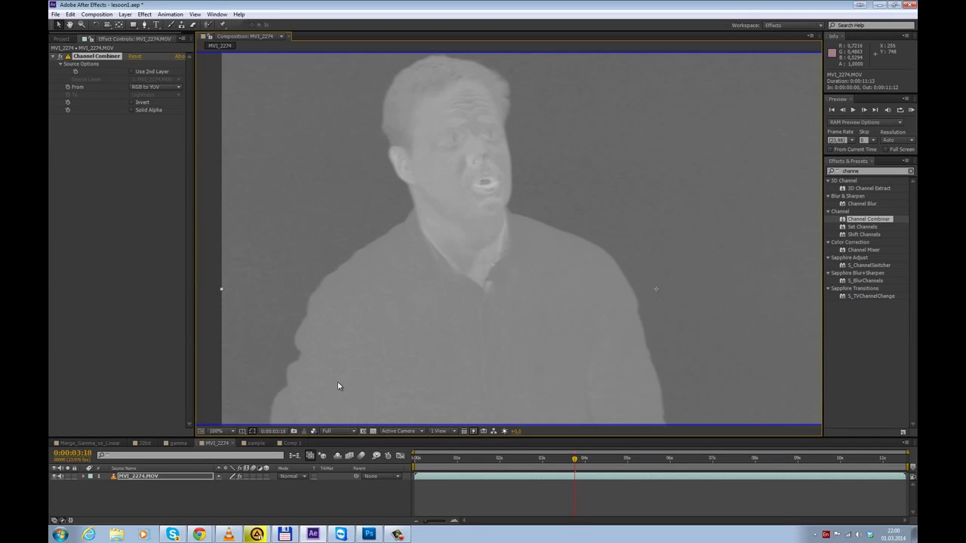
pyautogui.hotkey('alt', '2')
pyautogui.hotkey('alt', '3')
pyautogui.hotkey('alt', '2')
pyautogui.hotkey('alt', '1')
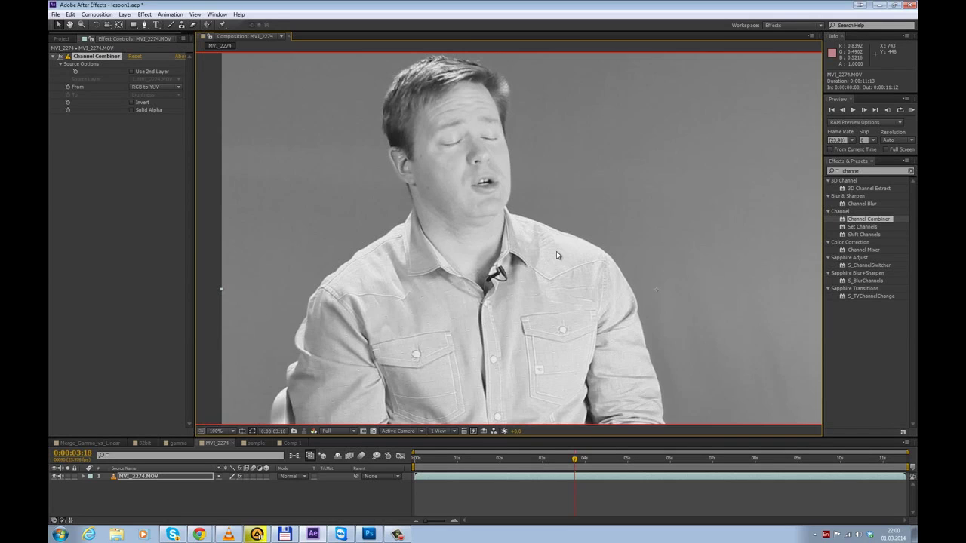
# - Alternate between the green and blue channels to compare the two chroma components of the converted footage
pyautogui.hotkey('alt', '2')
pyautogui.hotkey('alt', '3')
pyautogui.hotkey('alt', '2')
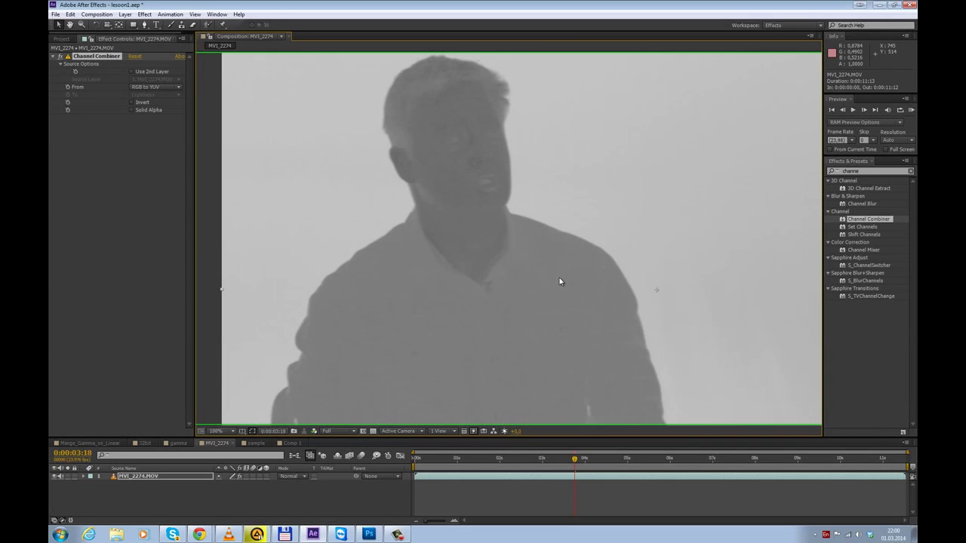
# - Find the Channel Blur effect in the effects library and apply it to the MVI_2274.MOV layer
pyautogui.click(868, 173)
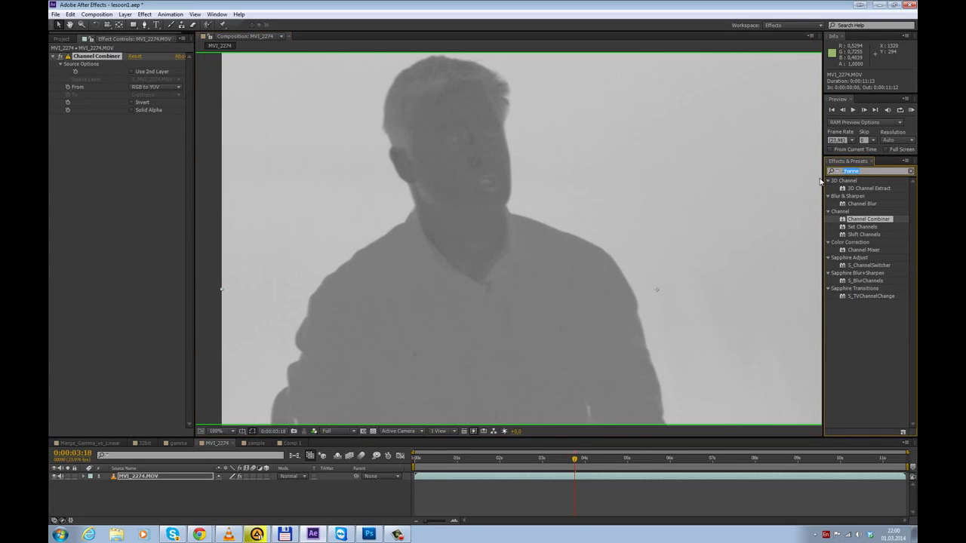
pyautogui.write('chane')
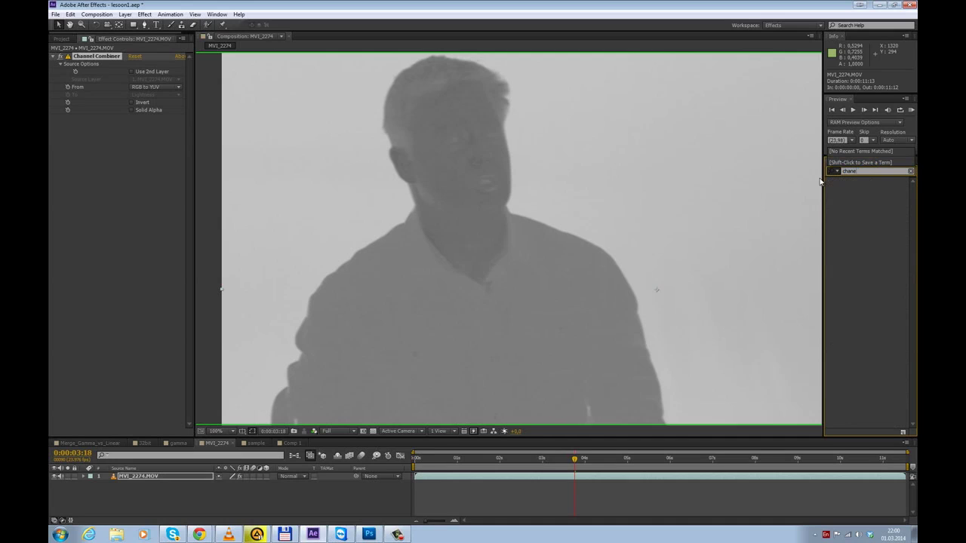
pyautogui.press('BackSpace')
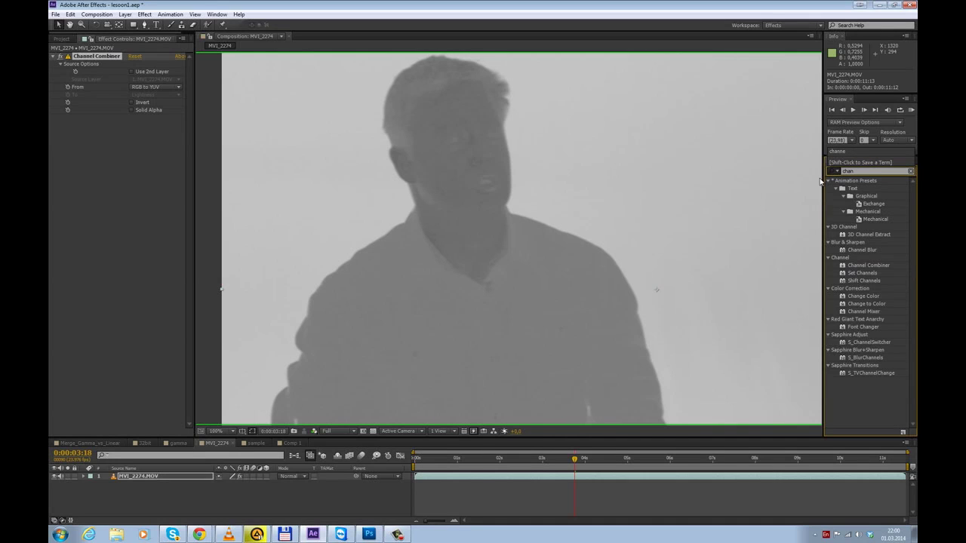
pyautogui.write('l')
pyautogui.press('BackSpace')
pyautogui.write('nel')
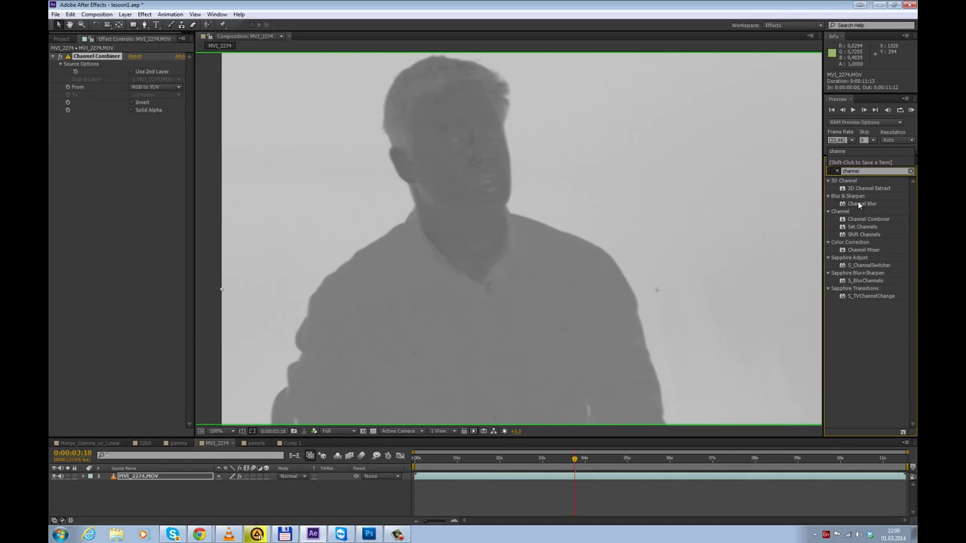
pyautogui.doubleClick(861, 203)
# - Adjust the Blue Blurriness of Channel Blur to soften the chroma channel of the footage slightly
pyautogui.scroll(2, 310, 158)
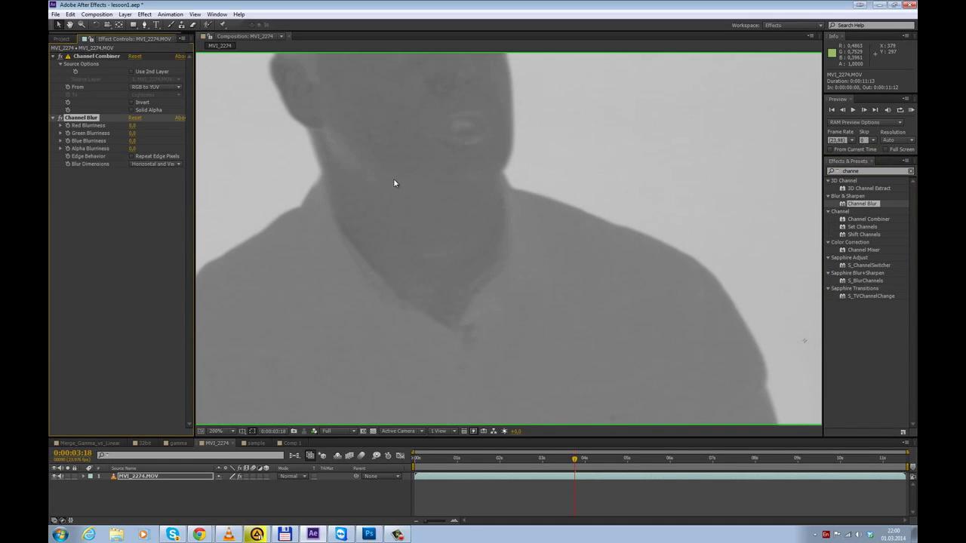
pyautogui.hscroll(-2, 302, 158)
pyautogui.moveTo(139, 143); pyautogui.dragTo(174, 144)
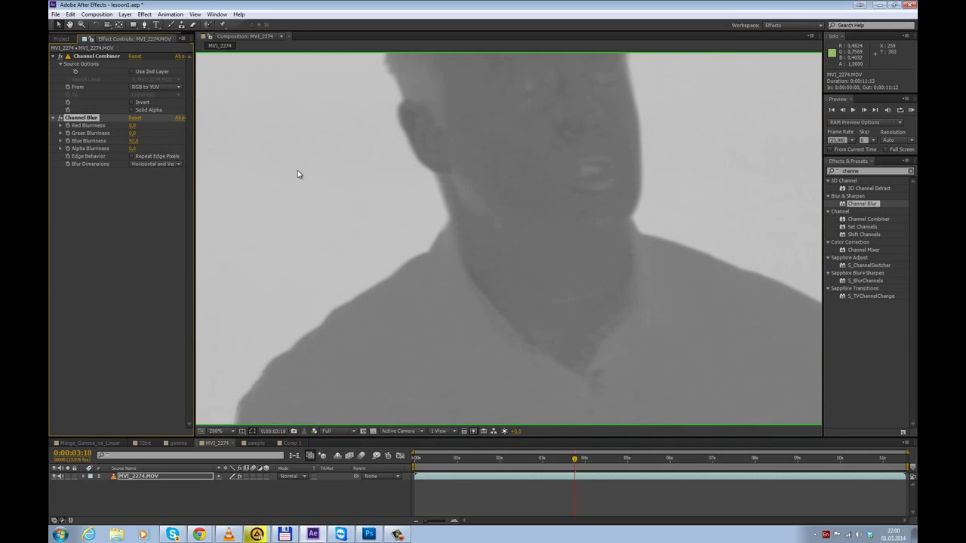
pyautogui.click(135, 143)
pyautogui.write('2')
pyautogui.press('Return')
pyautogui.click(136, 143)
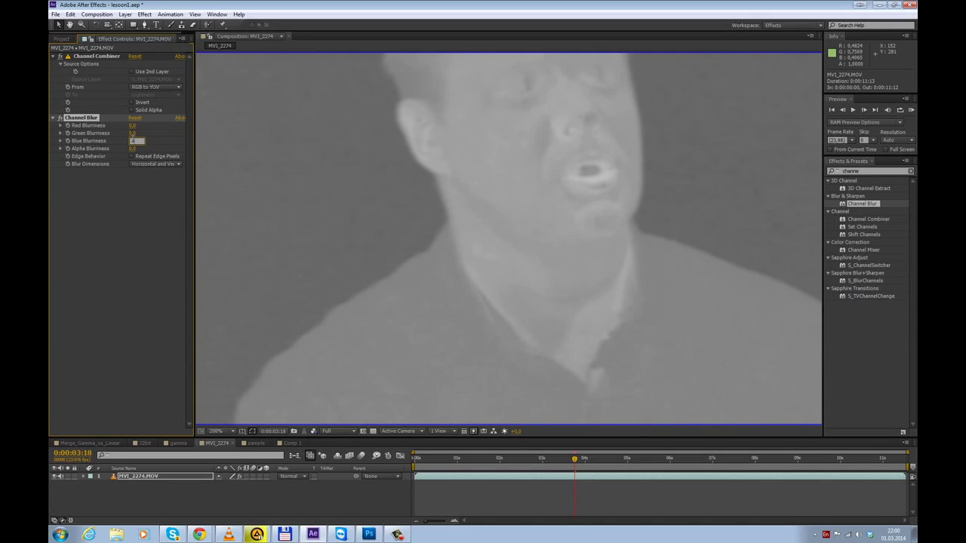
pyautogui.write('1')
pyautogui.press('Return')
# - Duplicate the Channel Combiner, place the copy below Channel Blur, and set its From conversion to YUV to RGB
pyautogui.click(105, 57)
pyautogui.hotkey('ctrl', 'd')
pyautogui.moveTo(92, 119); pyautogui.dragTo(100, 228)
pyautogui.click(152, 203)
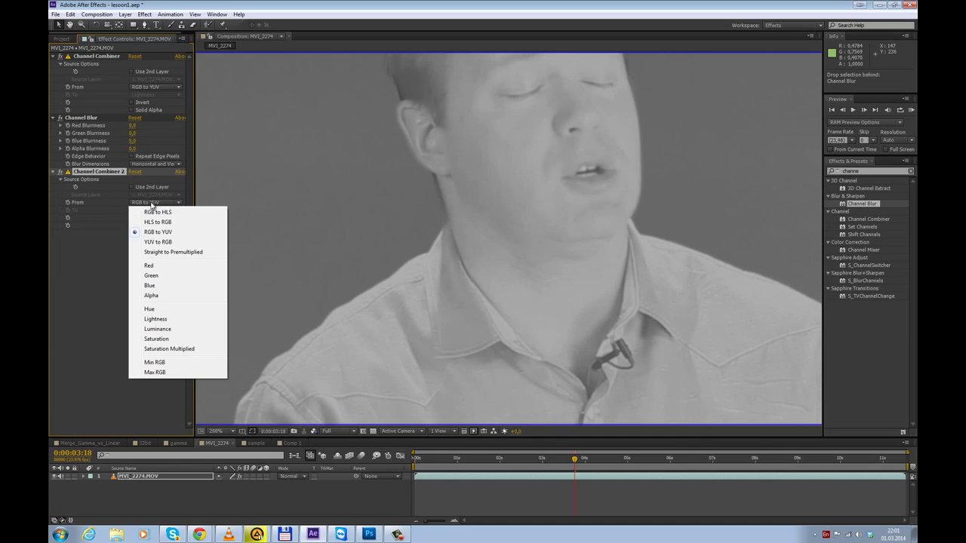
pyautogui.click(167, 242)
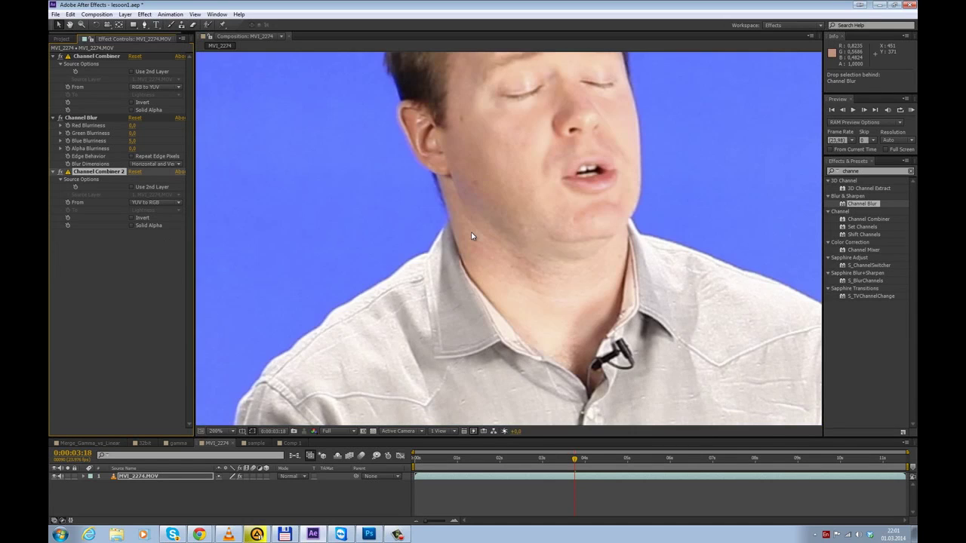
# - Examine the edge of the ear and neck in individual color channels, comparing it with Channel Blur on and off
pyautogui.scroll(-1, 443, 216)
pyautogui.scroll(4, 443, 215)
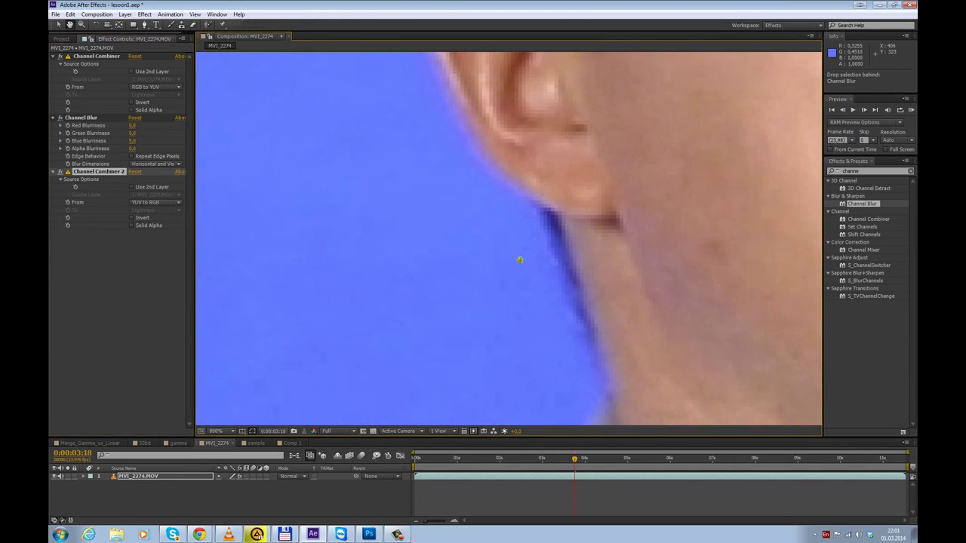
pyautogui.hotkey('alt', '1')
pyautogui.hotkey('alt', '3')
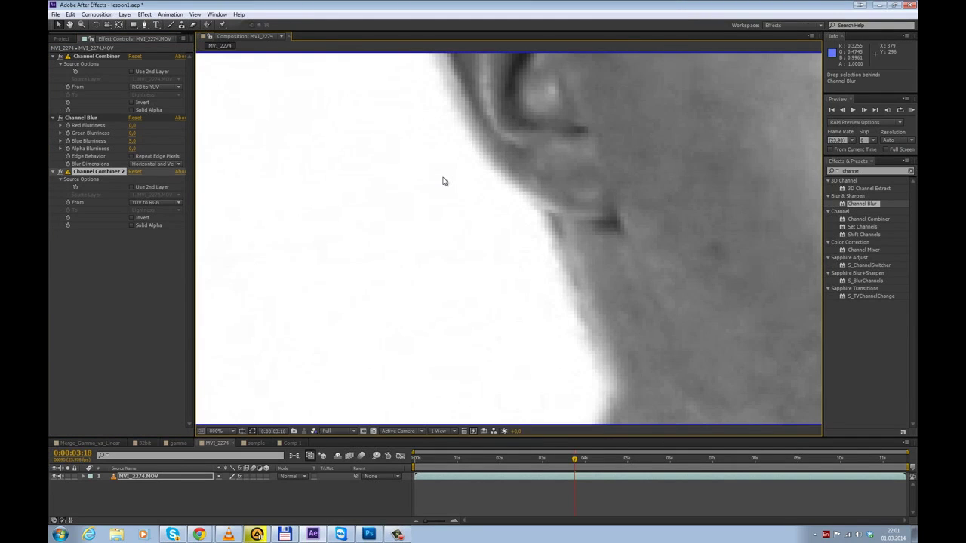
pyautogui.moveTo(407, 158); pyautogui.dragTo(234, 164)
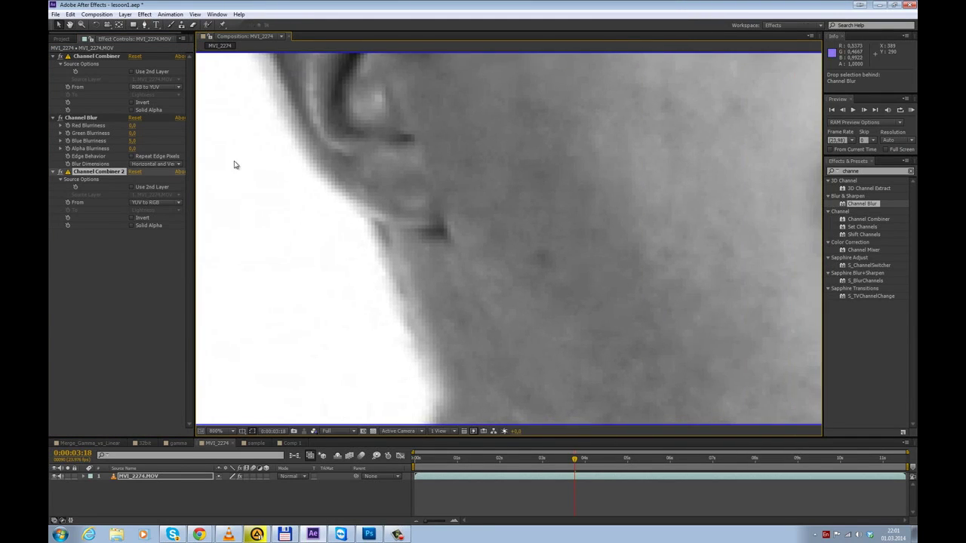
pyautogui.click(61, 119)
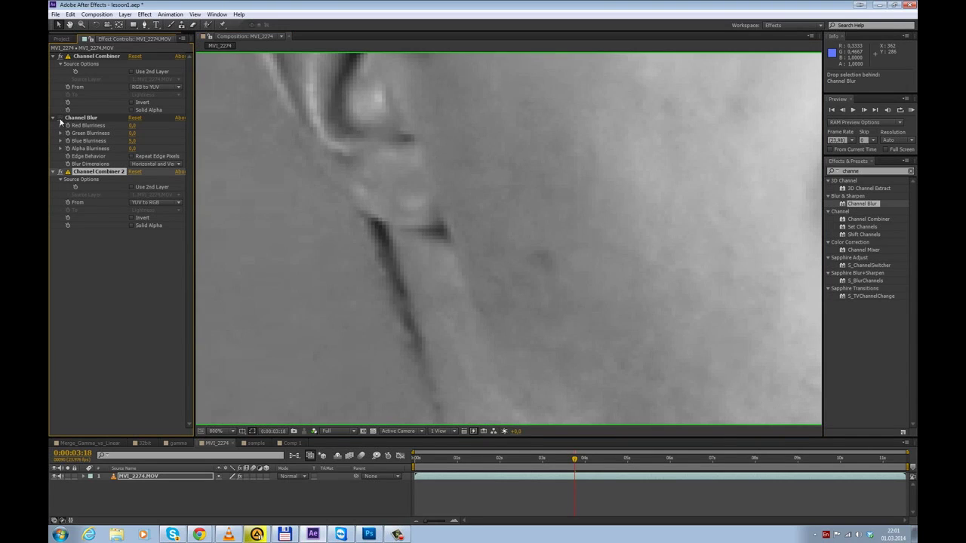
# - Capture and submit screenshots of the green-channel ear edge with Channel Blur enabled and disabled, and leave the effect enabled
pyautogui.moveTo(297, 188); pyautogui.dragTo(456, 212)
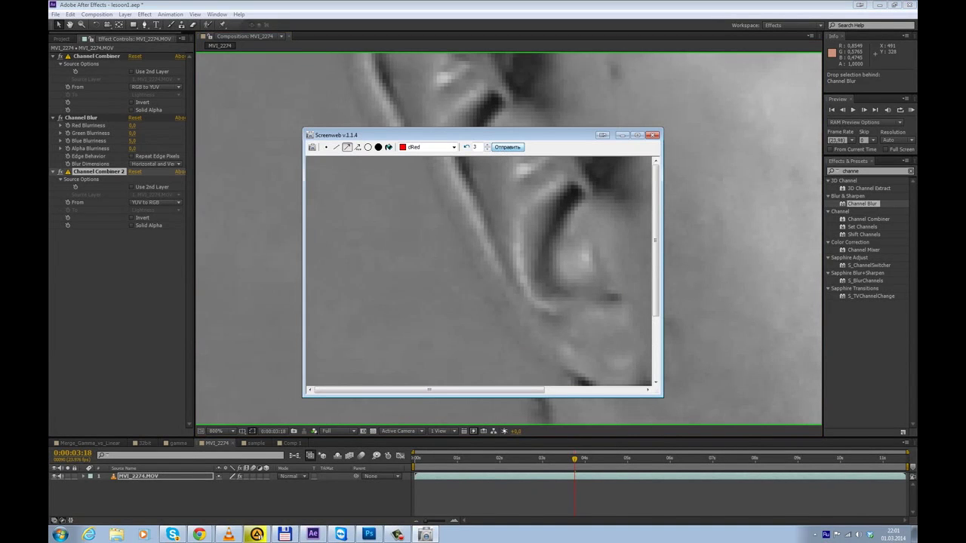
pyautogui.click(502, 151)
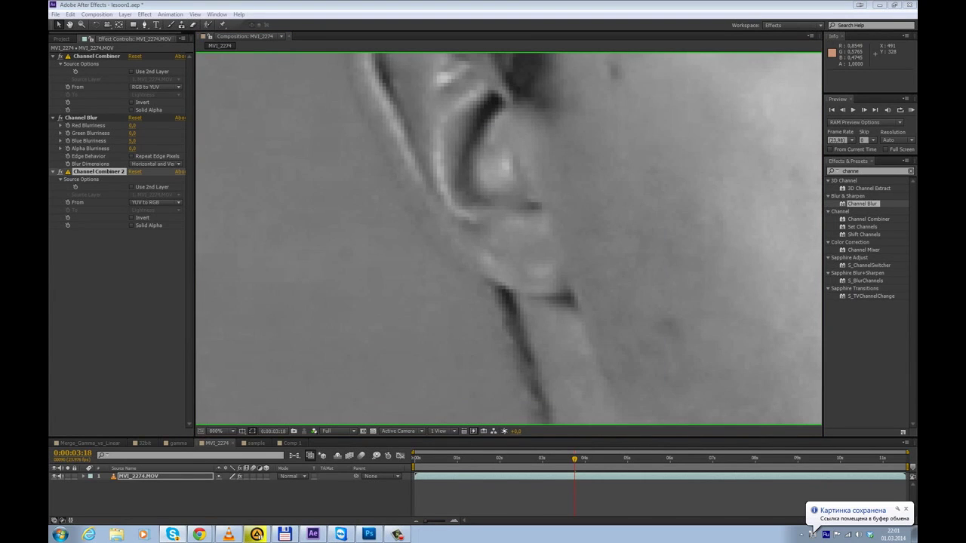
pyautogui.click(62, 118)
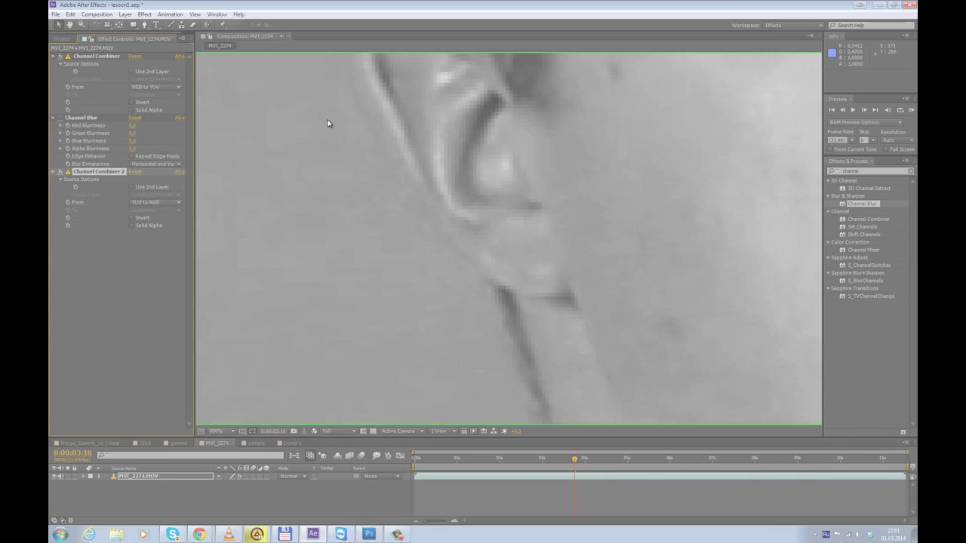
pyautogui.press('Print')
pyautogui.moveTo(235, 62); pyautogui.dragTo(736, 396)
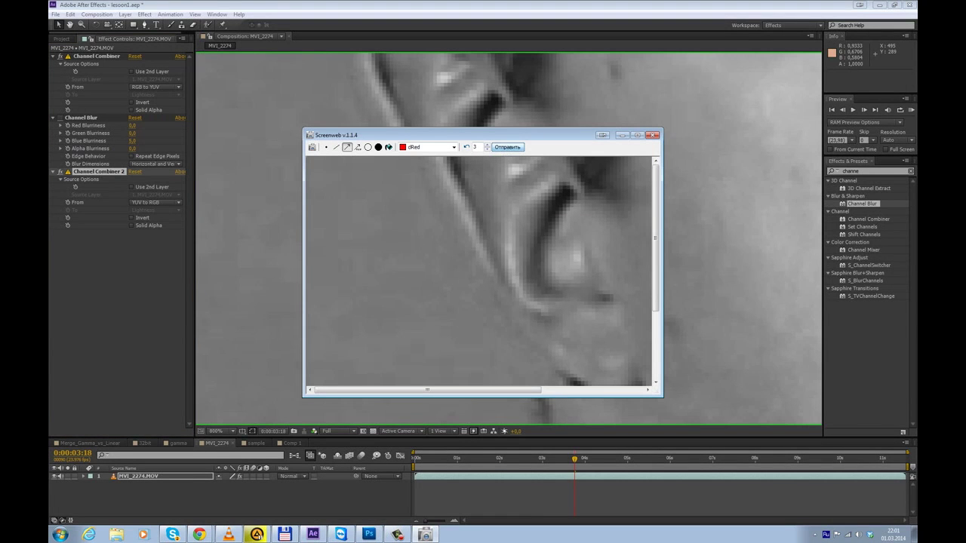
pyautogui.click(507, 147)
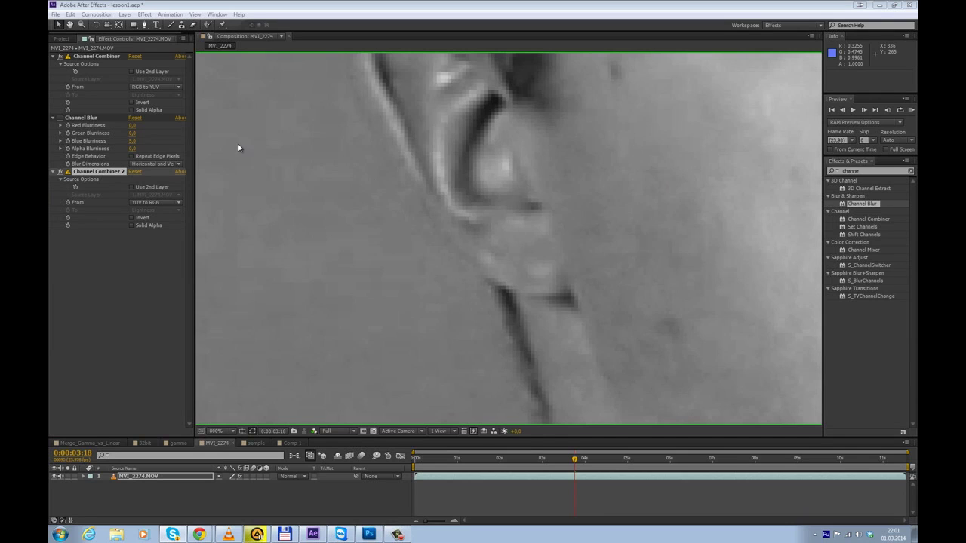
pyautogui.click(63, 125)
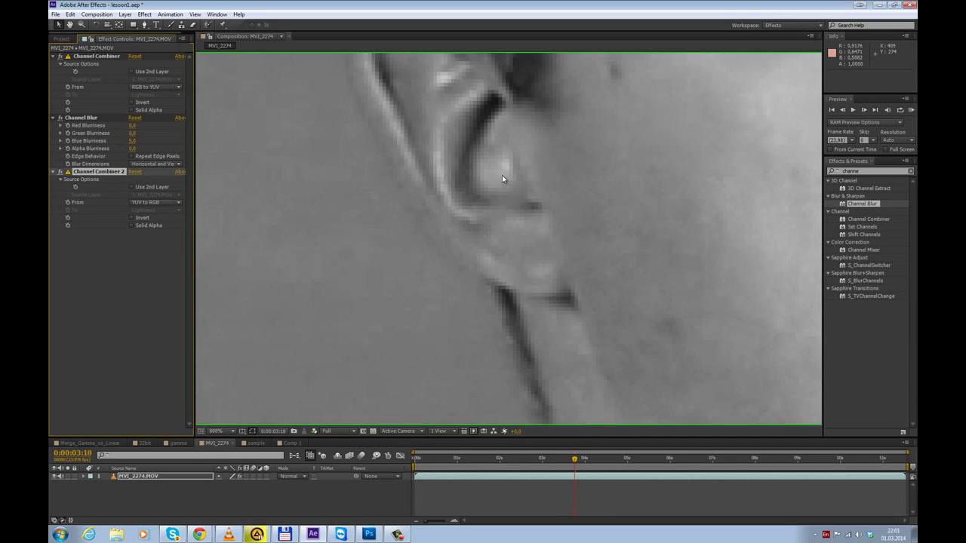
pyautogui.scroll(-3, 521, 175)
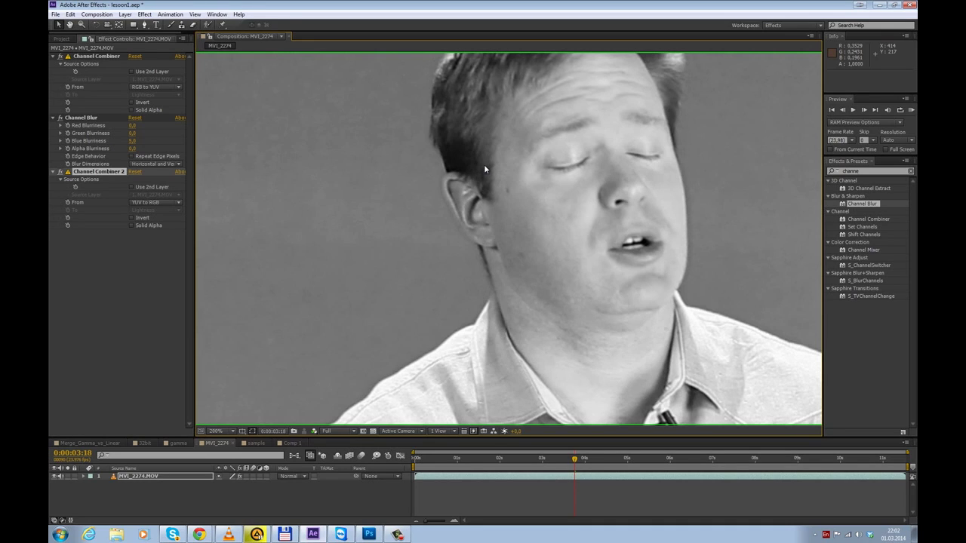
# - Switch to Chrome and bring up the open Wikipedia article "Цветовая субдискретизация" on chroma subsampling
pyautogui.click(202, 534)
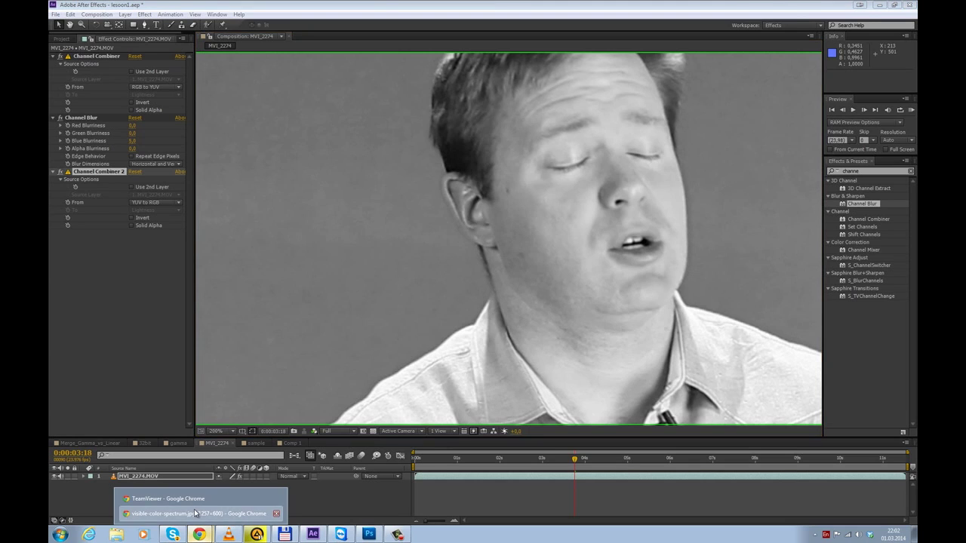
pyautogui.click(202, 514)
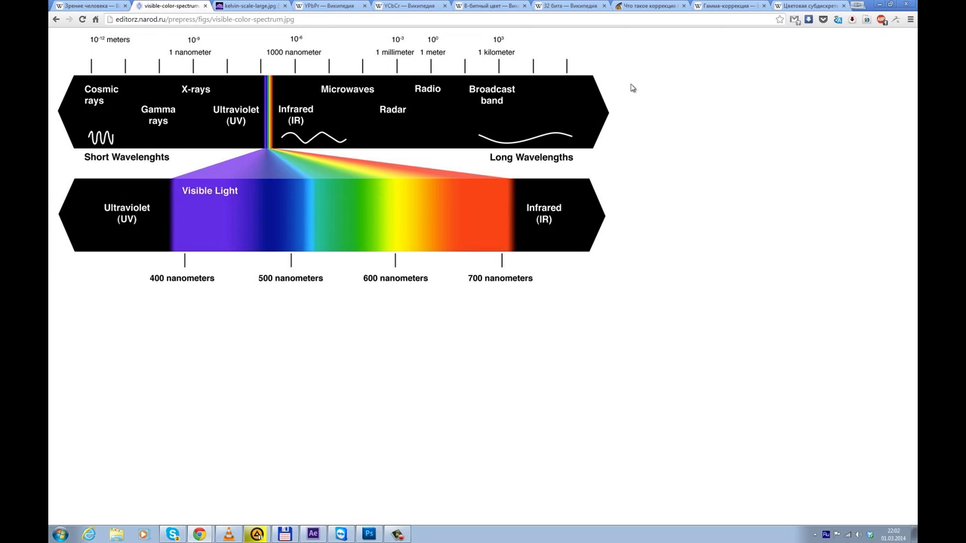
pyautogui.click(736, 6)
pyautogui.click(816, 6)
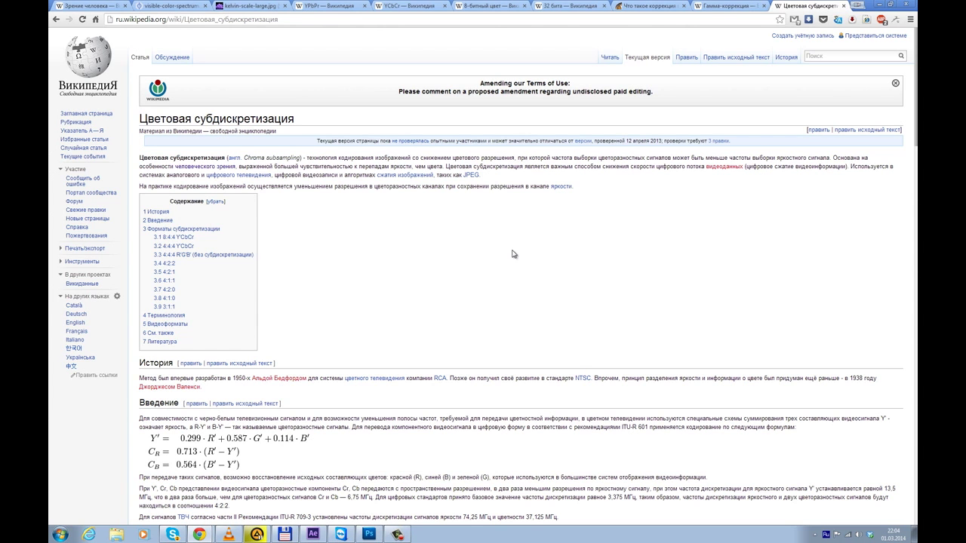
# - Examine the article's subsampling format diagrams and the descriptions of the individual formats, returning to the start of the page
pyautogui.scroll(-4, 513, 254)
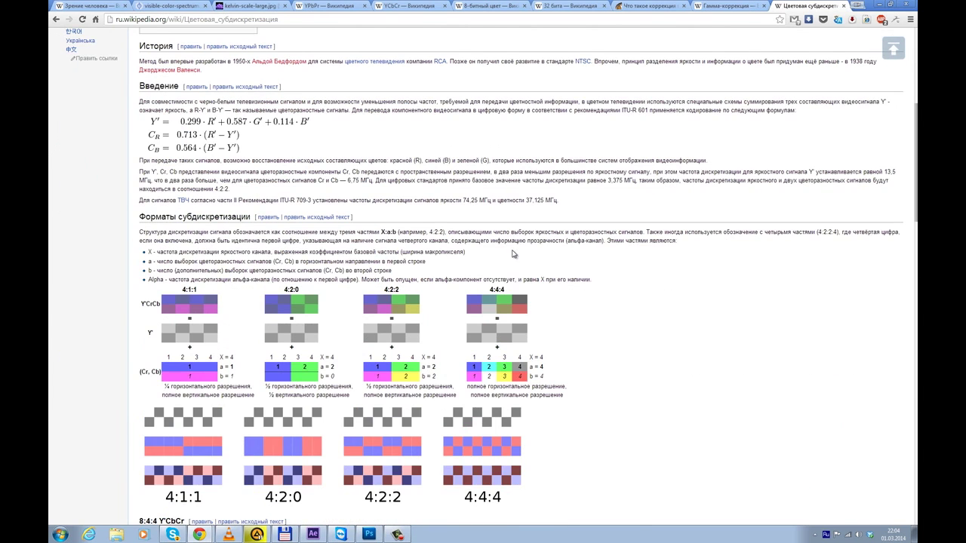
pyautogui.scroll(-1, 512, 254)
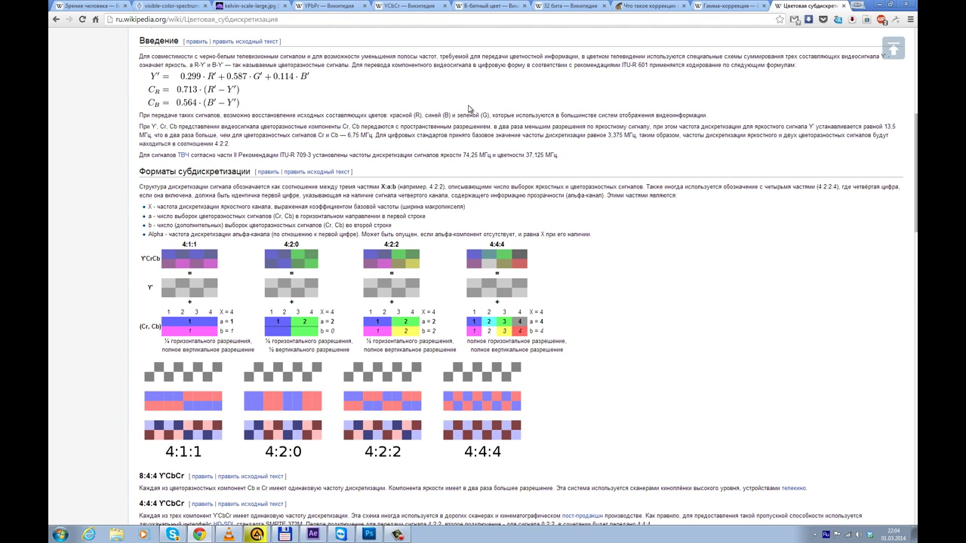
pyautogui.click(465, 20)
pyautogui.scroll(-3, 645, 234)
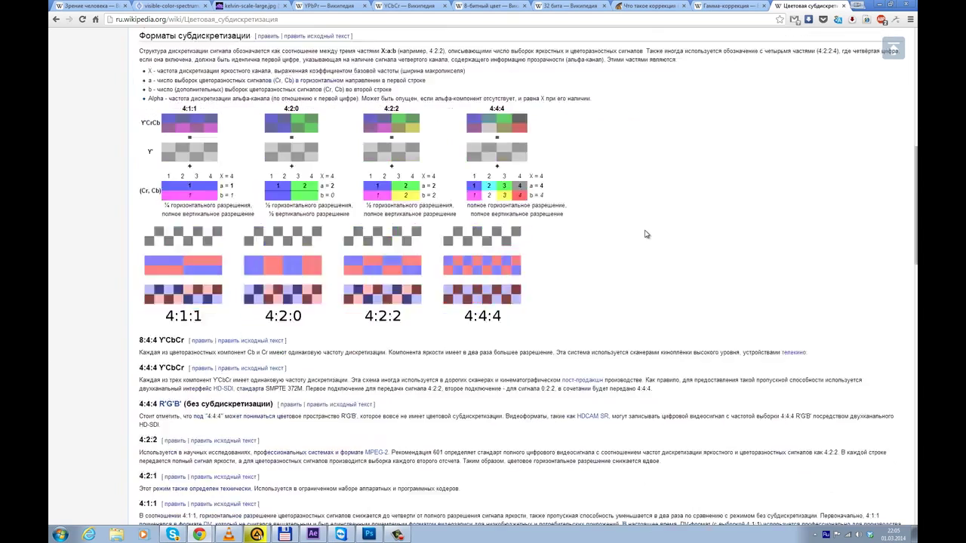
pyautogui.scroll(-2, 646, 234)
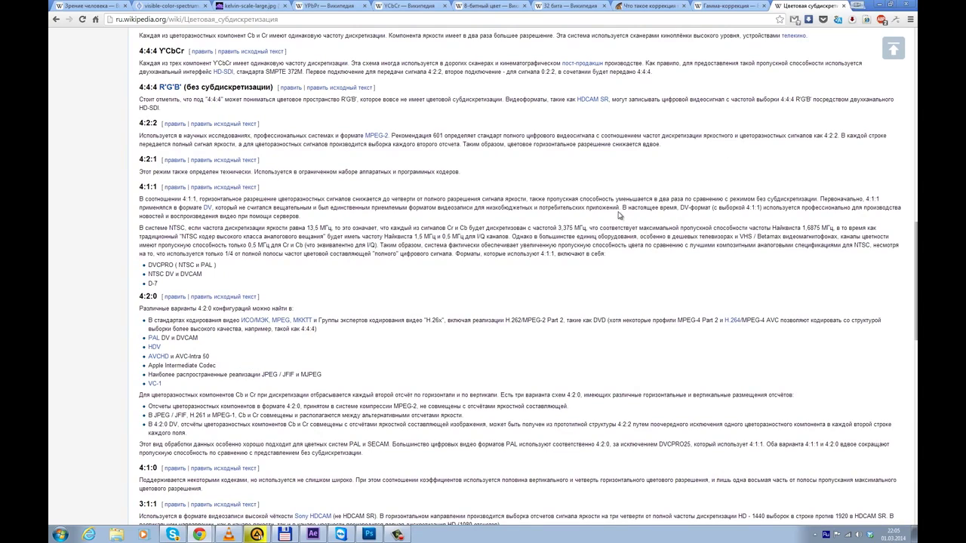
pyautogui.scroll(10, 619, 216)
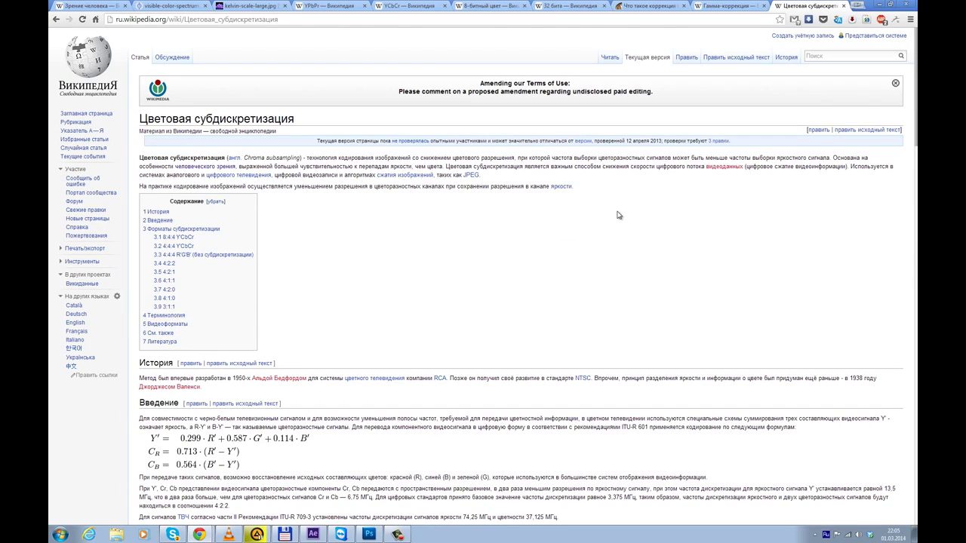
# - Switch back to After Effects and view the MVI_2274 composition at 100% with the man's head and shirt in frame
pyautogui.click(315, 535)
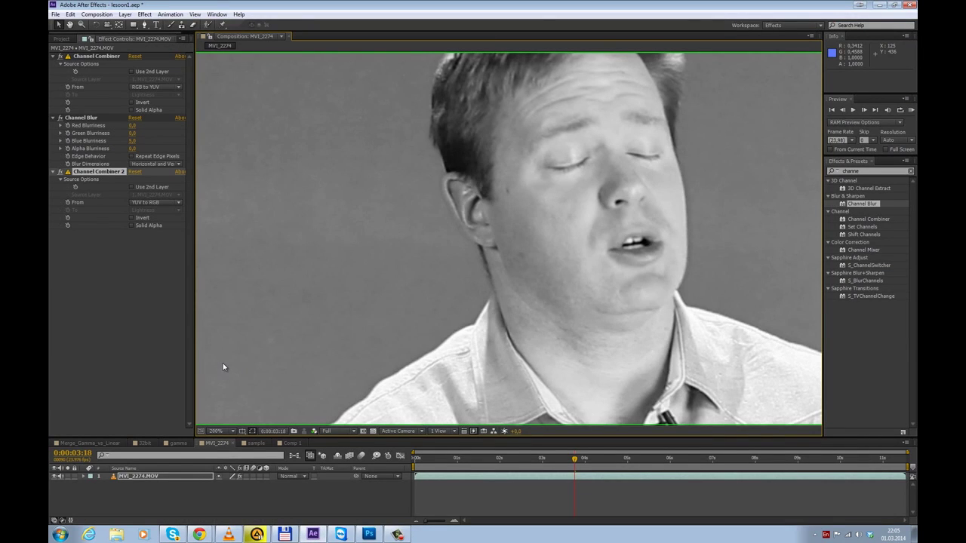
pyautogui.scroll(-1, 576, 194)
pyautogui.moveTo(578, 195); pyautogui.dragTo(508, 157)
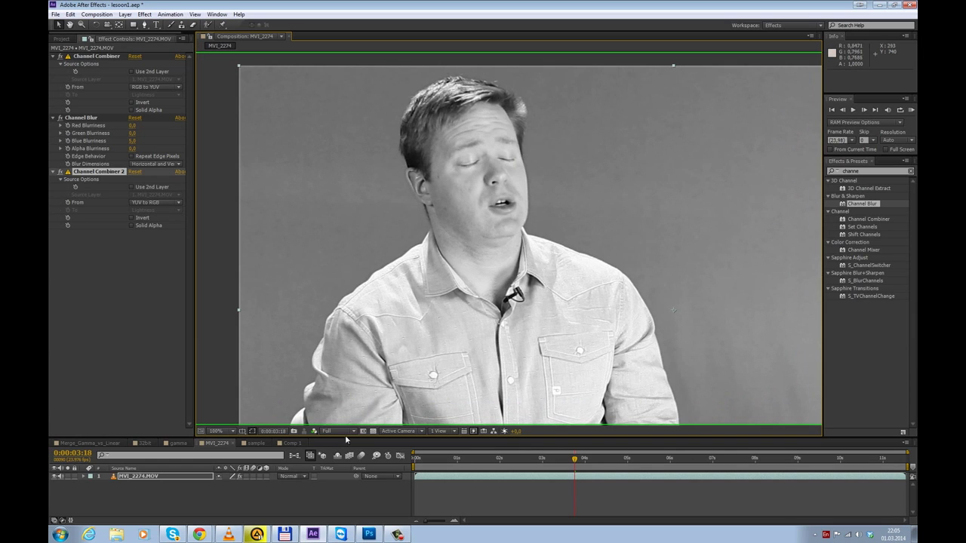
# - Switch to Chrome, search for cmivfx in a new tab and open the CMIVFX Universe site
pyautogui.click(200, 535)
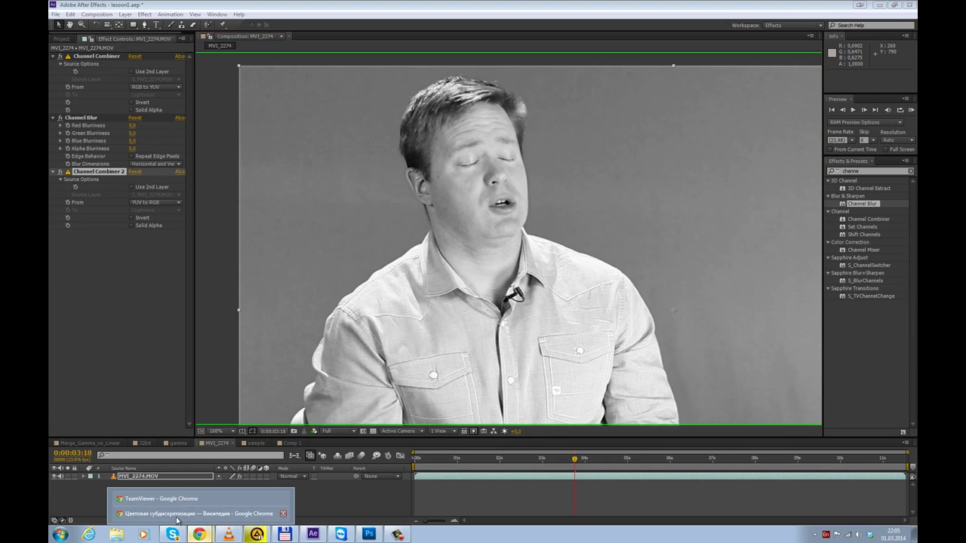
pyautogui.click(178, 516)
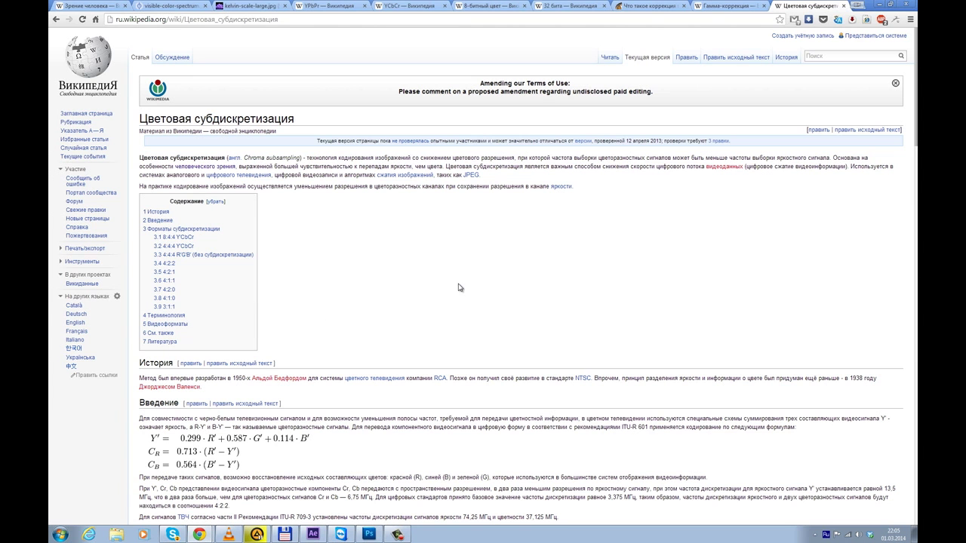
pyautogui.hotkey('ctrl', 't')
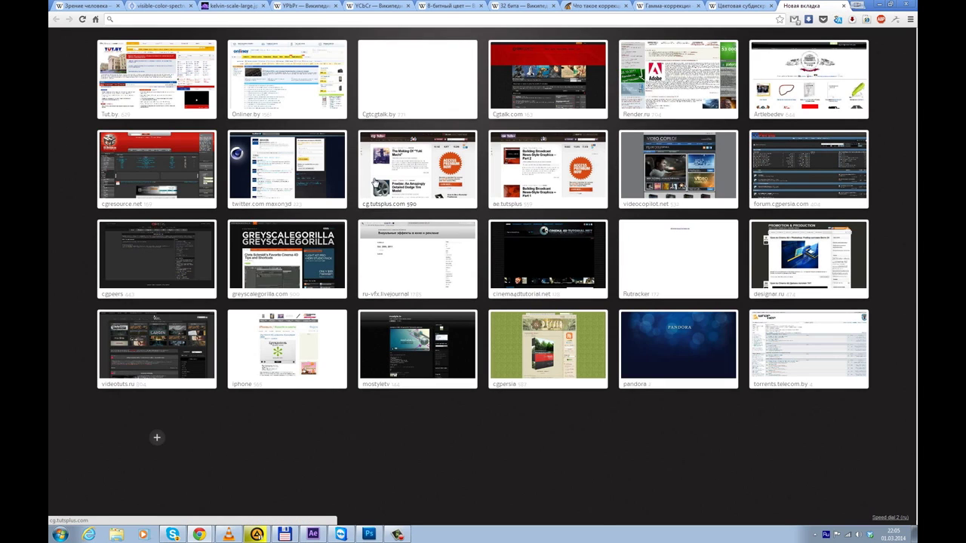
pyautogui.write('сьшмач')
pyautogui.press('Down')
pyautogui.press('Return')
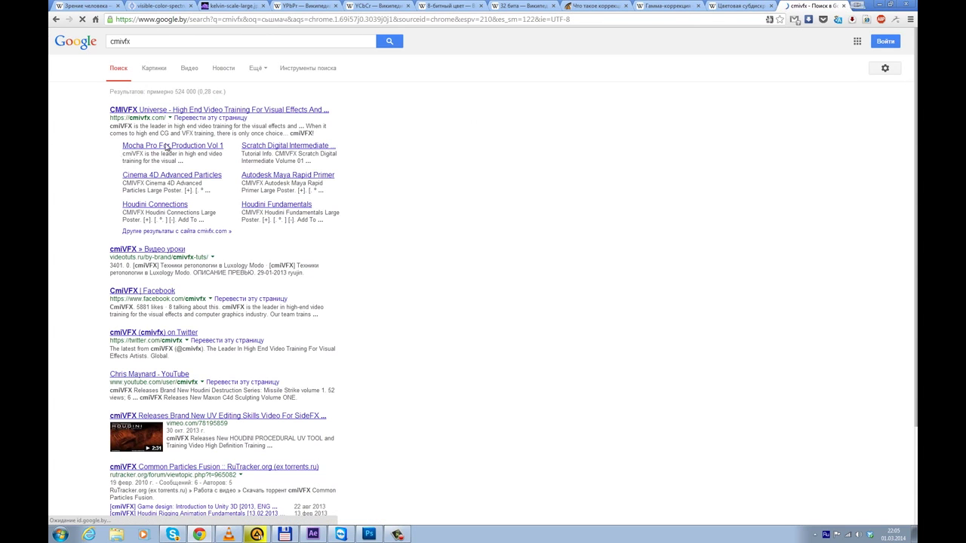
pyautogui.click(290, 111)
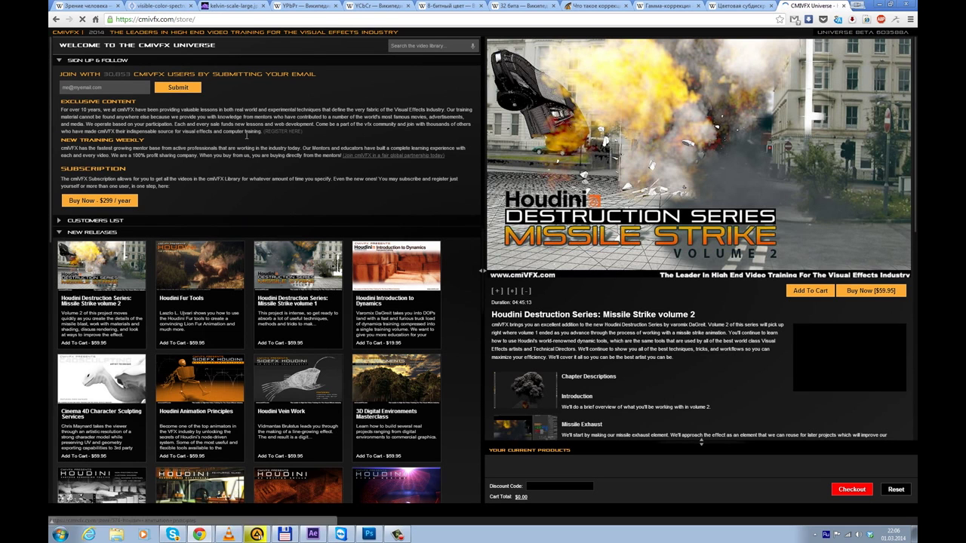
# - Collapse the New Releases section and expand the Nuke category to look through its training videos
pyautogui.scroll(-1, 147, 129)
pyautogui.scroll(-2, 147, 129)
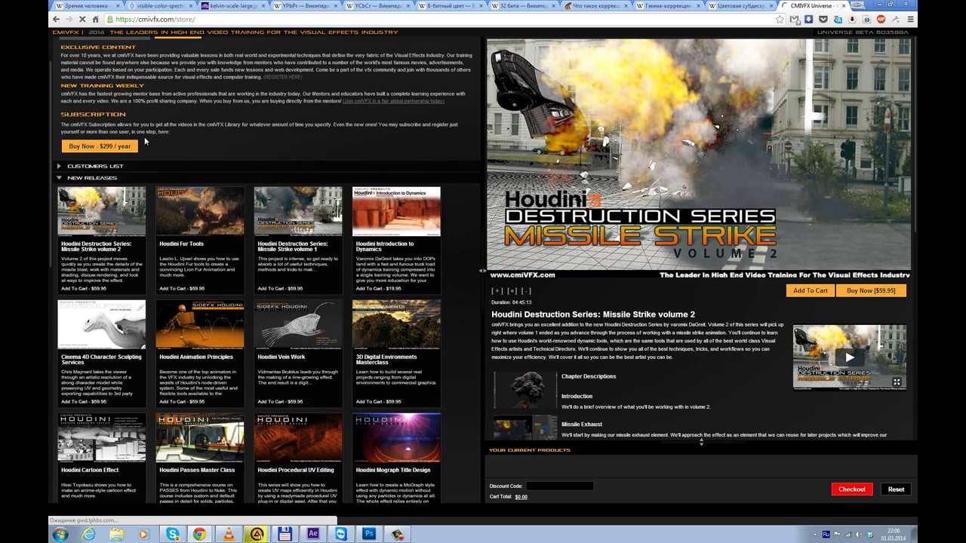
pyautogui.scroll(1, 86, 160)
pyautogui.click(83, 173)
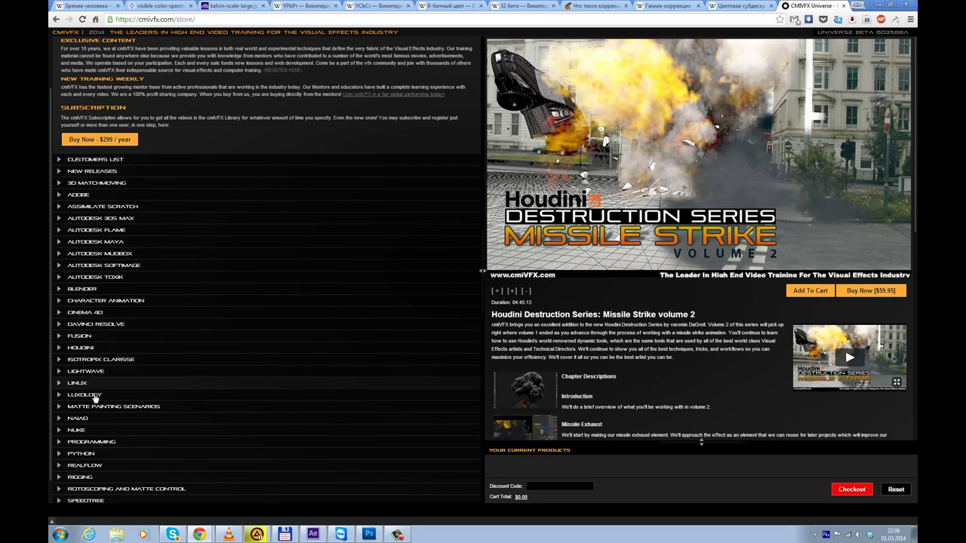
pyautogui.scroll(-1, 96, 411)
pyautogui.click(113, 416)
pyautogui.scroll(-1, 216, 275)
pyautogui.scroll(-4, 219, 270)
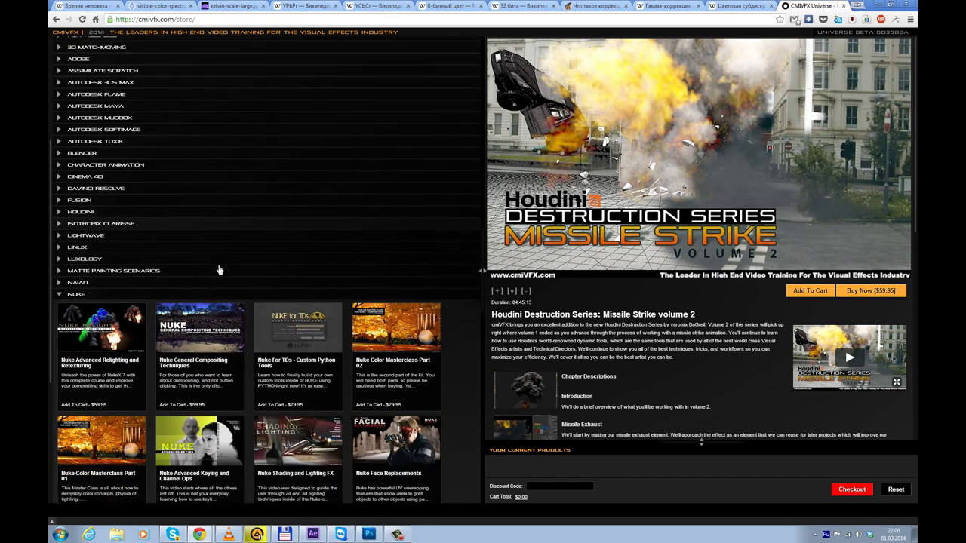
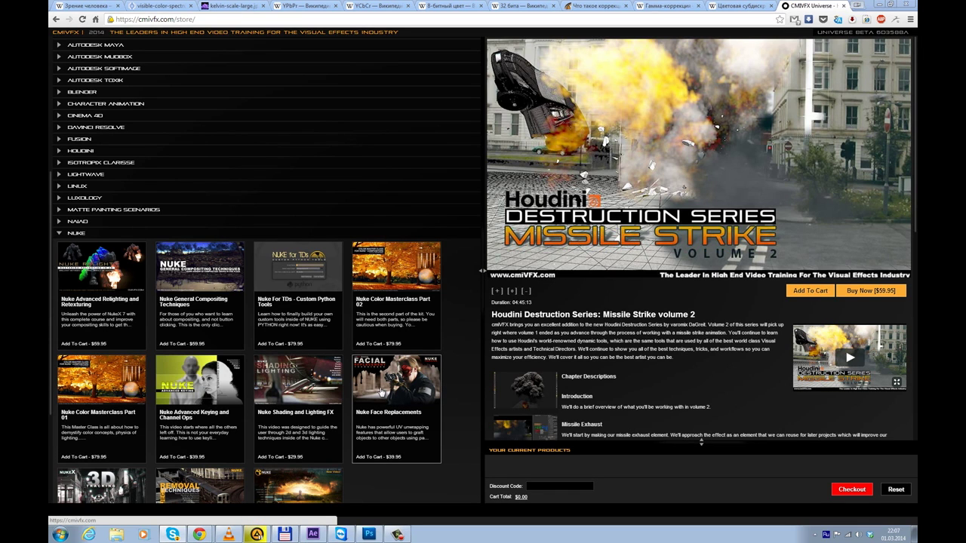
# - Switch to After Effects, enlarge the timeline area with the project items shown, and bring up the gamma composition
pyautogui.click(312, 535)
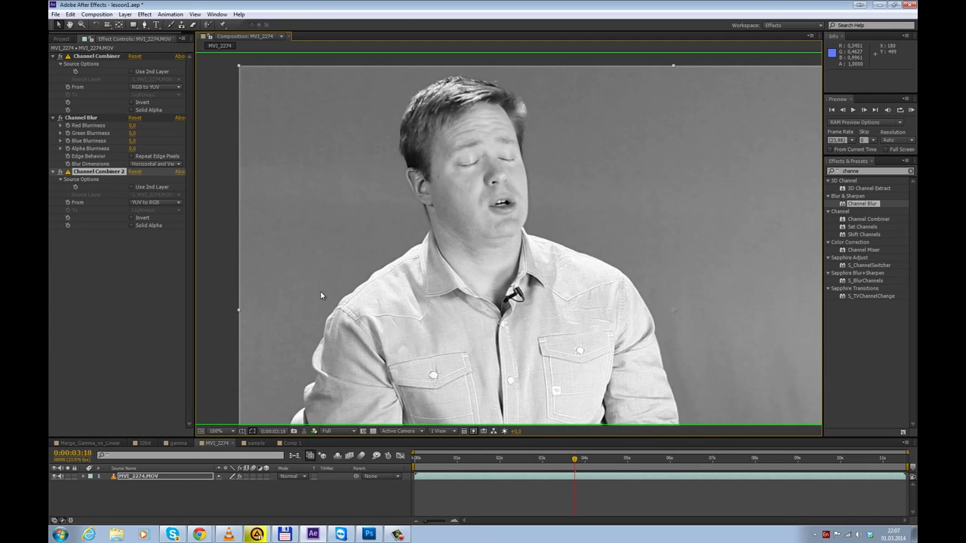
pyautogui.hotkey('alt', 'shift')
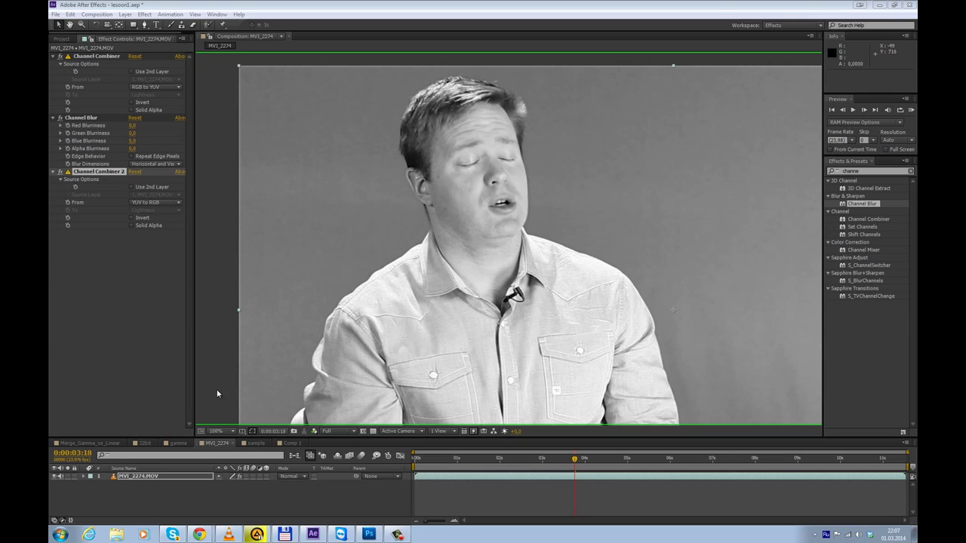
pyautogui.click(61, 38)
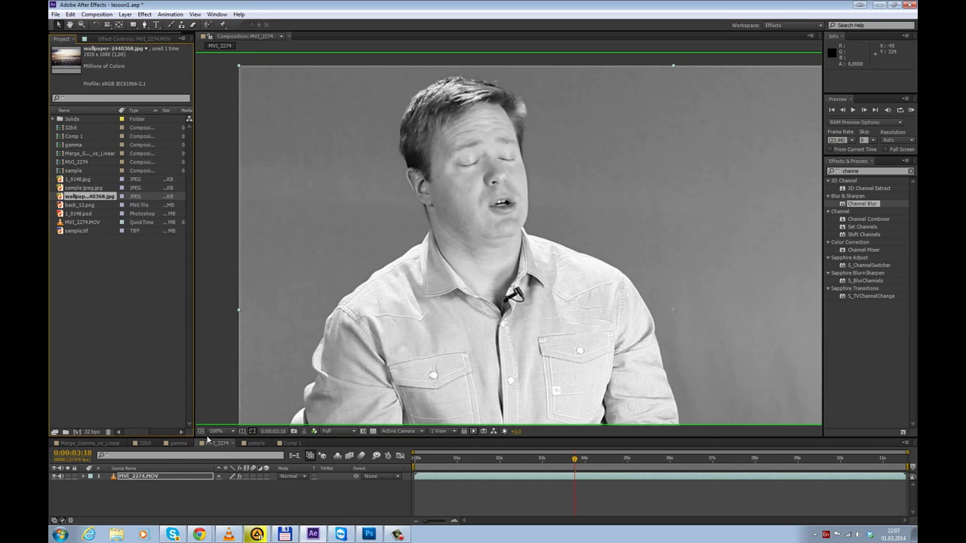
pyautogui.moveTo(207, 438); pyautogui.dragTo(270, 322)
pyautogui.click(255, 326)
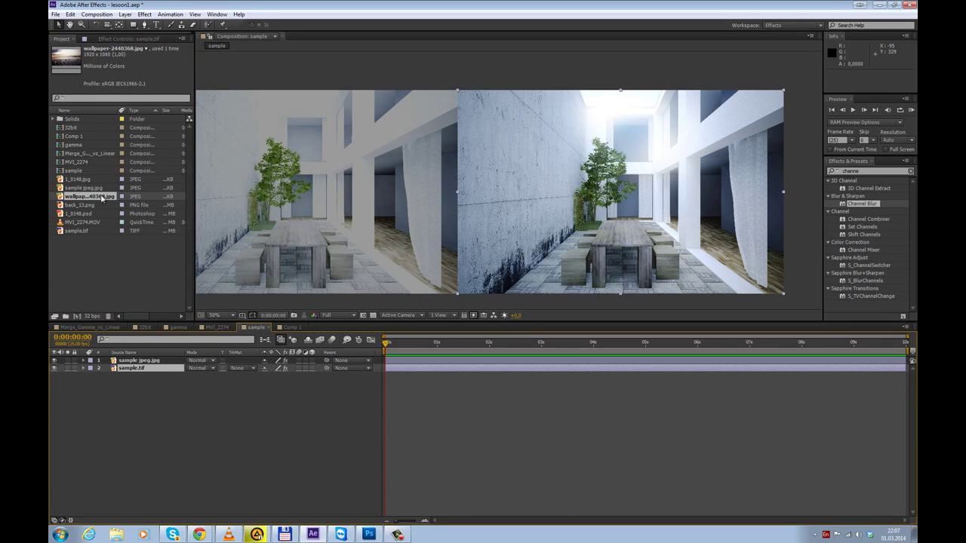
pyautogui.moveTo(85, 196); pyautogui.dragTo(185, 331)
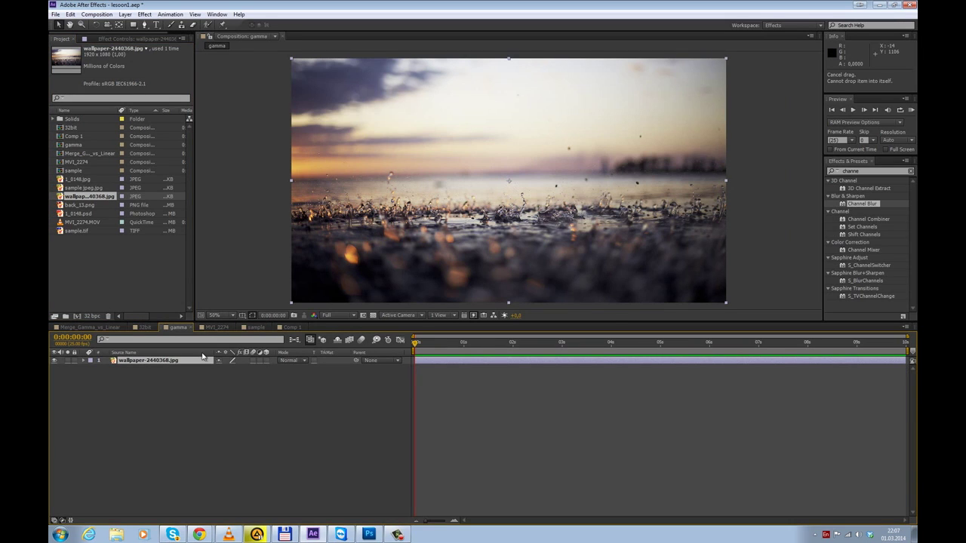
# - Set the project's color working space to None in the project settings
pyautogui.click(125, 256)
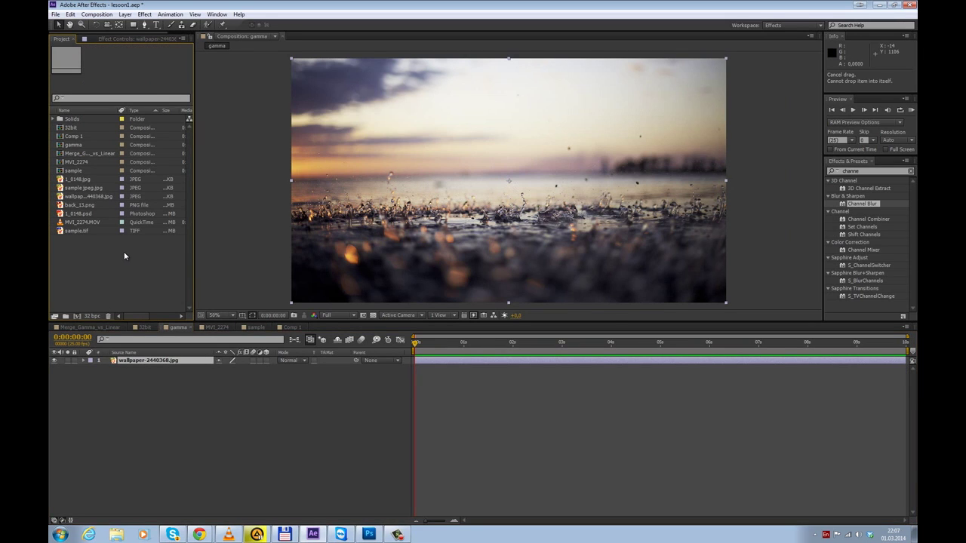
pyautogui.hotkey('ctrl', 'alt', 'shift', 'k')
pyautogui.click(185, 224)
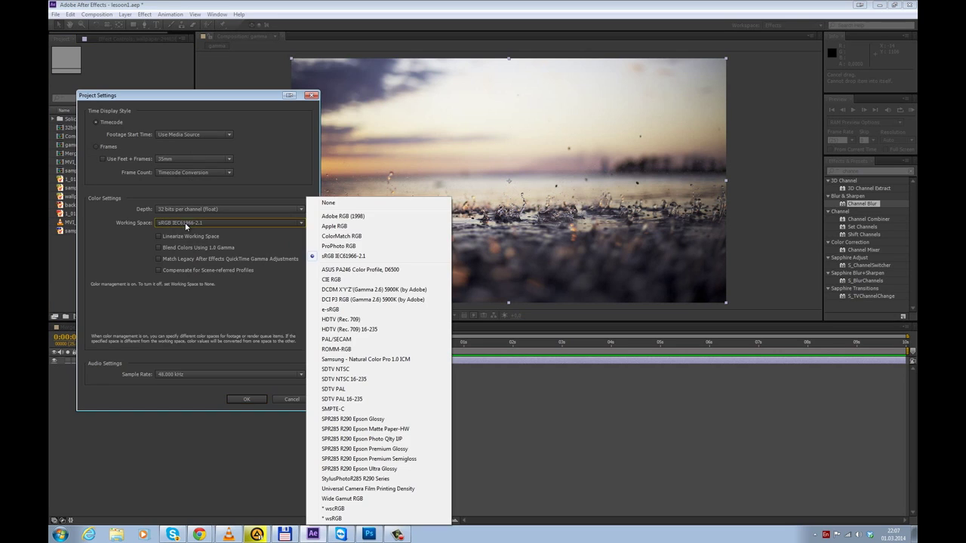
pyautogui.click(332, 203)
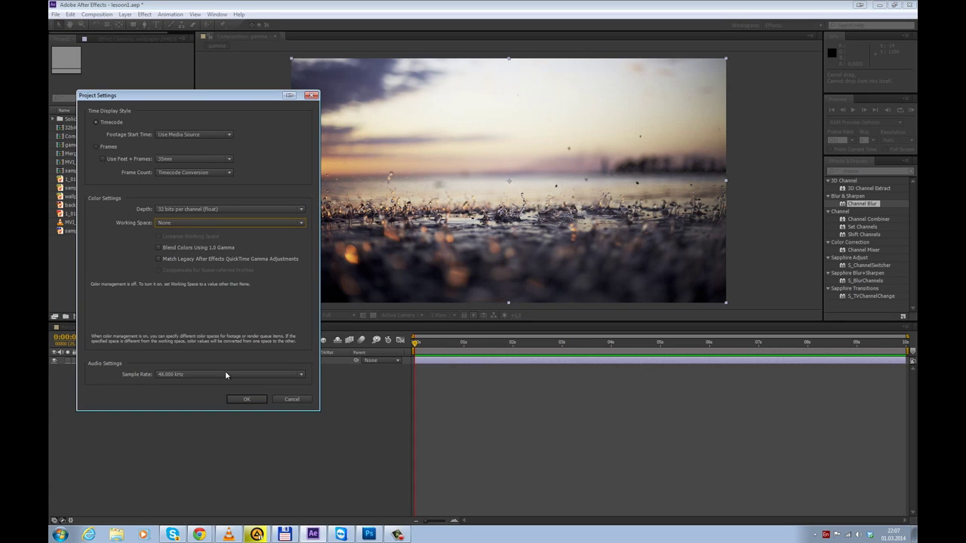
pyautogui.click(243, 400)
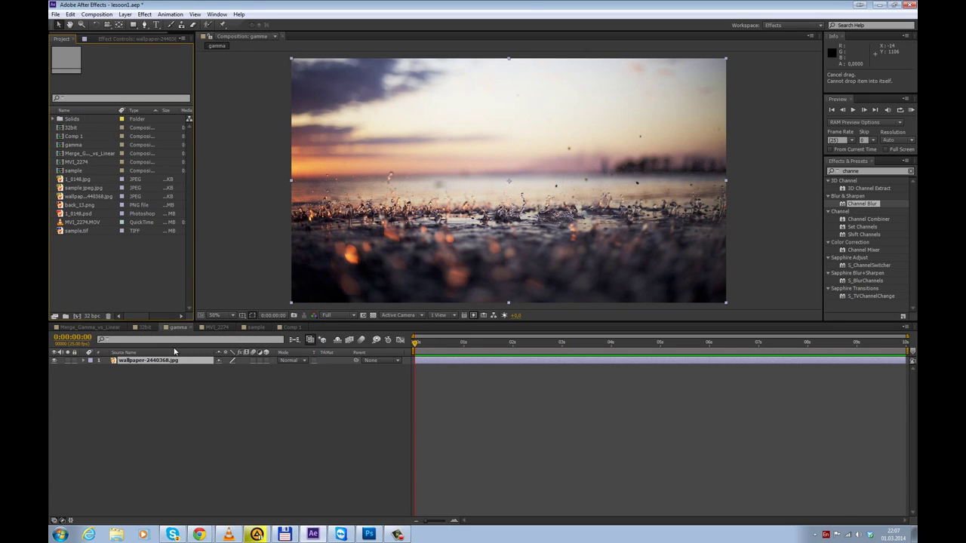
# - Check the color management options in the footage interpretation settings of wallpaper-2440368.jpg
pyautogui.click(82, 198)
pyautogui.hotkey('ctrl', 'alt', 'g')
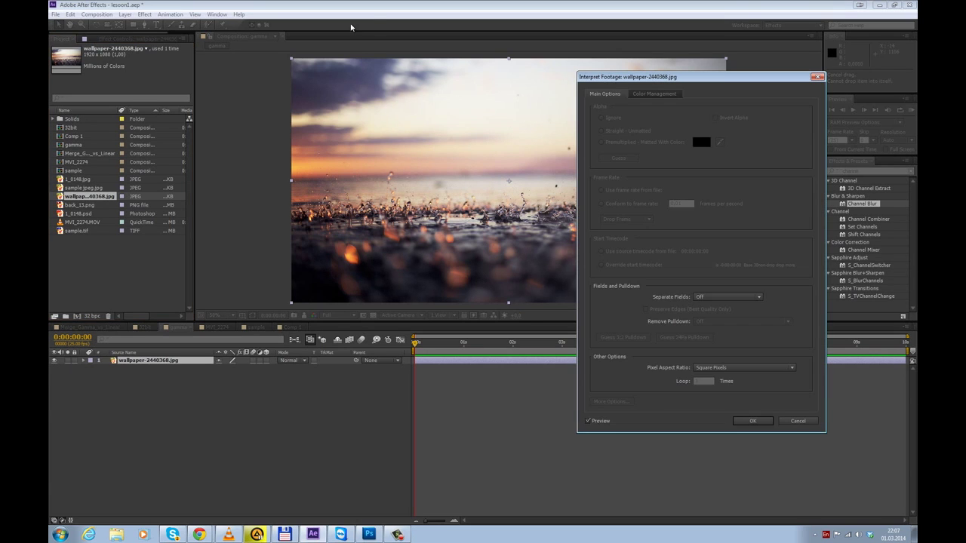
pyautogui.click(654, 93)
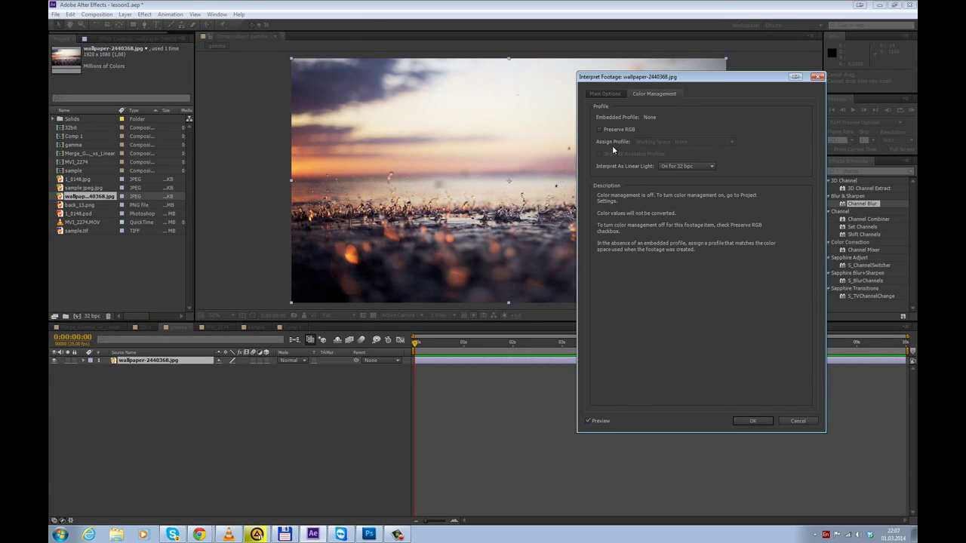
pyautogui.click(752, 422)
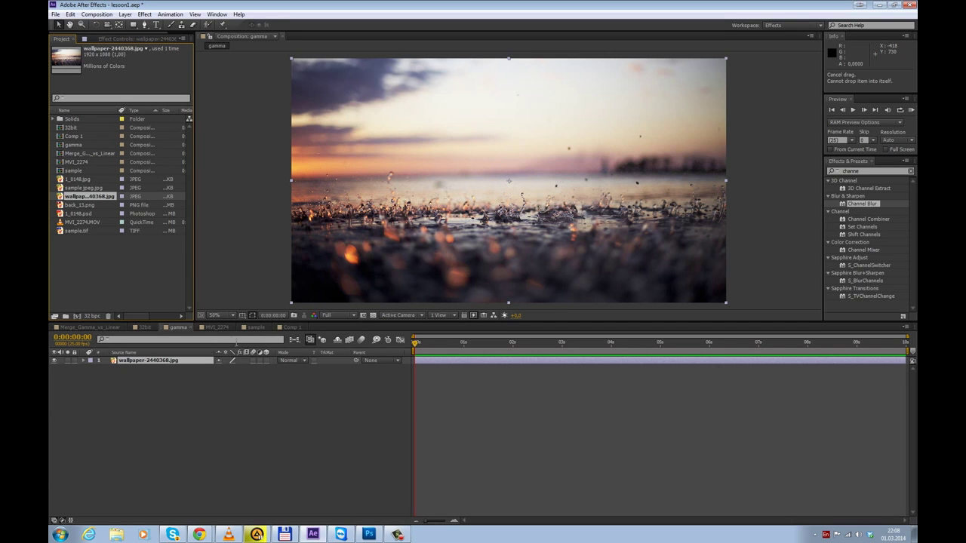
# - Delete the Curves and S_Glow effects from the sample.tif layer in the sample composition and return to the project items
pyautogui.click(257, 327)
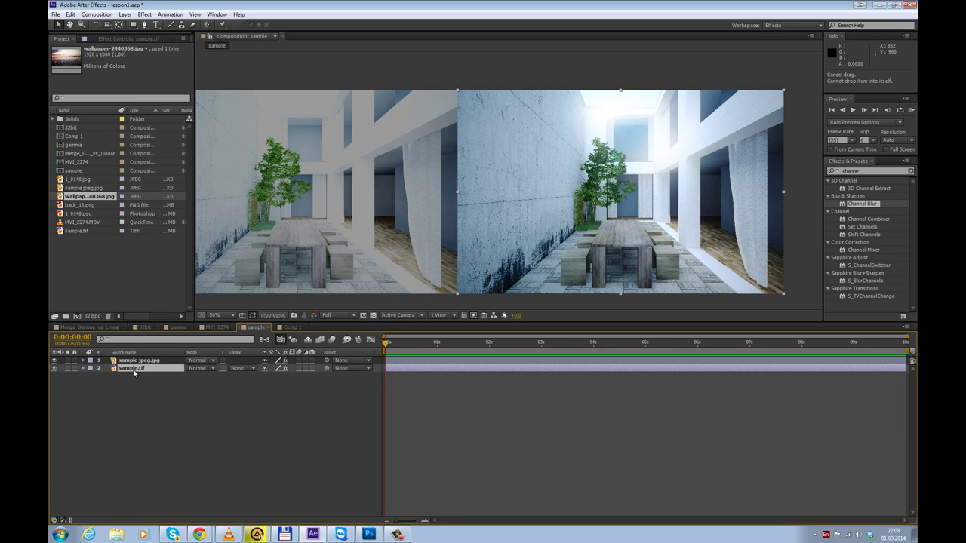
pyautogui.click(127, 39)
pyautogui.click(73, 57)
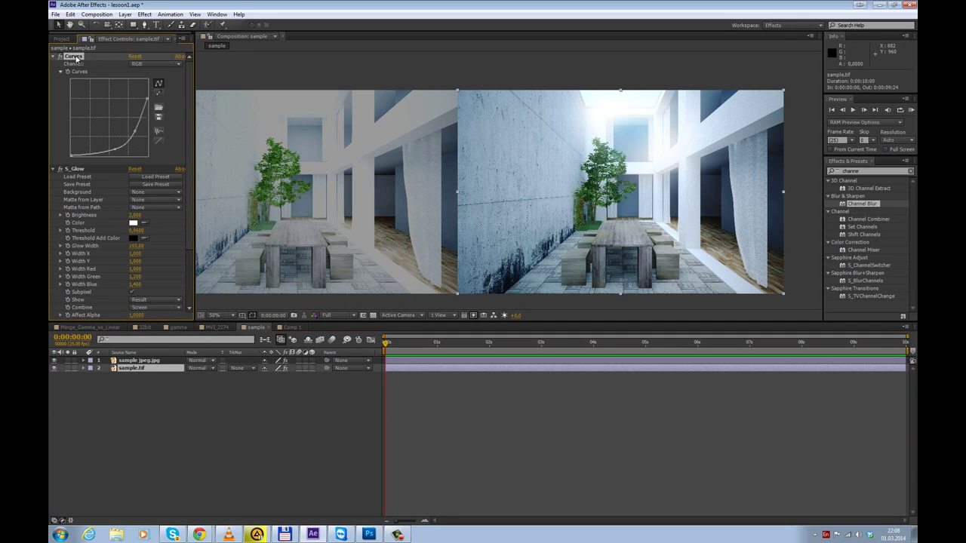
pyautogui.press('Delete')
pyautogui.click(73, 56)
pyautogui.press('Delete')
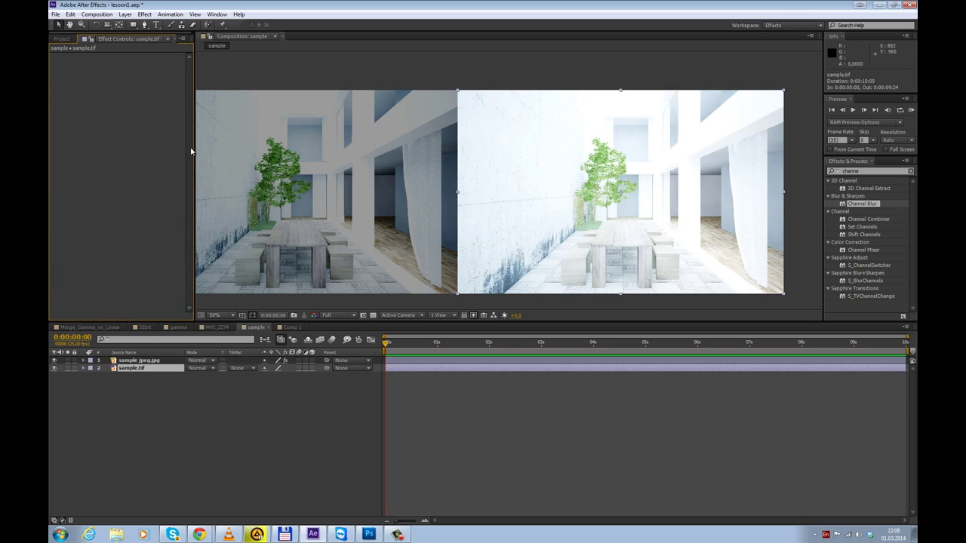
pyautogui.click(62, 39)
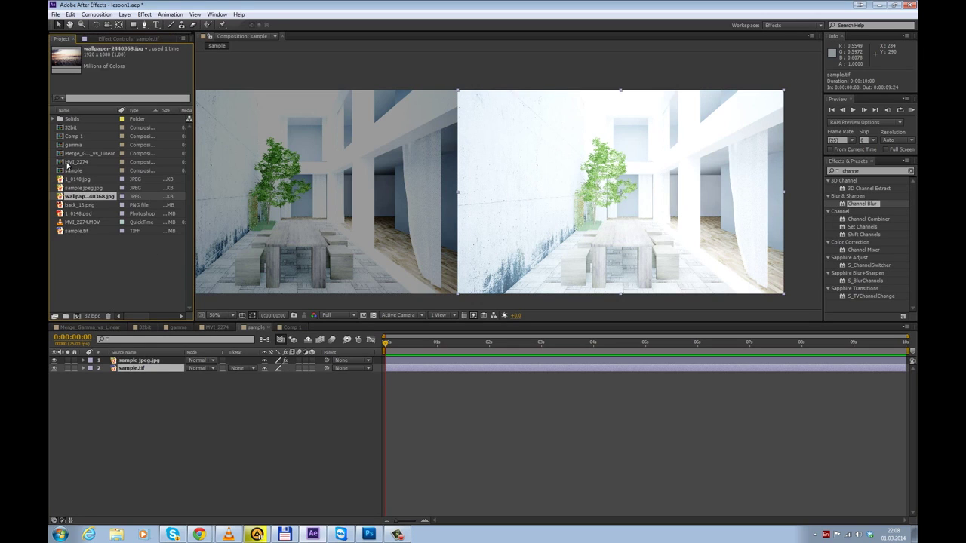
# - Turn off Preserve RGB in the color management interpretation settings of sample.tif
pyautogui.click(85, 231)
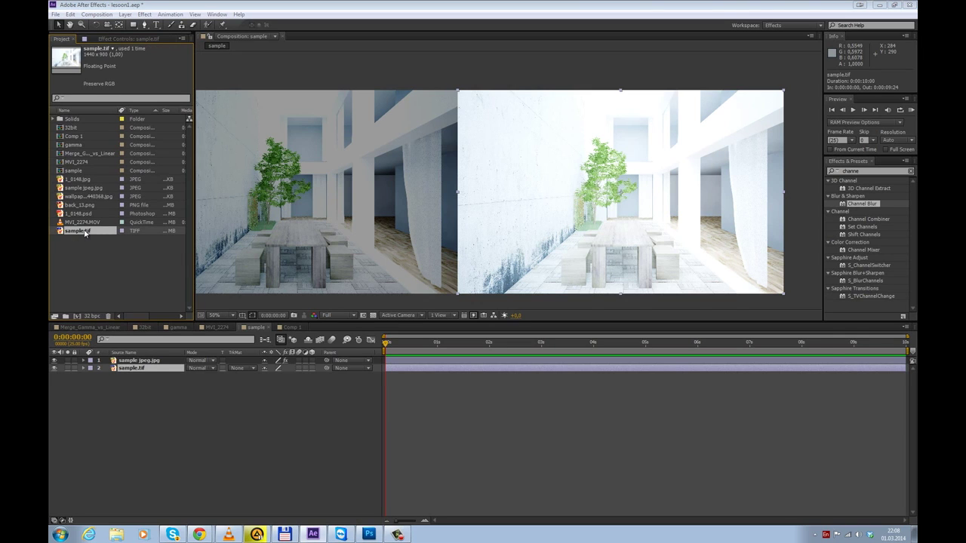
pyautogui.hotkey('ctrl', 'alt', 'g')
pyautogui.moveTo(688, 79); pyautogui.dragTo(224, 71)
pyautogui.click(112, 100)
pyautogui.click(156, 124)
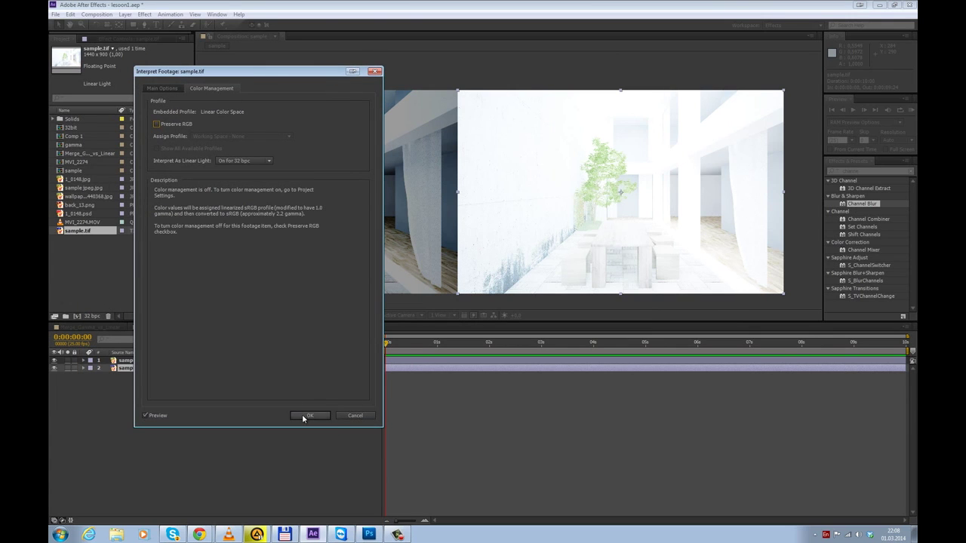
pyautogui.click(304, 415)
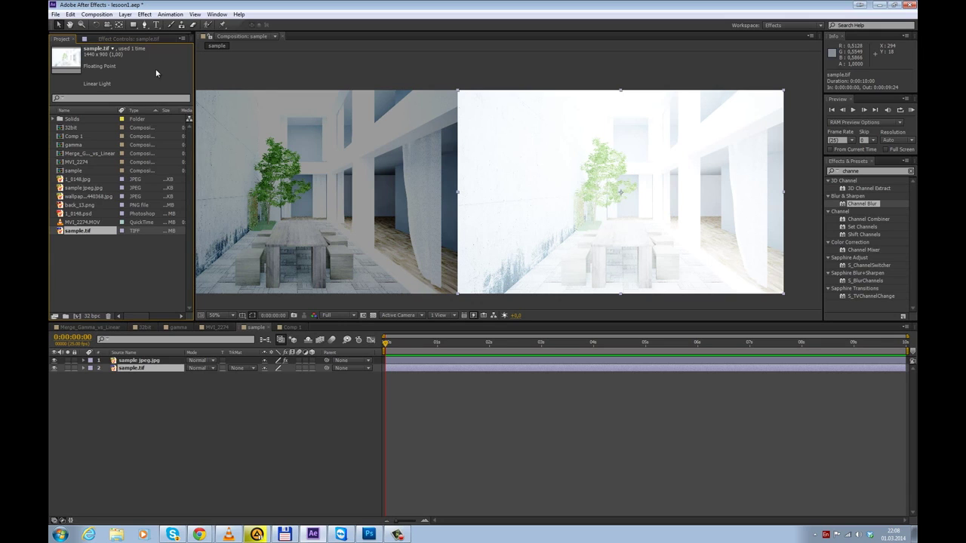
# - Turn Preserve RGB back on in the color management interpretation settings of sample.tif
pyautogui.click(76, 206)
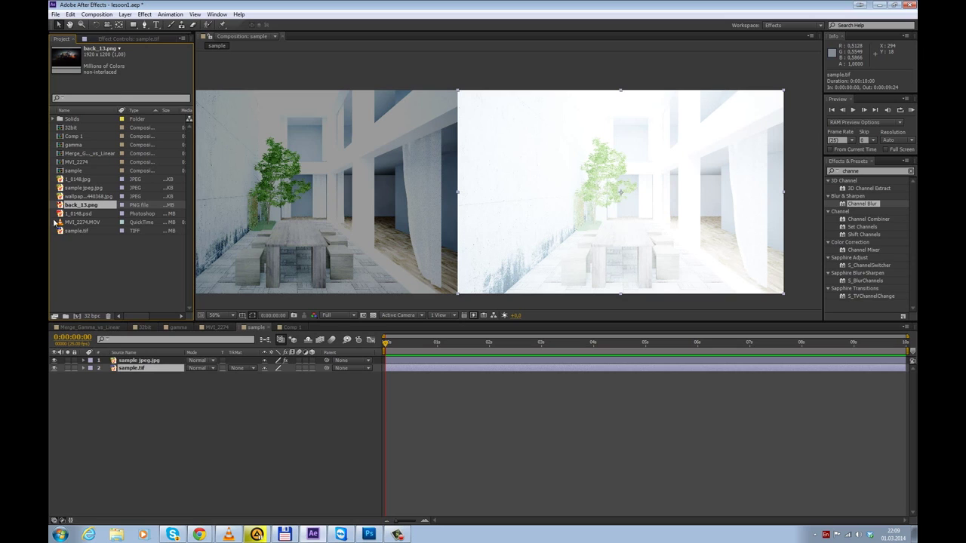
pyautogui.click(75, 230)
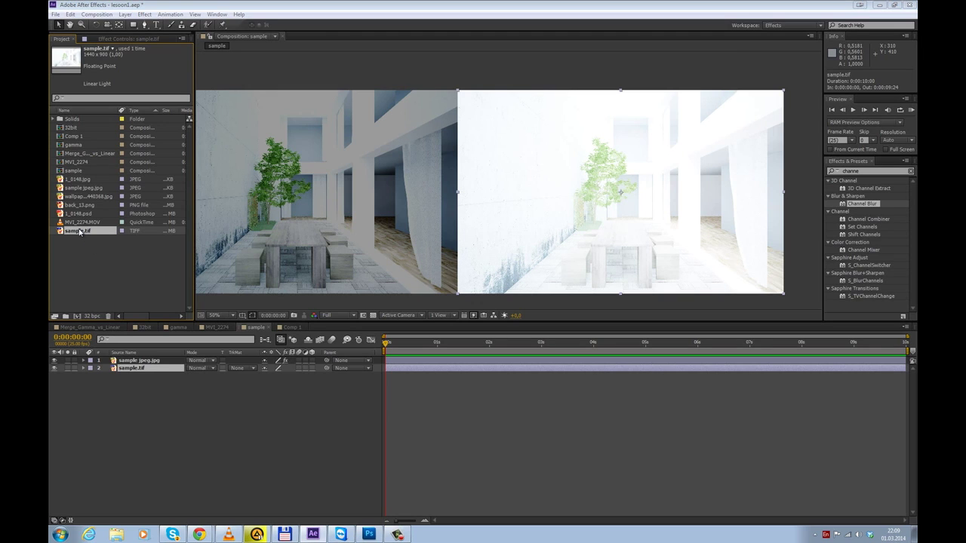
pyautogui.hotkey('ctrl', 'alt', 'g')
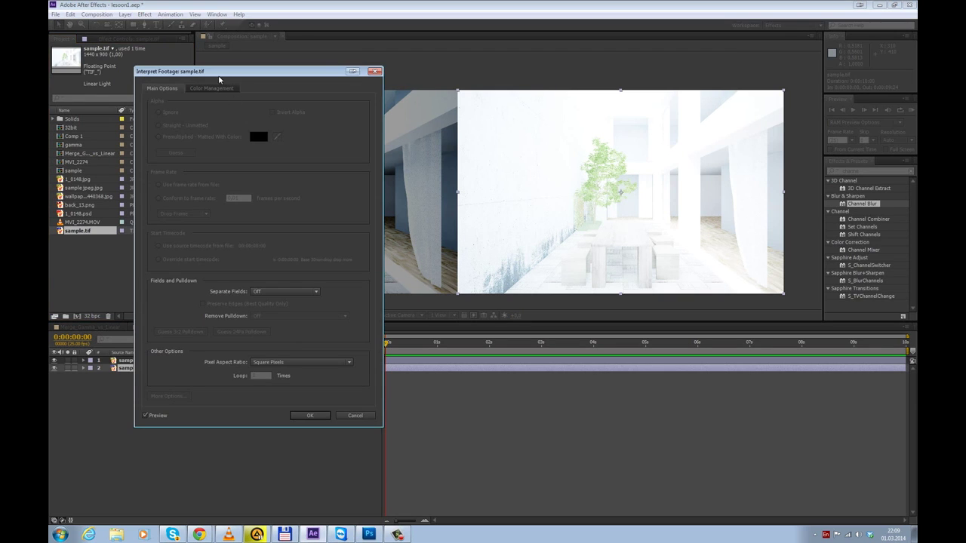
pyautogui.click(375, 71)
pyautogui.rightClick(83, 235)
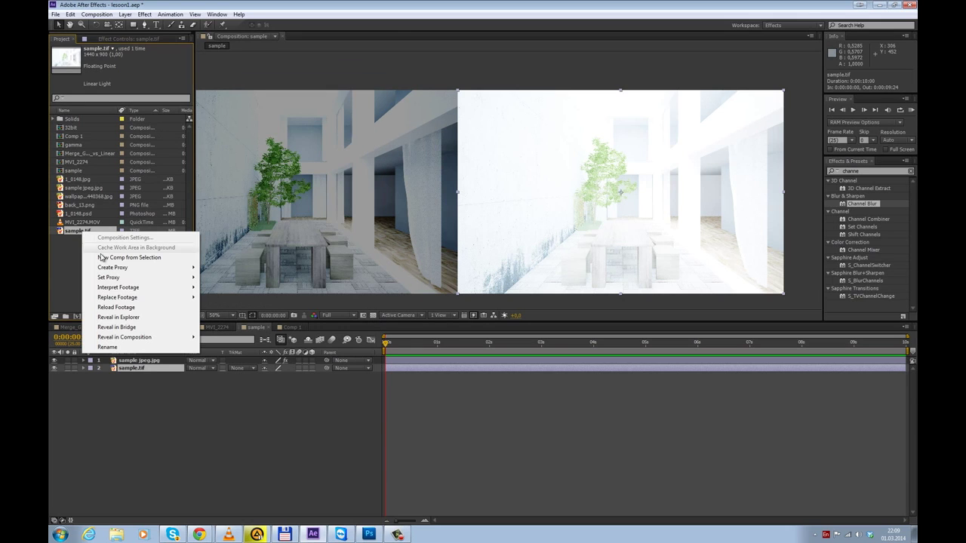
pyautogui.moveTo(118, 290)
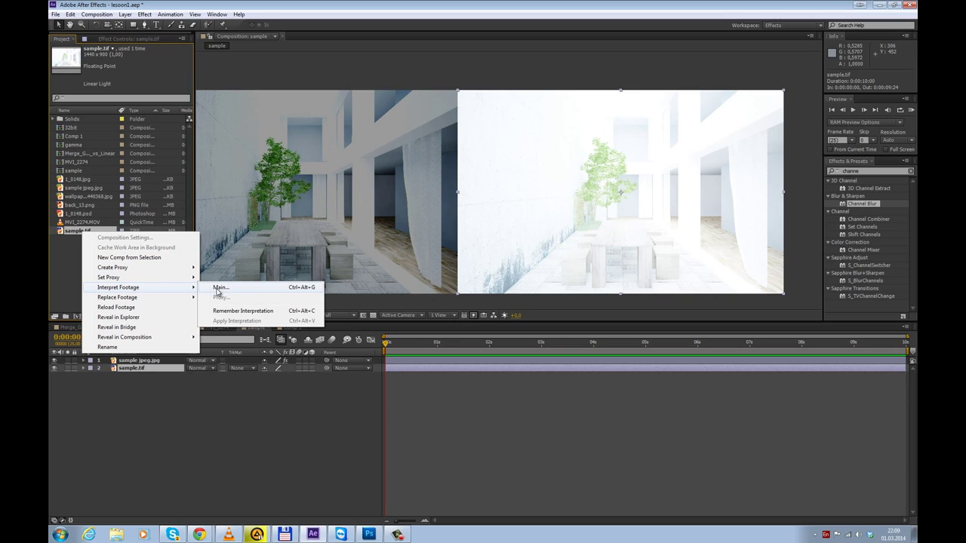
pyautogui.click(221, 288)
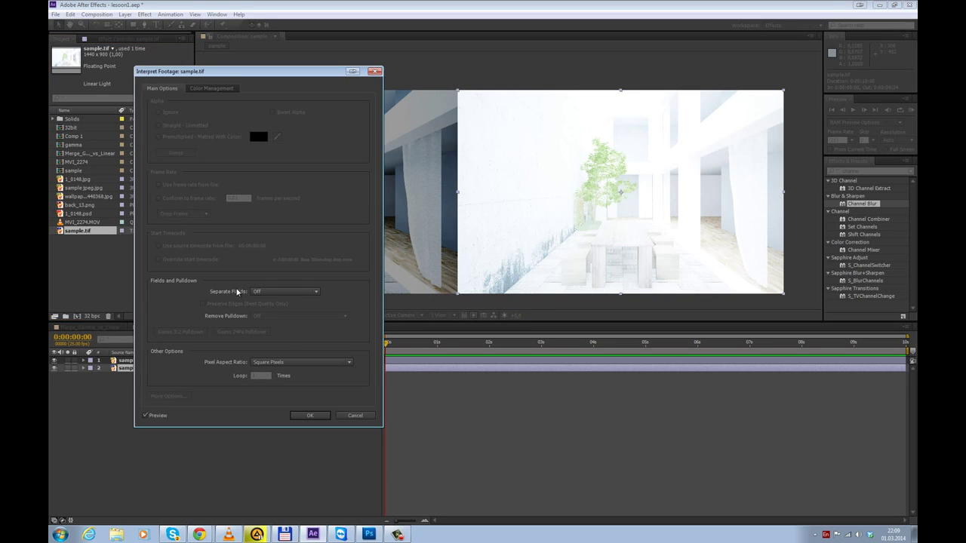
pyautogui.click(205, 92)
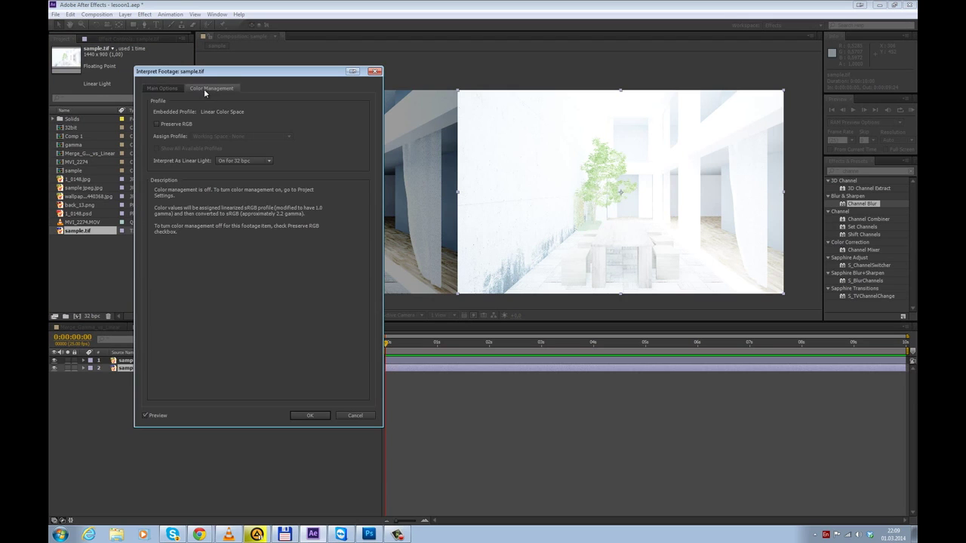
pyautogui.click(170, 126)
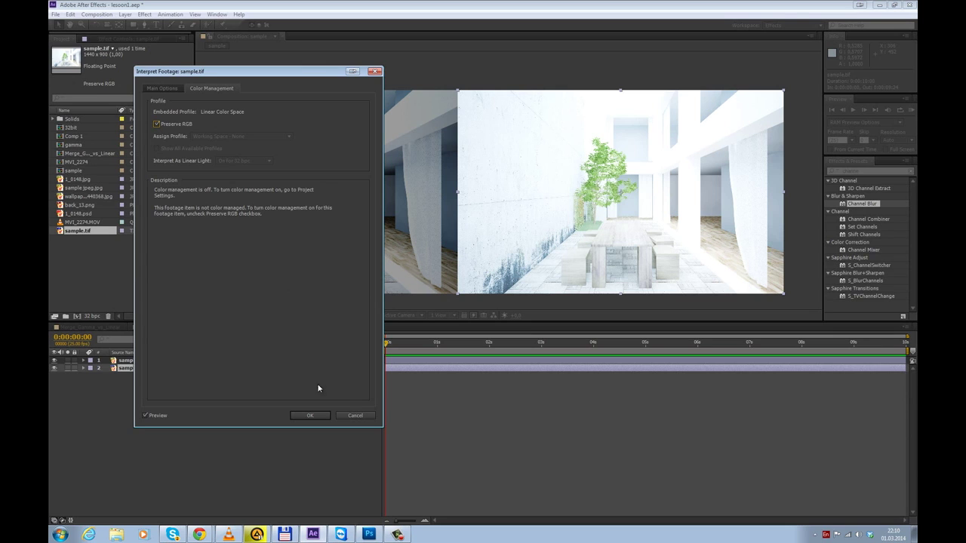
pyautogui.click(317, 416)
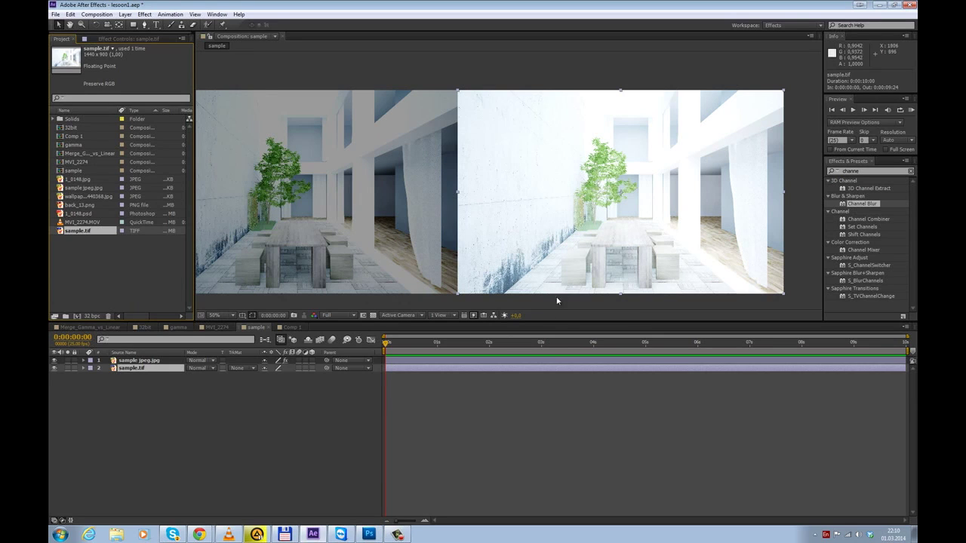
# - Bring up the gamma composition and enlarge the viewer area above the timeline
pyautogui.moveTo(540, 350)
pyautogui.mouseDown()
pyautogui.moveTo(582, 344)
pyautogui.moveTo(534, 344)
pyautogui.mouseUp()
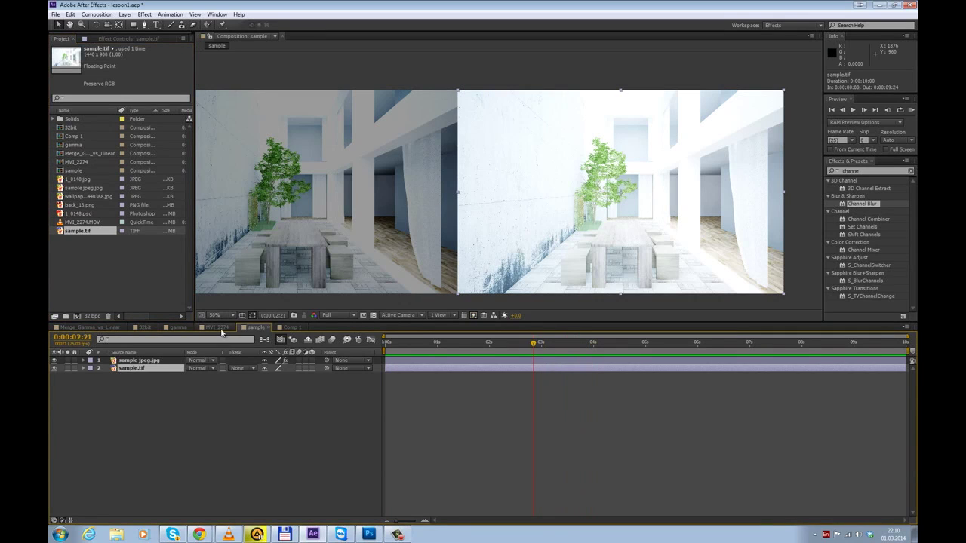
pyautogui.click(219, 329)
pyautogui.click(179, 329)
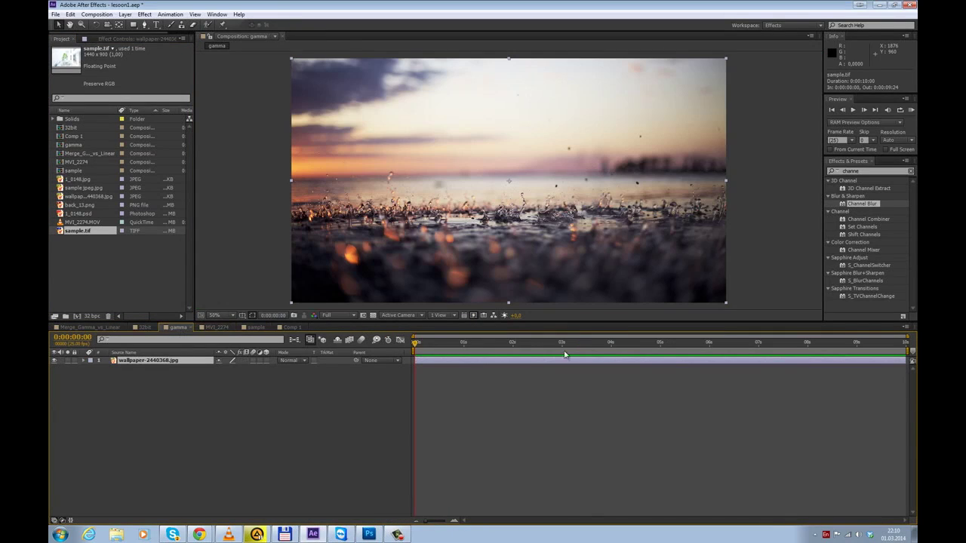
pyautogui.moveTo(605, 323); pyautogui.dragTo(606, 392)
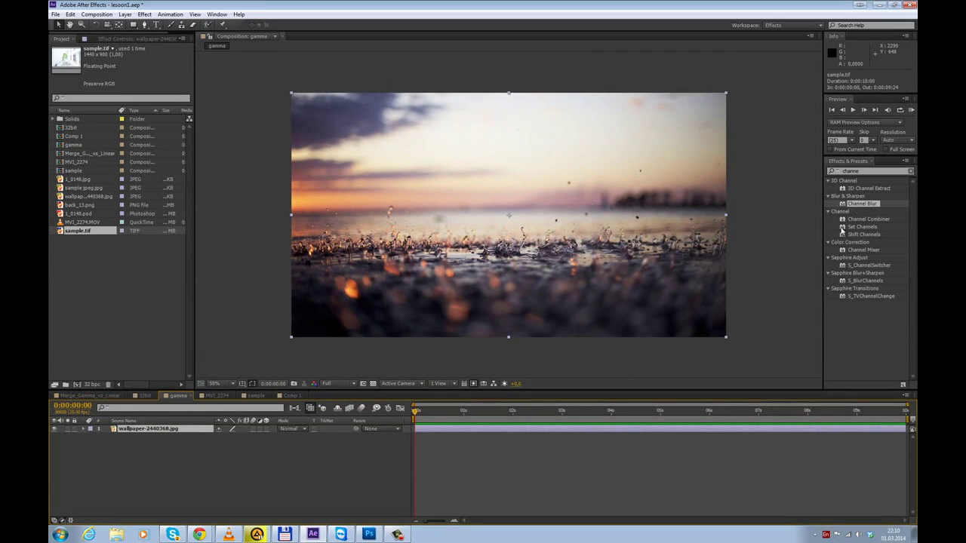
# - Search the effects for "fine" and apply SA Color Finesse 3 to the wallpaper-2440368.jpg layer
pyautogui.click(868, 170)
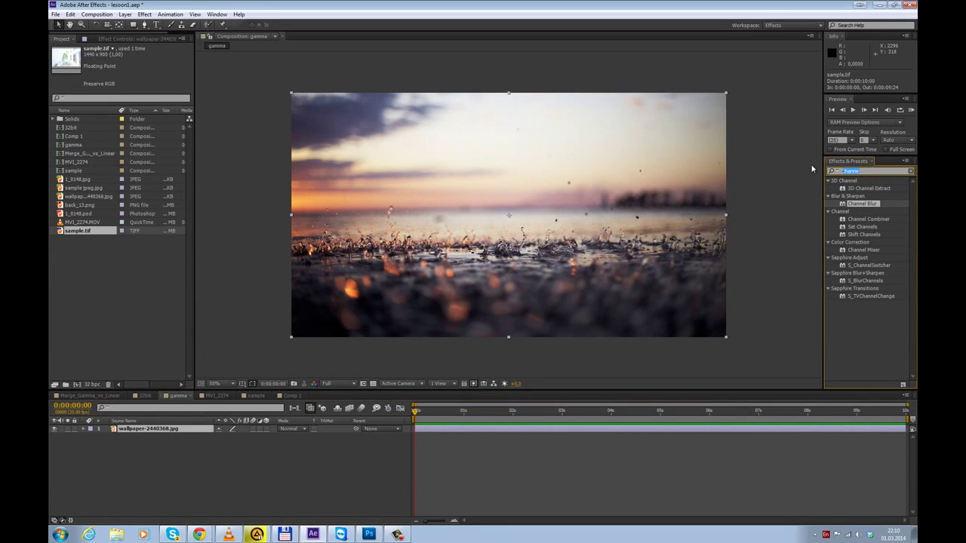
pyautogui.write('colorf')
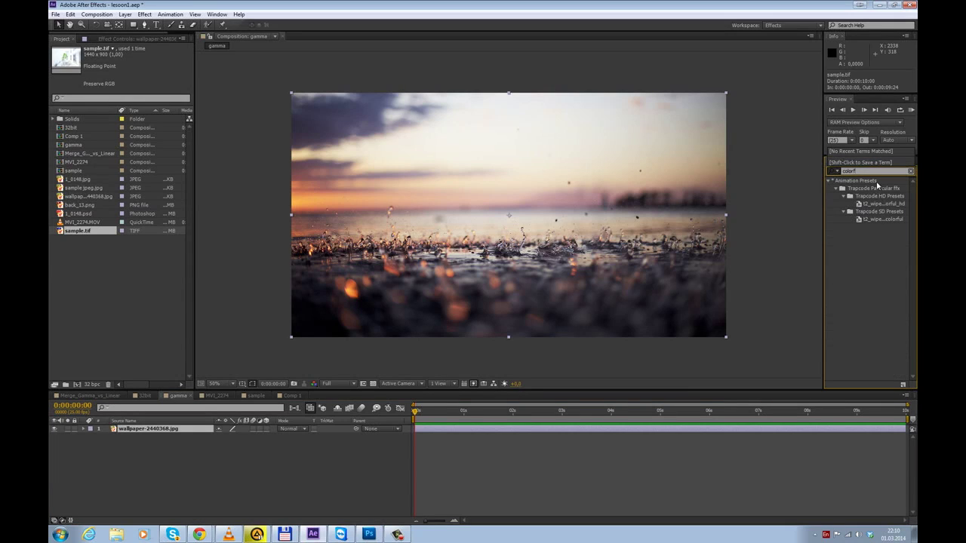
pyautogui.press('BackSpace')
pyautogui.press('BackSpace')
pyautogui.press('BackSpace')
pyautogui.press('BackSpace')
pyautogui.press('BackSpace')
pyautogui.press('BackSpace')
pyautogui.write('fine')
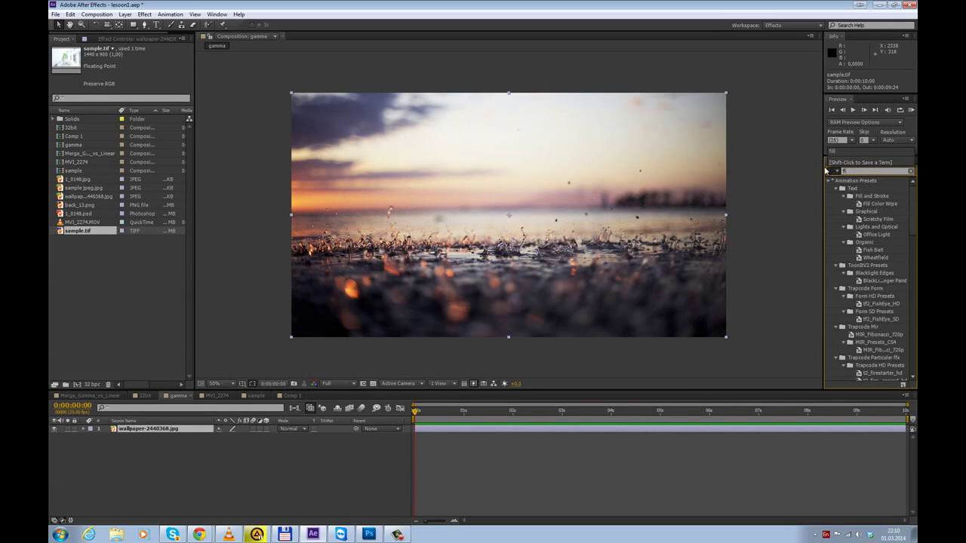
pyautogui.doubleClick(868, 202)
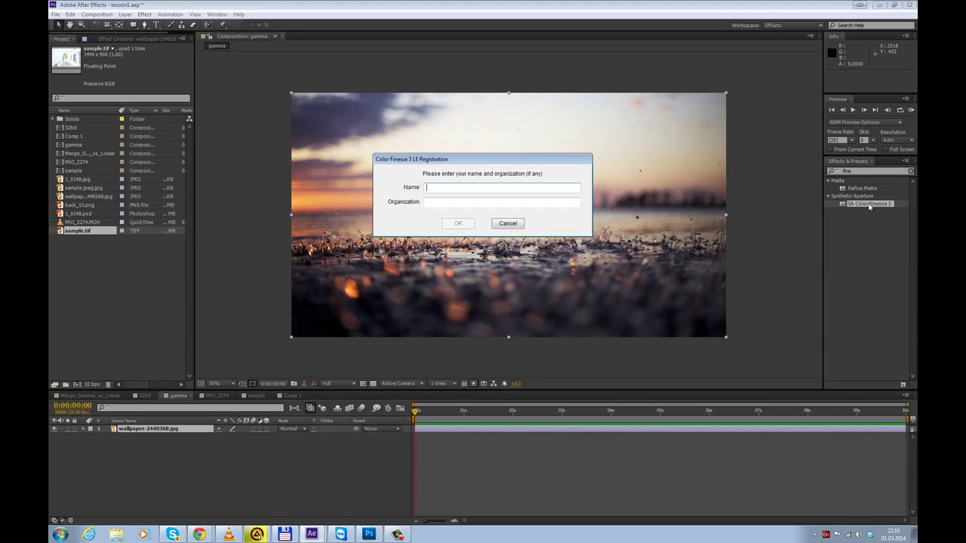
# - Fill in the name and organization in the Color Finesse 3 registration and decline the online registration
pyautogui.write('aerherhrth')
pyautogui.click(487, 203)
pyautogui.write('sdtykdytyk')
pyautogui.press('Return')
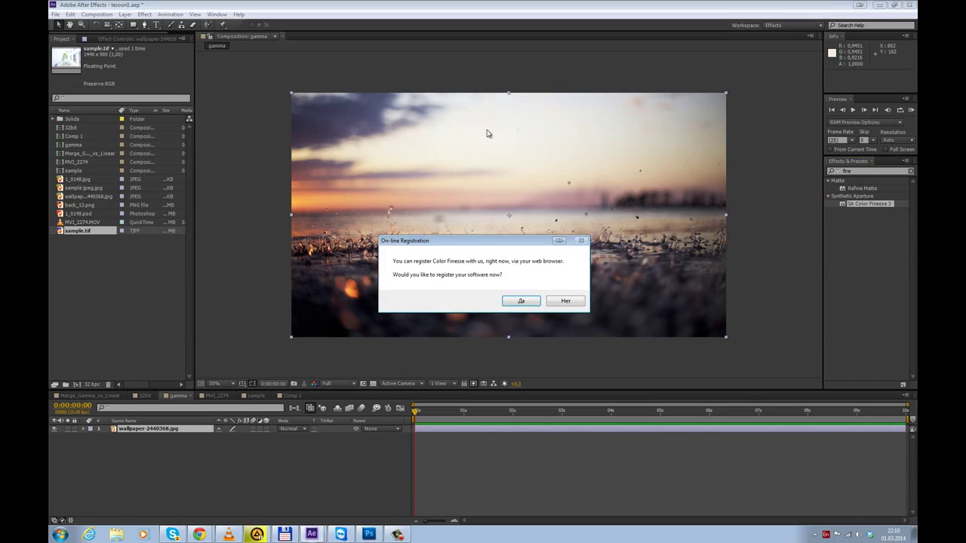
pyautogui.click(567, 303)
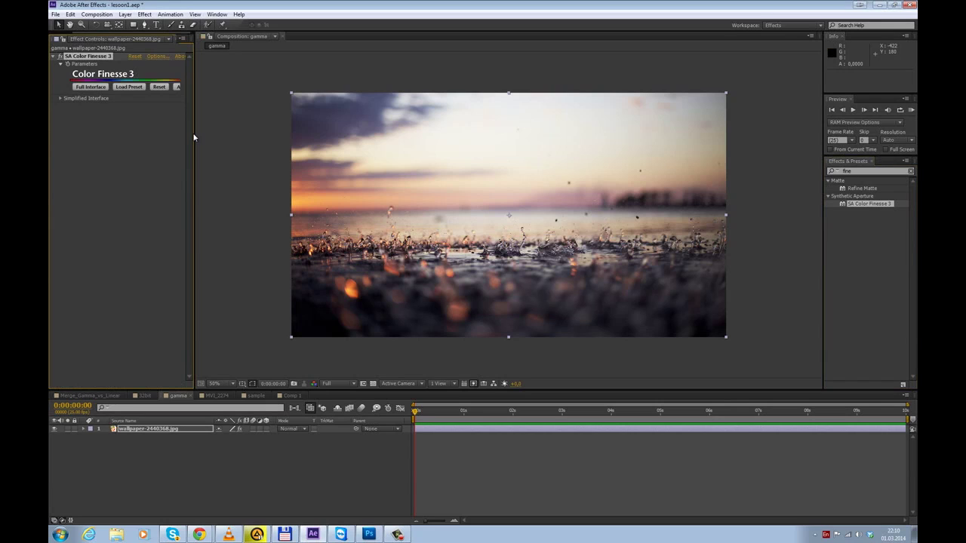
# - Expand the simplified interface of Color Finesse 3 and widen the effect controls to fit both columns of color wheels
pyautogui.moveTo(198, 142); pyautogui.dragTo(223, 141)
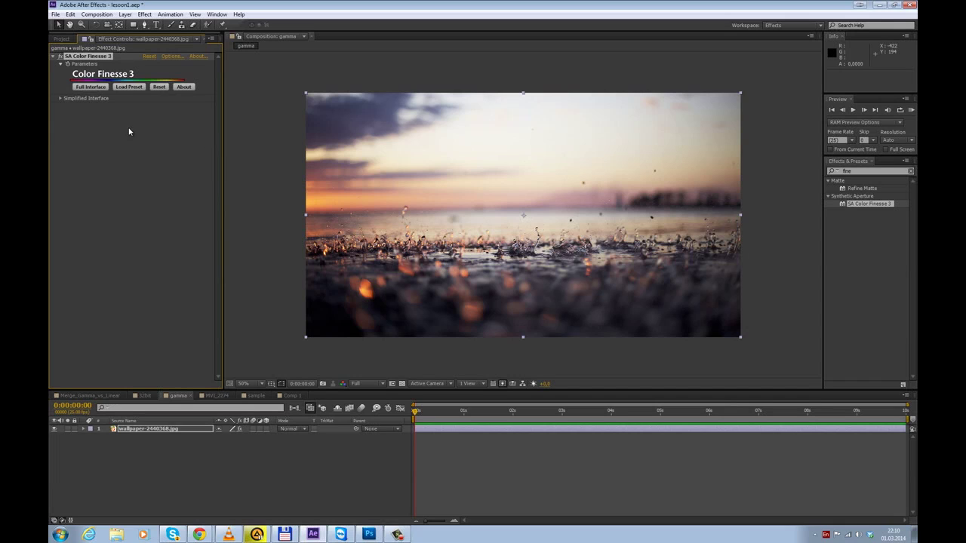
pyautogui.click(60, 98)
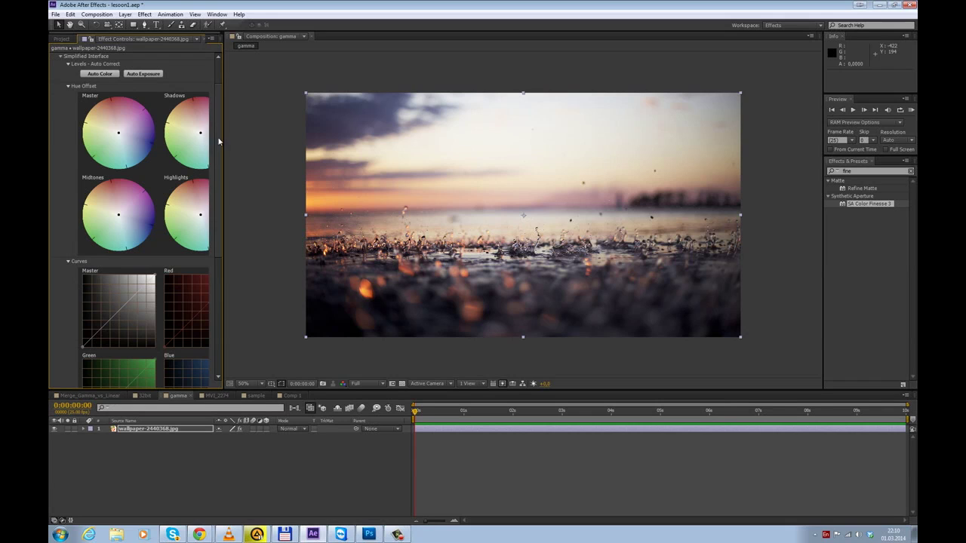
pyautogui.moveTo(221, 141); pyautogui.dragTo(259, 140)
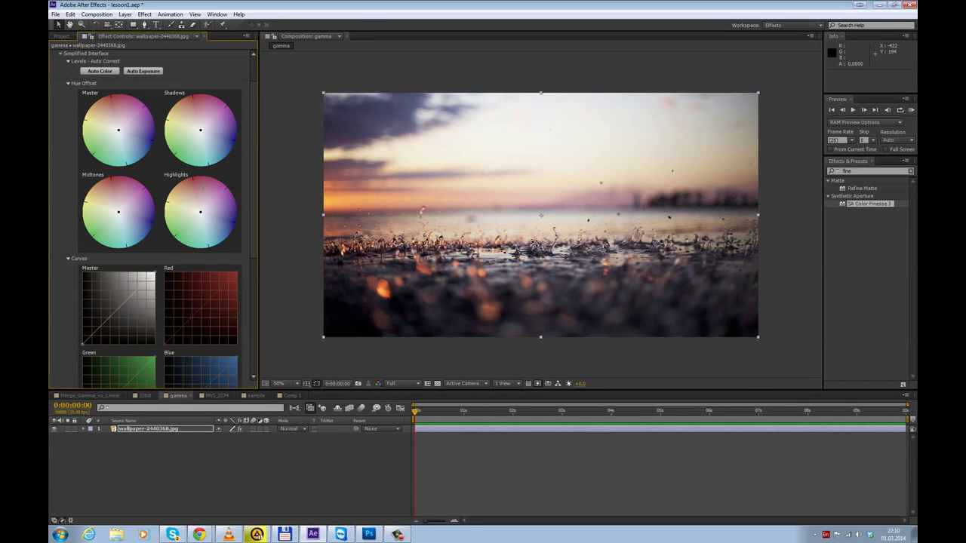
# - Try the Auto Color correction of Color Finesse 3 on the wallpaper layer and reset the effect
pyautogui.scroll(2, 59, 130)
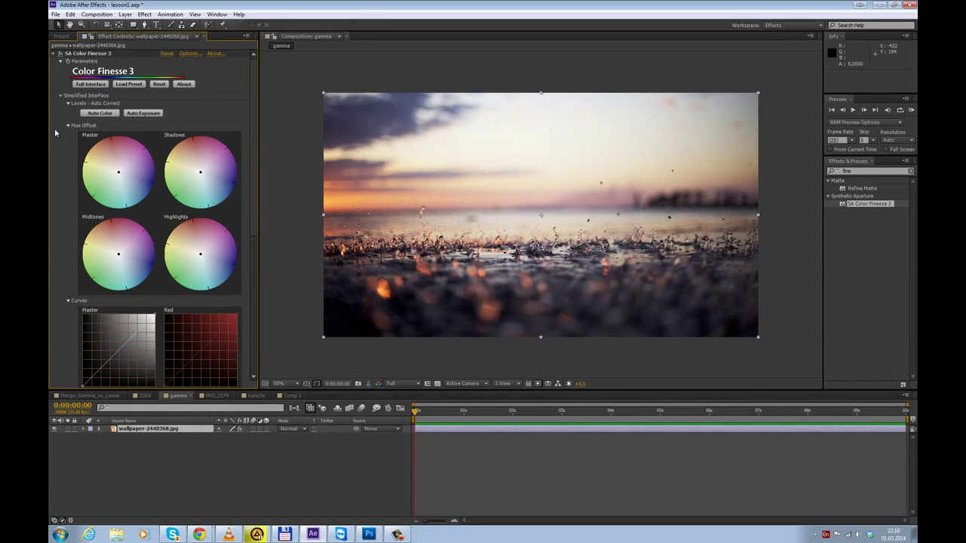
pyautogui.click(101, 114)
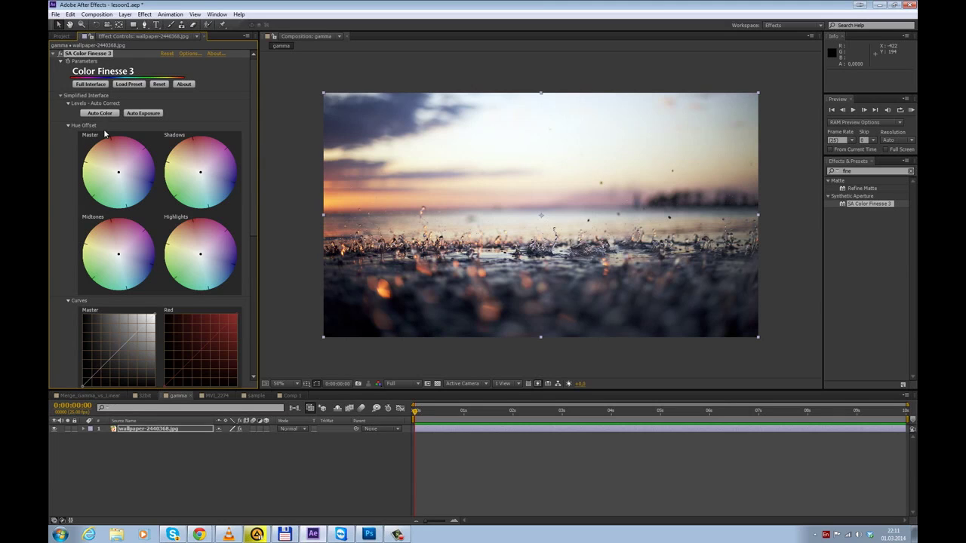
pyautogui.click(166, 54)
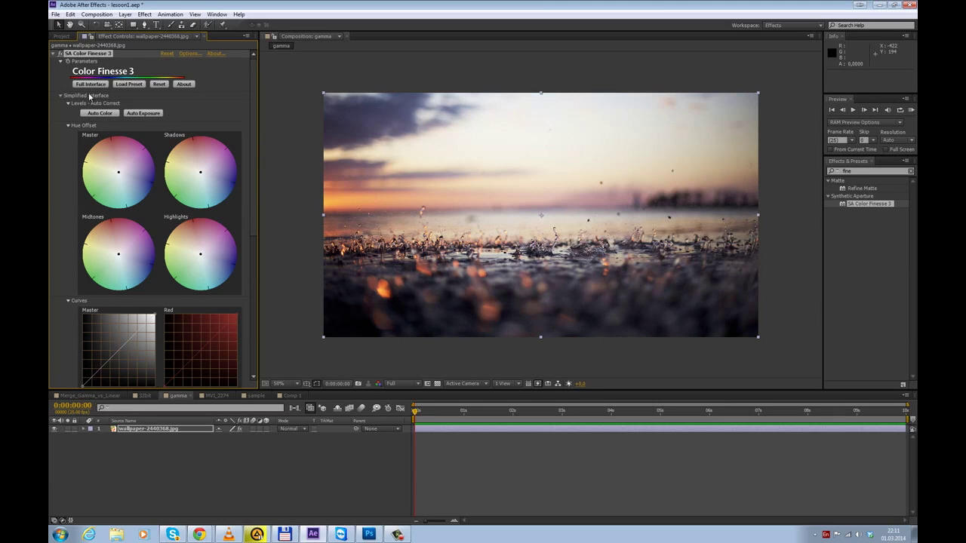
# - Open the full interface of Color Finesse 3 and examine the reference, luma waveform and YC waveform displays
pyautogui.click(89, 83)
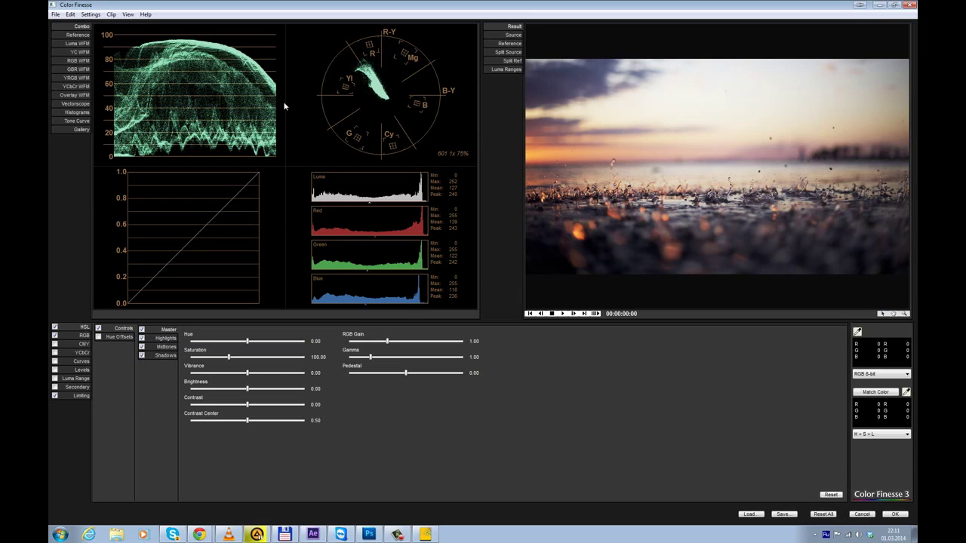
pyautogui.click(80, 35)
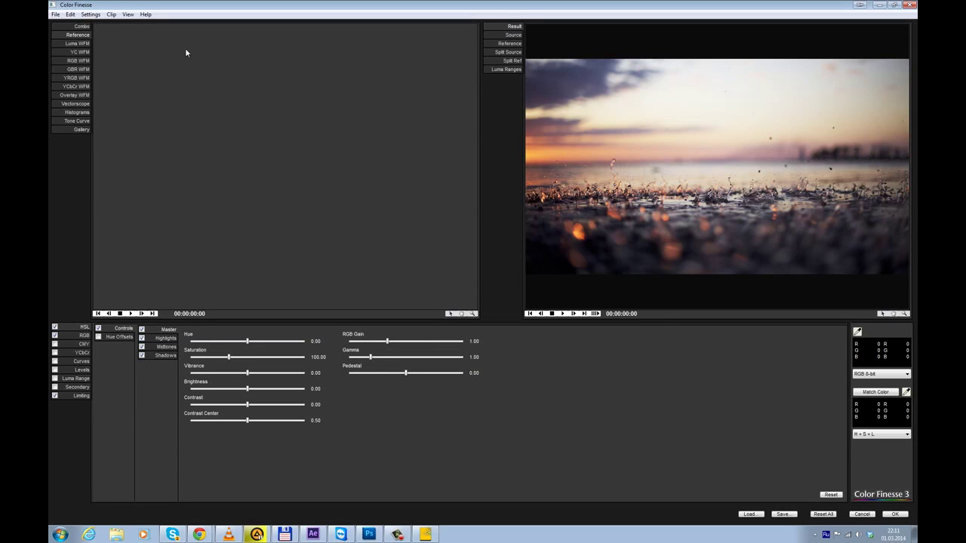
pyautogui.click(80, 43)
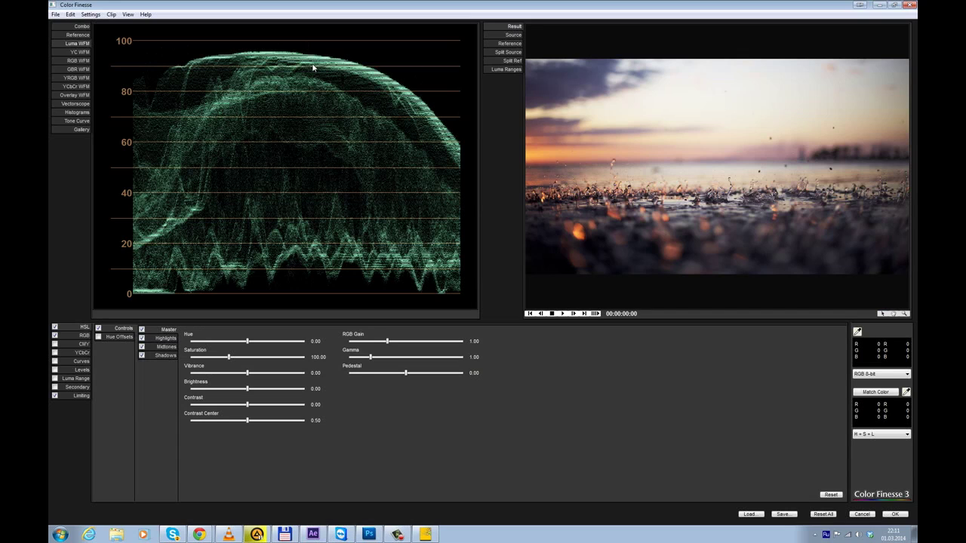
pyautogui.click(72, 53)
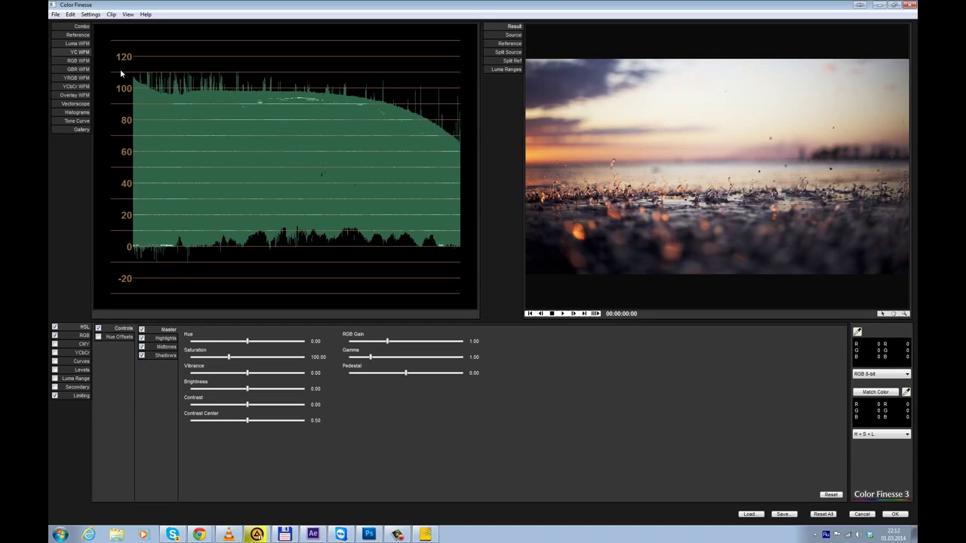
pyautogui.click(80, 44)
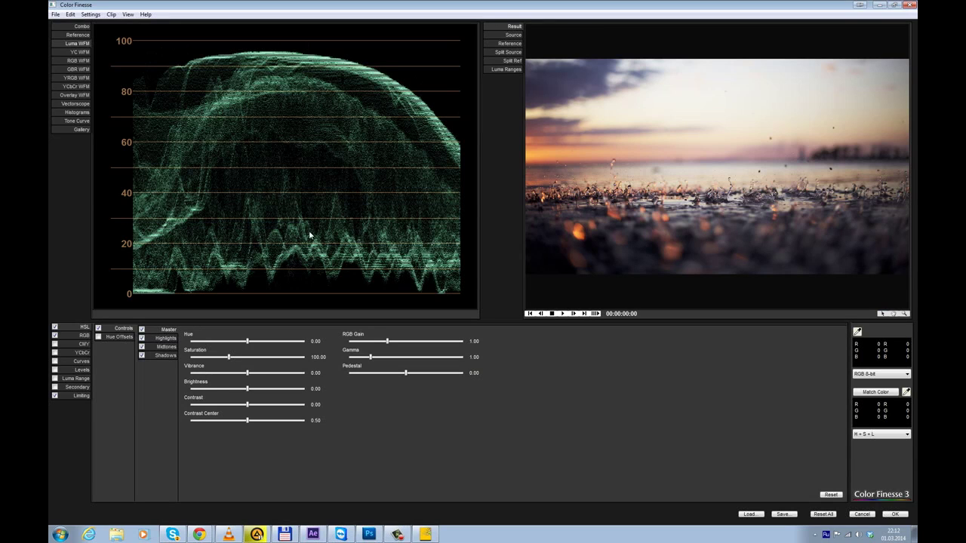
# - Examine the wallpaper image in the RGB, GBR, YRGB and YCbCr waveforms and in the vectorscope
pyautogui.click(79, 62)
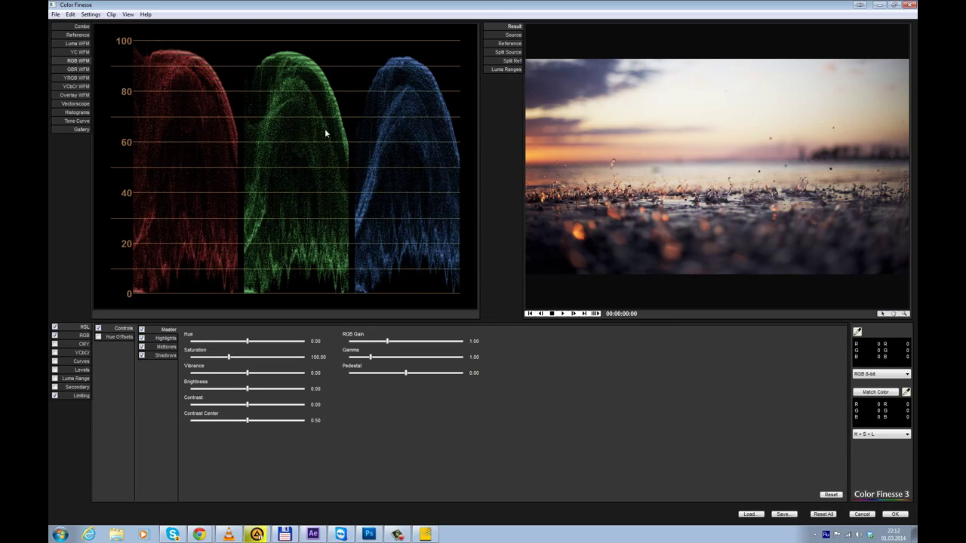
pyautogui.click(80, 70)
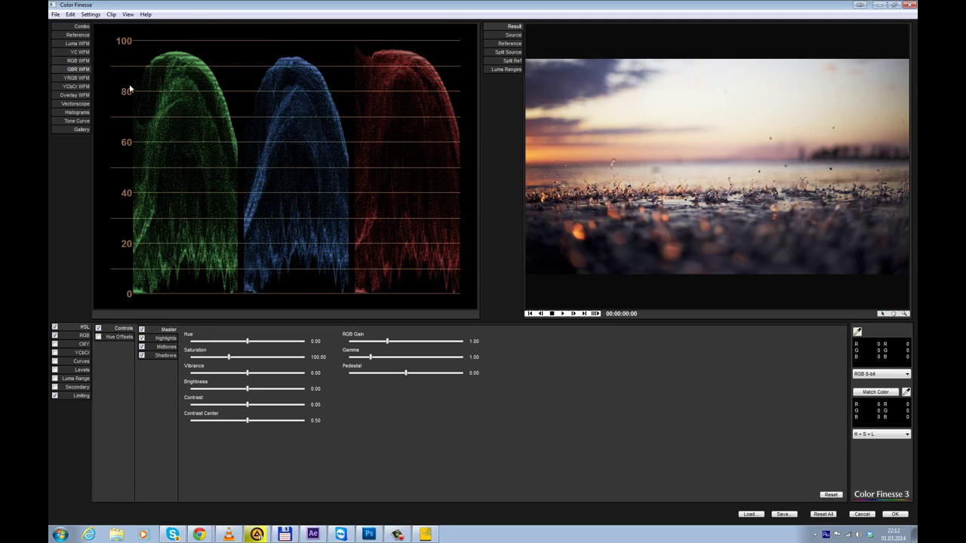
pyautogui.click(69, 79)
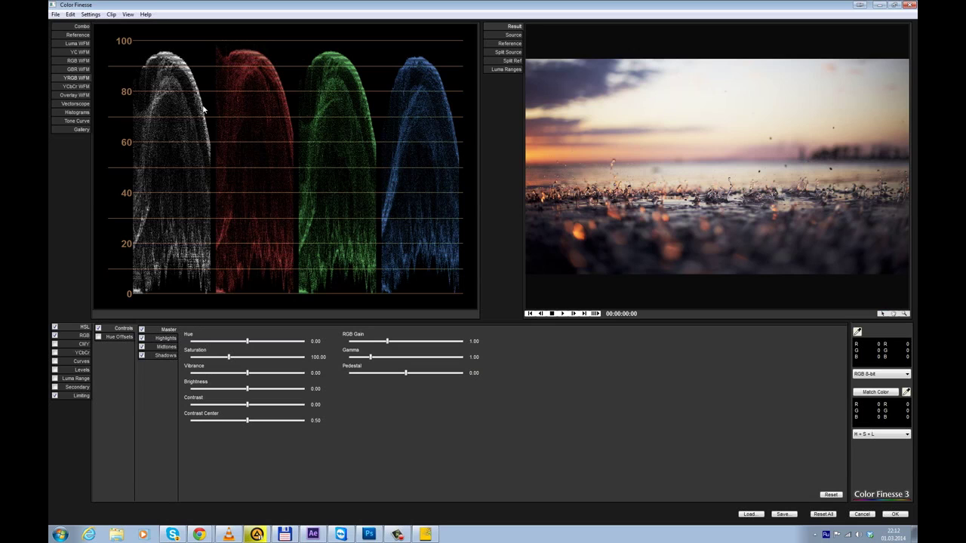
pyautogui.click(73, 87)
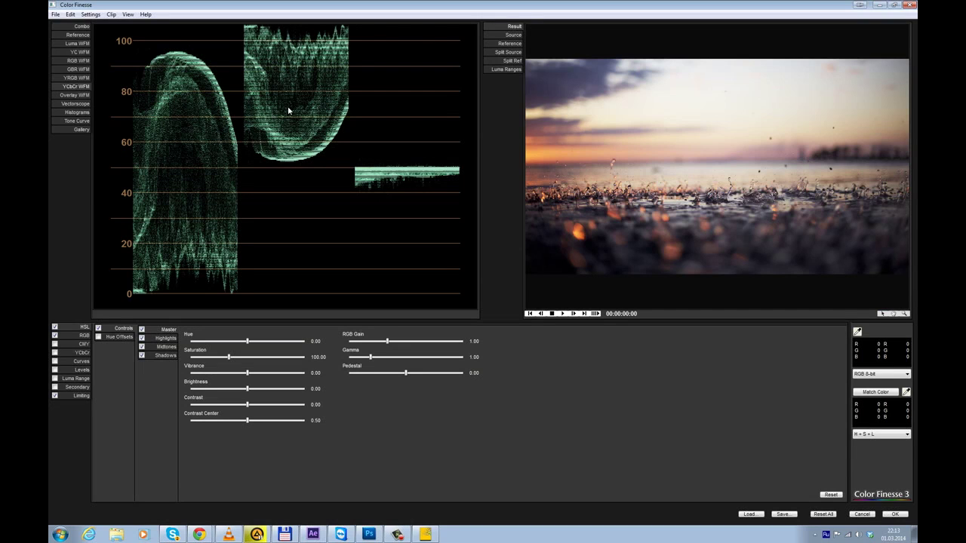
pyautogui.click(74, 105)
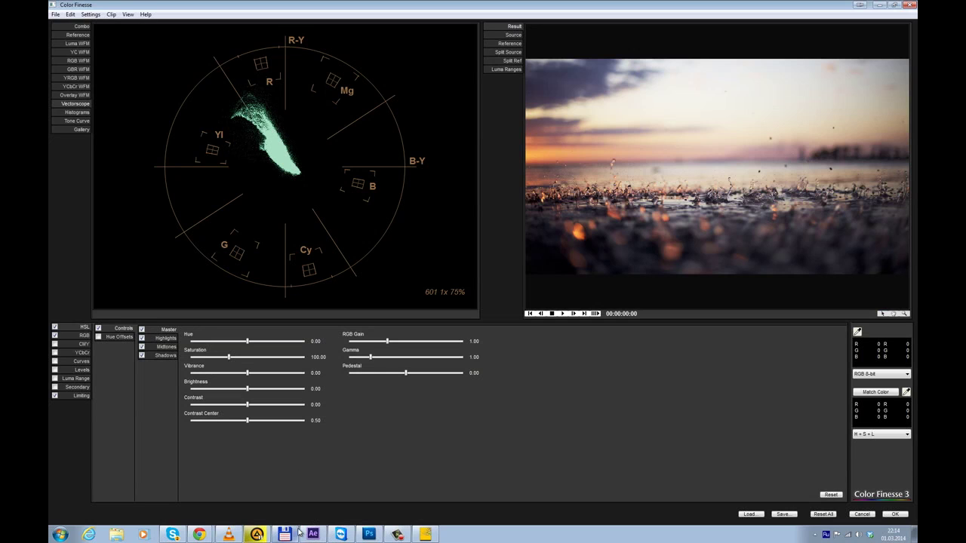
# - Switch to Chrome, search Google in a new tab for "цветовая мишень" and browse the image results, including the "Цветовая Мишень Скачать" group
pyautogui.click(199, 535)
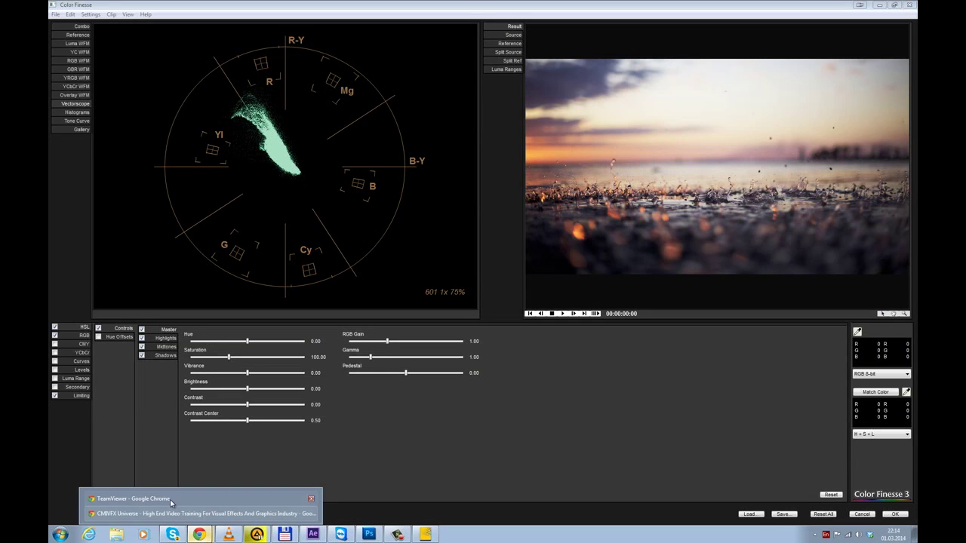
pyautogui.click(171, 514)
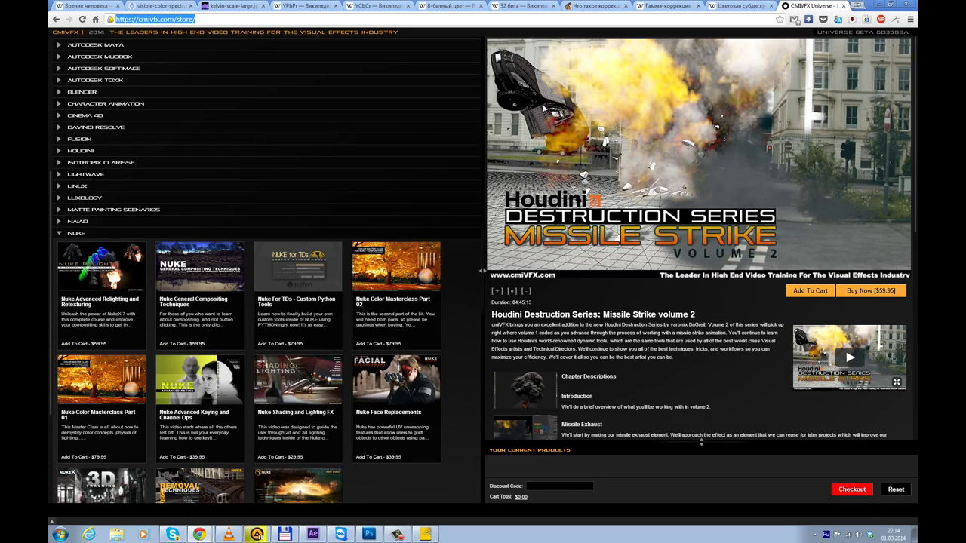
pyautogui.hotkey('ctrl', 't')
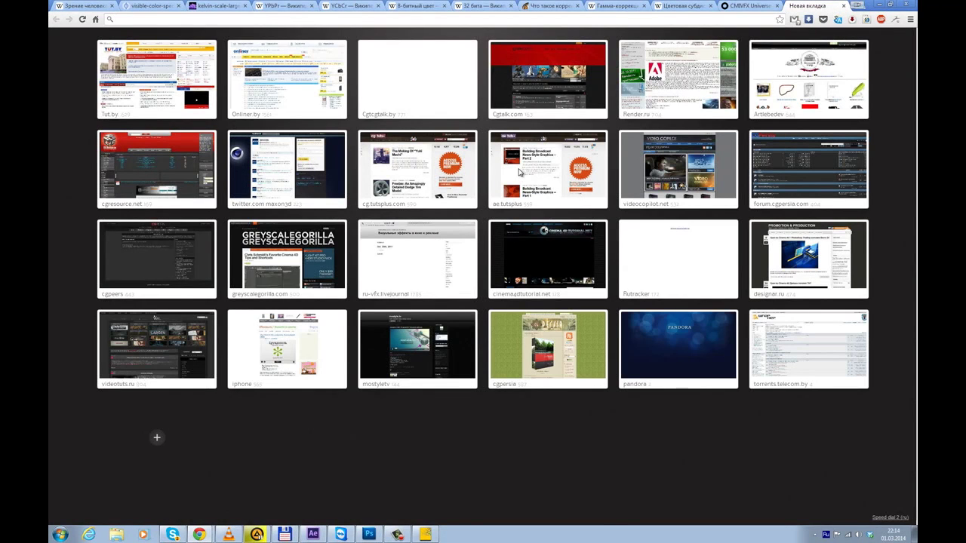
pyautogui.write('цветовая мишень')
pyautogui.press('Return')
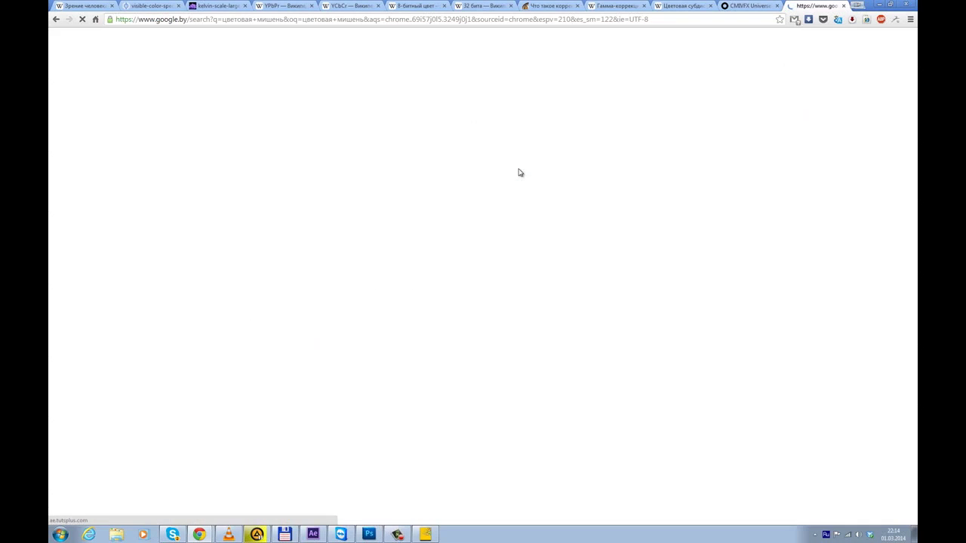
pyautogui.click(191, 113)
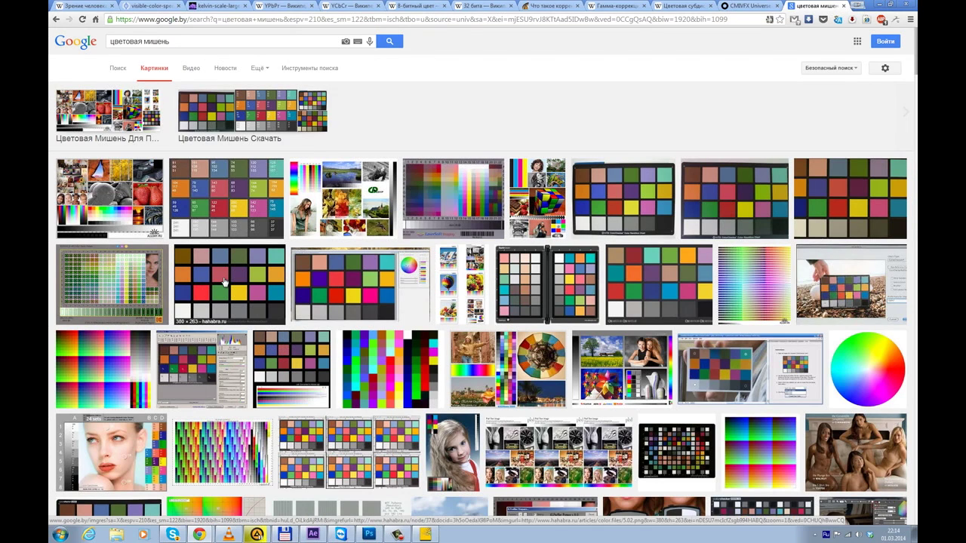
pyautogui.scroll(-2, 224, 281)
pyautogui.scroll(2, 223, 281)
pyautogui.click(223, 121)
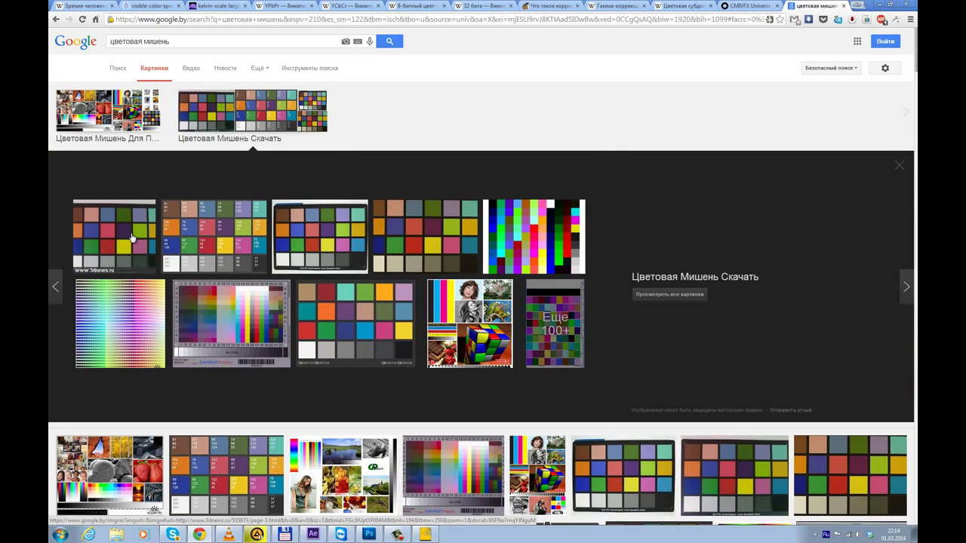
# - Try the image searches "теле мишень" and "тв мишень" to find a television test chart
pyautogui.tripleClick(182, 42)
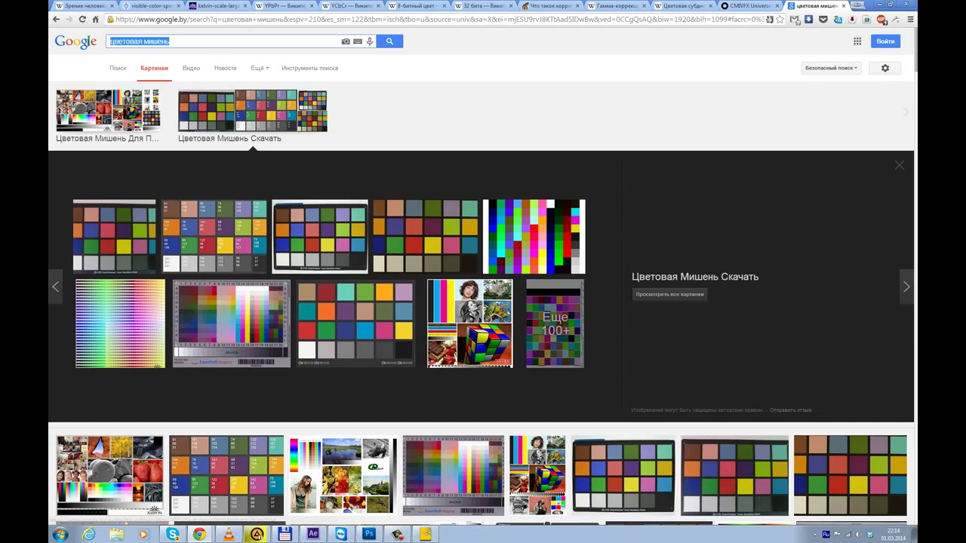
pyautogui.write('тепе мищень')
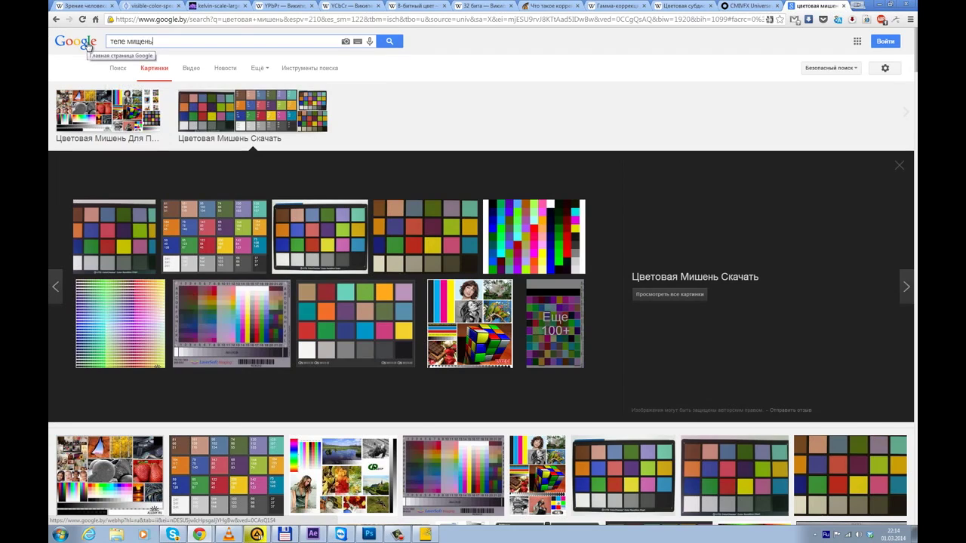
pyautogui.press('Return')
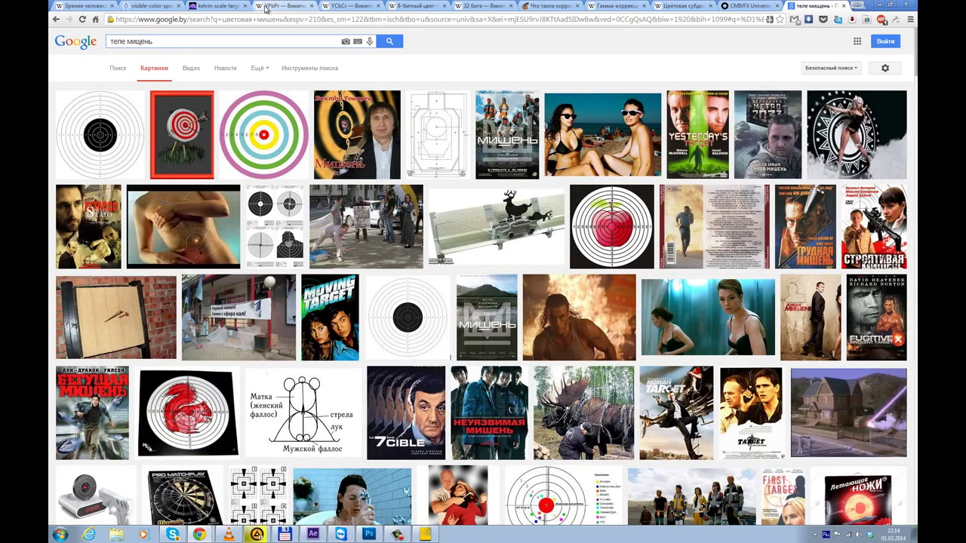
pyautogui.click(144, 42)
pyautogui.press('BackSpace')
pyautogui.write('ш')
pyautogui.press('Return')
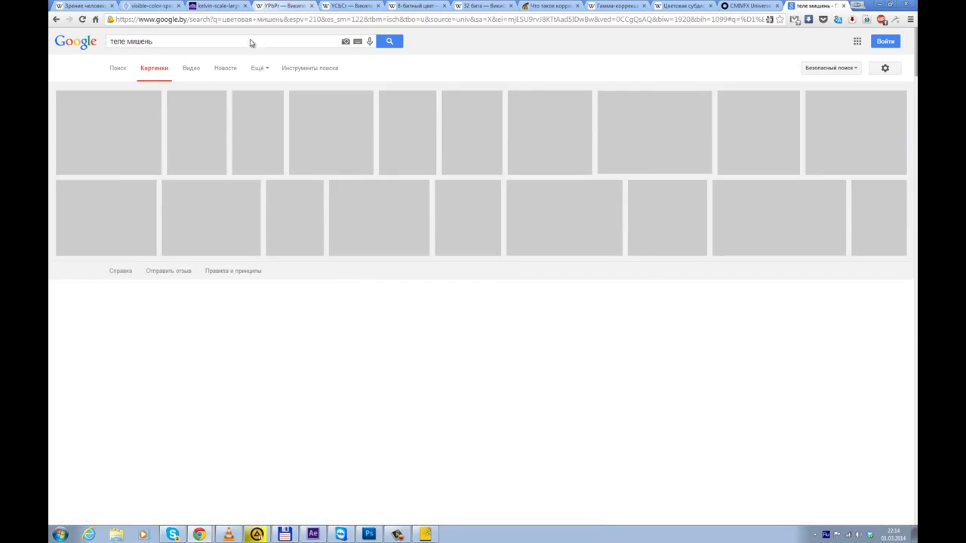
pyautogui.doubleClick(117, 41)
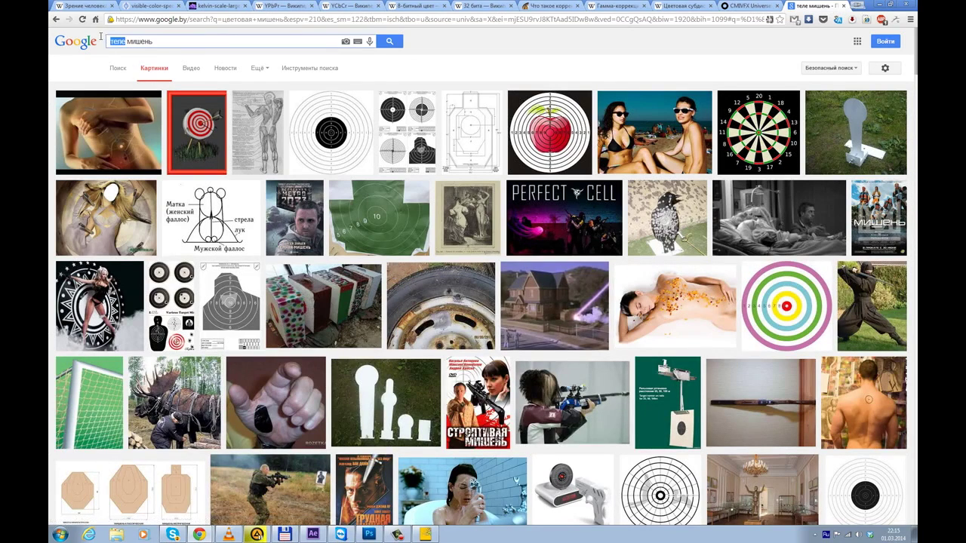
pyautogui.write('тв')
pyautogui.press('Return')
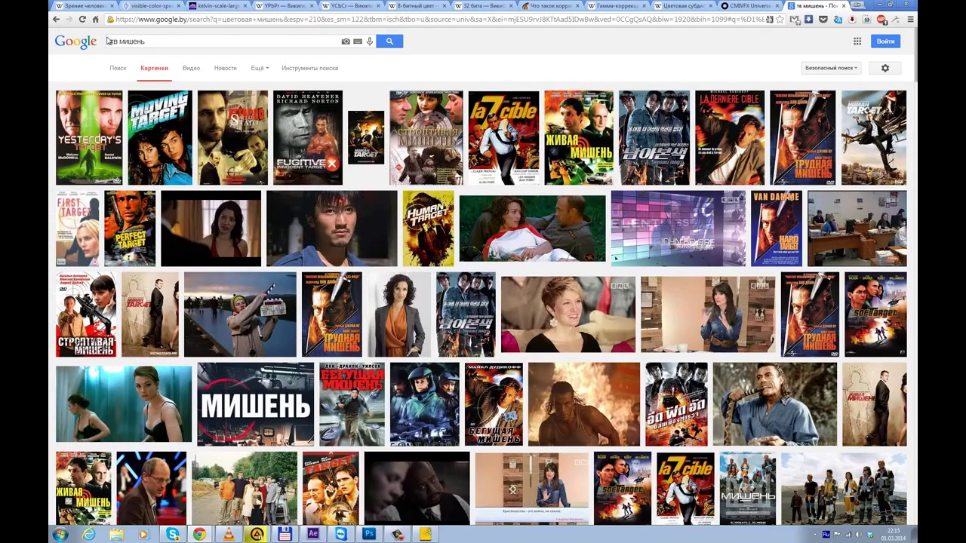
# - Search the images for "тв сетка" and open the preview of the vertical color bars with a white first bar
pyautogui.moveTo(149, 42); pyautogui.dragTo(101, 34)
pyautogui.write('тв сетка')
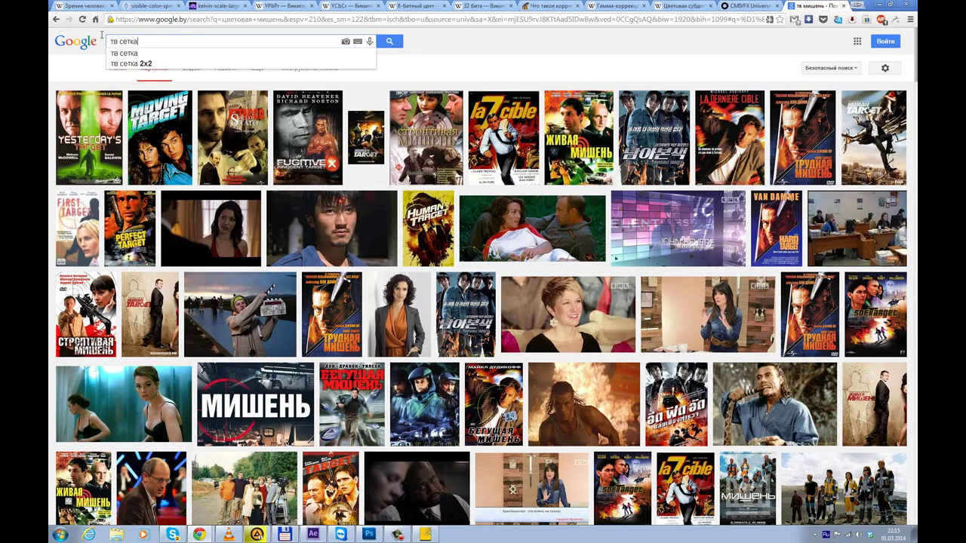
pyautogui.press('Return')
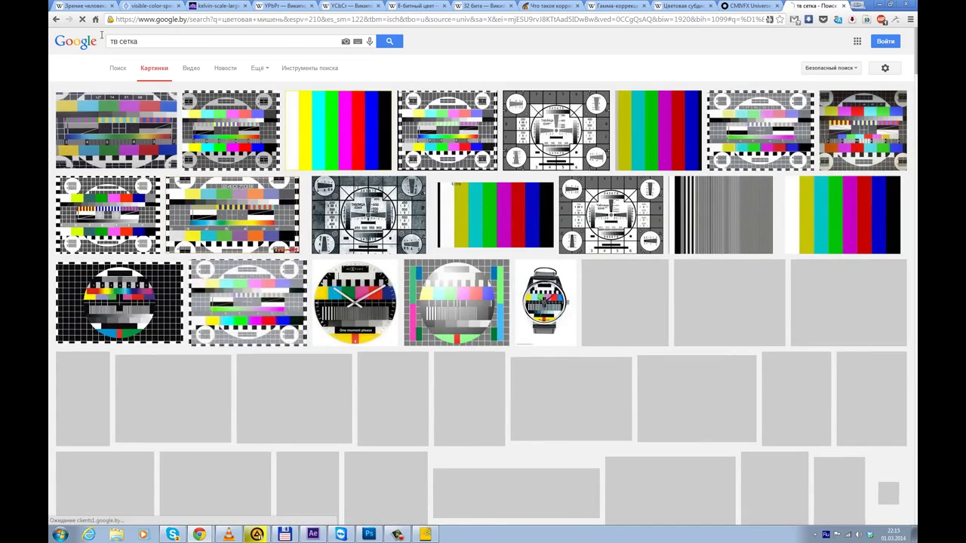
pyautogui.click(343, 127)
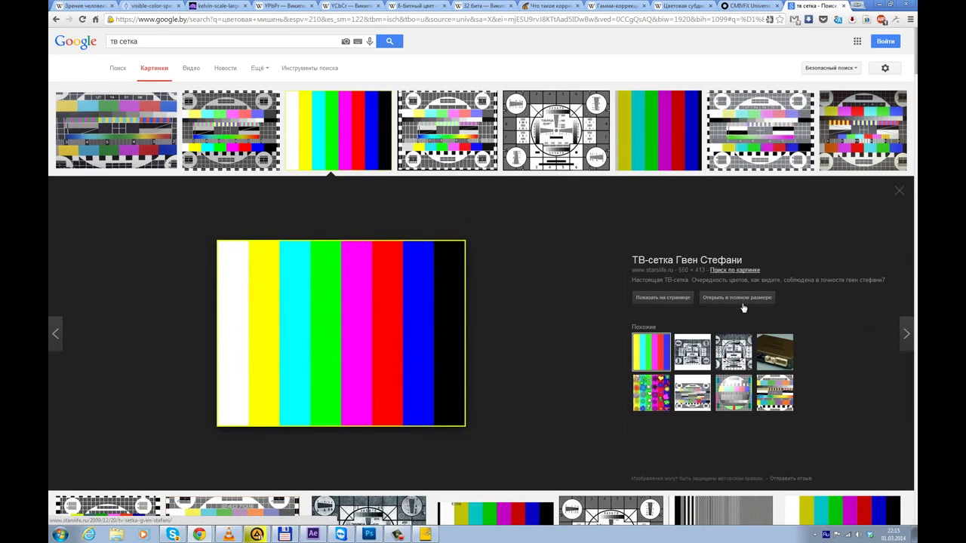
pyautogui.rightClick(364, 318)
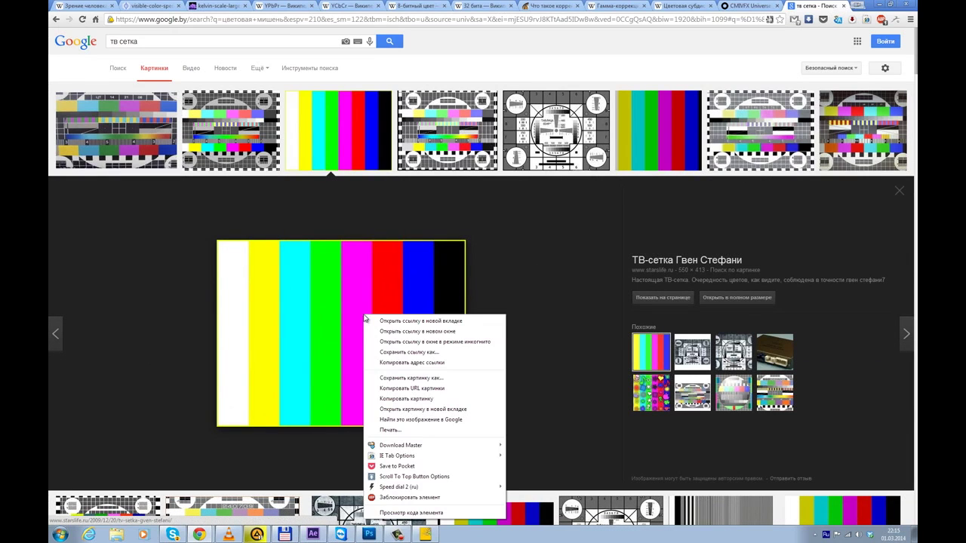
pyautogui.click(408, 352)
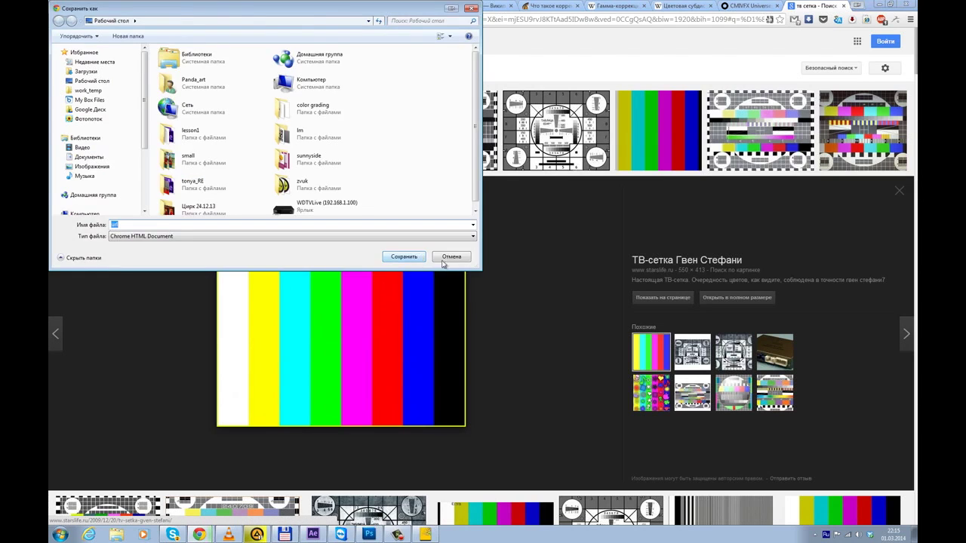
pyautogui.press('Escape')
pyautogui.rightClick(392, 311)
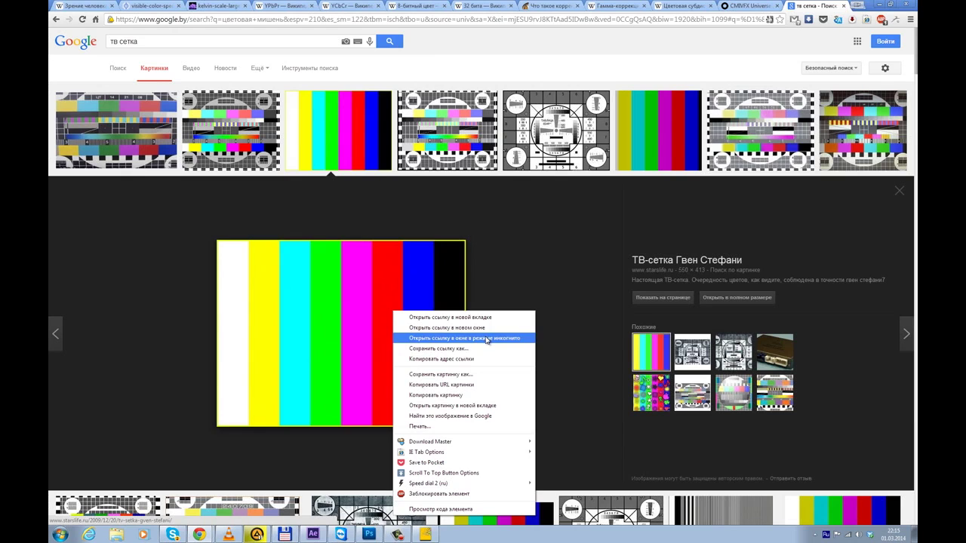
pyautogui.click(468, 375)
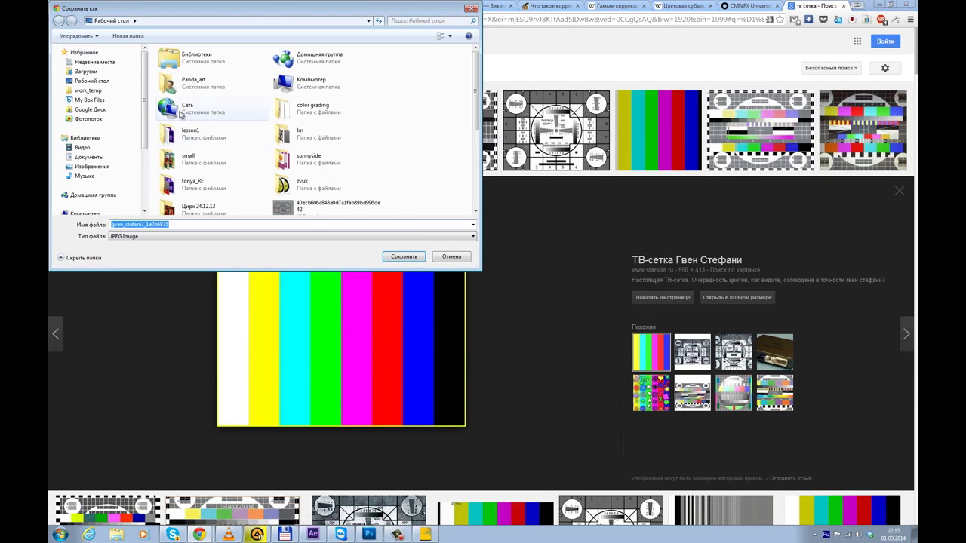
pyautogui.click(393, 256)
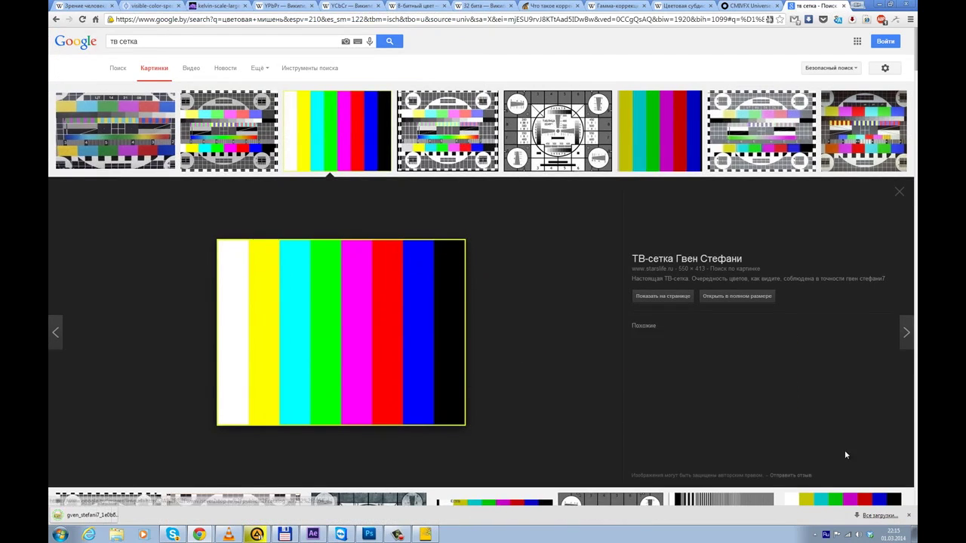
# - Look at the desktop for the saved picture, switch back to Color Finesse and accept its window to return to After Effects
pyautogui.click(914, 534)
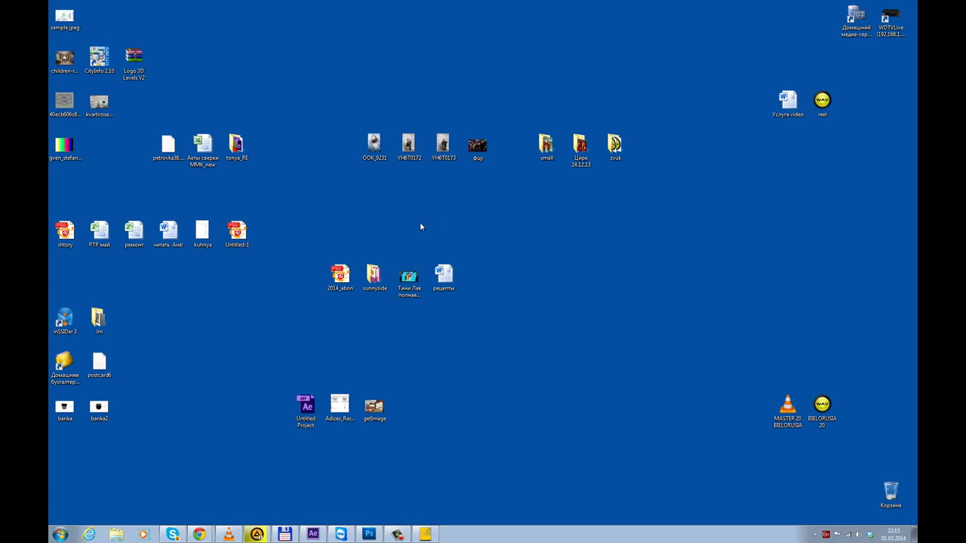
pyautogui.click(314, 534)
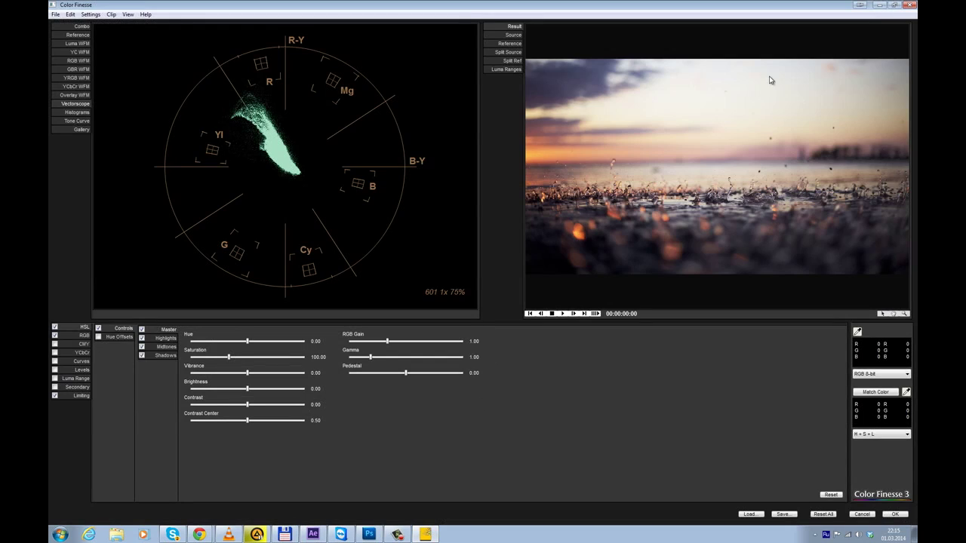
pyautogui.click(893, 514)
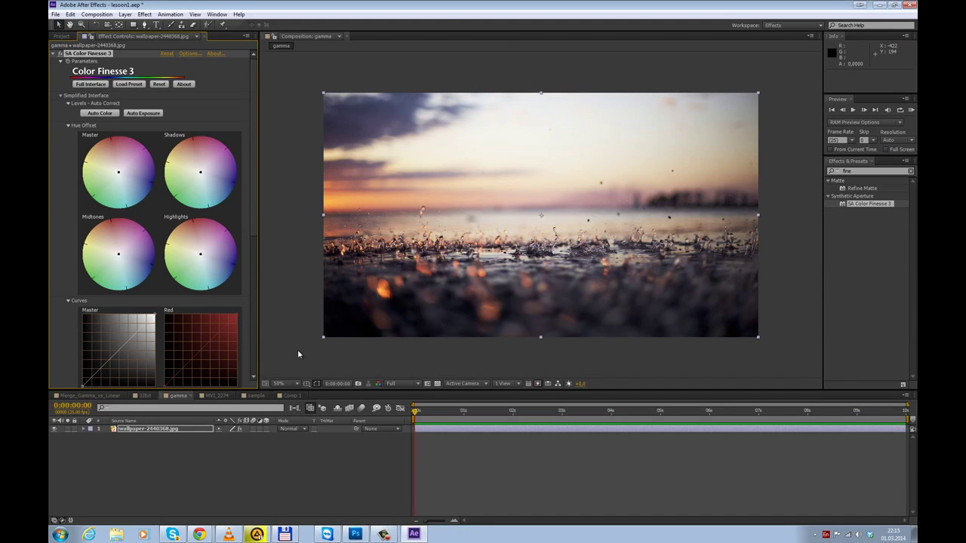
# - Import gven_stefani7_1e0b6875.jpg from the desktop into the After Effects project
pyautogui.click(60, 37)
pyautogui.click(88, 237)
pyautogui.click(78, 228)
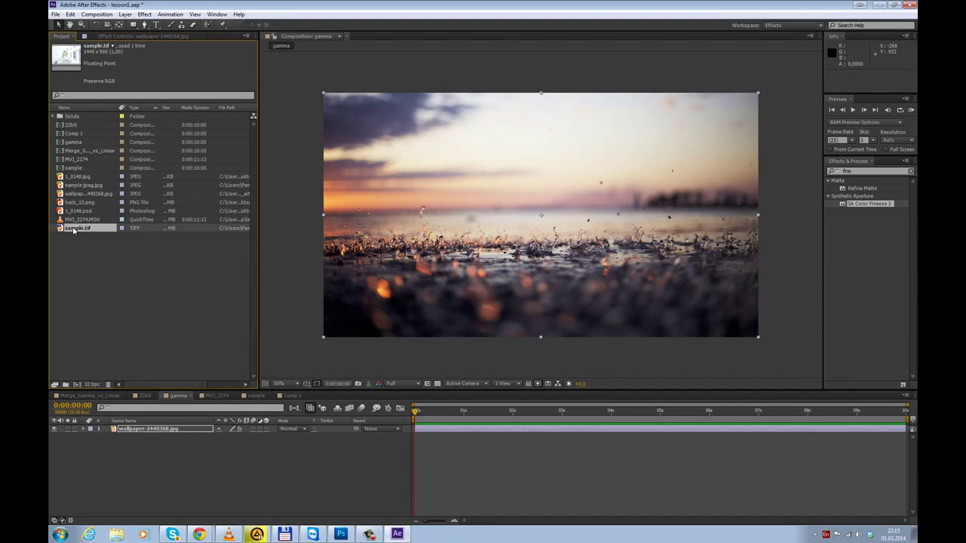
pyautogui.click(912, 536)
pyautogui.moveTo(65, 148); pyautogui.dragTo(130, 281)
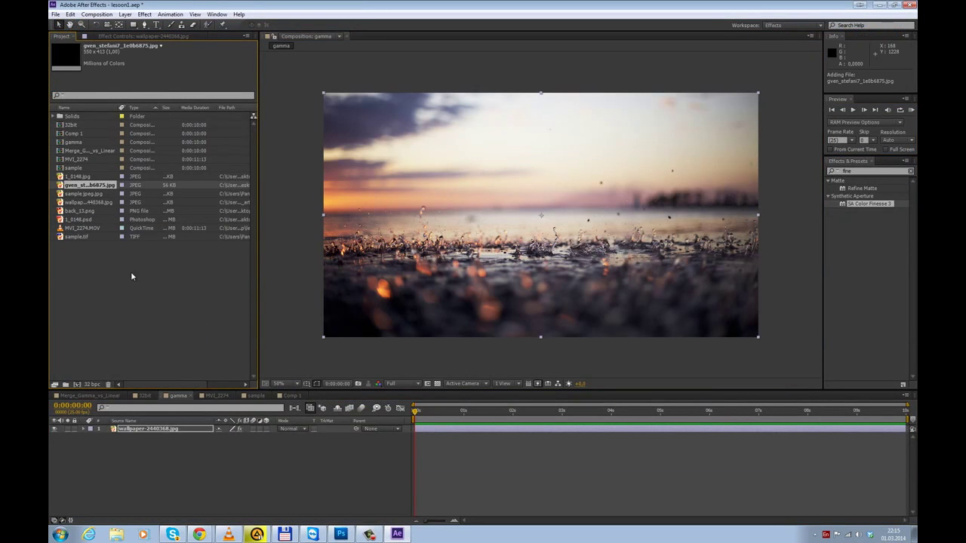
# - Create a composition from gven_stefani7_1e0b6875.jpg and apply SA Color Finesse 3 to the color bars layer
pyautogui.moveTo(85, 185); pyautogui.dragTo(76, 384)
pyautogui.scroll(3, 528, 209)
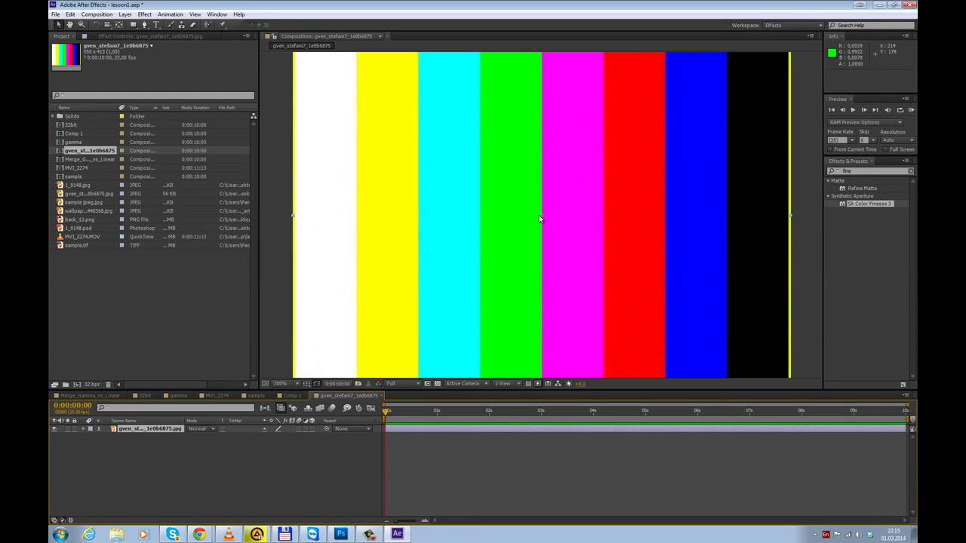
pyautogui.doubleClick(864, 205)
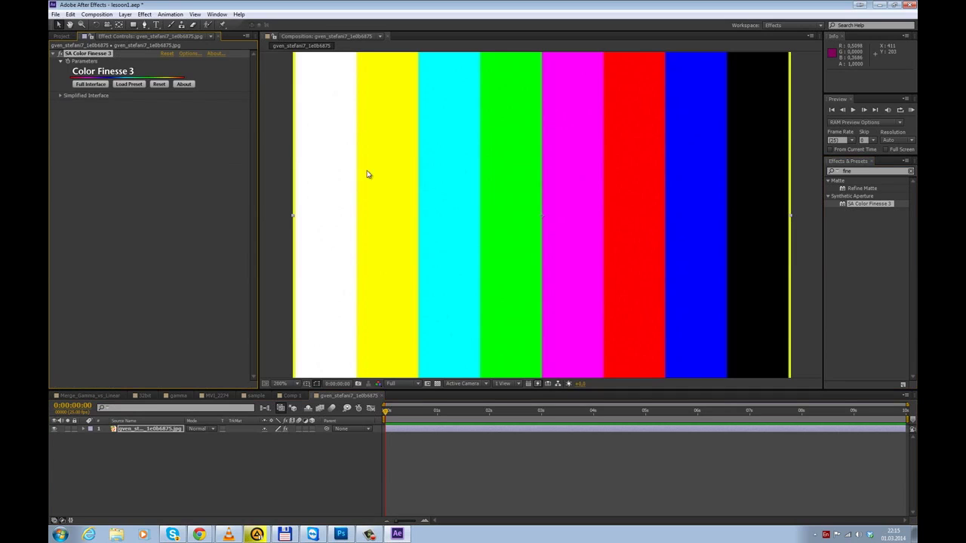
# - Examine the color bars on the vectorscope in the full Color Finesse interface, trying its zoom options, and accept the window
pyautogui.click(99, 82)
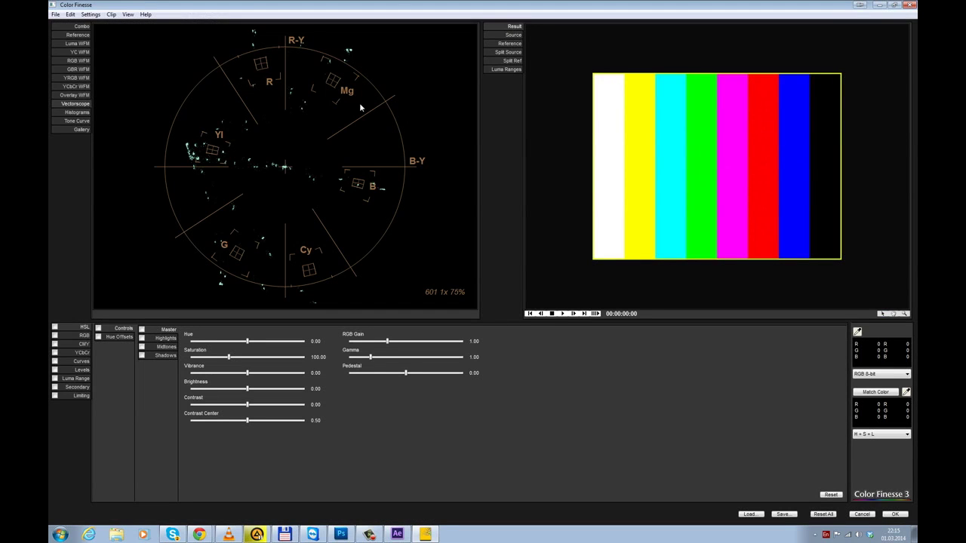
pyautogui.rightClick(426, 245)
pyautogui.click(434, 259)
pyautogui.rightClick(428, 255)
pyautogui.click(444, 251)
pyautogui.rightClick(443, 253)
pyautogui.click(447, 233)
pyautogui.click(895, 515)
# - Add a red solid above the color bars layer and apply SA Color Finesse 3 to it
pyautogui.click(139, 430)
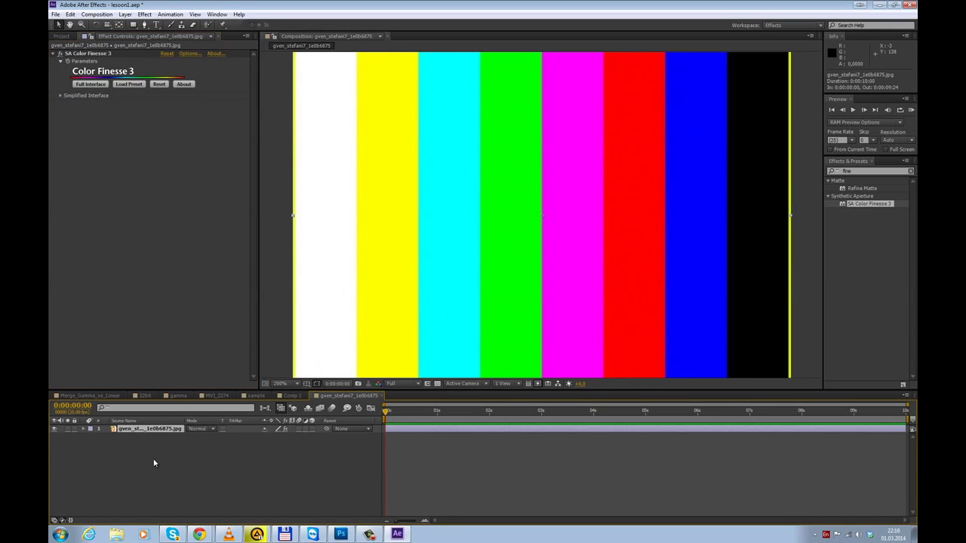
pyautogui.click(154, 462)
pyautogui.hotkey('ctrl', 'y')
pyautogui.click(509, 347)
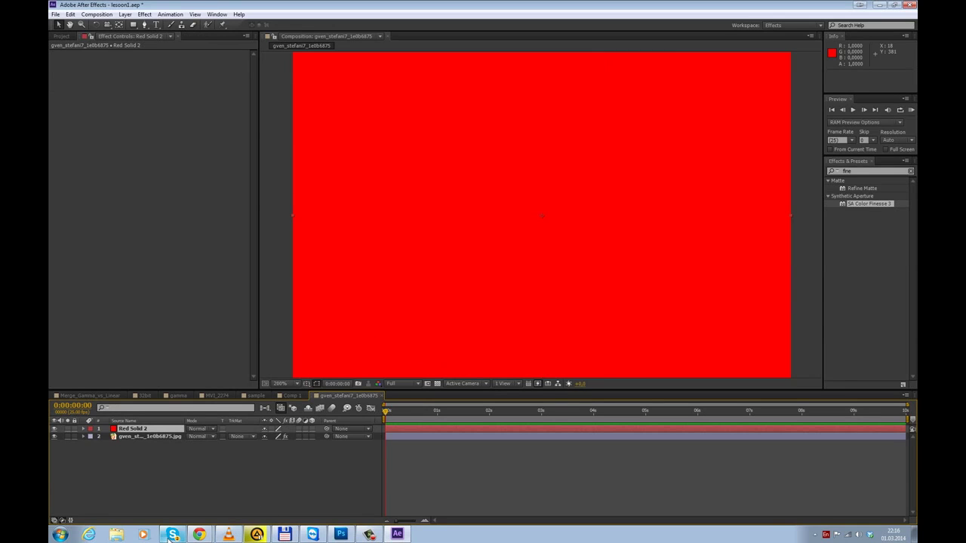
pyautogui.hotkey('alt', 'shift')
pyautogui.hotkey('alt', 'shift')
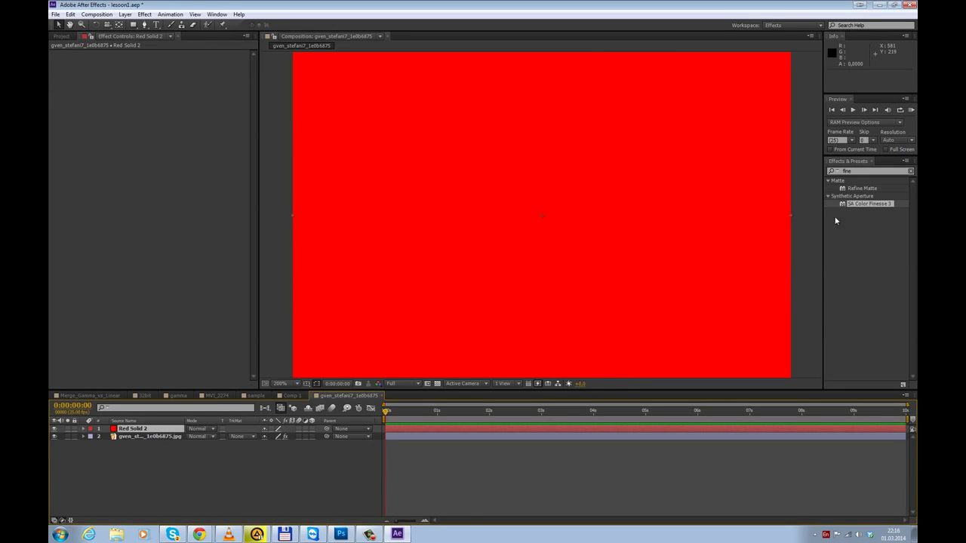
pyautogui.doubleClick(865, 204)
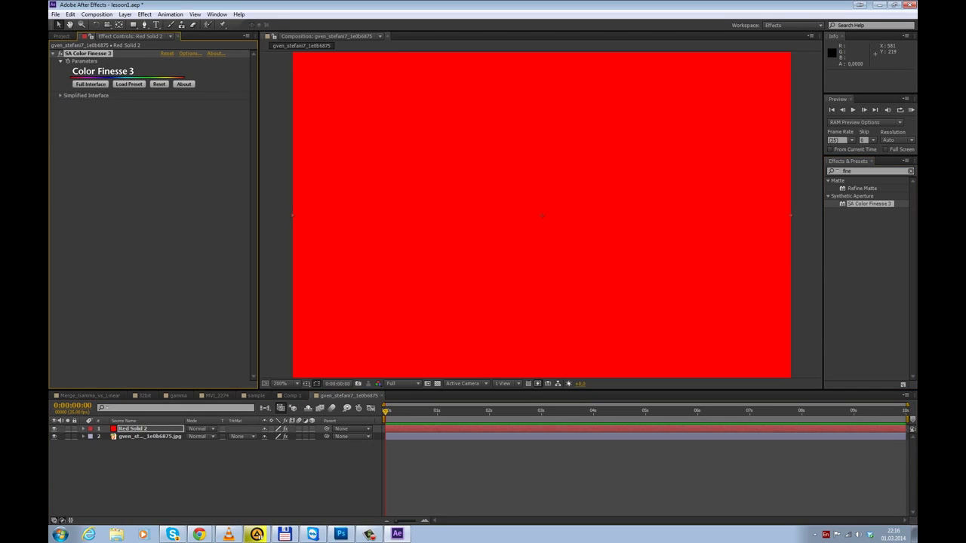
pyautogui.hotkey('alt', 'shift')
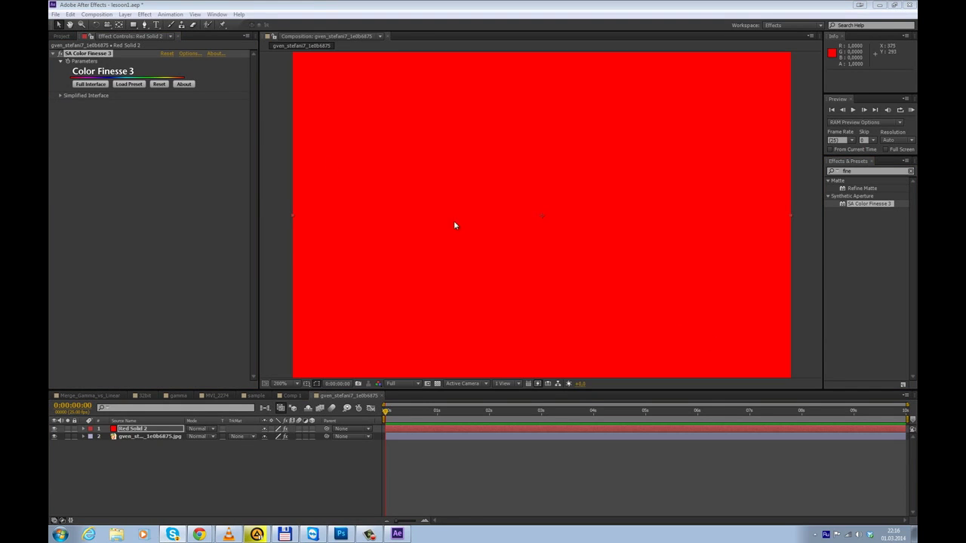
# - Examine the red solid on the full Color Finesse vectorscope at several zoom levels, leave it at 2x and accept the window
pyautogui.click(79, 86)
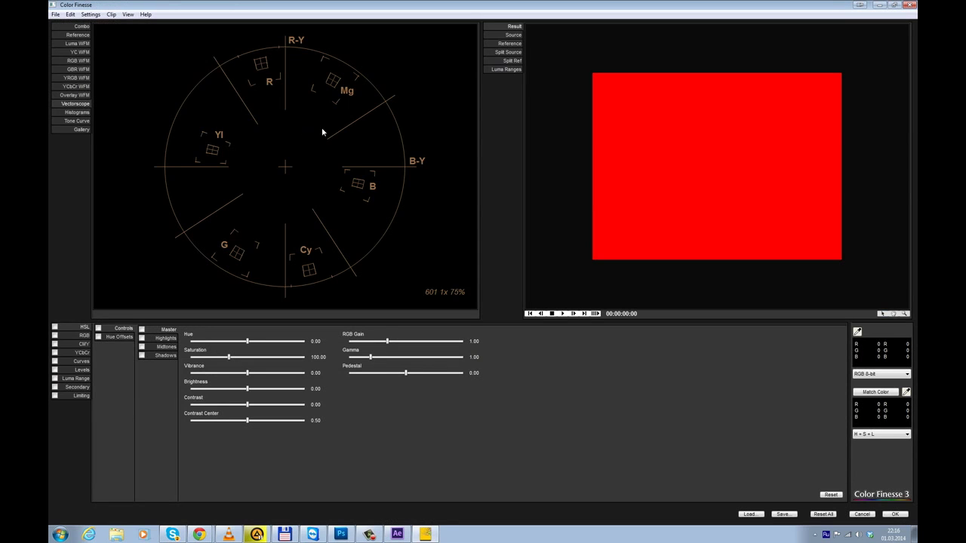
pyautogui.rightClick(415, 117)
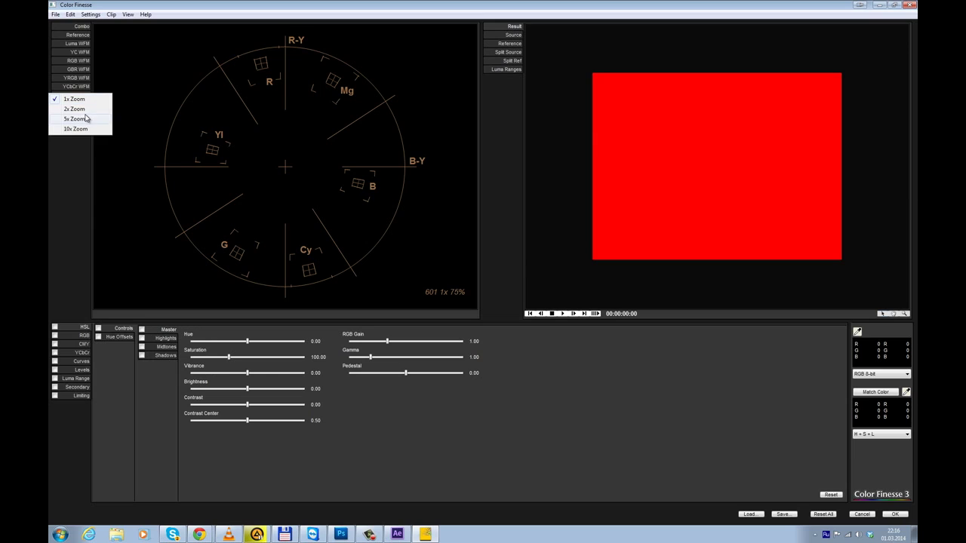
pyautogui.click(204, 138)
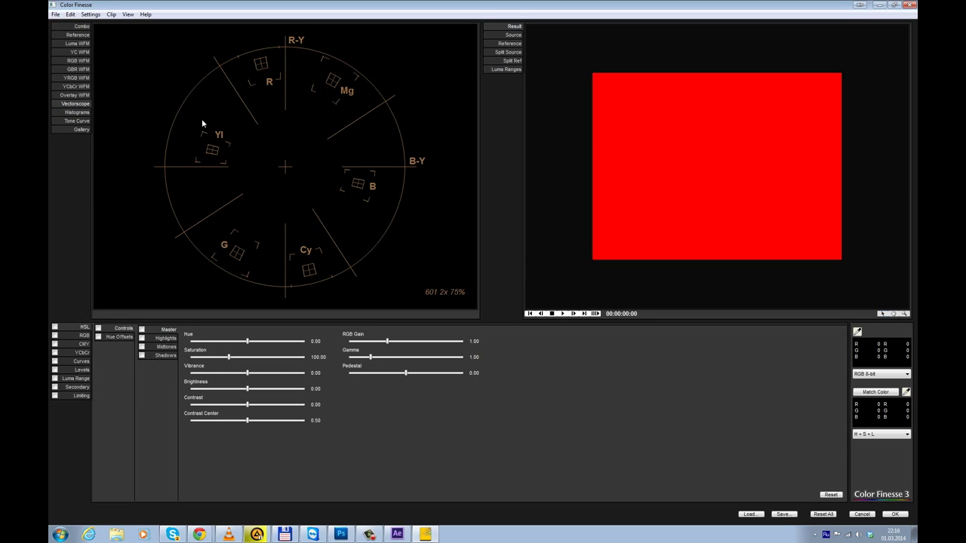
pyautogui.rightClick(188, 112)
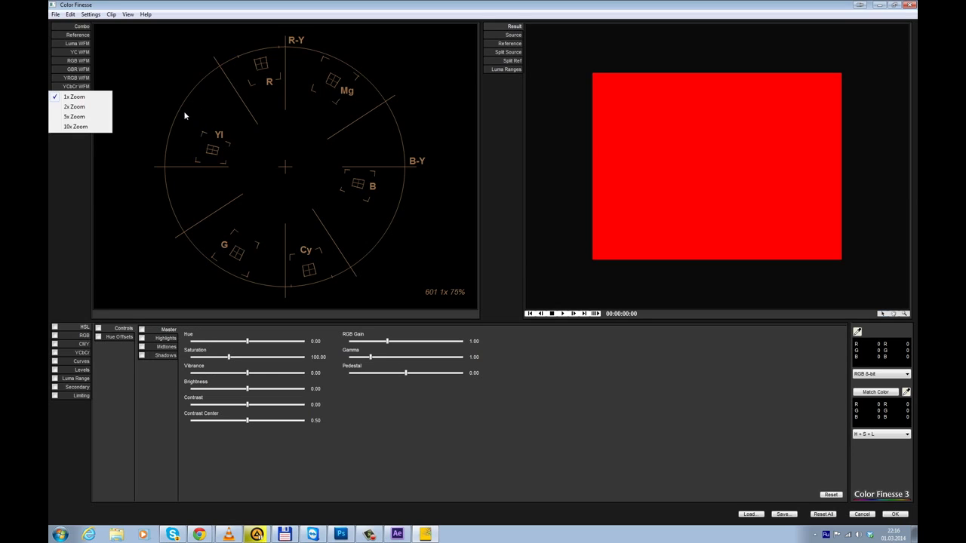
pyautogui.click(83, 110)
pyautogui.rightClick(336, 128)
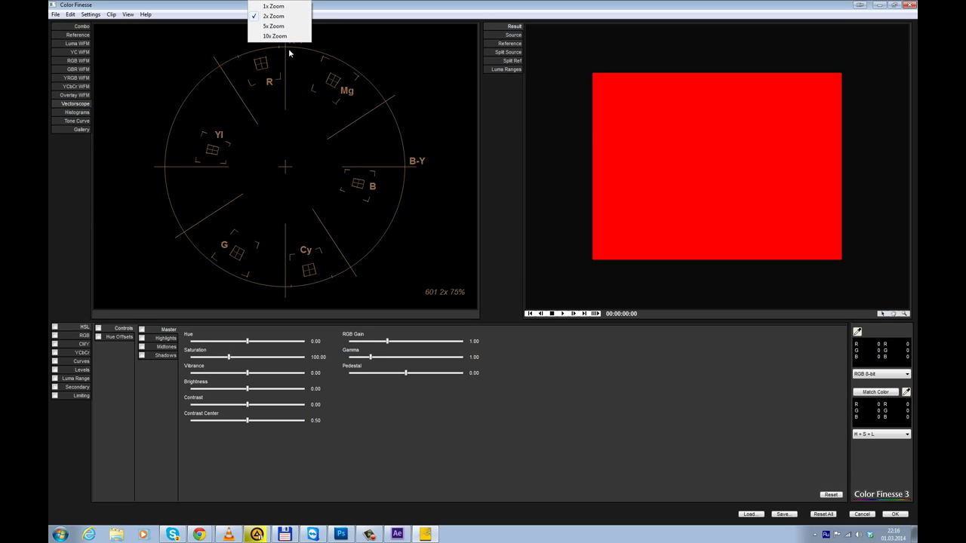
pyautogui.click(279, 36)
pyautogui.rightClick(297, 111)
pyautogui.click(288, 94)
pyautogui.rightClick(290, 100)
pyautogui.click(288, 94)
pyautogui.click(895, 514)
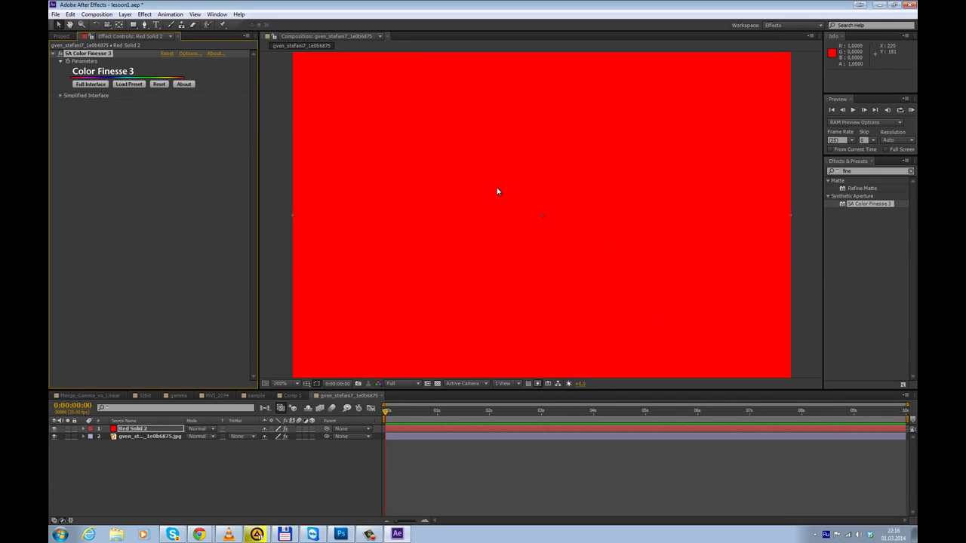
# - Remove Color Finesse from the red solid and apply the Fill effect to it instead
pyautogui.press('Delete')
pyautogui.click(149, 430)
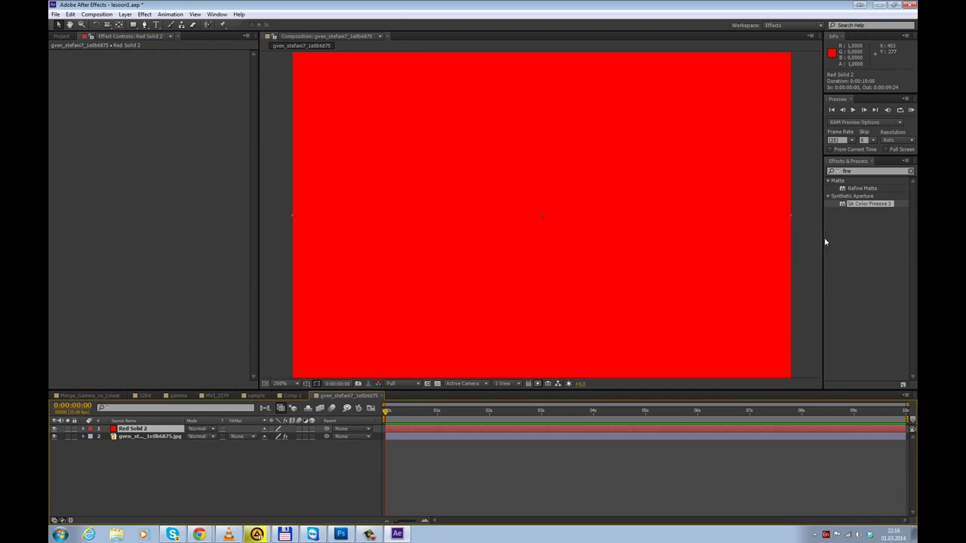
pyautogui.click(868, 170)
pyautogui.write('fill')
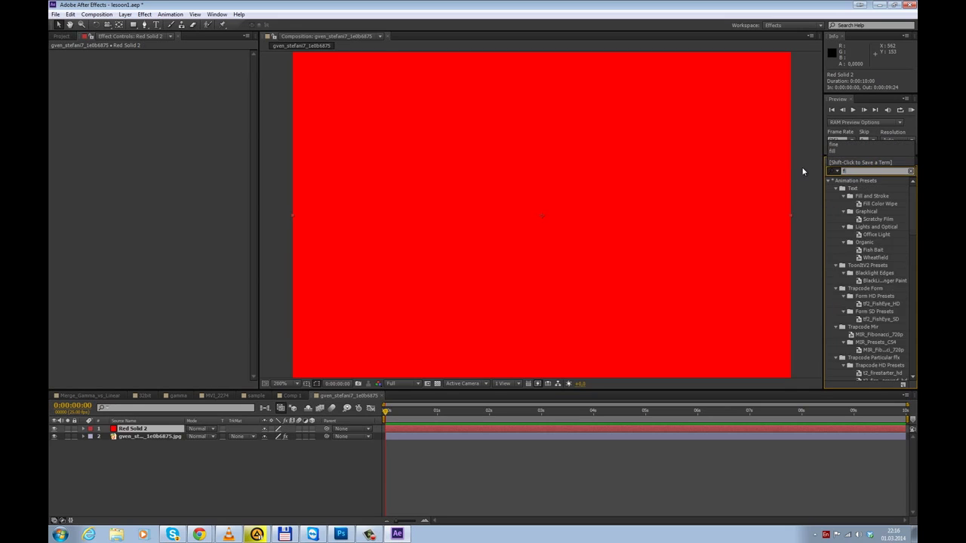
pyautogui.doubleClick(851, 227)
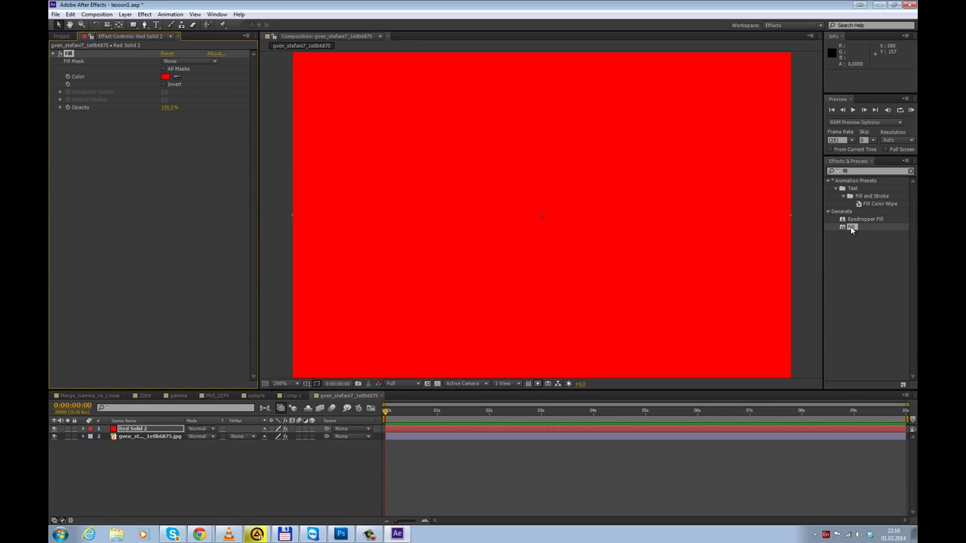
# - Set the Fill effect's color to a slightly darker, less saturated red
pyautogui.click(169, 77)
pyautogui.moveTo(467, 250); pyautogui.dragTo(475, 230)
pyautogui.click(574, 212)
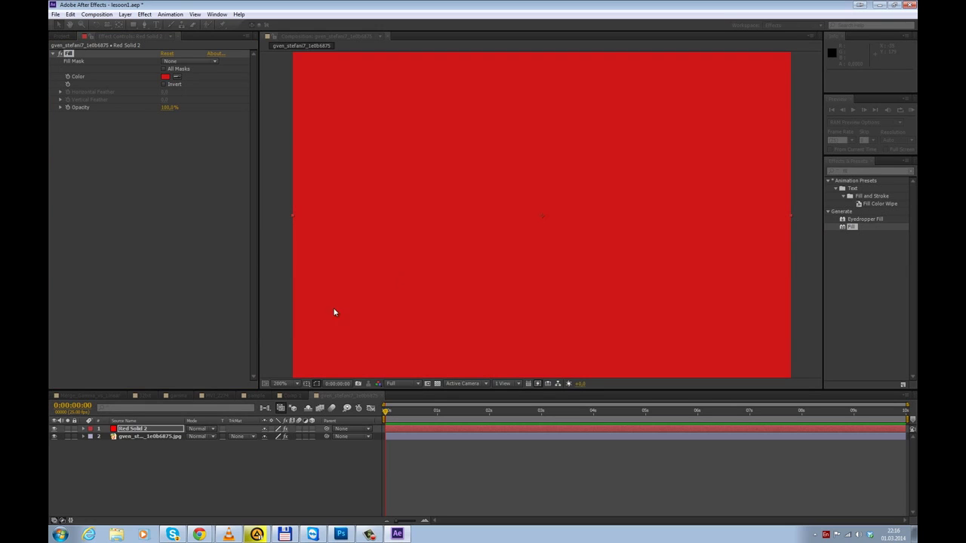
# - Search the effects for "fines" and add SA Color Finesse 3 below the Fill effect on the red solid
pyautogui.click(862, 173)
pyautogui.press('BackSpace')
pyautogui.press('BackSpace')
pyautogui.press('BackSpace')
pyautogui.press('BackSpace')
pyautogui.write('fines')
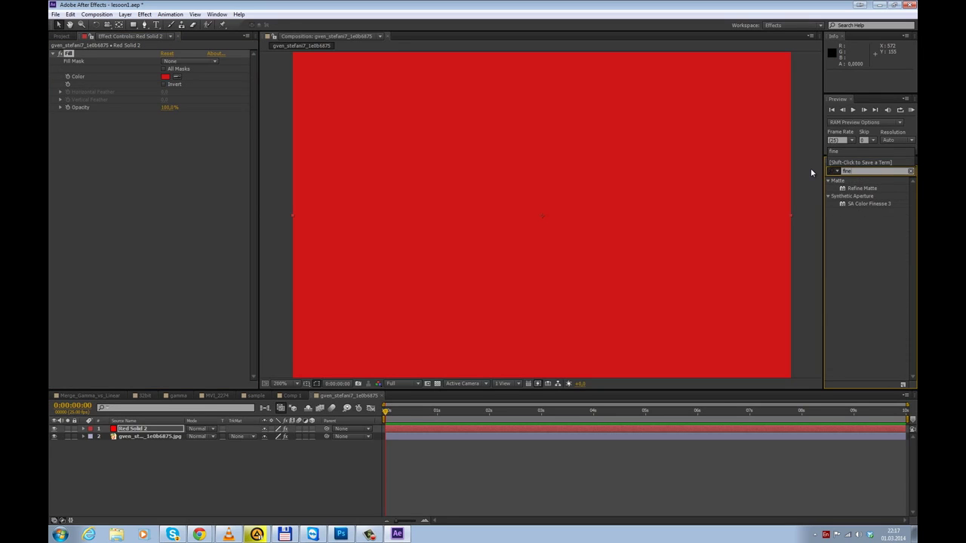
pyautogui.moveTo(868, 188); pyautogui.dragTo(277, 108)
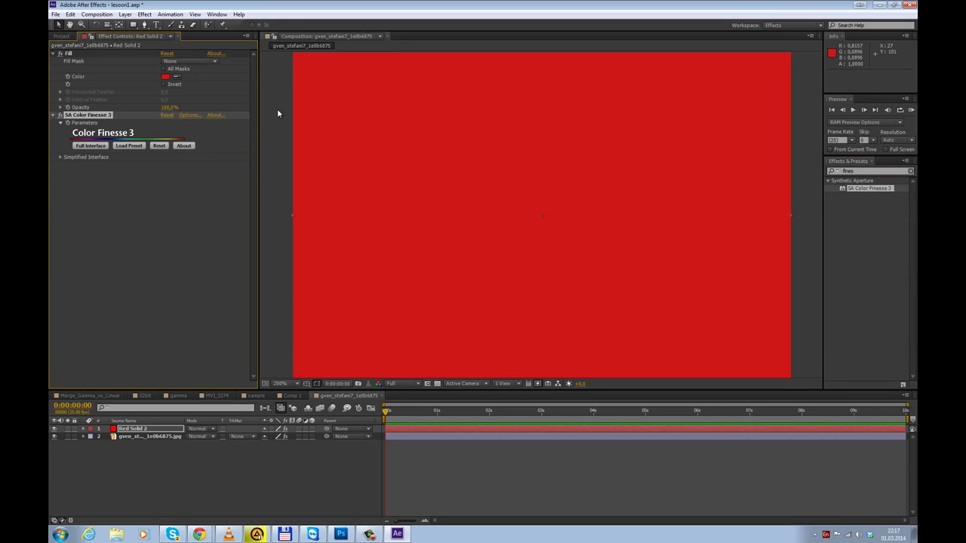
# - Check the filled solid on the Color Finesse vectorscope, accept the window and delete the Fill effect
pyautogui.click(92, 146)
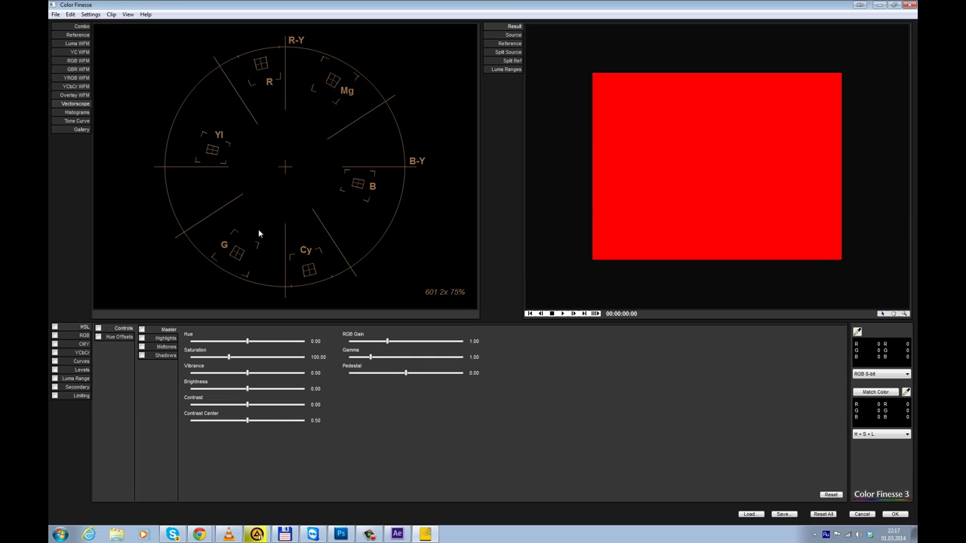
pyautogui.click(884, 513)
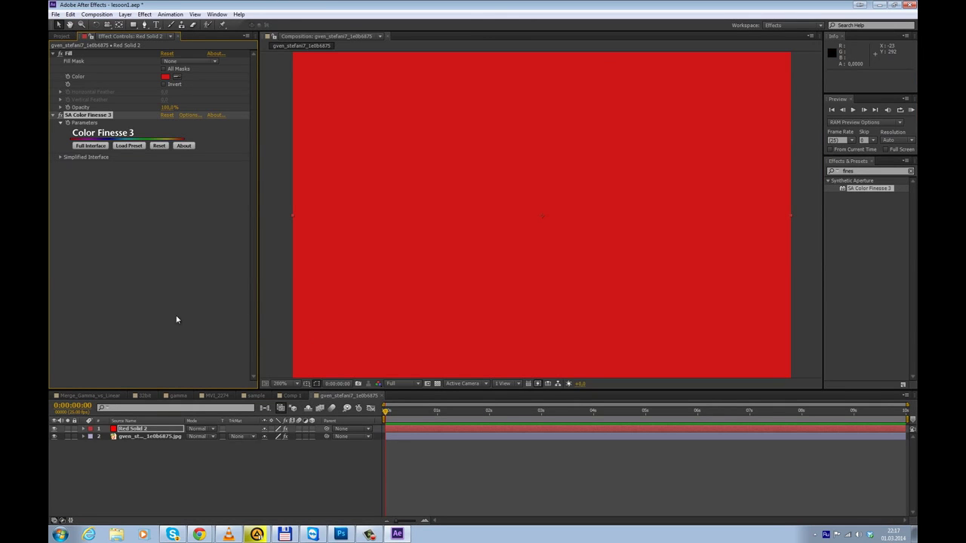
pyautogui.click(75, 53)
pyautogui.press('Delete')
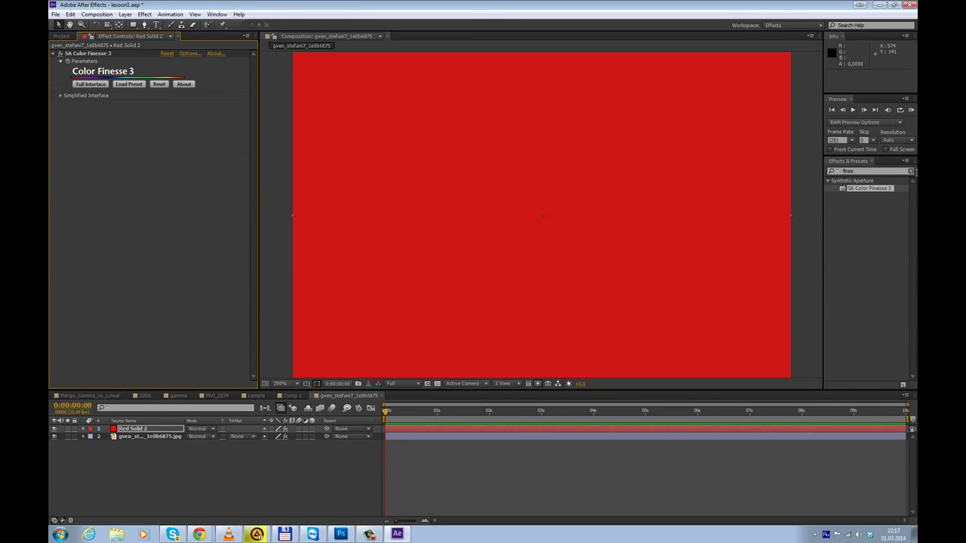
# - Apply the Ramp effect to the red solid and place it above SA Color Finesse 3 in the effect order
pyautogui.write('ramp')
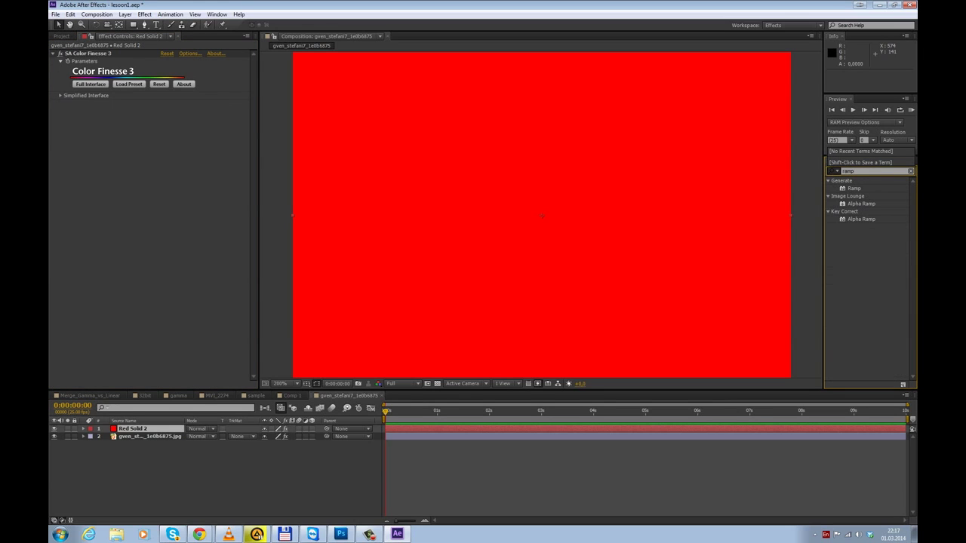
pyautogui.moveTo(860, 190); pyautogui.dragTo(148, 152)
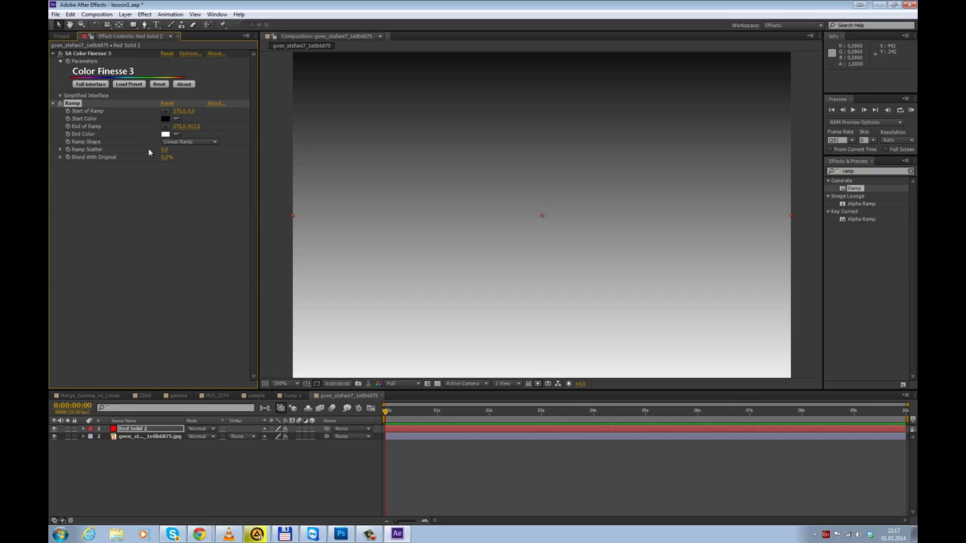
pyautogui.moveTo(69, 106); pyautogui.dragTo(73, 52)
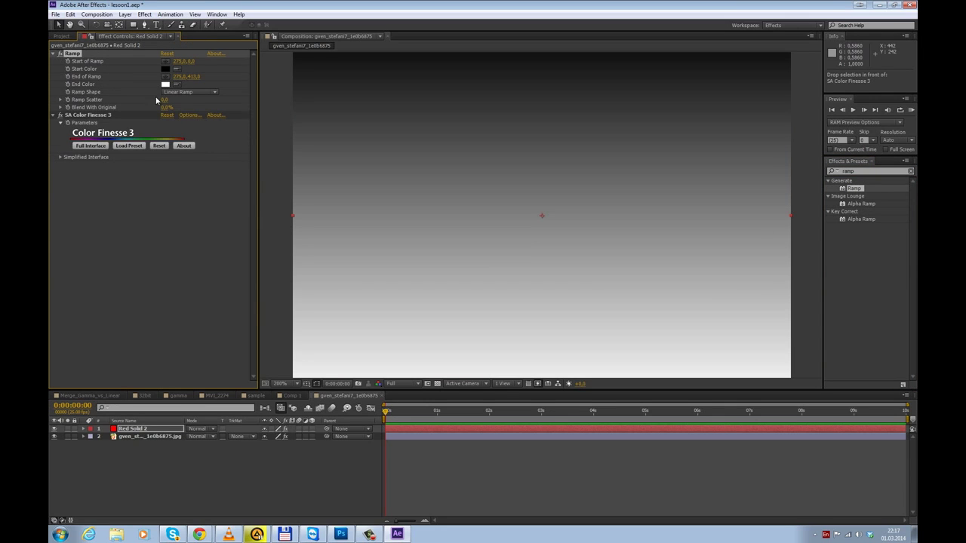
# - Set the Ramp's start color to red E70000 and its end color to brown 6F4100
pyautogui.click(165, 68)
pyautogui.click(476, 225)
pyautogui.click(489, 211)
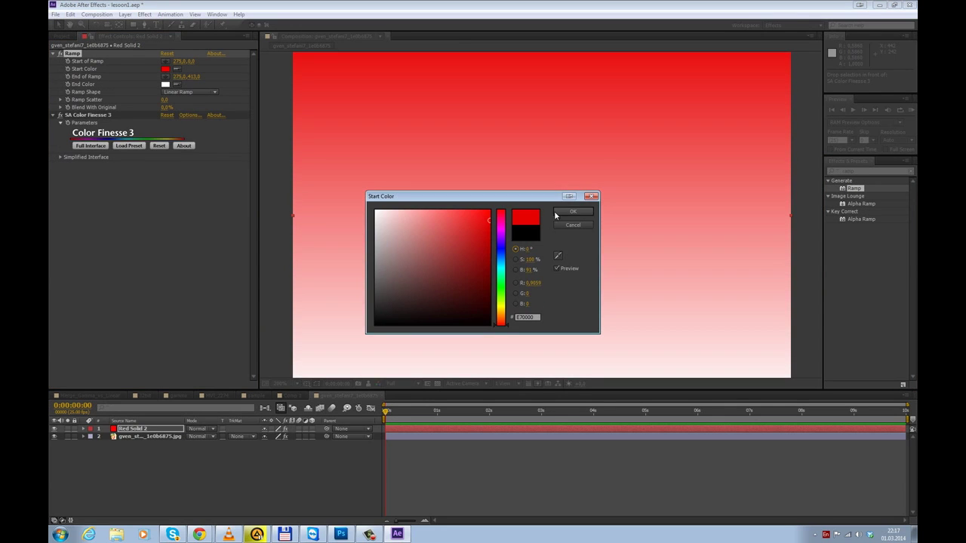
pyautogui.click(526, 317)
pyautogui.click(165, 84)
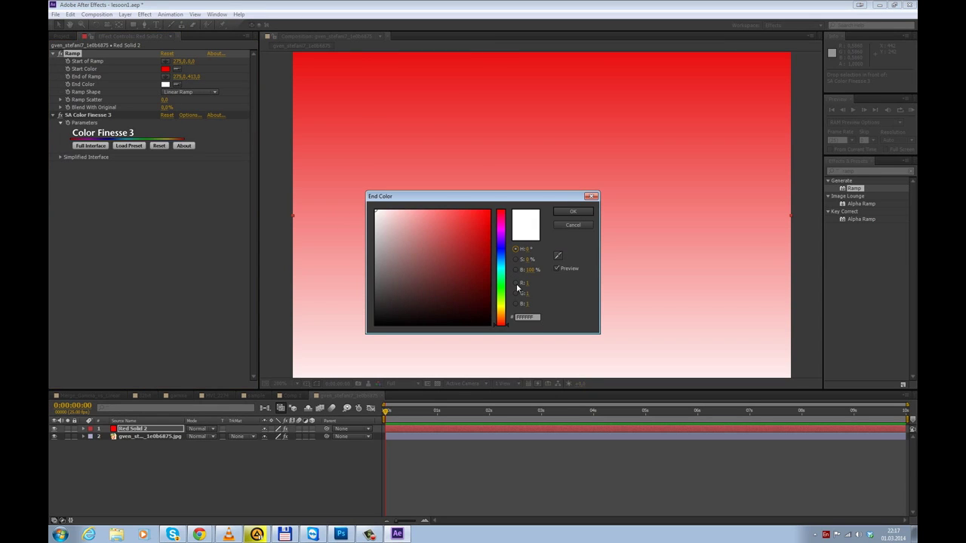
pyautogui.click(500, 313)
pyautogui.click(475, 285)
pyautogui.moveTo(484, 281); pyautogui.dragTo(492, 278)
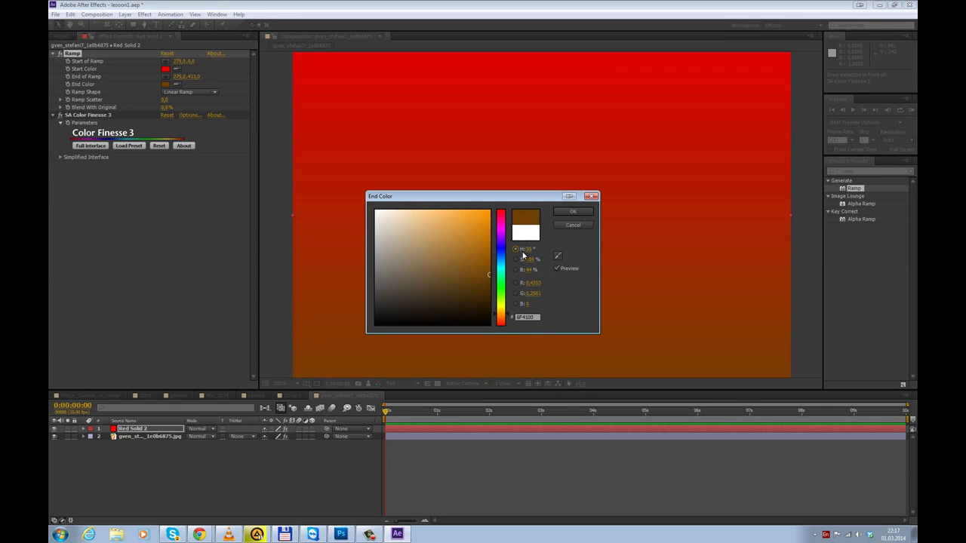
pyautogui.click(567, 213)
# - Open the full Color Finesse interface for the ramp solid and examine its vectorscope at 5x zoom
pyautogui.click(90, 146)
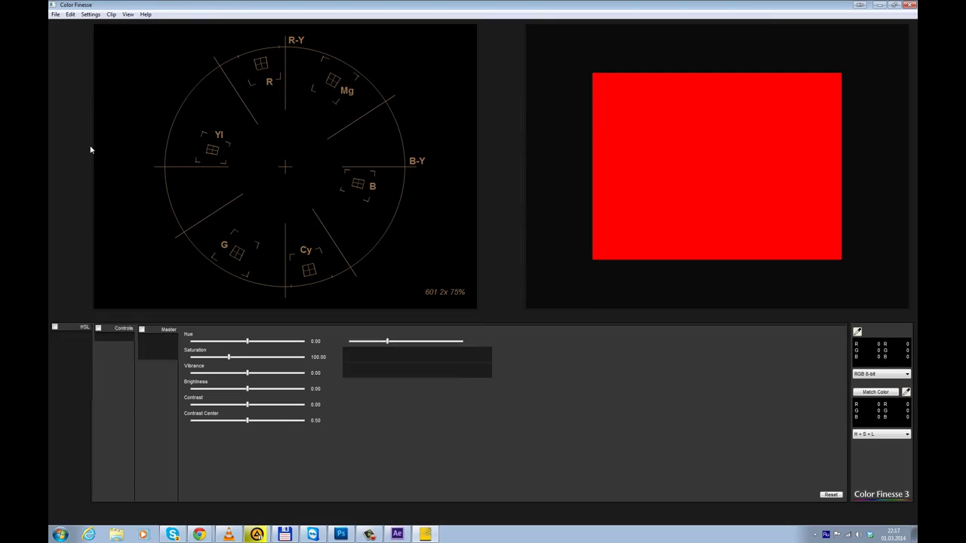
pyautogui.rightClick(242, 142)
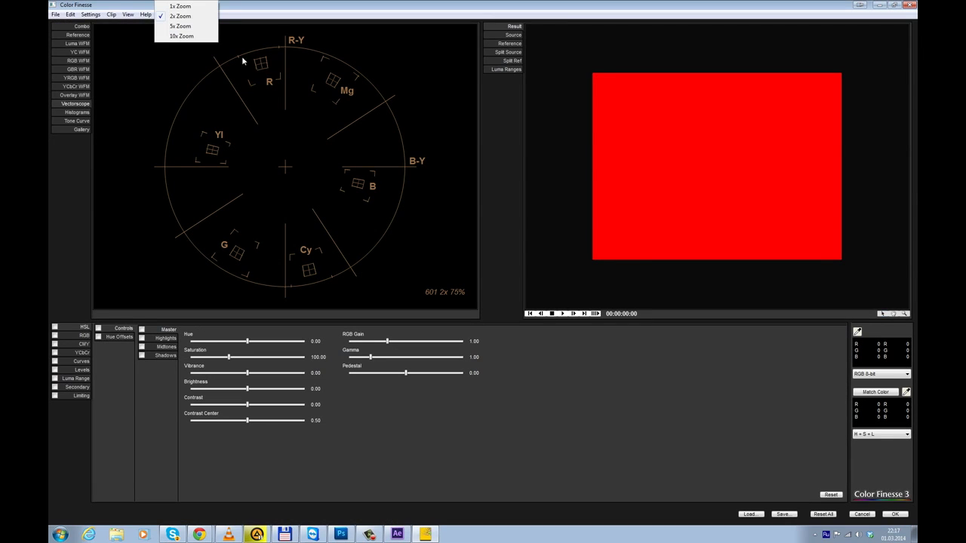
pyautogui.click(172, 13)
pyautogui.rightClick(249, 127)
pyautogui.click(243, 126)
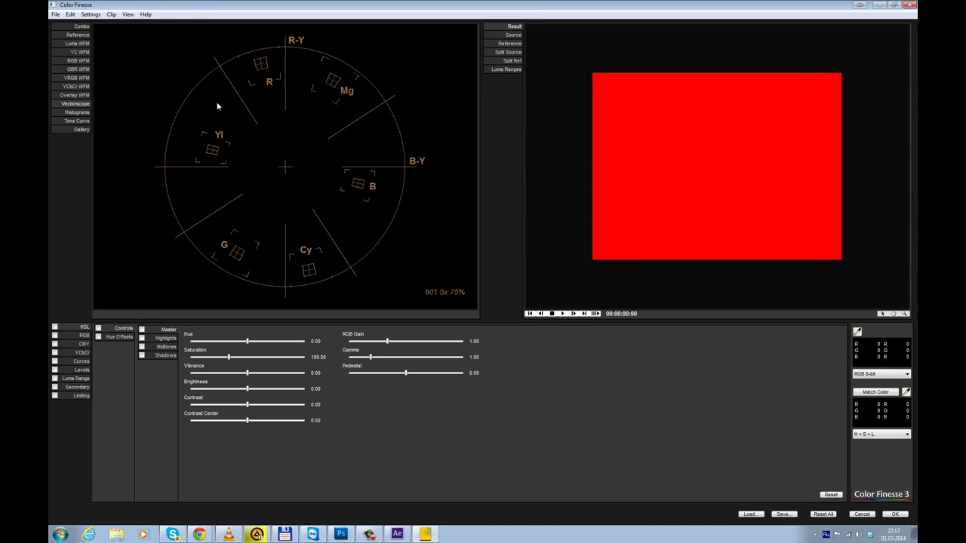
# - Examine the solid's RGB, YRGB and YCbCr waveforms, and cancel out of Color Finesse back to After Effects
pyautogui.click(83, 68)
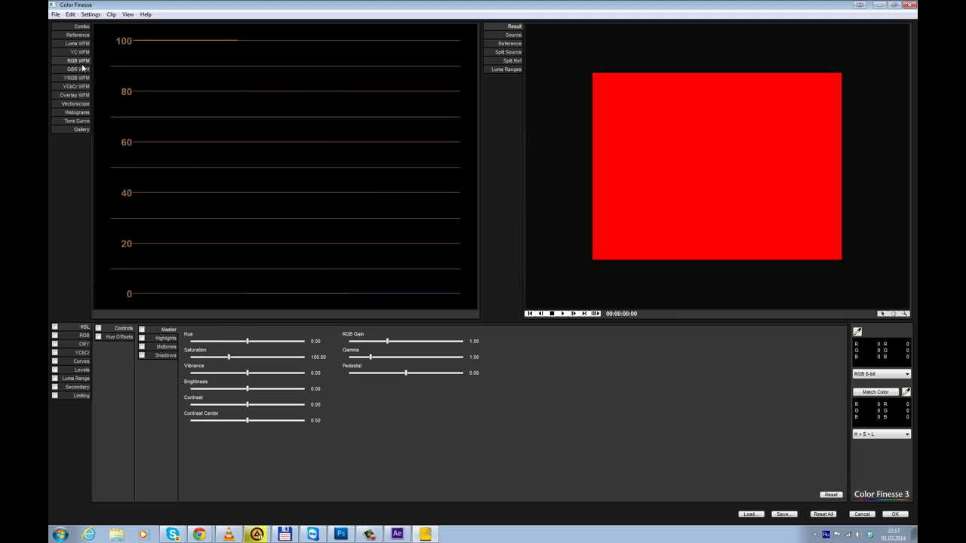
pyautogui.click(81, 78)
pyautogui.click(83, 86)
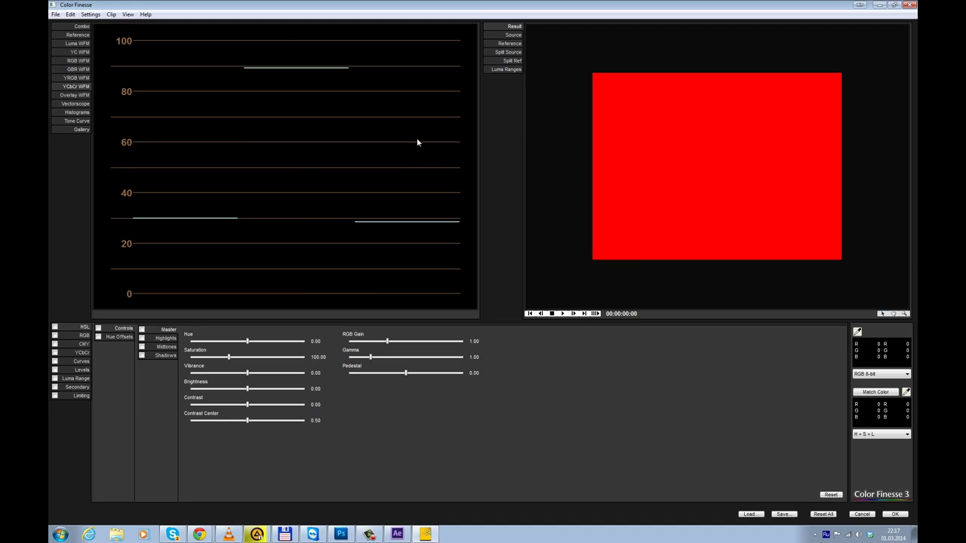
pyautogui.click(864, 514)
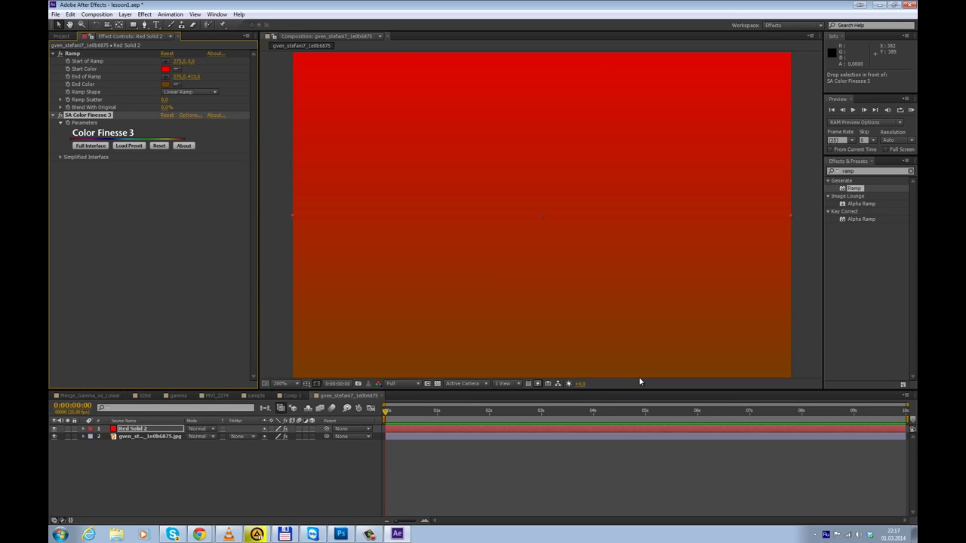
# - Open the full Color Finesse interface for the beach sunset image and show its vectorscope at 1x zoom
pyautogui.press('.')
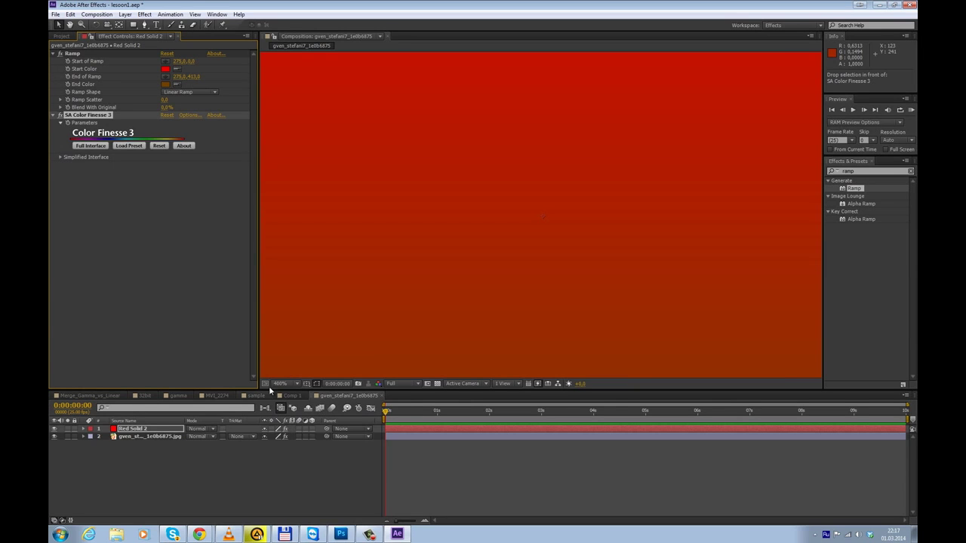
pyautogui.click(226, 396)
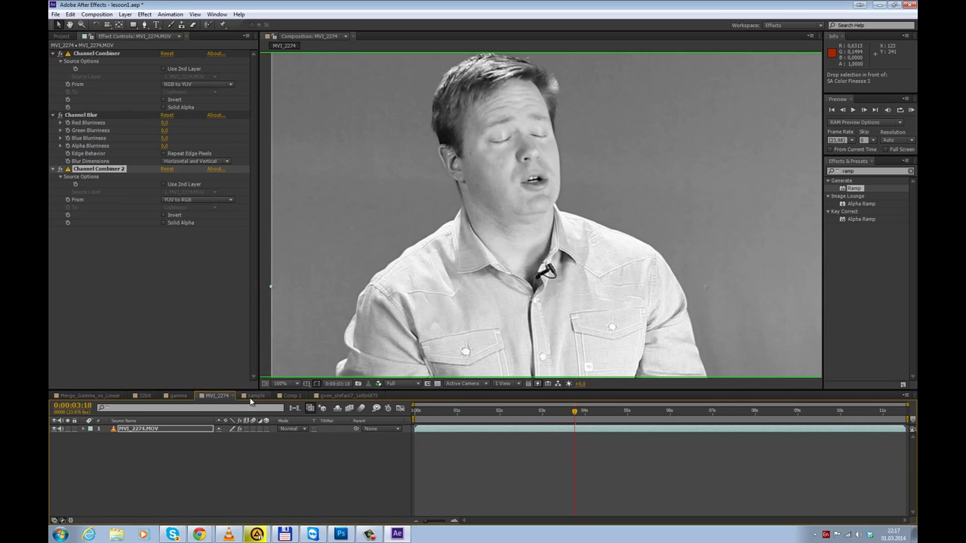
pyautogui.click(259, 397)
pyautogui.click(180, 397)
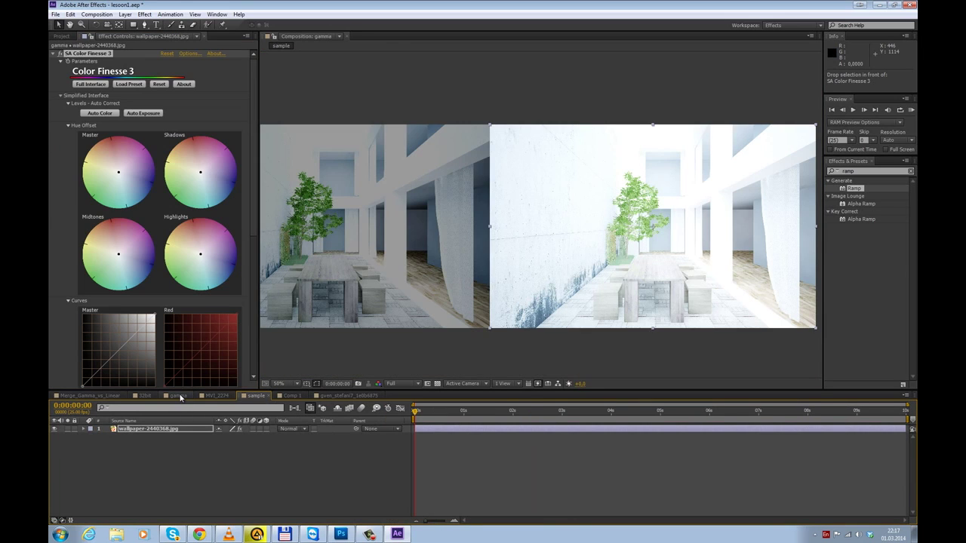
pyautogui.click(92, 85)
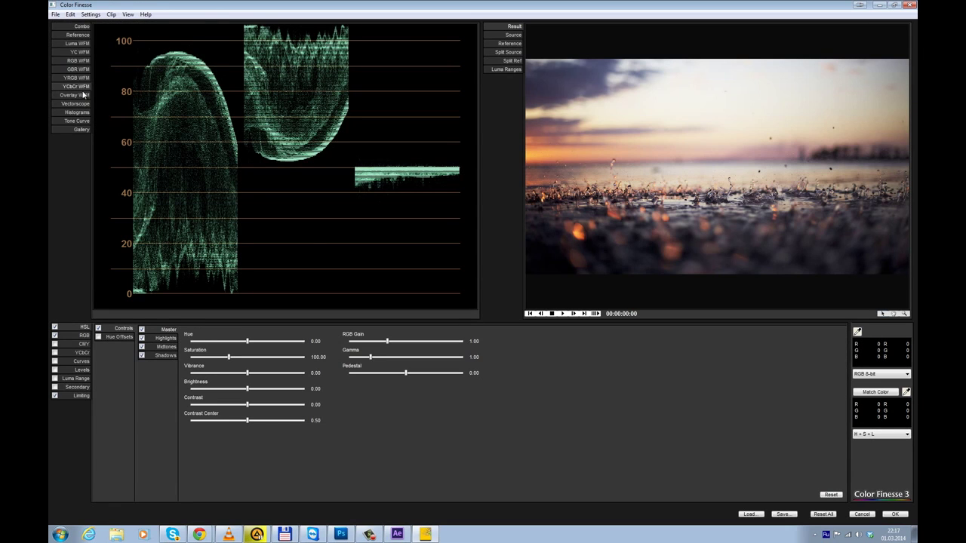
pyautogui.click(77, 104)
pyautogui.rightClick(297, 145)
pyautogui.click(286, 125)
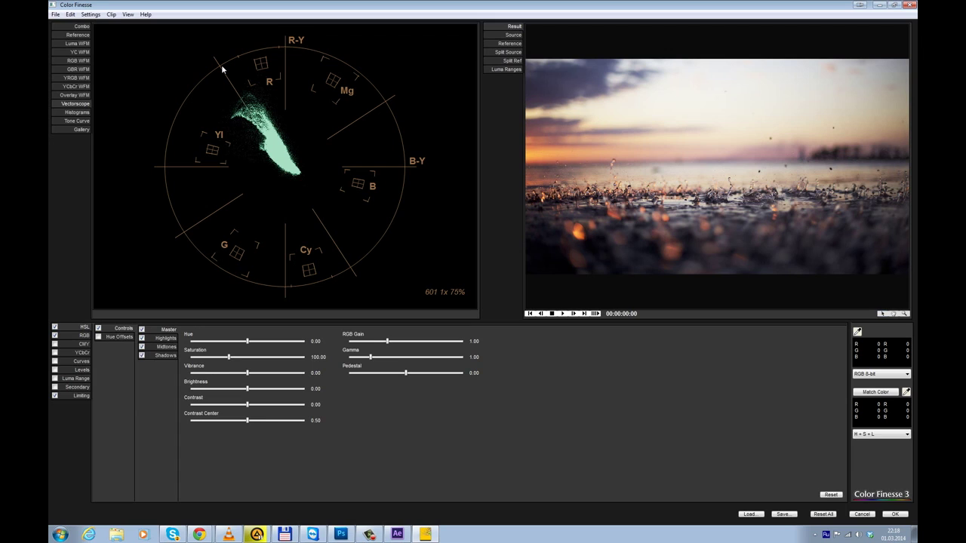
# - Examine the sunset image's histograms, tone curve, preset gallery and vectorscope, ending on the RGB waveform
pyautogui.click(71, 114)
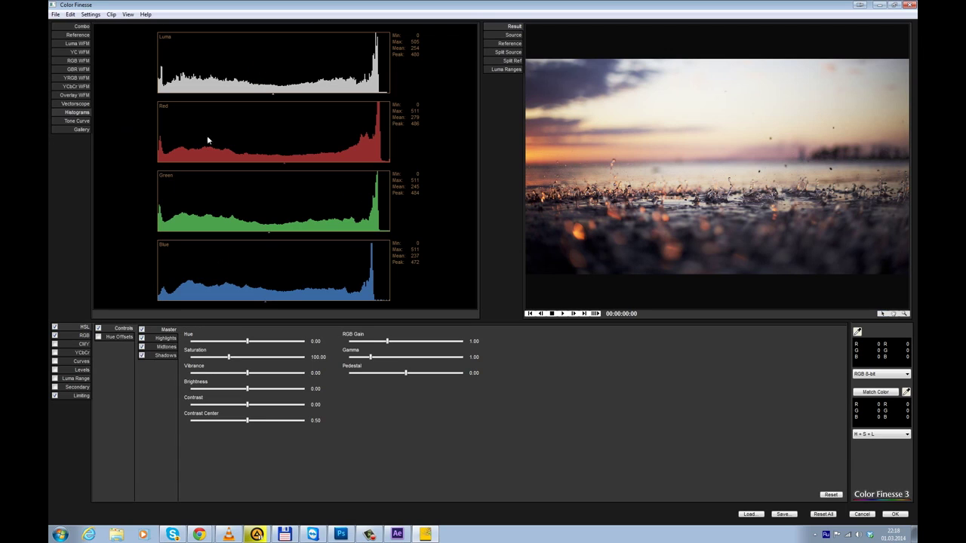
pyautogui.click(82, 122)
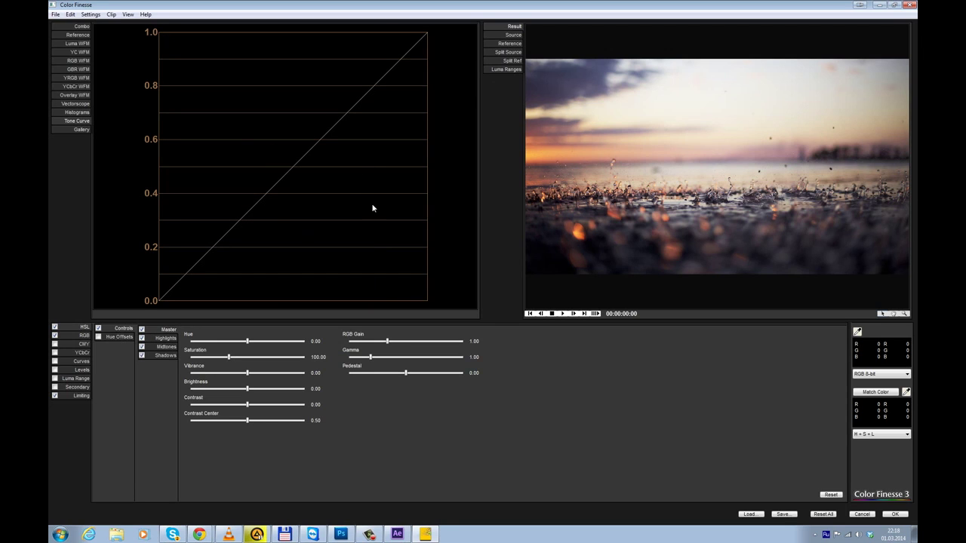
pyautogui.click(81, 130)
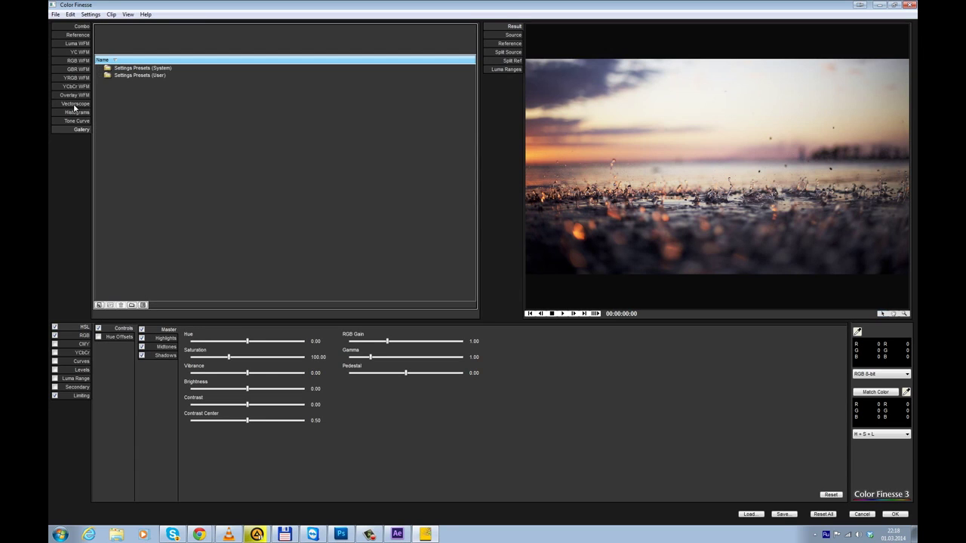
pyautogui.click(75, 105)
pyautogui.click(78, 62)
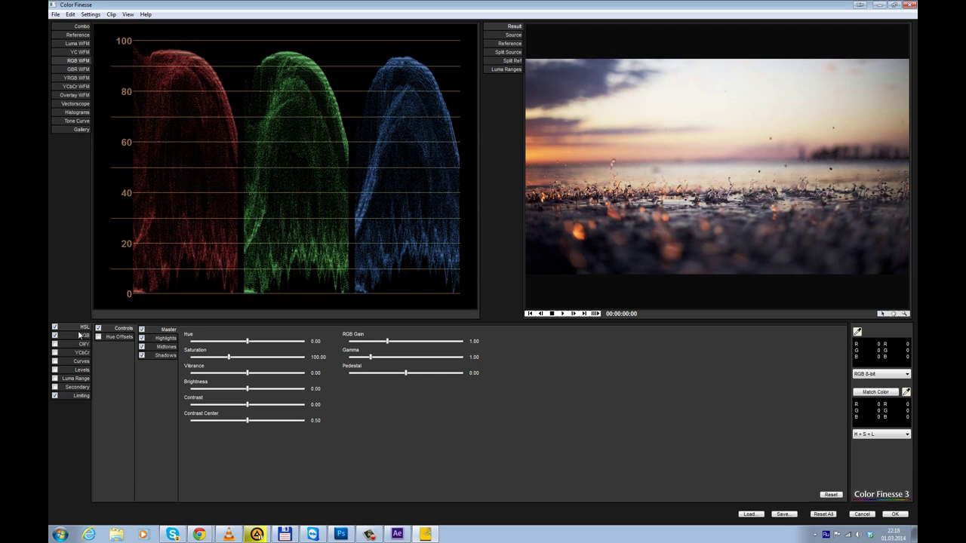
# - In the HSL hue offsets, tint shadows to hue 78.87, midtones to hue 122.75 and highlights to hue 335.21 with strength 0.47
pyautogui.click(131, 339)
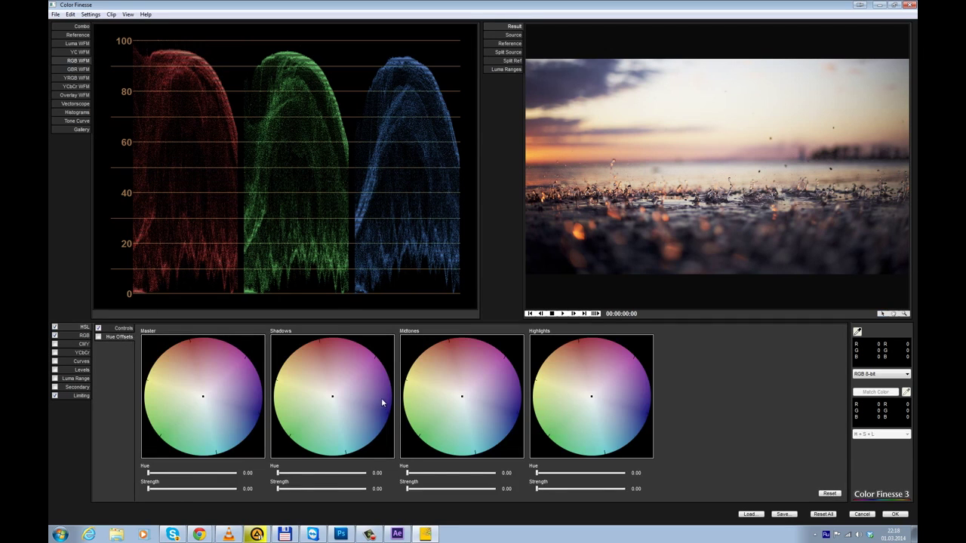
pyautogui.moveTo(344, 406); pyautogui.dragTo(371, 382)
pyautogui.moveTo(463, 414); pyautogui.dragTo(495, 413)
pyautogui.moveTo(591, 396); pyautogui.dragTo(575, 374)
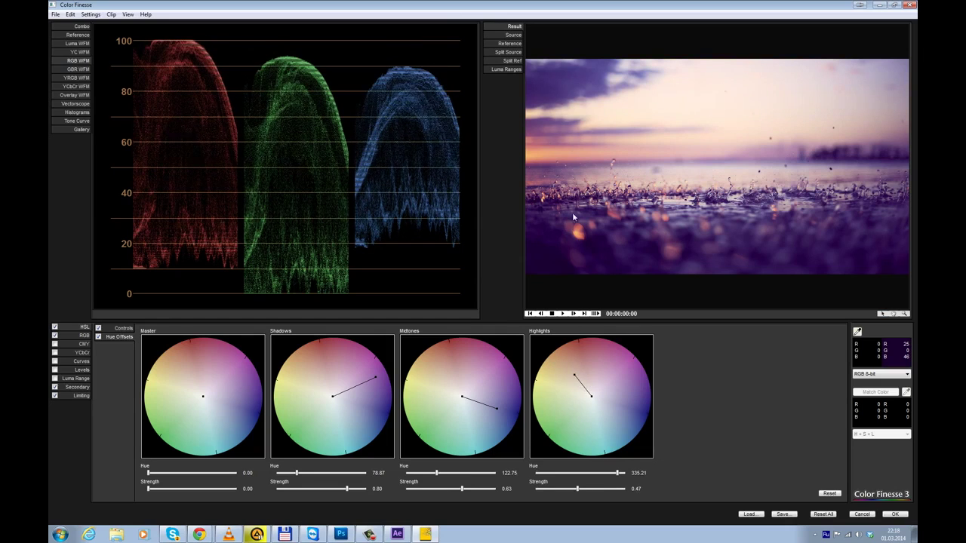
# - With the luma ranges previewed, reshape the range curves to widen the highlights and narrow the shadows, and return to the result view
pyautogui.click(507, 71)
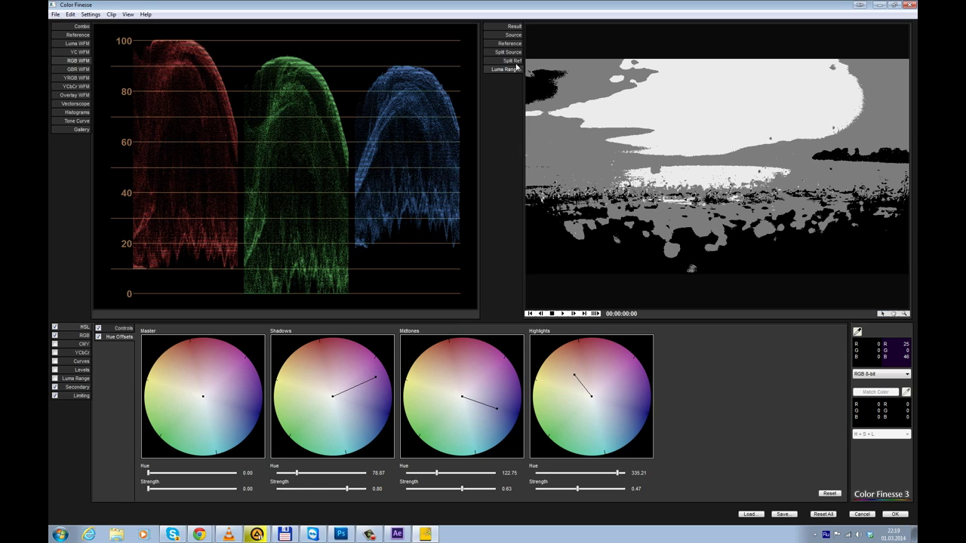
pyautogui.click(513, 27)
pyautogui.click(516, 71)
pyautogui.click(74, 380)
pyautogui.moveTo(350, 430); pyautogui.dragTo(298, 380)
pyautogui.moveTo(195, 426); pyautogui.dragTo(139, 426)
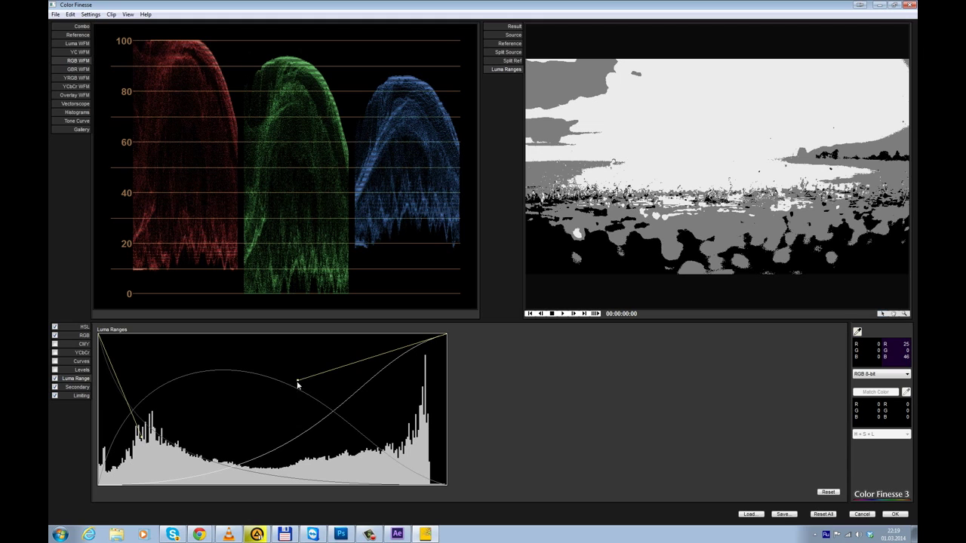
pyautogui.moveTo(297, 385); pyautogui.dragTo(304, 388)
pyautogui.click(513, 27)
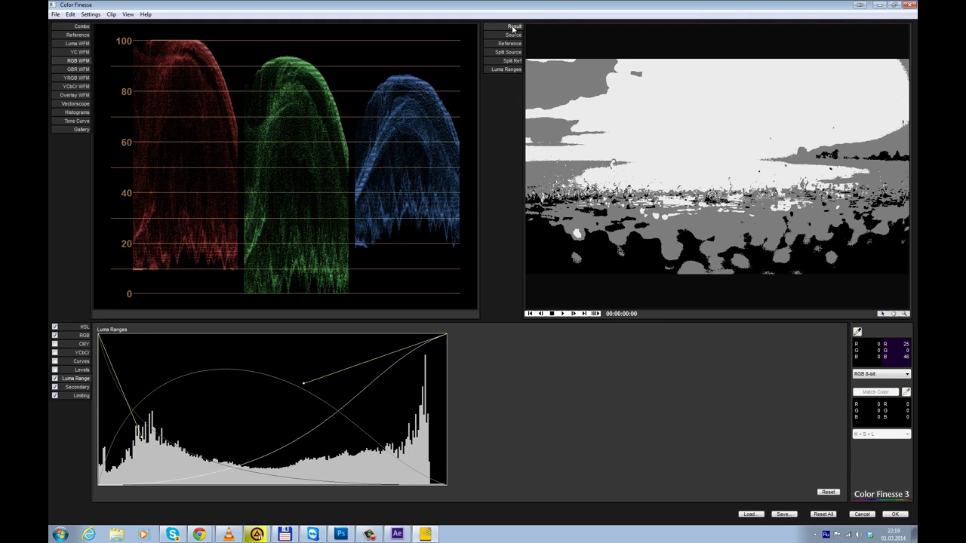
# - Try yellow, blue and orange highlight hue offsets, checking them against the luma ranges, and reset all hue offsets
pyautogui.click(84, 327)
pyautogui.moveTo(588, 385); pyautogui.dragTo(551, 376)
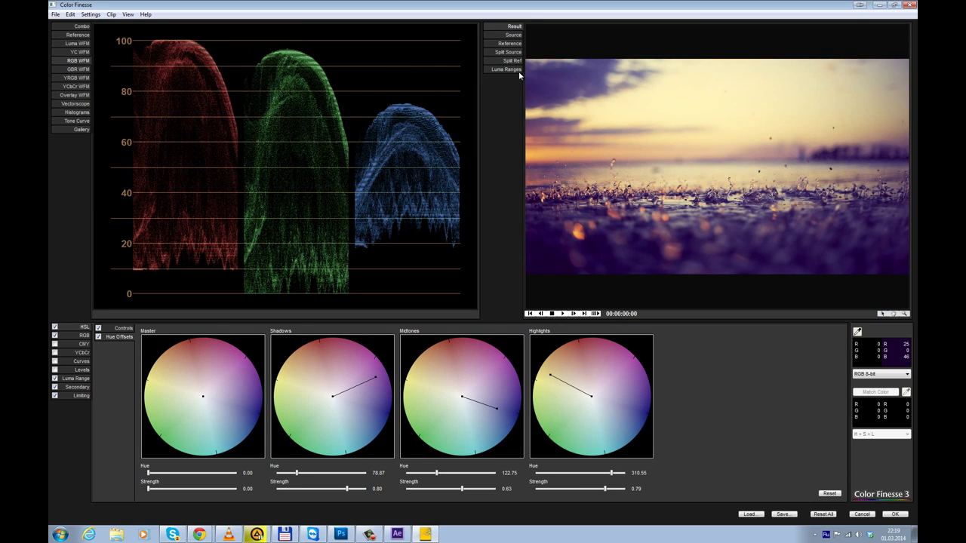
pyautogui.click(513, 70)
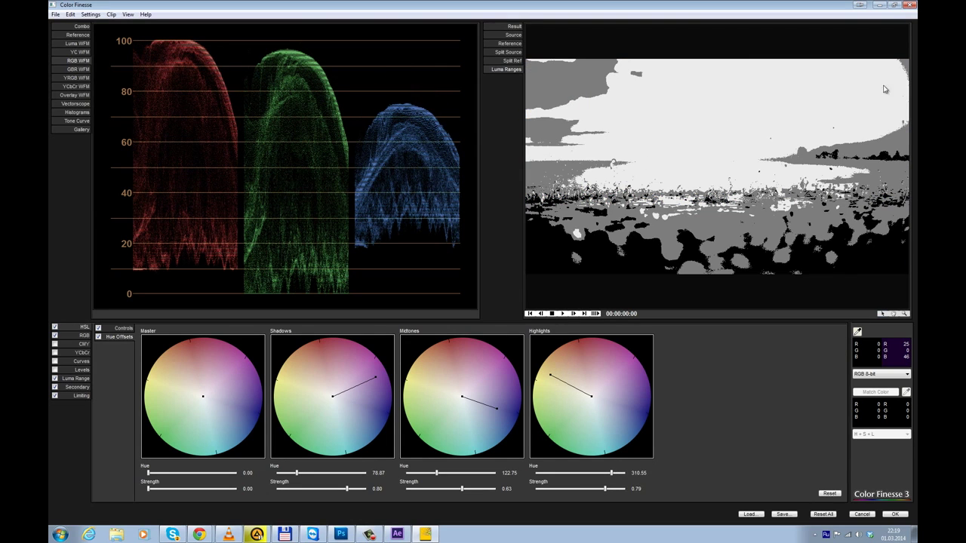
pyautogui.click(516, 27)
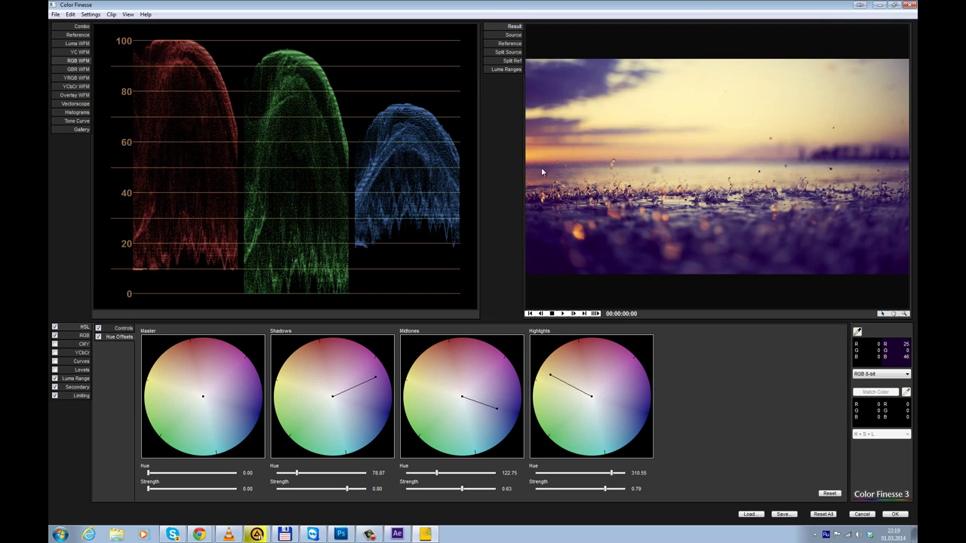
pyautogui.click(636, 429)
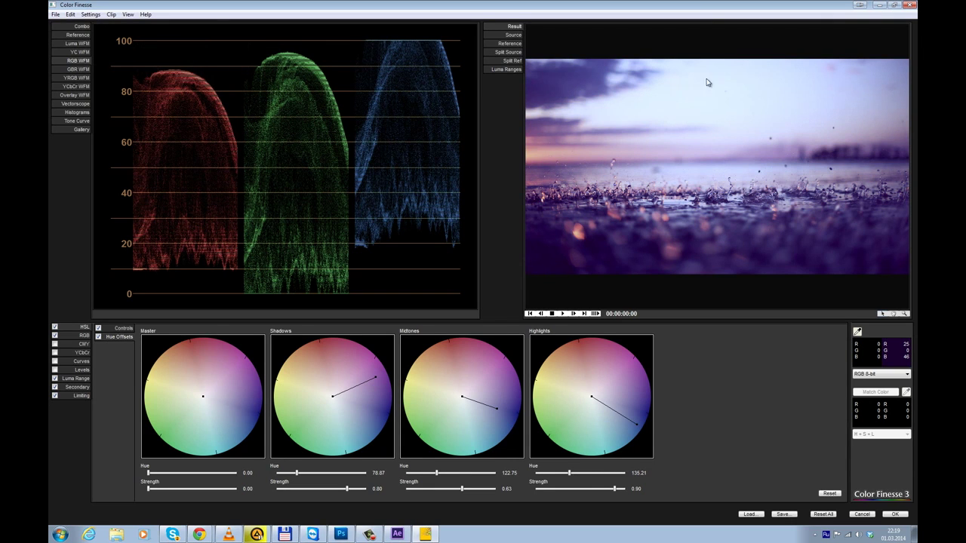
pyautogui.moveTo(573, 368); pyautogui.dragTo(526, 340)
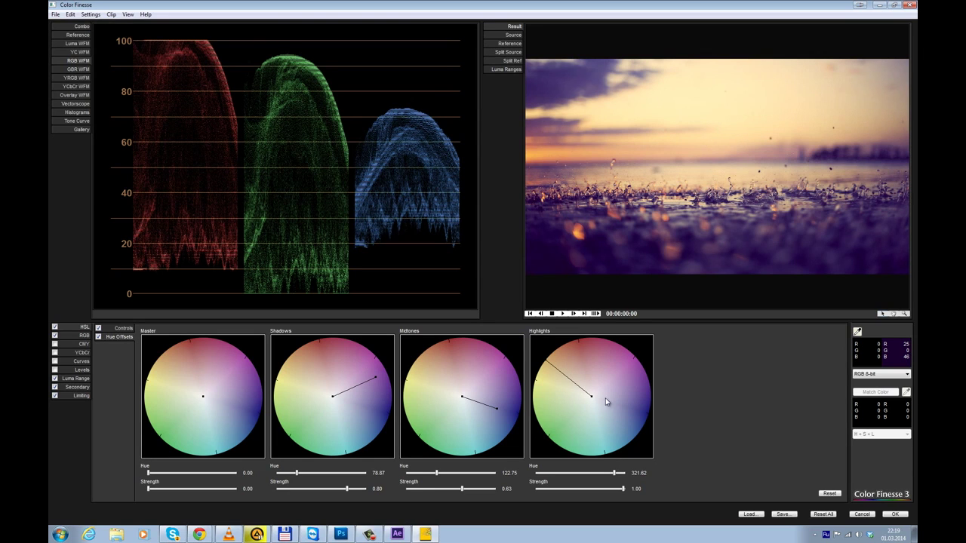
pyautogui.click(830, 495)
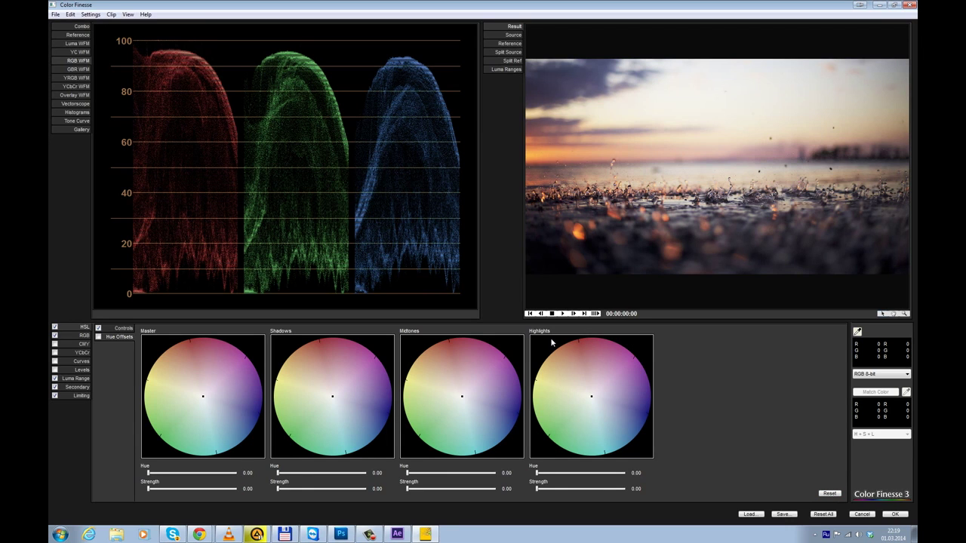
# - Set the hue offsets to warm highlights at 331.12, strength 0.59, blue shadows at about 135, and a blue Master at 131.93, strength 0.33
pyautogui.moveTo(564, 368)
pyautogui.mouseDown()
pyautogui.moveTo(573, 367)
pyautogui.moveTo(565, 365)
pyautogui.mouseUp()
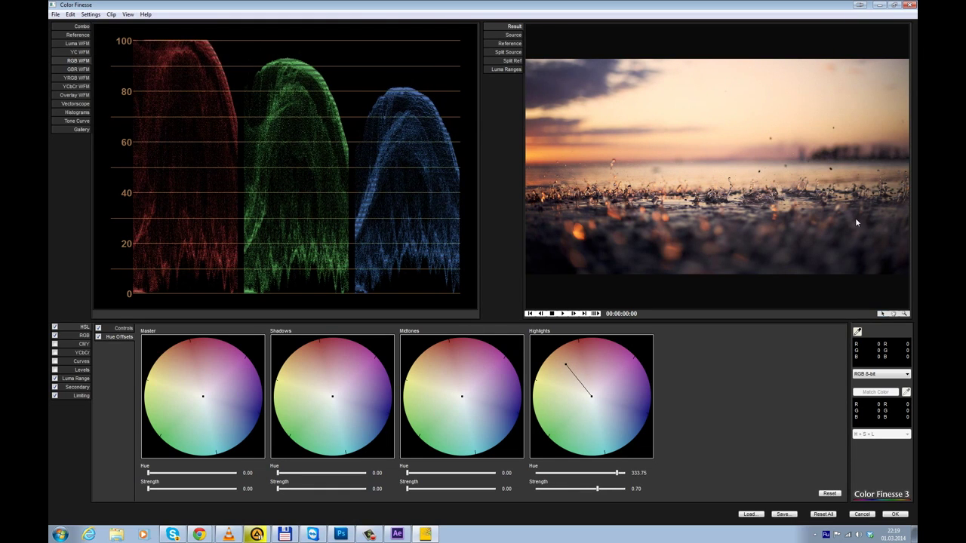
pyautogui.moveTo(357, 413); pyautogui.dragTo(377, 425)
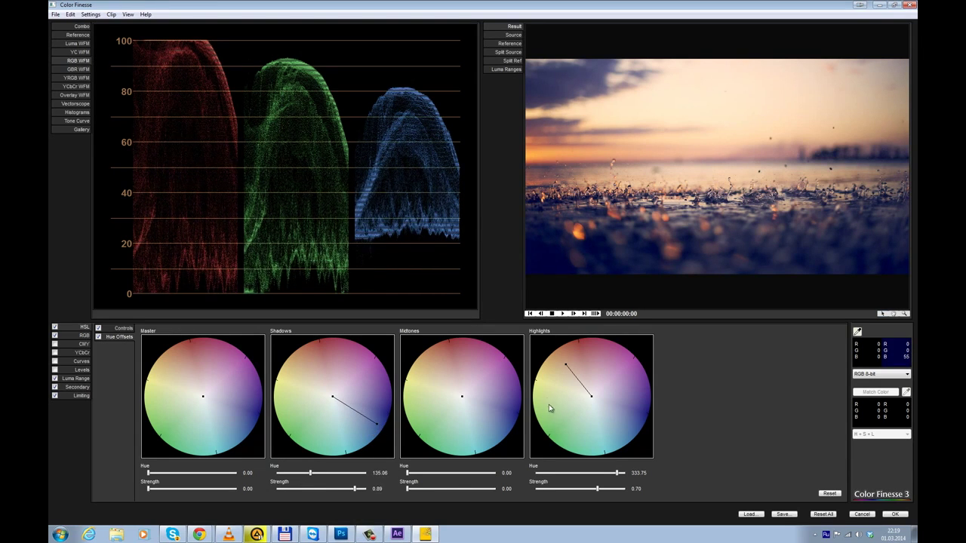
pyautogui.moveTo(571, 372); pyautogui.dragTo(568, 371)
pyautogui.moveTo(191, 381); pyautogui.dragTo(182, 376)
pyautogui.moveTo(238, 418); pyautogui.dragTo(220, 406)
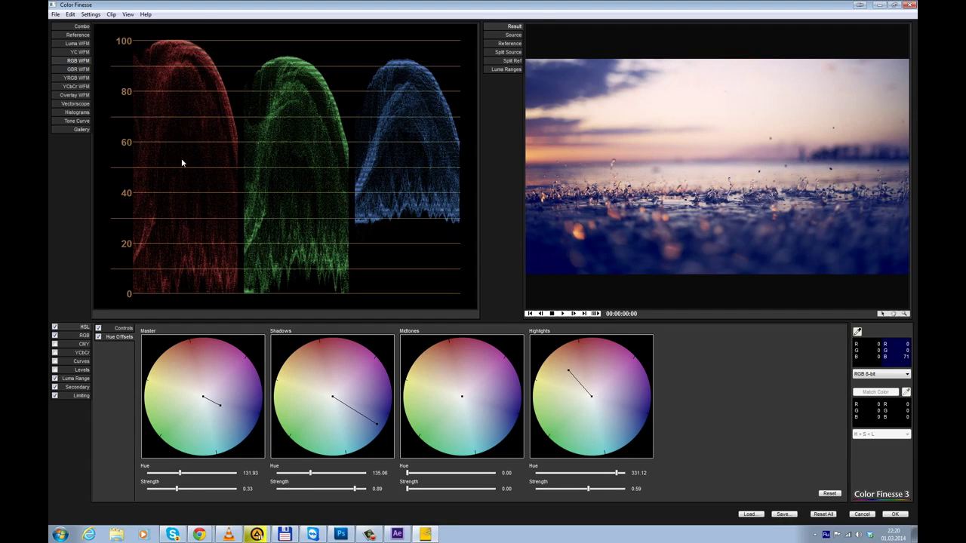
# - With the luma waveform shown, move the Master RGB curve's black point inward and its white point to input 231, output 255
pyautogui.click(78, 43)
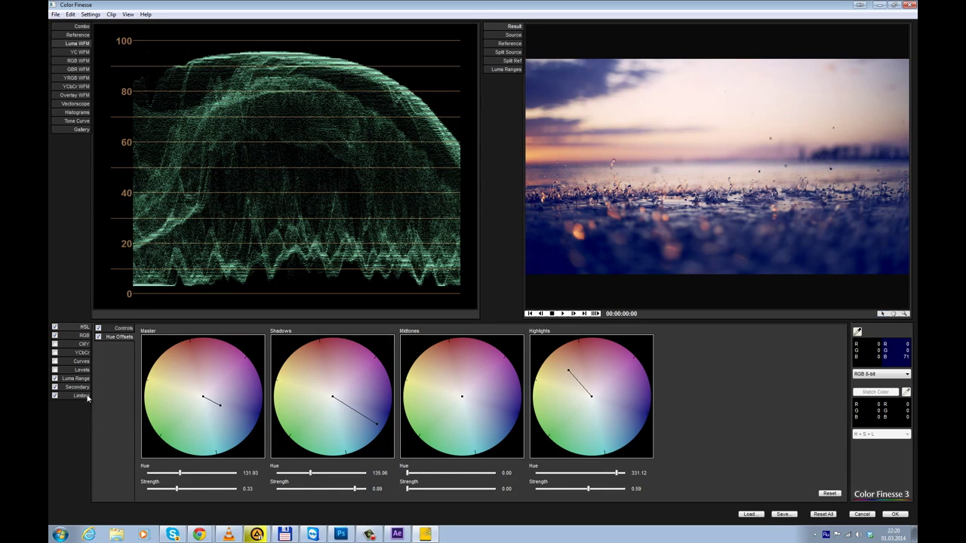
pyautogui.click(79, 361)
pyautogui.moveTo(143, 459); pyautogui.dragTo(171, 474)
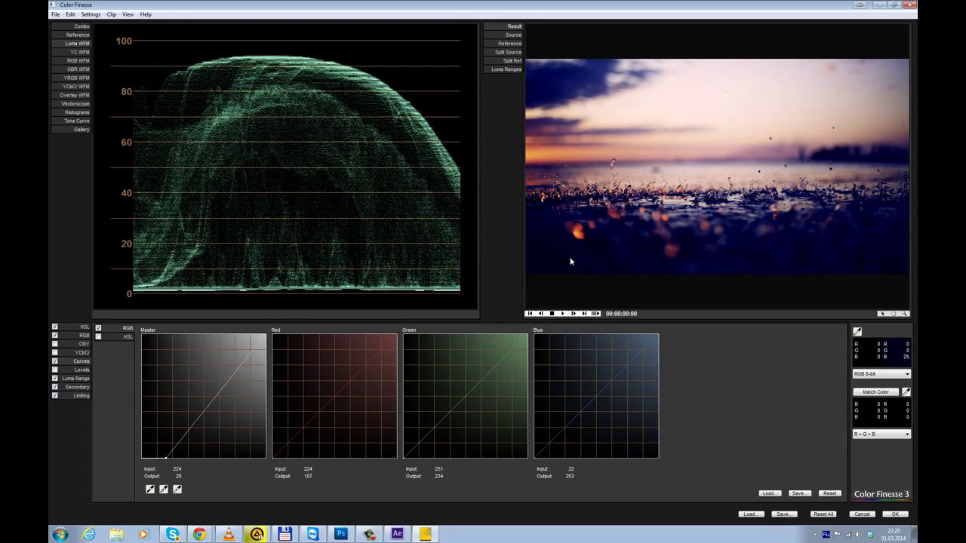
pyautogui.moveTo(266, 337); pyautogui.dragTo(260, 330)
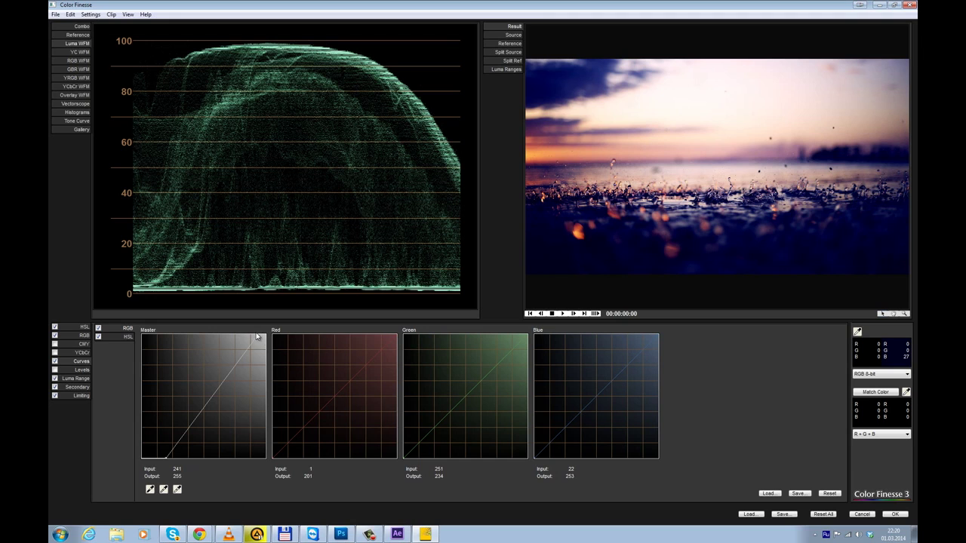
pyautogui.moveTo(258, 339); pyautogui.dragTo(254, 335)
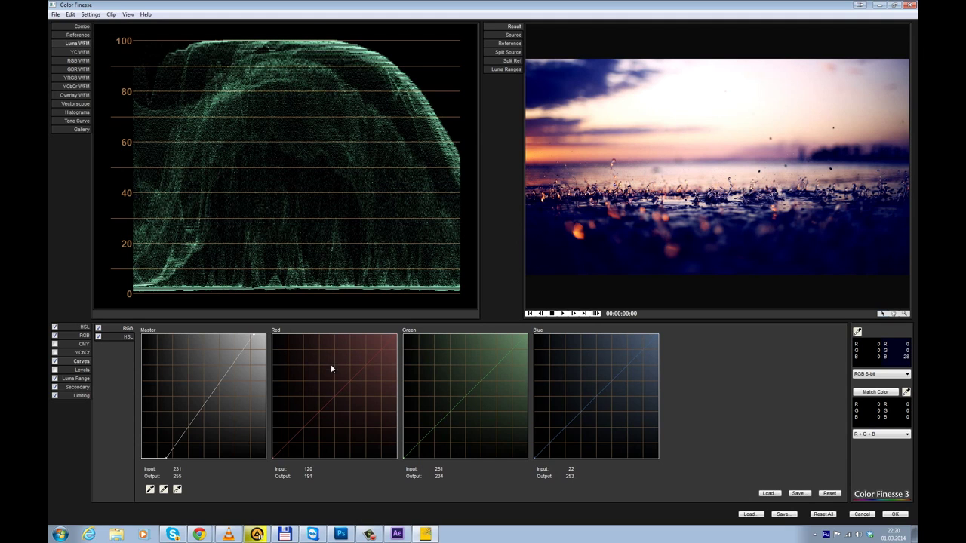
# - Try a steep S-shaped bend and an opposite, contrast-reducing bend on the Master RGB curve
pyautogui.moveTo(186, 434); pyautogui.dragTo(195, 437)
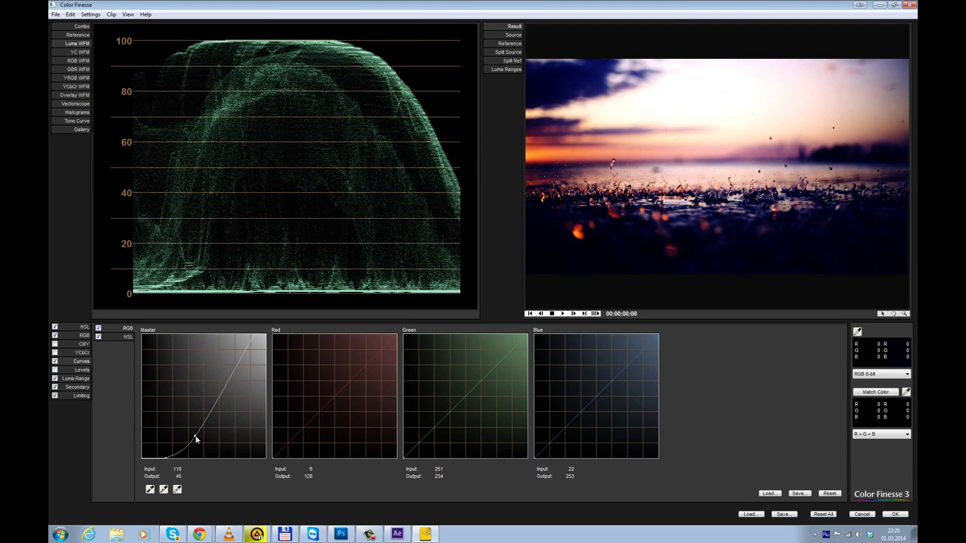
pyautogui.moveTo(230, 389); pyautogui.dragTo(212, 359)
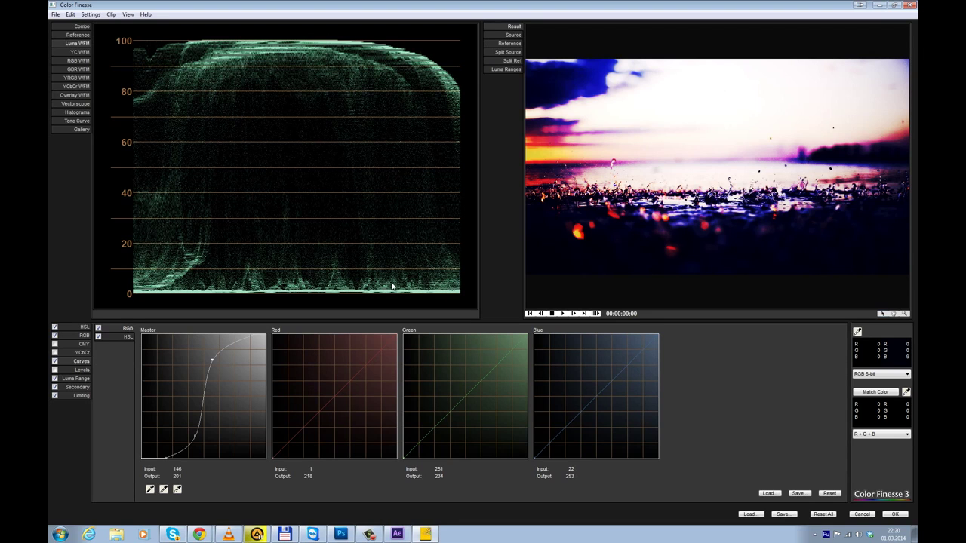
pyautogui.moveTo(213, 361); pyautogui.dragTo(237, 372)
pyautogui.moveTo(195, 437); pyautogui.dragTo(182, 411)
pyautogui.moveTo(241, 374); pyautogui.dragTo(242, 375)
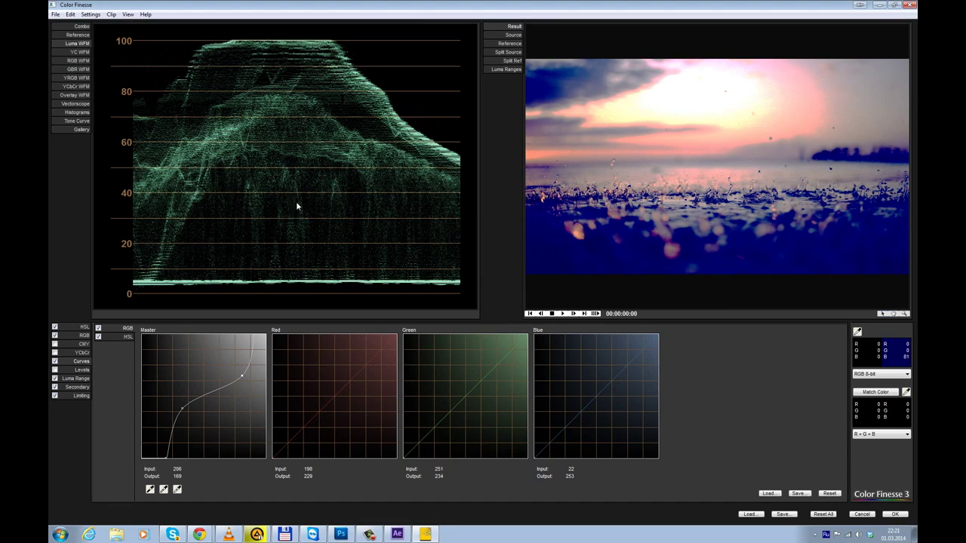
# - Remove the Master curve's bend points, return its black point to the origin, and try a slight midtone lift on the Green curve
pyautogui.moveTo(243, 374); pyautogui.dragTo(147, 463)
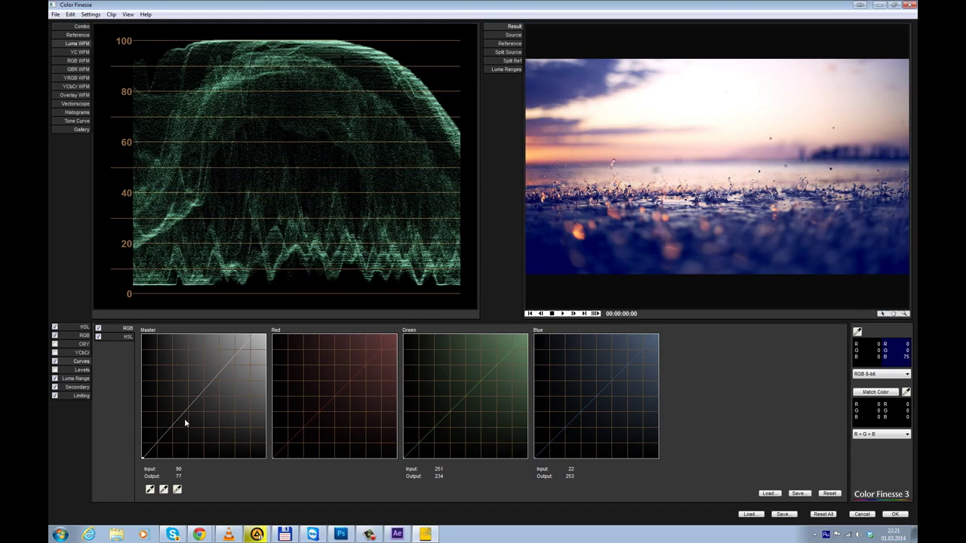
pyautogui.moveTo(454, 412)
pyautogui.mouseDown()
pyautogui.moveTo(464, 418)
pyautogui.moveTo(452, 388)
pyautogui.moveTo(479, 425)
pyautogui.moveTo(454, 401)
pyautogui.mouseUp()
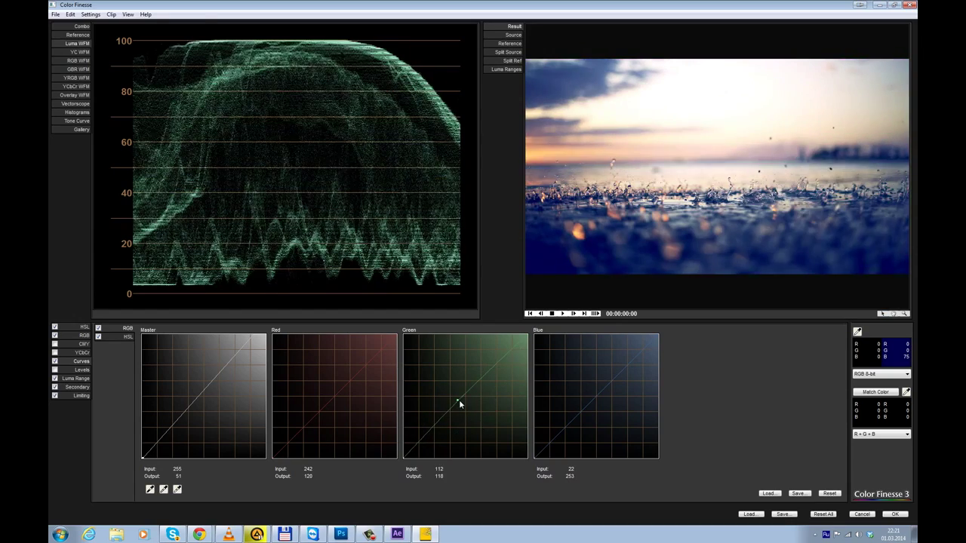
# - In secondary correction A, pick and enable four color samples from the dark blue foreground of the image
pyautogui.click(83, 388)
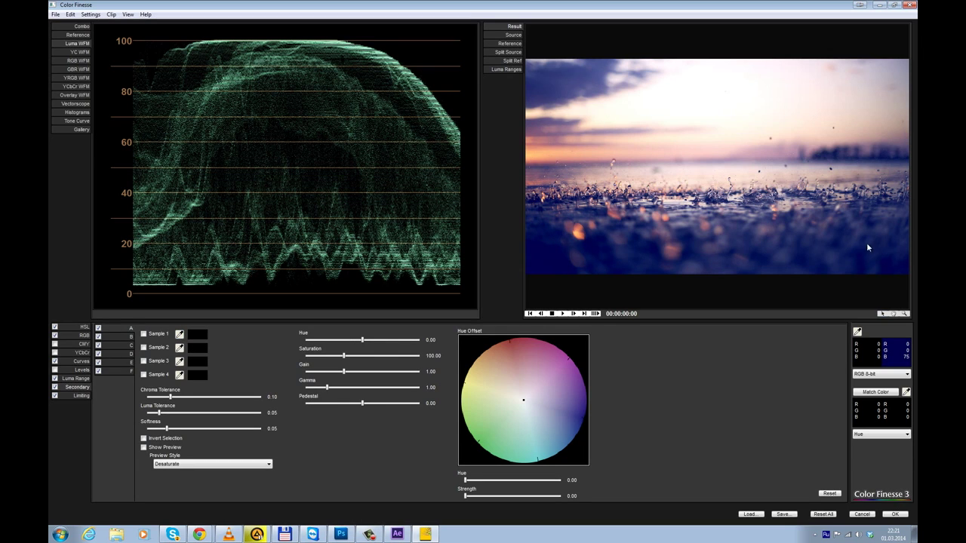
pyautogui.click(179, 334)
pyautogui.click(555, 261)
pyautogui.click(144, 334)
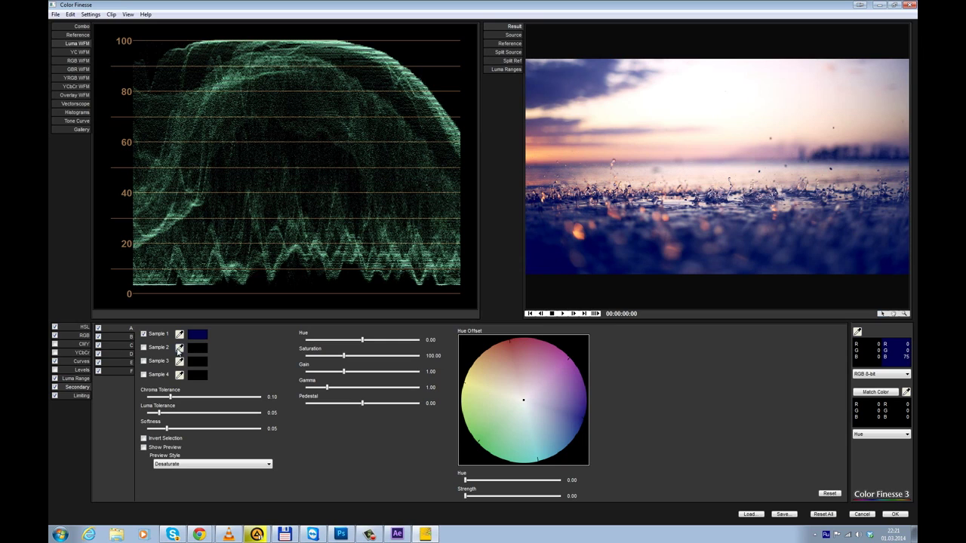
pyautogui.click(610, 234)
pyautogui.click(143, 347)
pyautogui.click(761, 255)
pyautogui.click(180, 376)
pyautogui.click(887, 240)
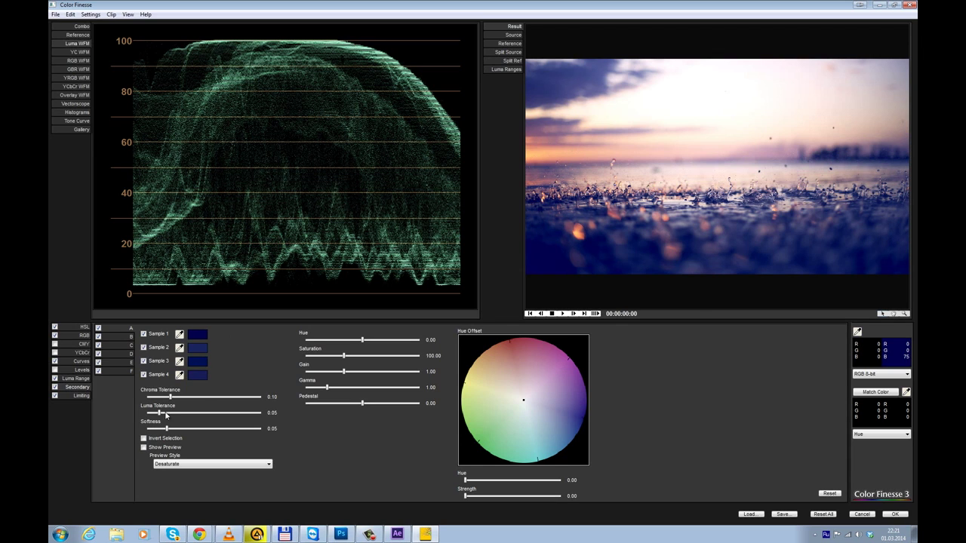
# - Preview secondary A's selection as Alpha, set chroma tolerance to 0.11, luma tolerance to 0.04 and softness to 0.18, and hide the preview
pyautogui.click(144, 449)
pyautogui.click(184, 464)
pyautogui.click(192, 486)
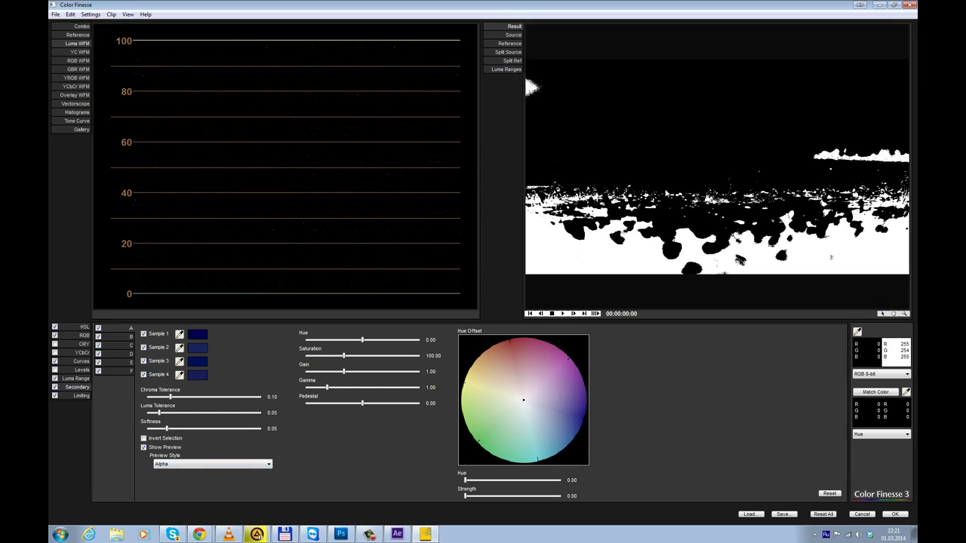
pyautogui.moveTo(166, 428); pyautogui.dragTo(215, 429)
pyautogui.moveTo(155, 415); pyautogui.dragTo(172, 404)
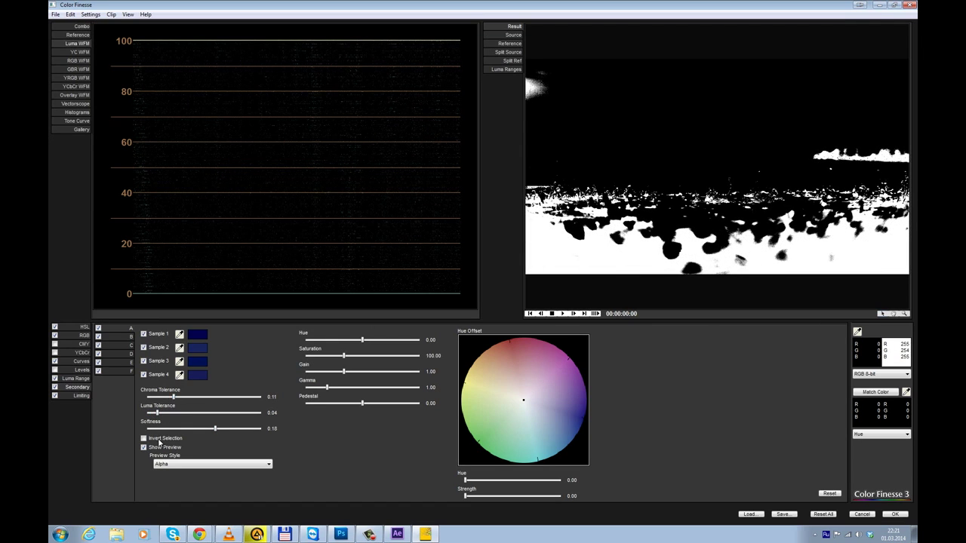
pyautogui.click(144, 448)
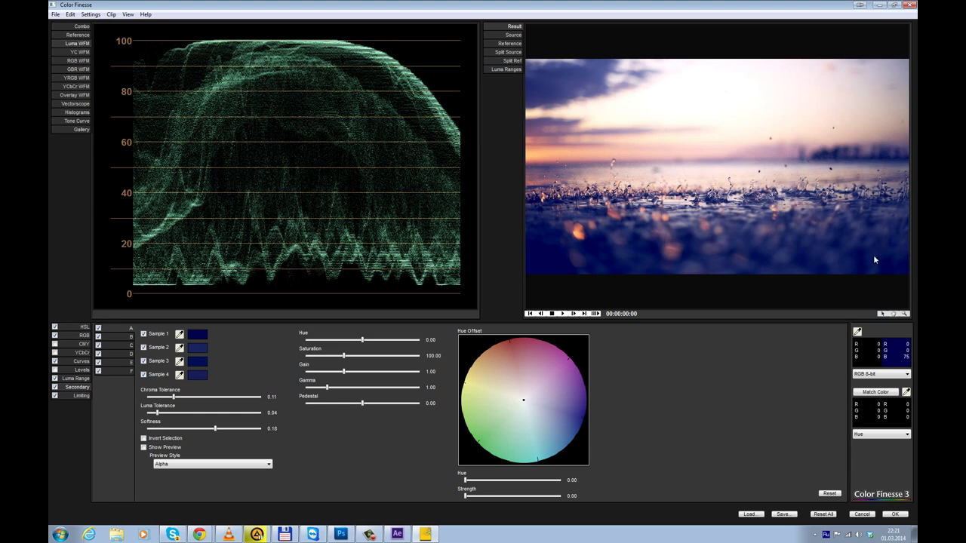
# - Try a secondary hue offset of 154.71 at strength 0.17 with saturation 135.92 and hue -19.10, and discard the Color Finesse changes
pyautogui.moveTo(486, 371)
pyautogui.mouseDown()
pyautogui.moveTo(546, 348)
pyautogui.moveTo(565, 402)
pyautogui.moveTo(514, 388)
pyautogui.moveTo(545, 370)
pyautogui.moveTo(520, 400)
pyautogui.moveTo(529, 410)
pyautogui.mouseUp()
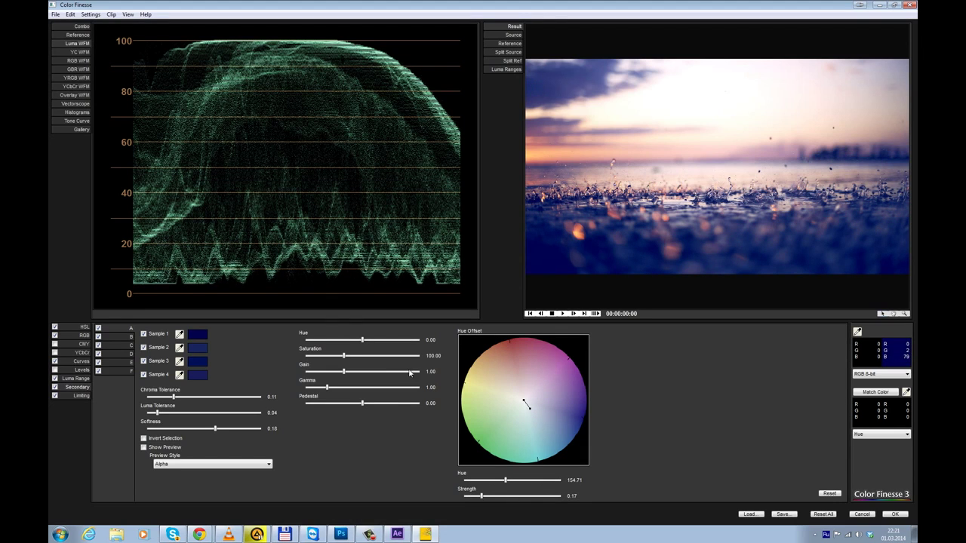
pyautogui.moveTo(344, 357); pyautogui.dragTo(360, 343)
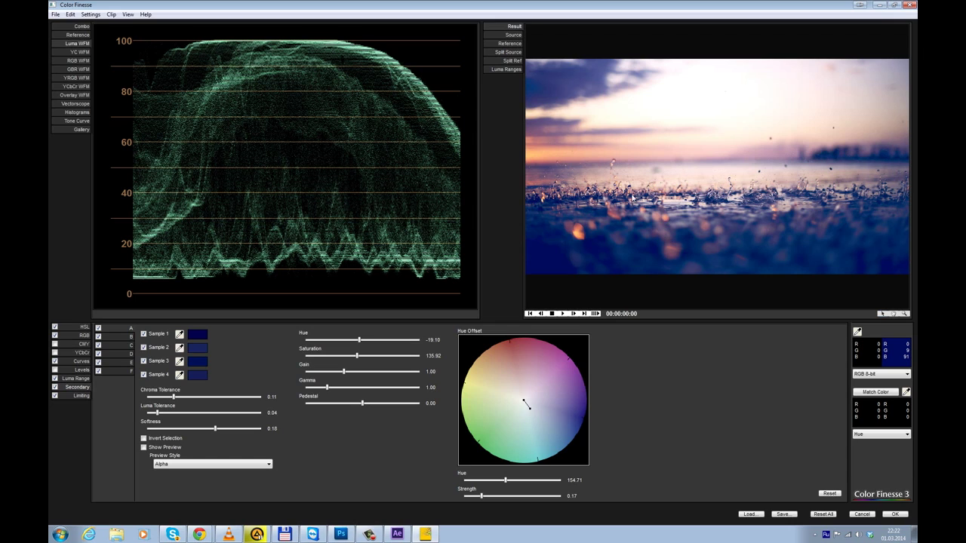
pyautogui.click(865, 515)
# - Open the 32bit composition, delete its 1_0148.psd layer, and undo that deletion
pyautogui.click(144, 395)
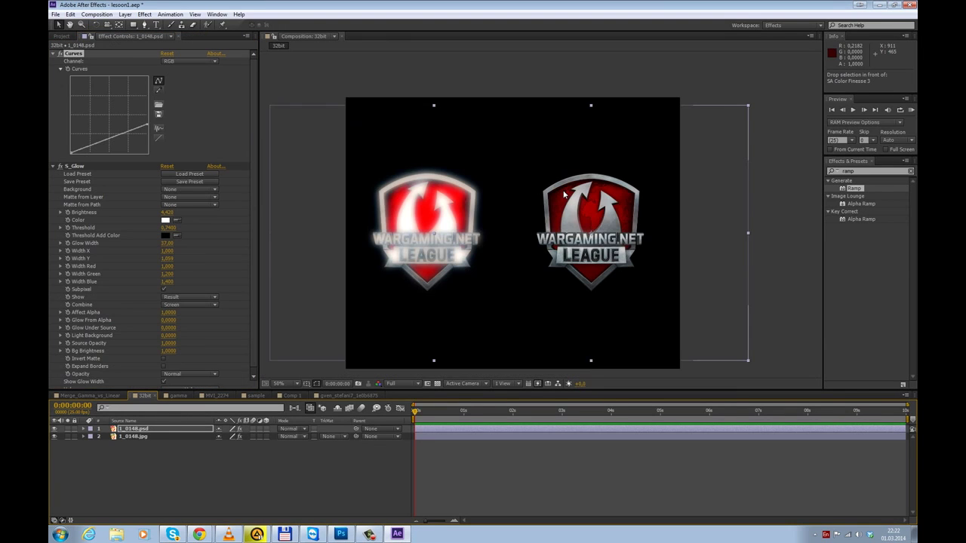
pyautogui.click(159, 431)
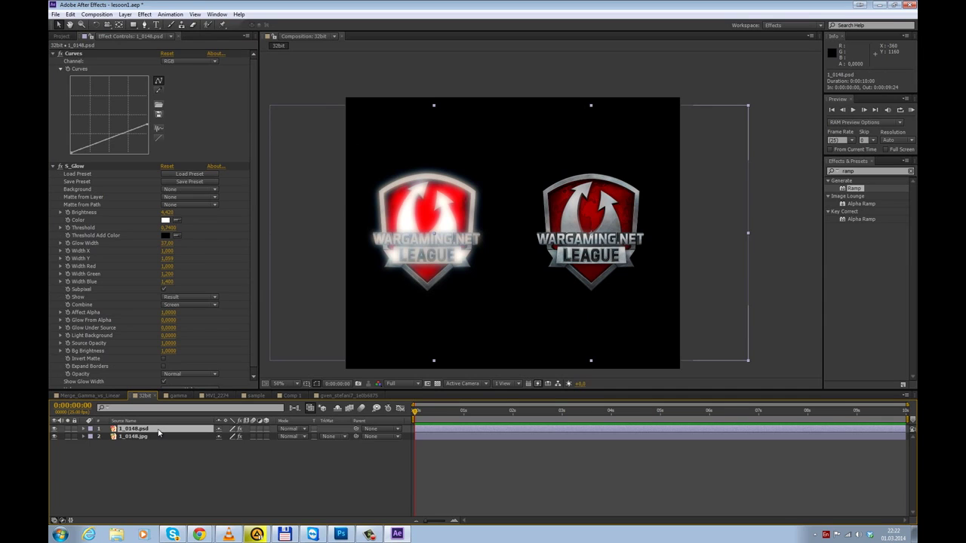
pyautogui.press('Delete')
pyautogui.click(148, 431)
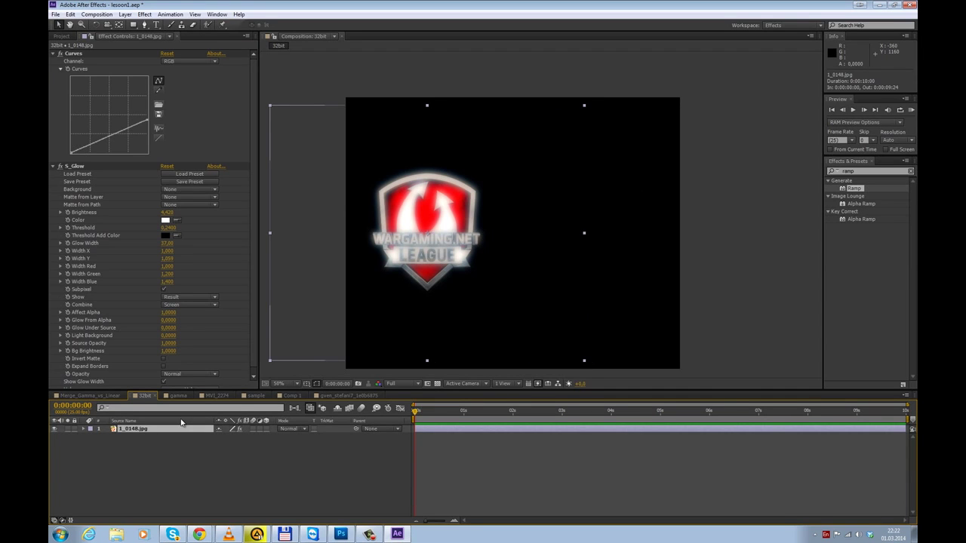
pyautogui.hotkey('ctrl', 'z')
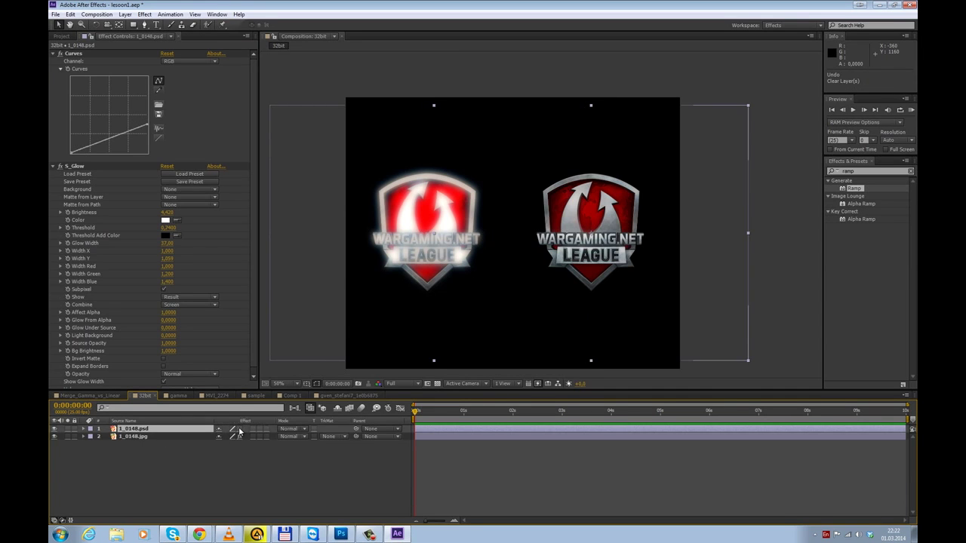
# - Remove the Curves and S_Glow effects from both the 1_0148.psd and 1_0148.jpg layers
pyautogui.click(241, 437)
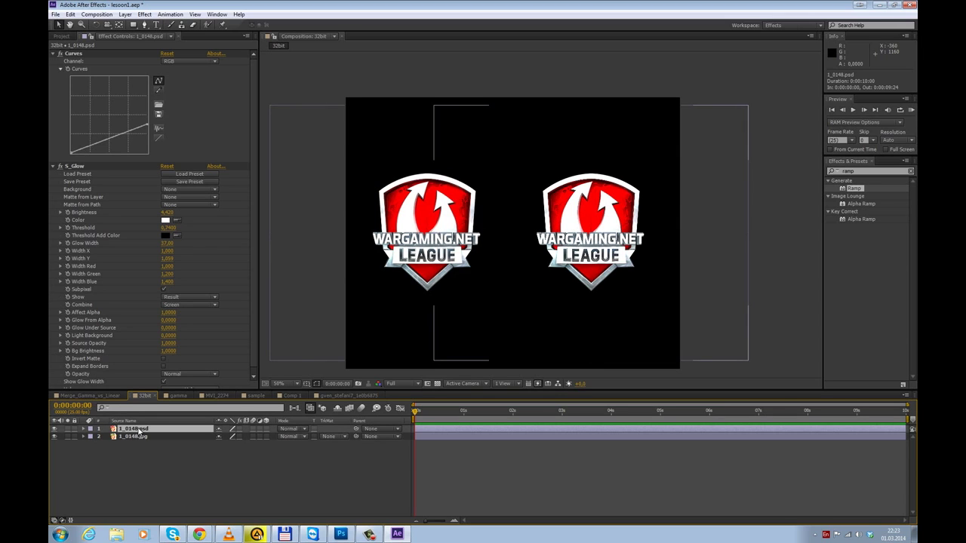
pyautogui.click(78, 55)
pyautogui.press('Delete')
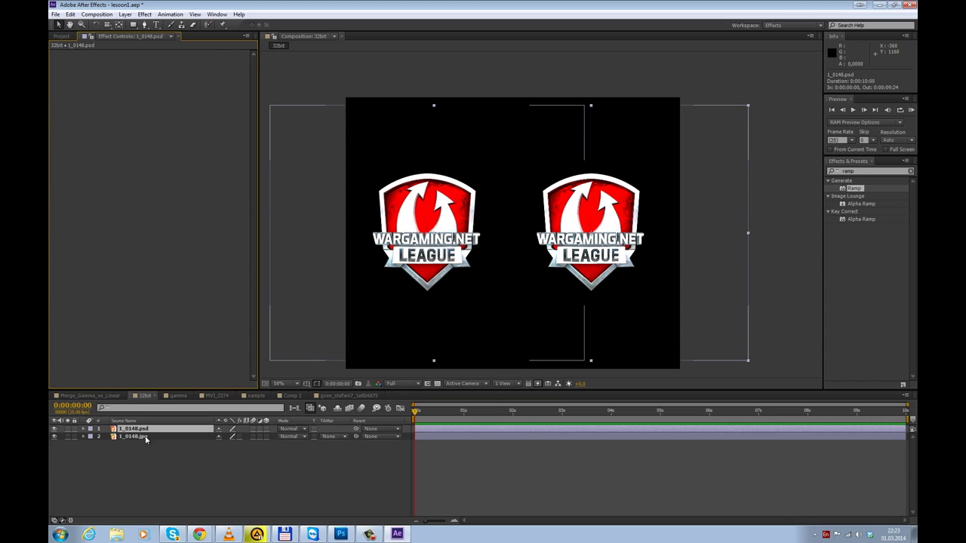
pyautogui.click(148, 438)
pyautogui.click(76, 54)
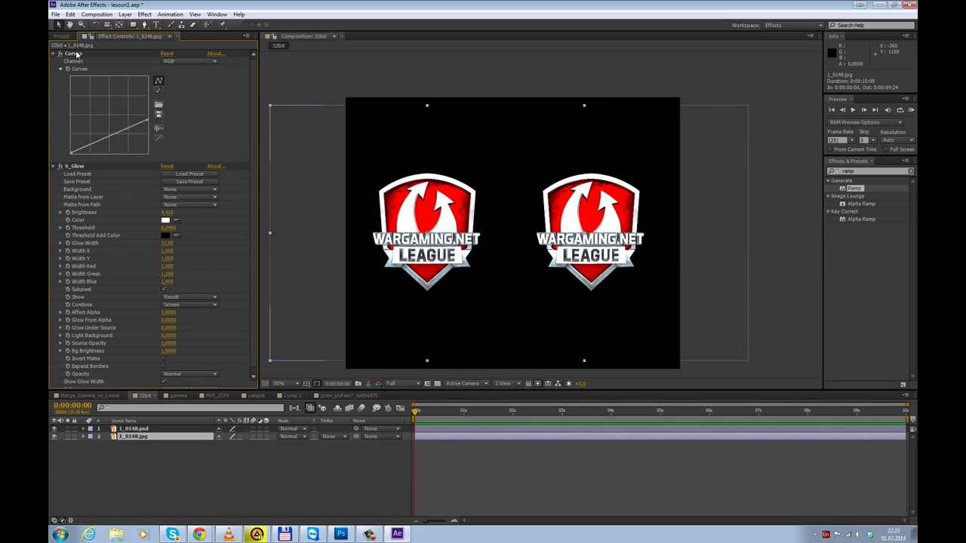
pyautogui.press('Delete')
pyautogui.click(76, 54)
pyautogui.press('Delete')
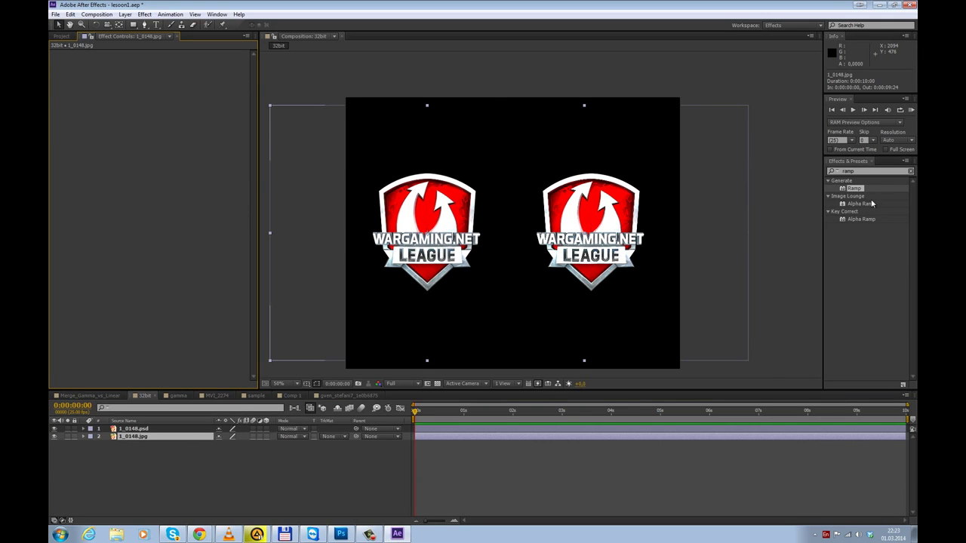
# - Find the SA Color Finesse 3 effect, apply it to the 1_0148.jpg layer, and open its full interface
pyautogui.click(859, 172)
pyautogui.write('fine')
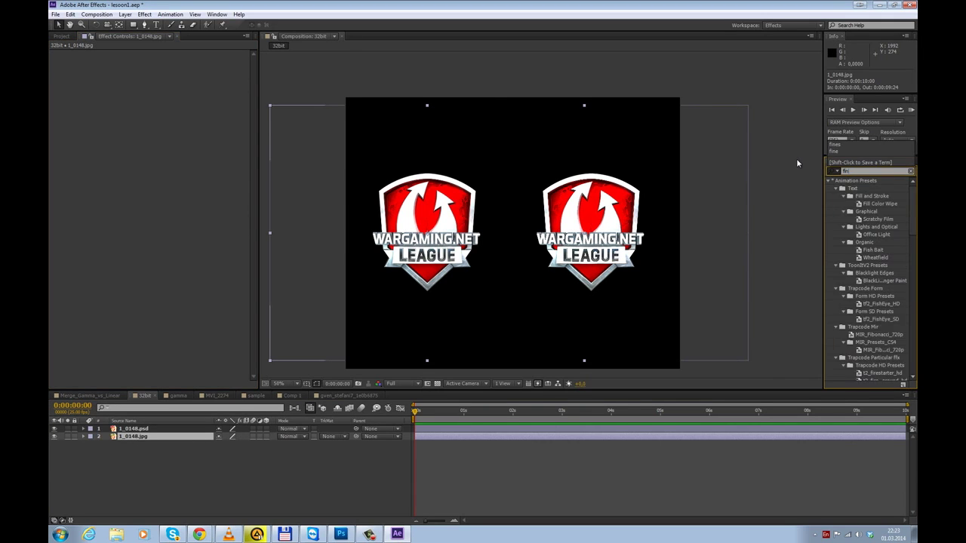
pyautogui.write('s')
pyautogui.doubleClick(872, 188)
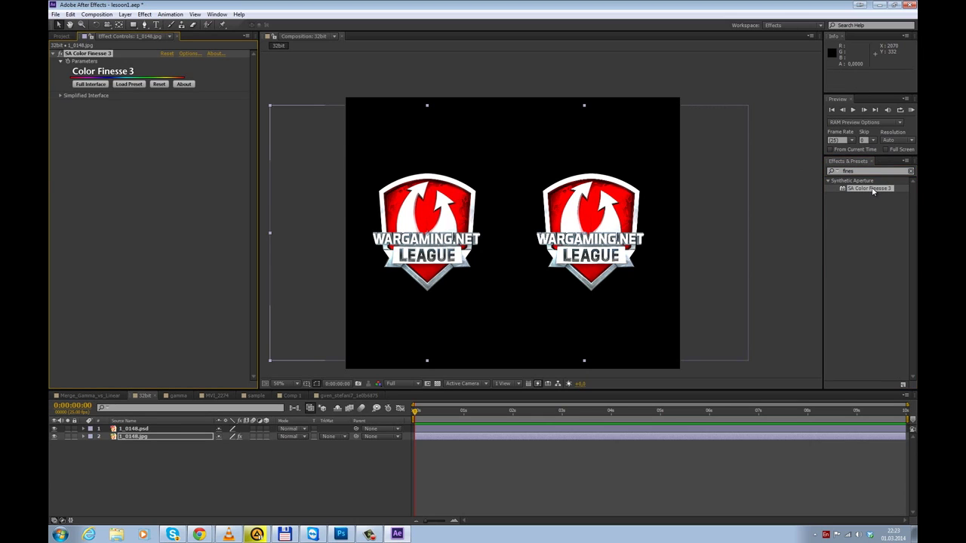
pyautogui.click(91, 83)
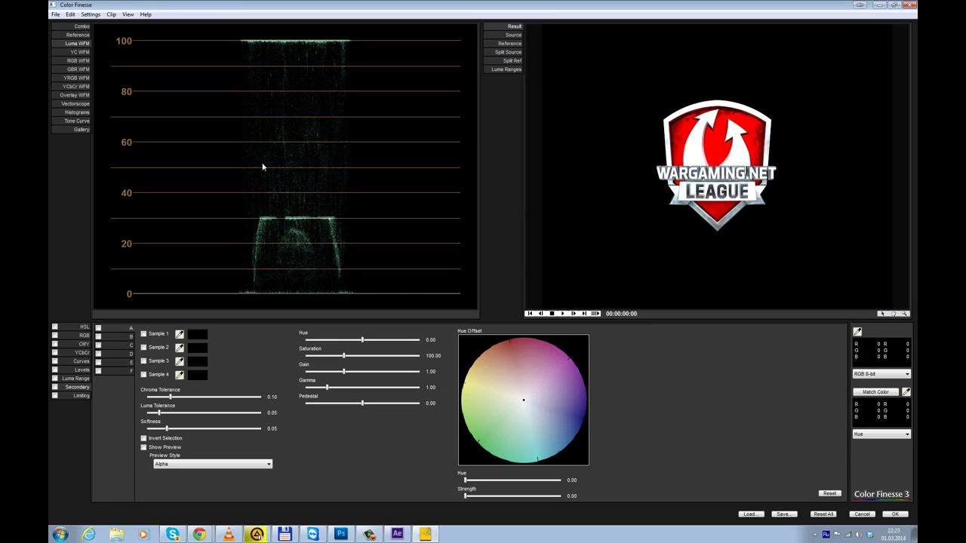
# - Lower the Master RGB curve's white point to output 227, raise its black point to about 26, check the YC waveform, and apply the correction
pyautogui.click(80, 362)
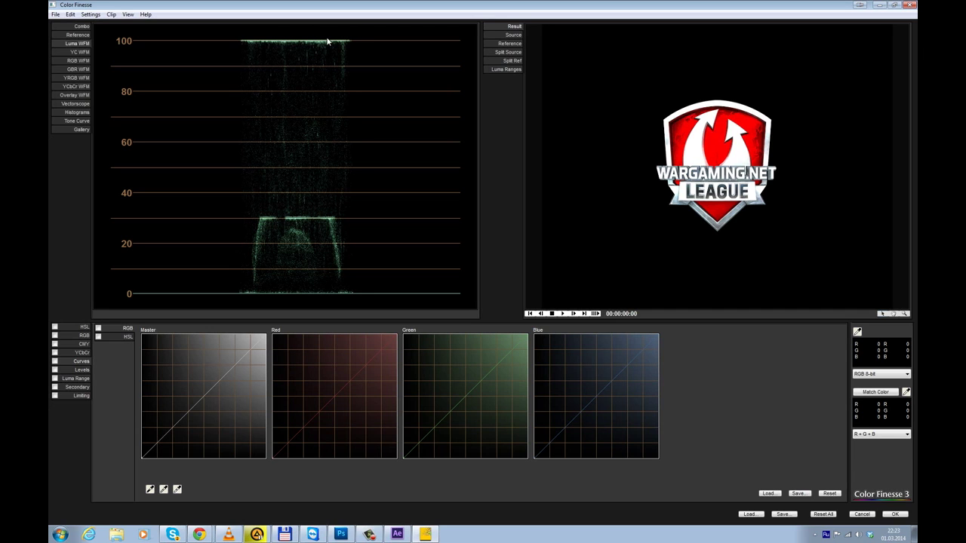
pyautogui.moveTo(266, 335); pyautogui.dragTo(272, 367)
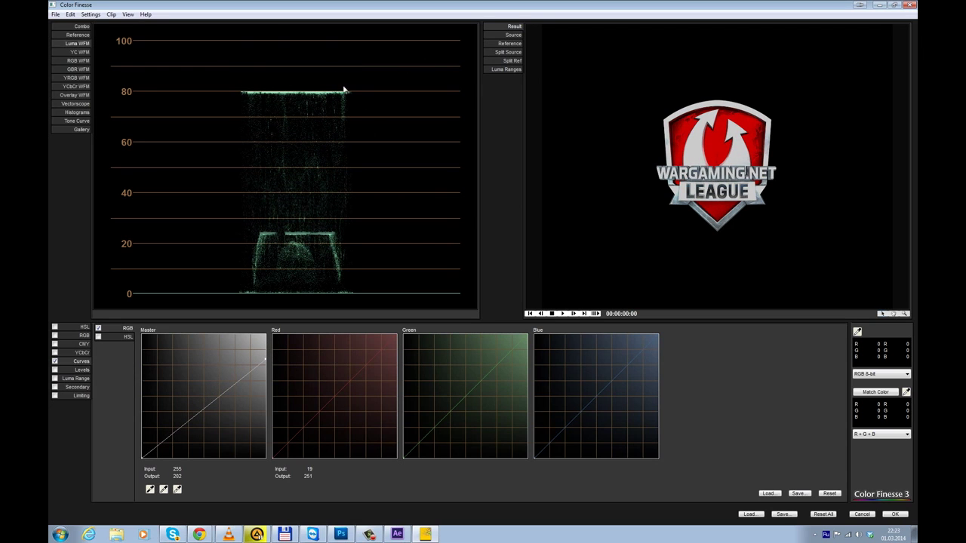
pyautogui.moveTo(267, 362)
pyautogui.mouseDown()
pyautogui.moveTo(268, 338)
pyautogui.moveTo(277, 401)
pyautogui.moveTo(274, 334)
pyautogui.moveTo(279, 375)
pyautogui.mouseUp()
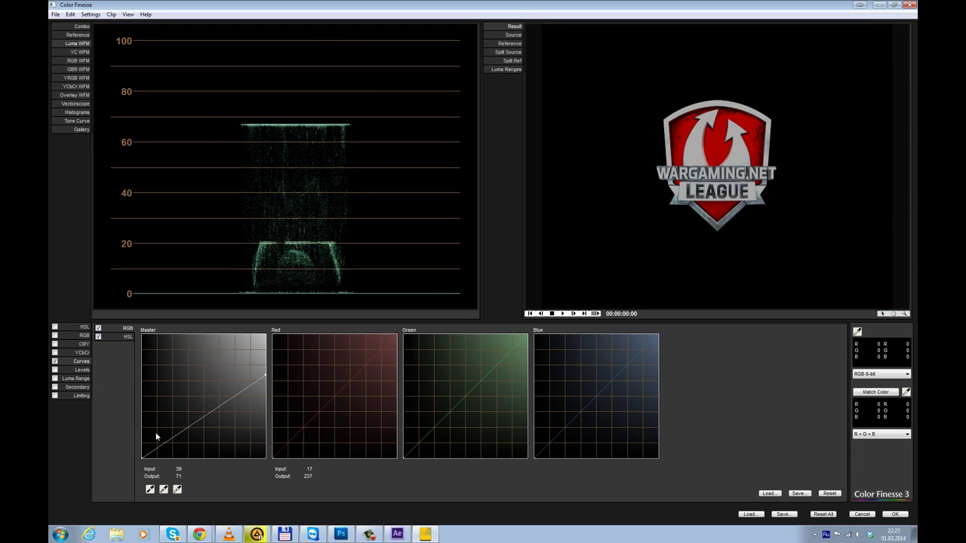
pyautogui.moveTo(142, 457)
pyautogui.mouseDown()
pyautogui.moveTo(142, 438)
pyautogui.moveTo(141, 452)
pyautogui.mouseUp()
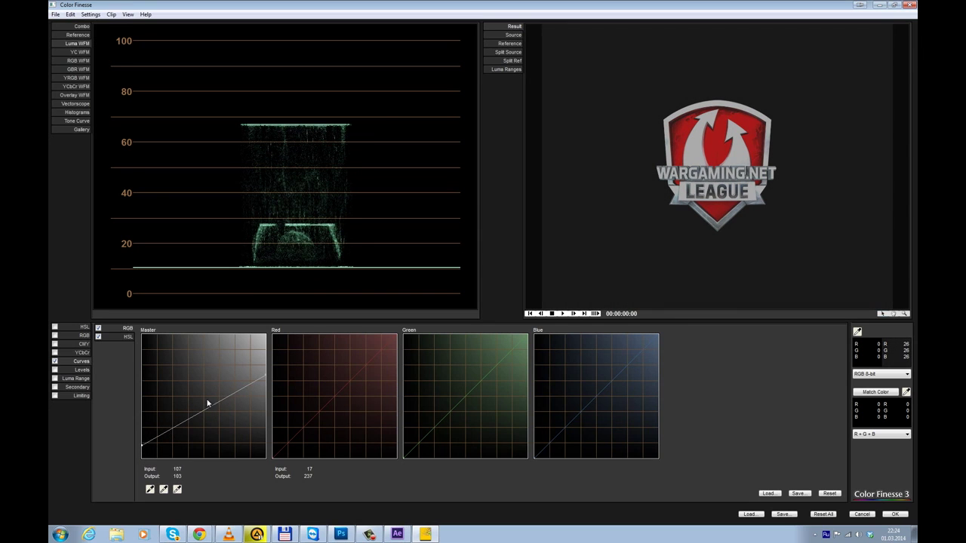
pyautogui.moveTo(266, 375); pyautogui.dragTo(271, 352)
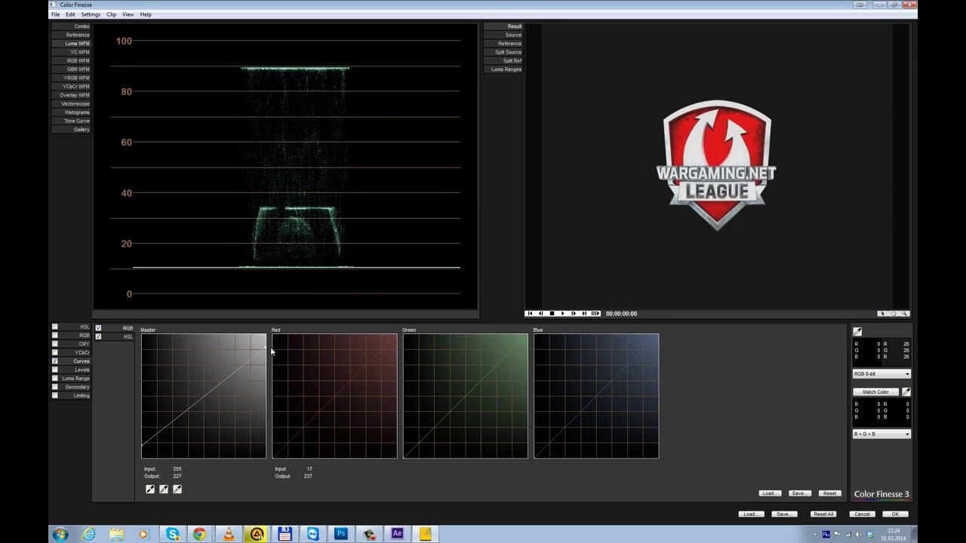
pyautogui.click(80, 51)
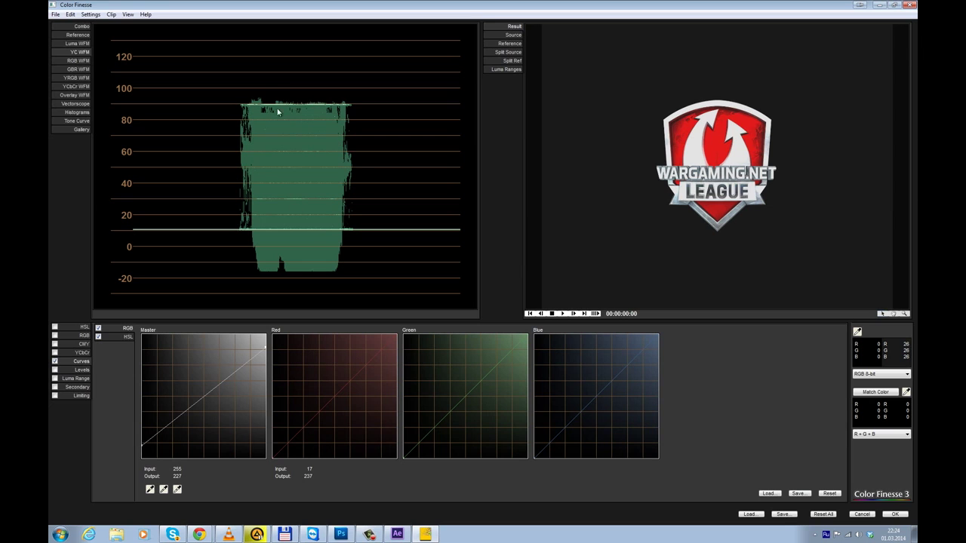
pyautogui.click(895, 514)
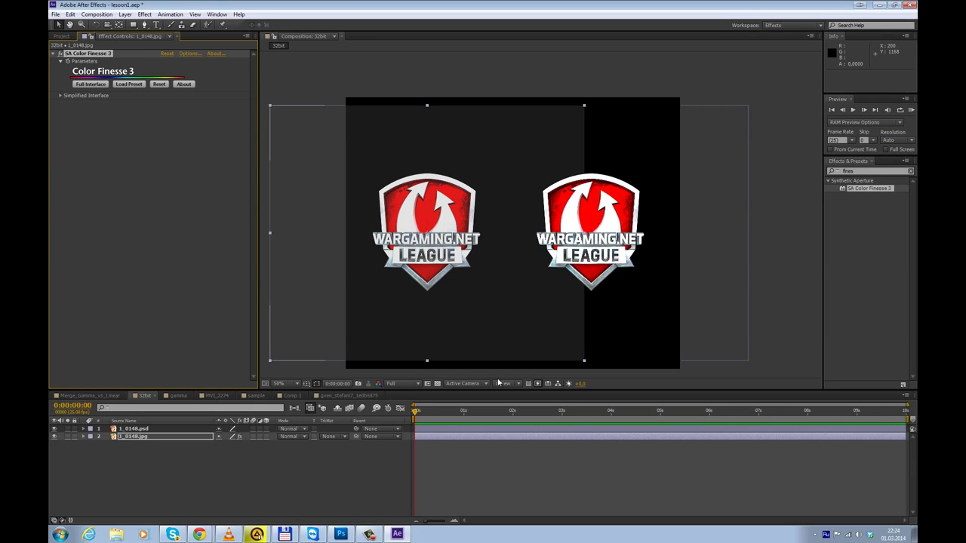
# - Apply SA Color Finesse 3 to the 1_0148.psd layer and open its full interface
pyautogui.click(161, 429)
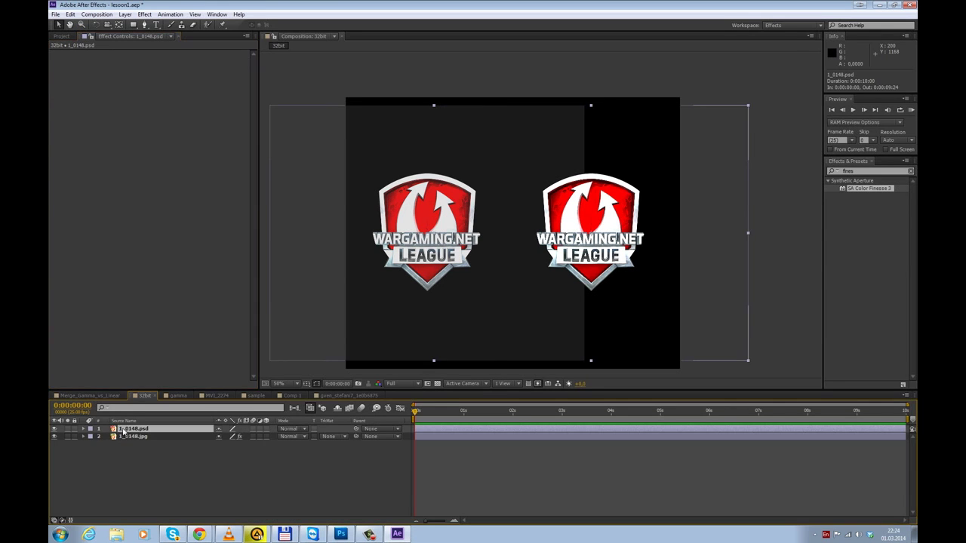
pyautogui.doubleClick(861, 191)
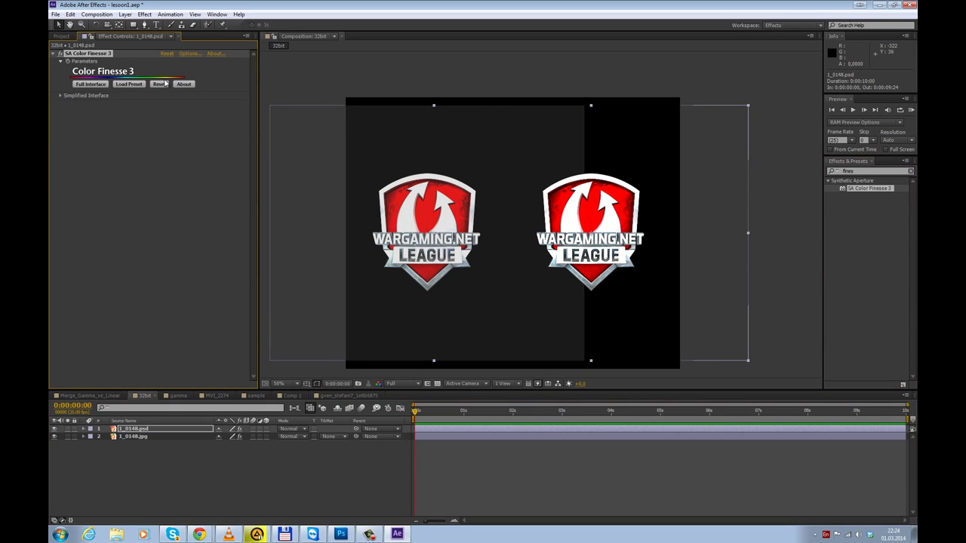
pyautogui.click(83, 83)
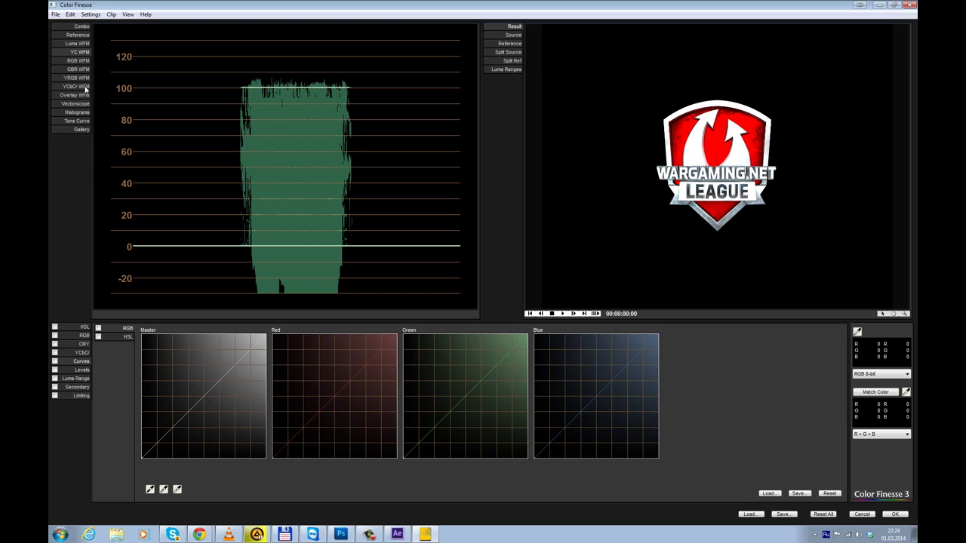
# - Pull down the Master curve's white point with the RGB waveform shown, switch to the luma waveform, and return the point to output 255
pyautogui.click(77, 62)
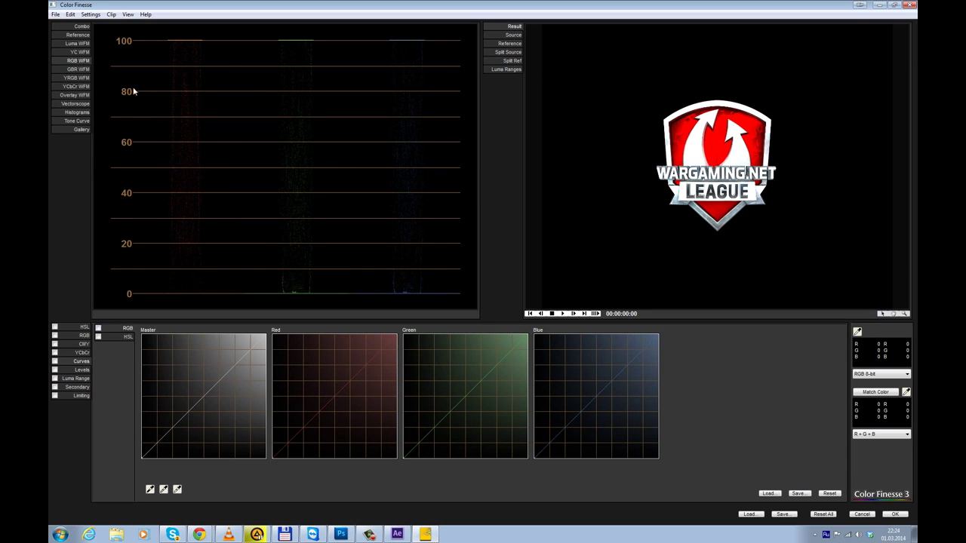
pyautogui.moveTo(266, 335); pyautogui.dragTo(270, 408)
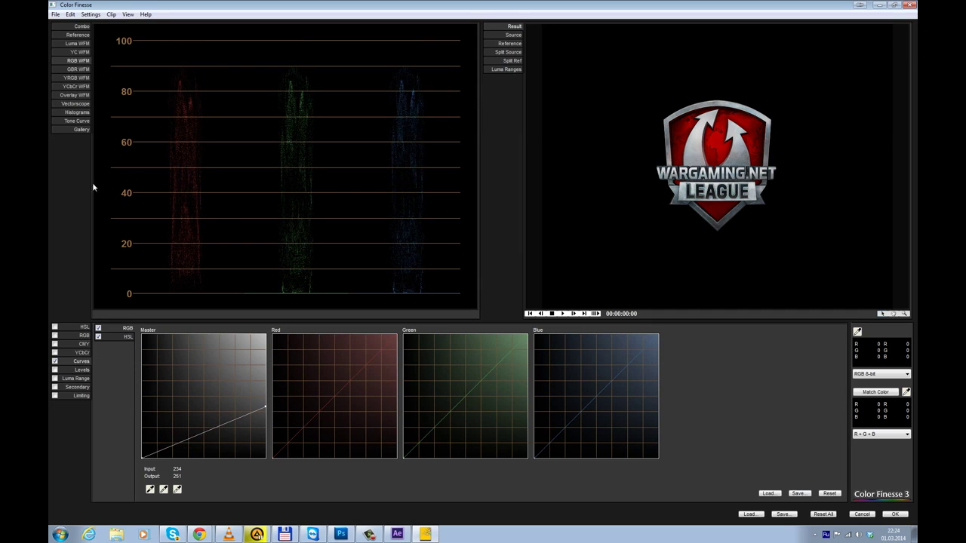
pyautogui.click(78, 43)
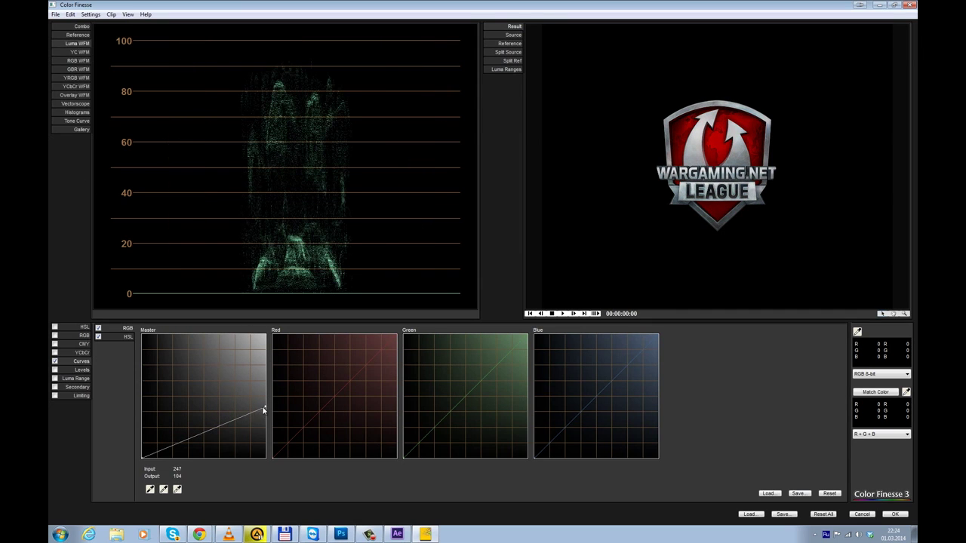
pyautogui.moveTo(267, 408); pyautogui.dragTo(282, 300)
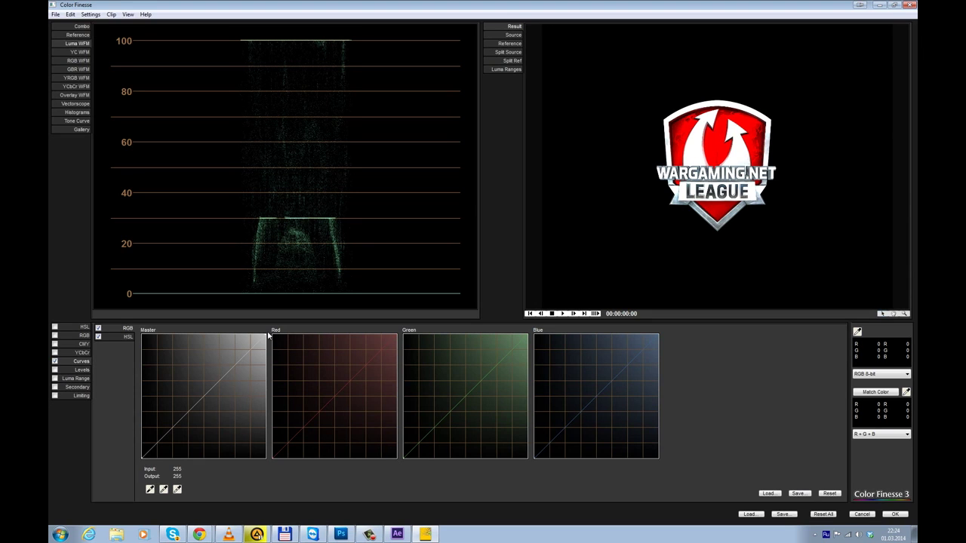
# - Lower the Master curve's white point to output 109 and enlarge the logo in the result image to inspect its recovered highlights
pyautogui.moveTo(266, 336); pyautogui.dragTo(276, 404)
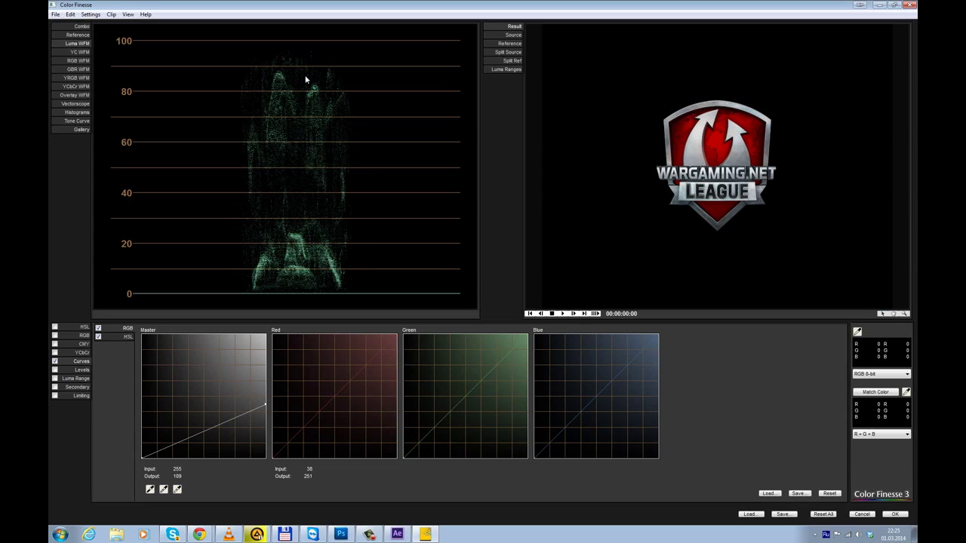
pyautogui.click(721, 163)
pyautogui.click(782, 201)
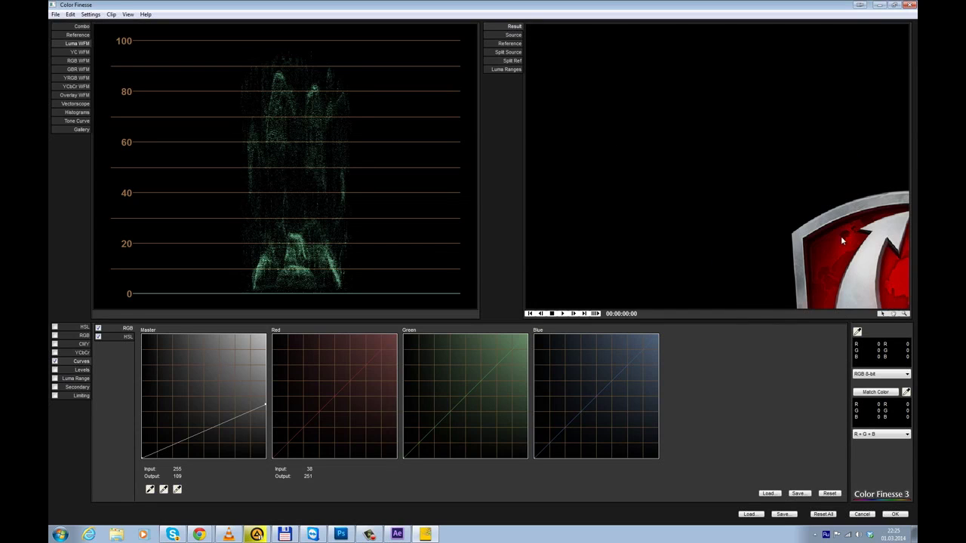
pyautogui.click(896, 316)
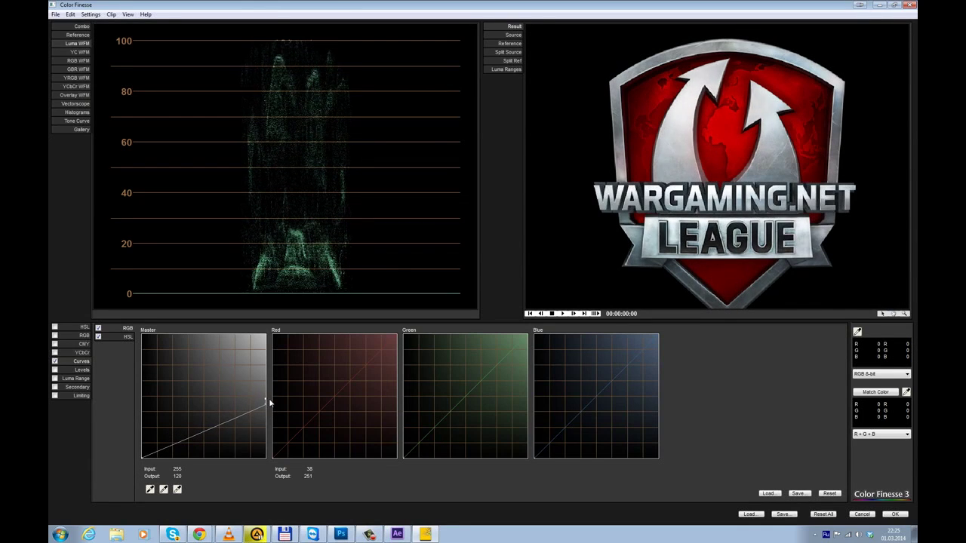
# - Bend the Master curve into an S-shape, raise its white point, and reverse the bend with the lower point at input 81, output 67
pyautogui.moveTo(253, 408); pyautogui.dragTo(183, 450)
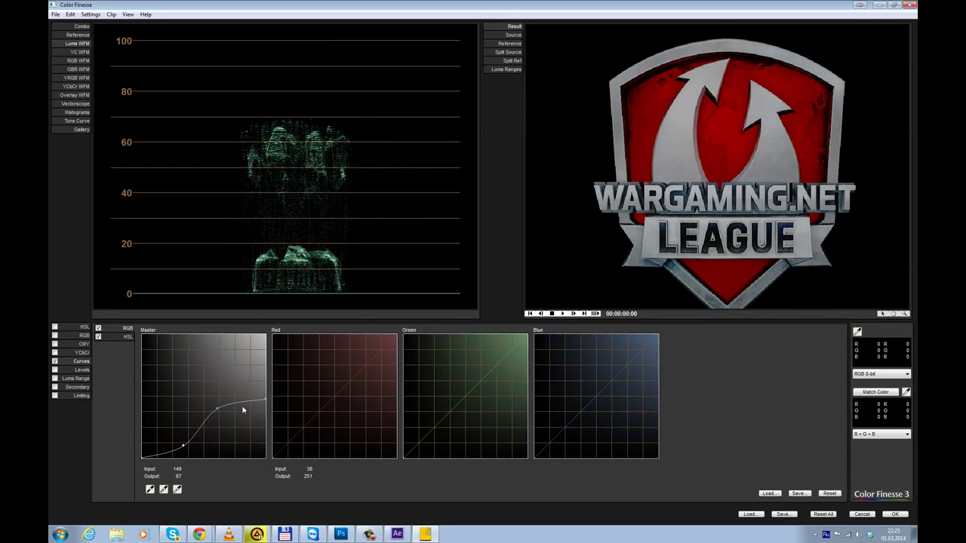
pyautogui.moveTo(265, 399)
pyautogui.mouseDown()
pyautogui.moveTo(268, 372)
pyautogui.moveTo(266, 389)
pyautogui.mouseUp()
pyautogui.moveTo(215, 415); pyautogui.dragTo(240, 409)
pyautogui.moveTo(185, 447); pyautogui.dragTo(181, 427)
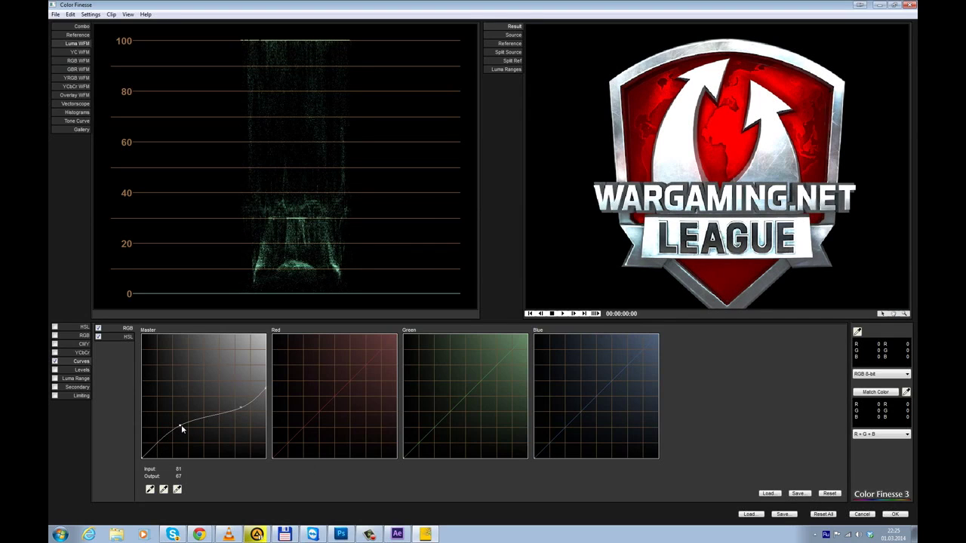
# - Lower the Master curve's upper bend point and reshape the highlight and shadow curves in the luma range graph
pyautogui.moveTo(242, 406); pyautogui.dragTo(274, 390)
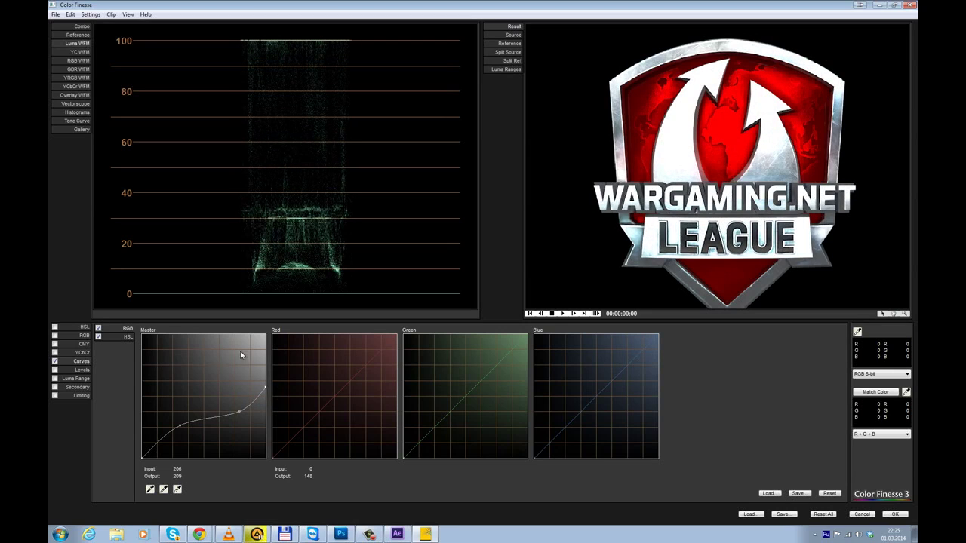
pyautogui.click(507, 72)
pyautogui.click(86, 380)
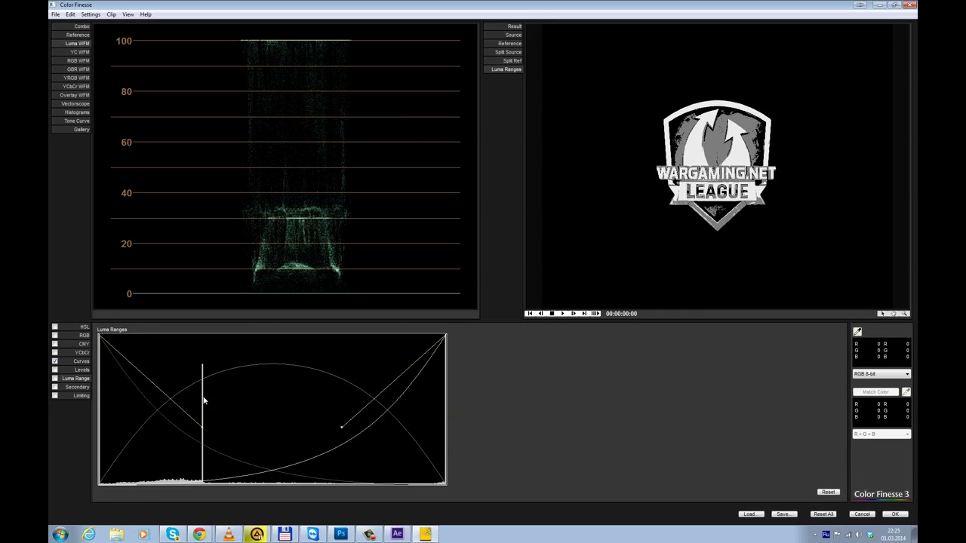
pyautogui.moveTo(340, 429); pyautogui.dragTo(398, 423)
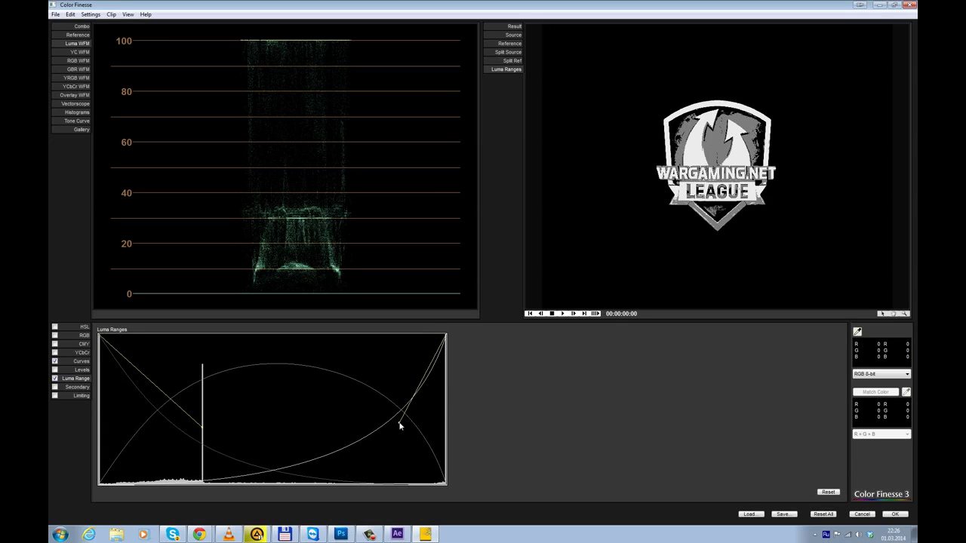
pyautogui.moveTo(202, 427); pyautogui.dragTo(268, 388)
# - Try tinting the logo's shadows and highlights with the HSL hue offset wheels, and reset the offsets
pyautogui.click(514, 26)
pyautogui.click(80, 327)
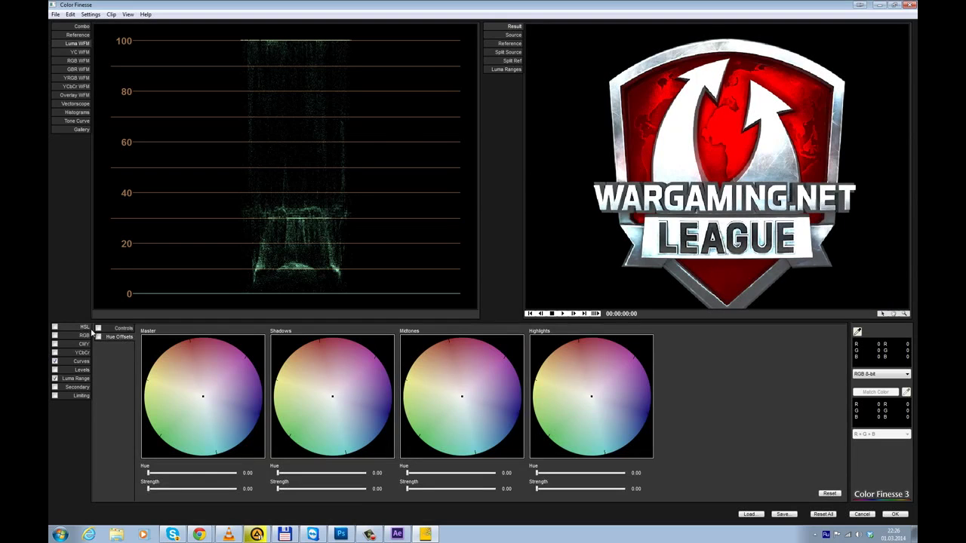
pyautogui.moveTo(323, 426); pyautogui.dragTo(363, 426)
pyautogui.moveTo(546, 371); pyautogui.dragTo(551, 357)
pyautogui.moveTo(628, 411); pyautogui.dragTo(634, 448)
pyautogui.moveTo(362, 392); pyautogui.dragTo(296, 352)
pyautogui.click(829, 494)
# - Flatten the Green curve from both ends, steepen the Blue curve with its white point at input 199, and apply the grade
pyautogui.click(81, 362)
pyautogui.moveTo(527, 335); pyautogui.dragTo(526, 364)
pyautogui.moveTo(405, 457); pyautogui.dragTo(400, 431)
pyautogui.moveTo(536, 457); pyautogui.dragTo(566, 458)
pyautogui.moveTo(642, 335); pyautogui.dragTo(631, 334)
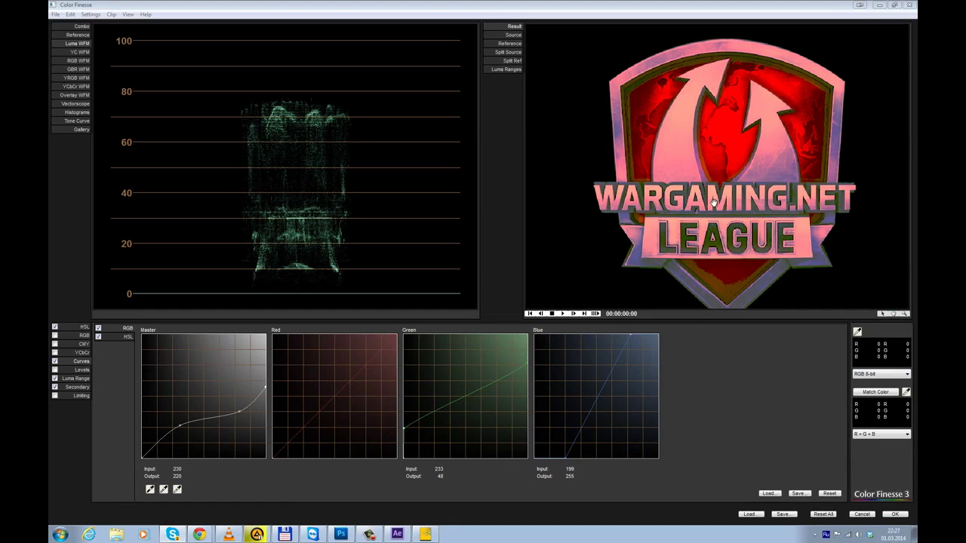
pyautogui.click(896, 515)
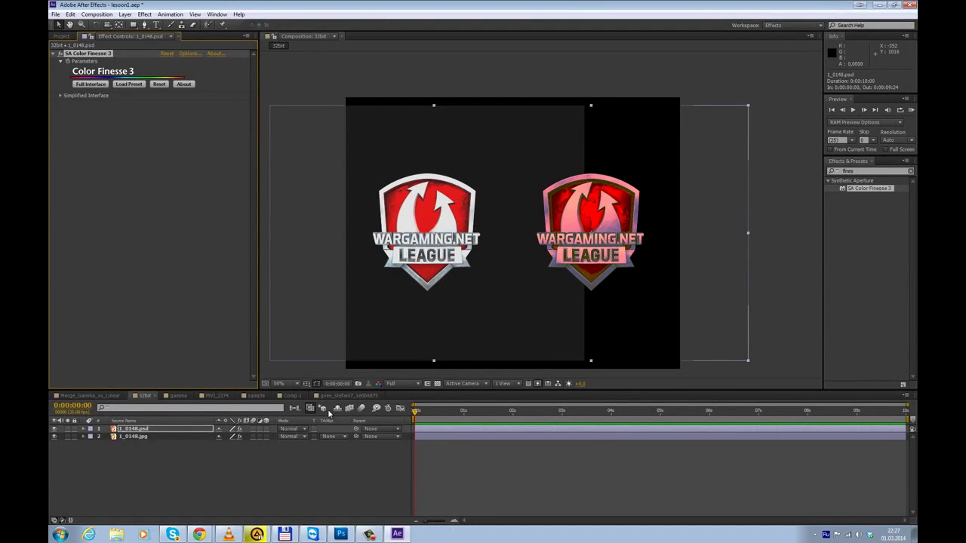
# - Open the sample composition and delete its sample jpeg.jpg layer
pyautogui.click(254, 396)
pyautogui.click(115, 437)
pyautogui.click(131, 429)
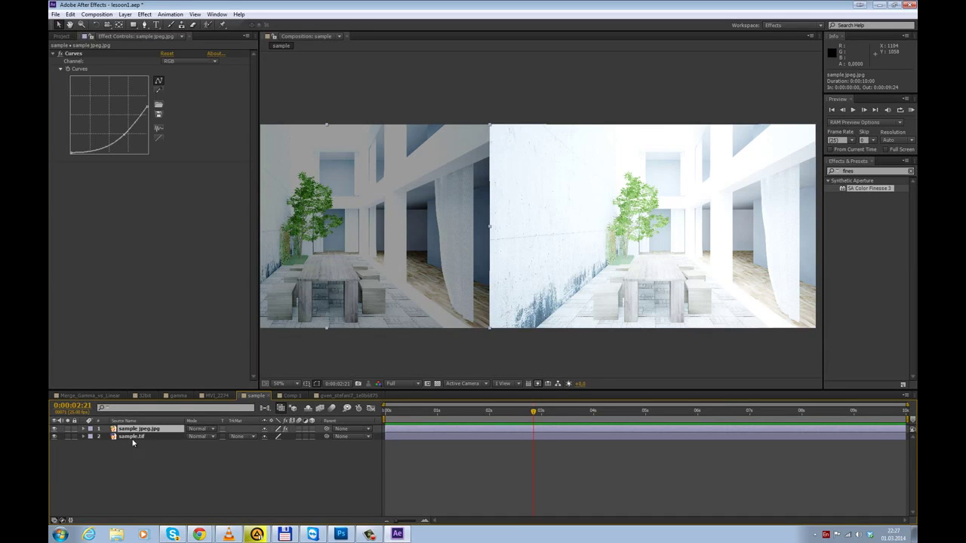
pyautogui.press('Delete')
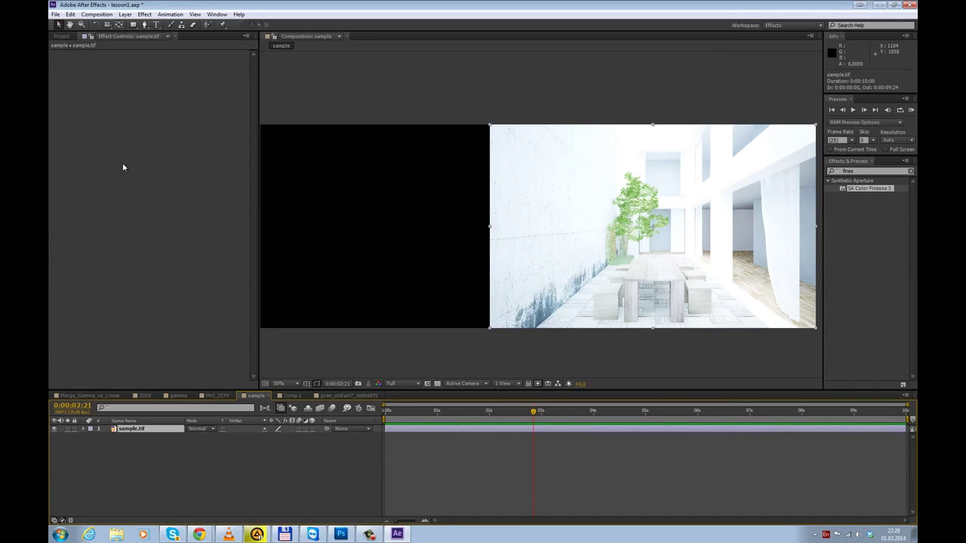
# - Check the color management settings in the footage interpretation of sample.tif
pyautogui.click(62, 36)
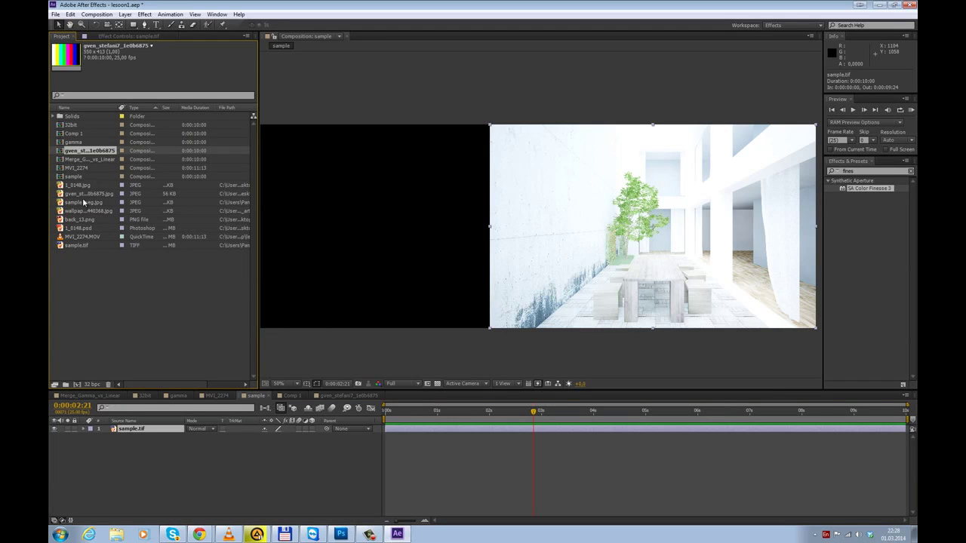
pyautogui.click(77, 246)
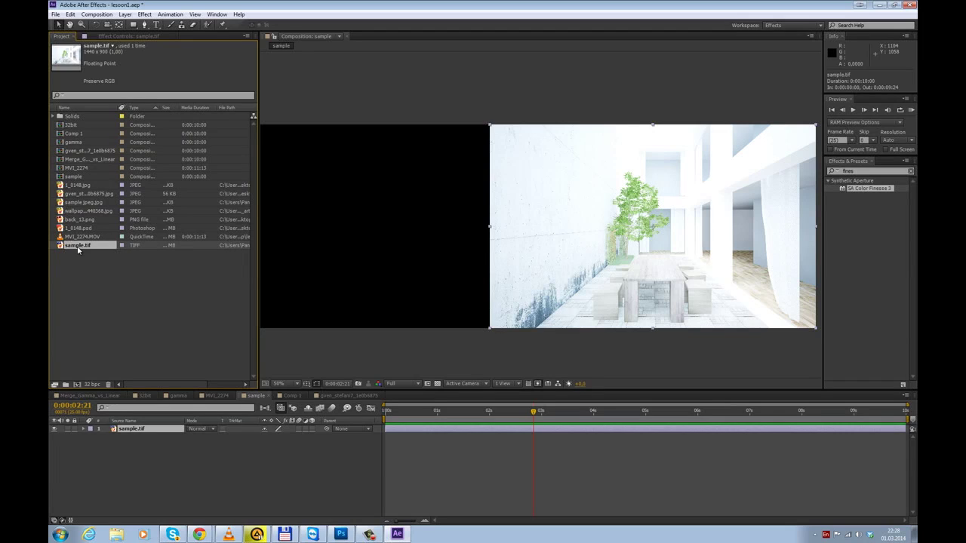
pyautogui.hotkey('ctrl', 'alt', 'g')
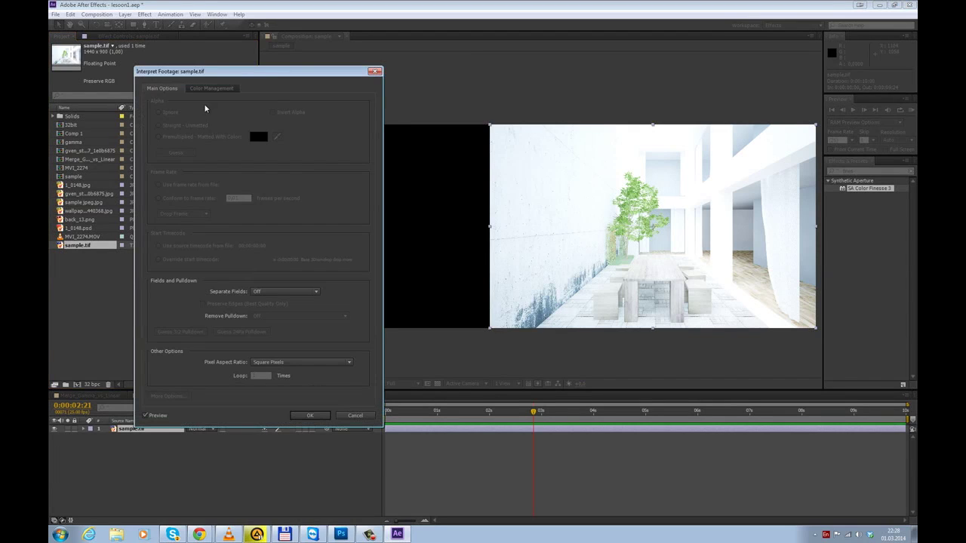
pyautogui.click(210, 89)
pyautogui.click(310, 415)
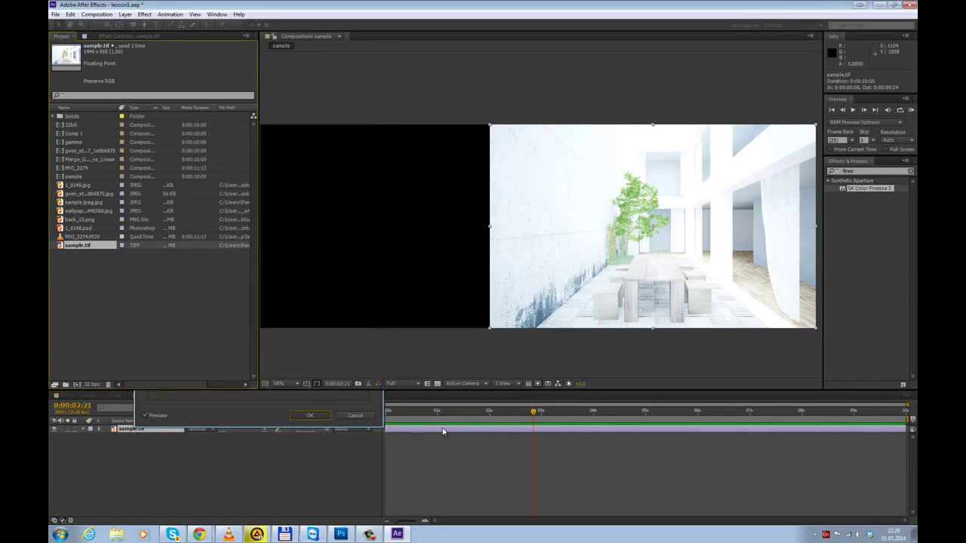
# - Apply SA Color Finesse 3 to the sample.tif layer and, in its full interface, bend the Master curve steeply downward to darken the overexposed interior
pyautogui.doubleClick(868, 188)
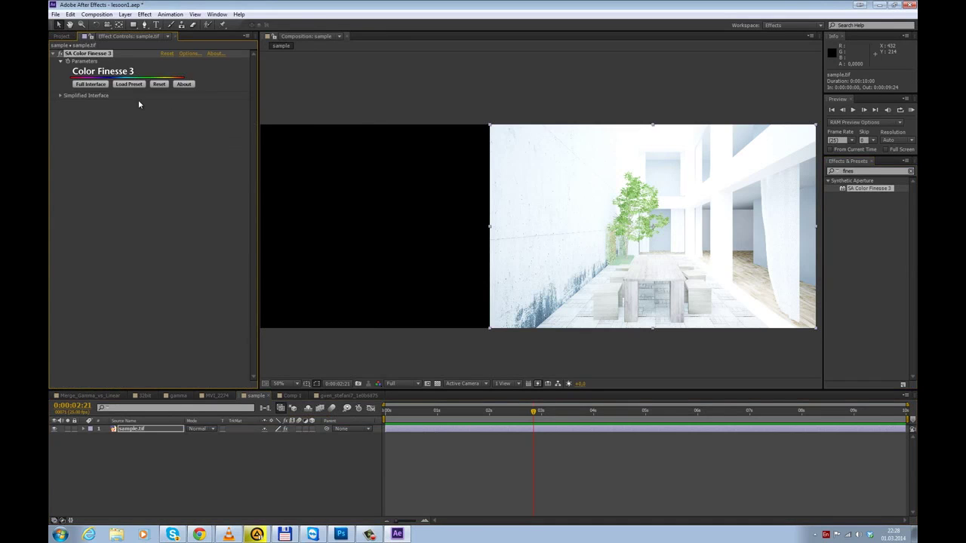
pyautogui.click(90, 84)
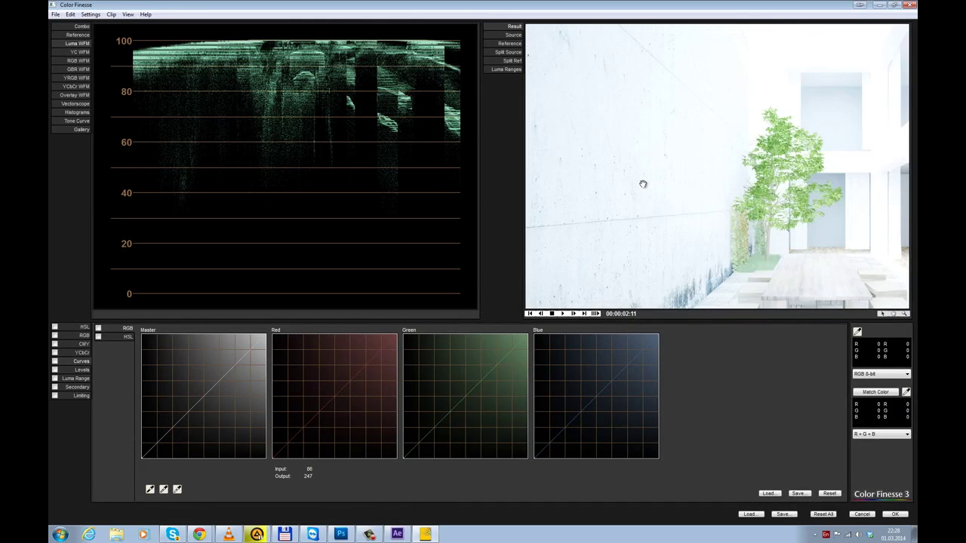
pyautogui.moveTo(267, 336); pyautogui.dragTo(270, 355)
pyautogui.moveTo(143, 458); pyautogui.dragTo(185, 468)
pyautogui.moveTo(211, 425); pyautogui.dragTo(212, 437)
pyautogui.moveTo(235, 406); pyautogui.dragTo(240, 414)
pyautogui.moveTo(267, 350); pyautogui.dragTo(213, 450)
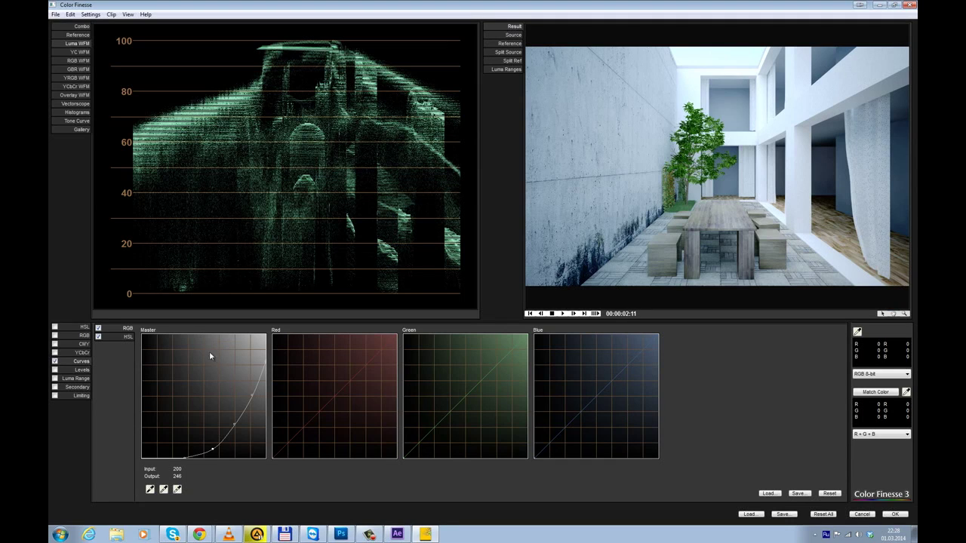
# - Fine-tune the Master curve's bend points, lower its white point to output 190, and move its black point to a slightly higher input
pyautogui.moveTo(214, 451); pyautogui.dragTo(237, 431)
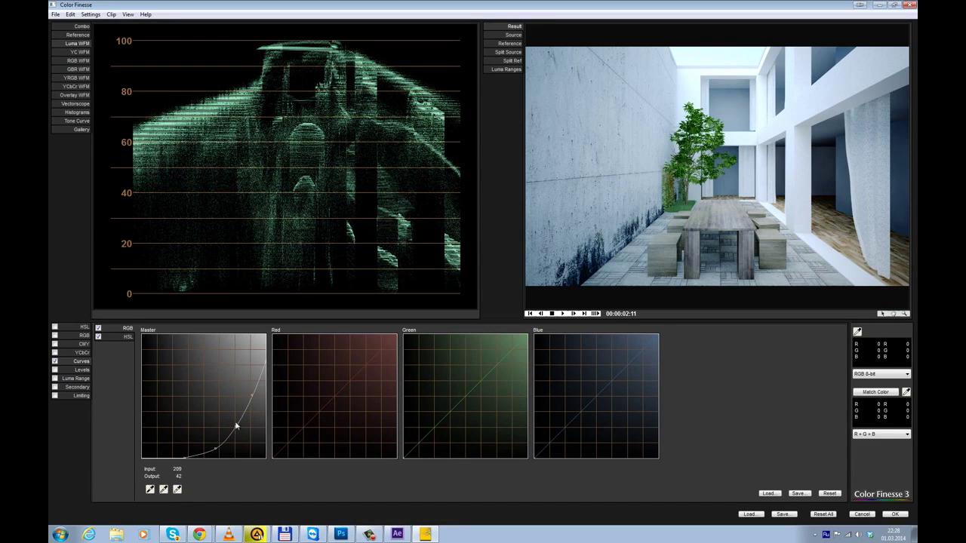
pyautogui.click(253, 395)
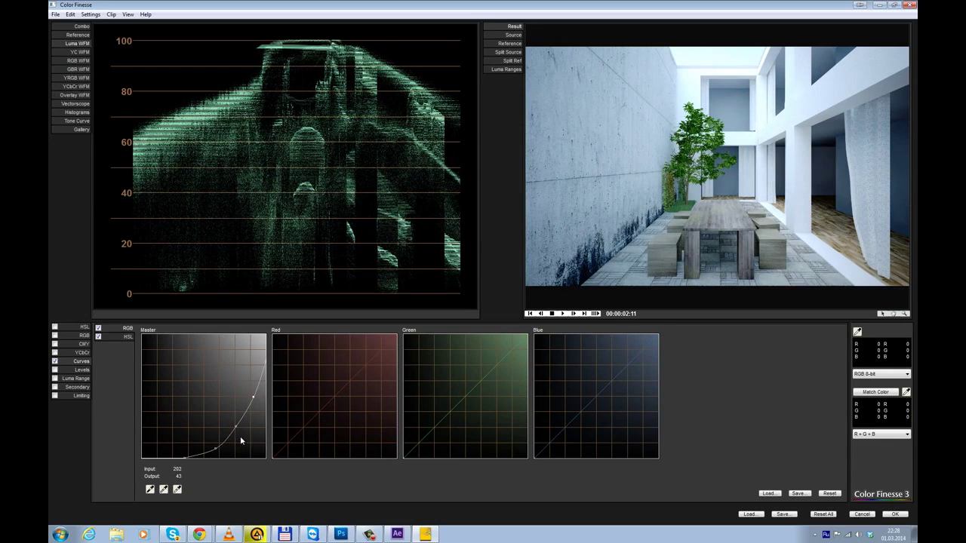
pyautogui.click(239, 433)
pyautogui.click(268, 365)
pyautogui.moveTo(268, 366); pyautogui.dragTo(274, 370)
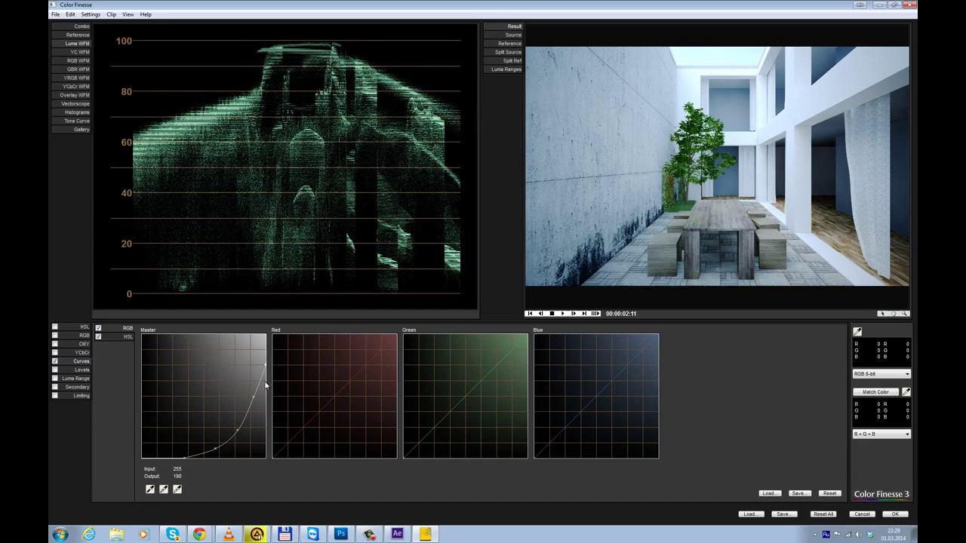
pyautogui.moveTo(255, 403); pyautogui.dragTo(257, 403)
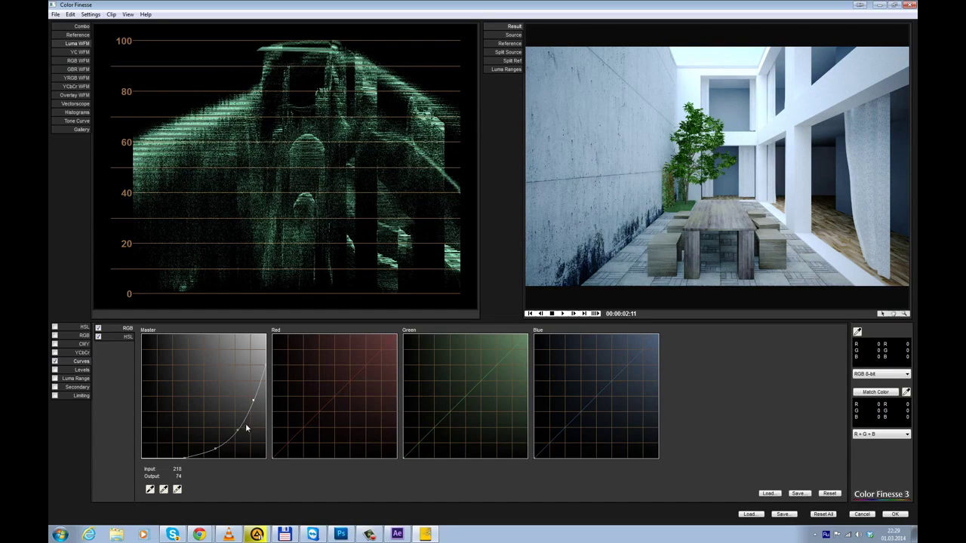
pyautogui.moveTo(217, 451); pyautogui.dragTo(191, 464)
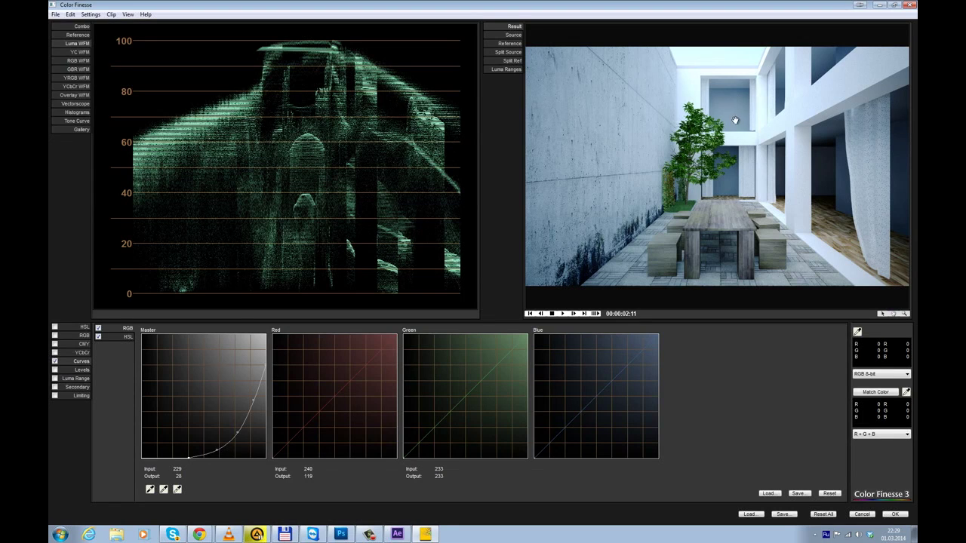
# - Show the RGB waveform and warm the image with a Master hue offset of 313.58 at strength 0.20, adjusting the Shadows offset too
pyautogui.click(78, 61)
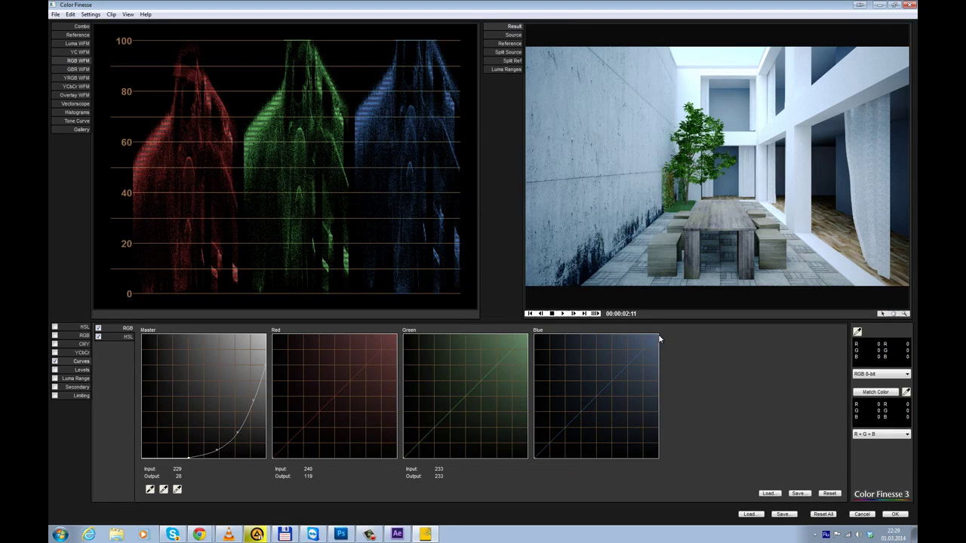
pyautogui.moveTo(660, 349)
pyautogui.mouseDown()
pyautogui.moveTo(665, 370)
pyautogui.moveTo(660, 337)
pyautogui.moveTo(669, 341)
pyautogui.mouseUp()
pyautogui.click(127, 336)
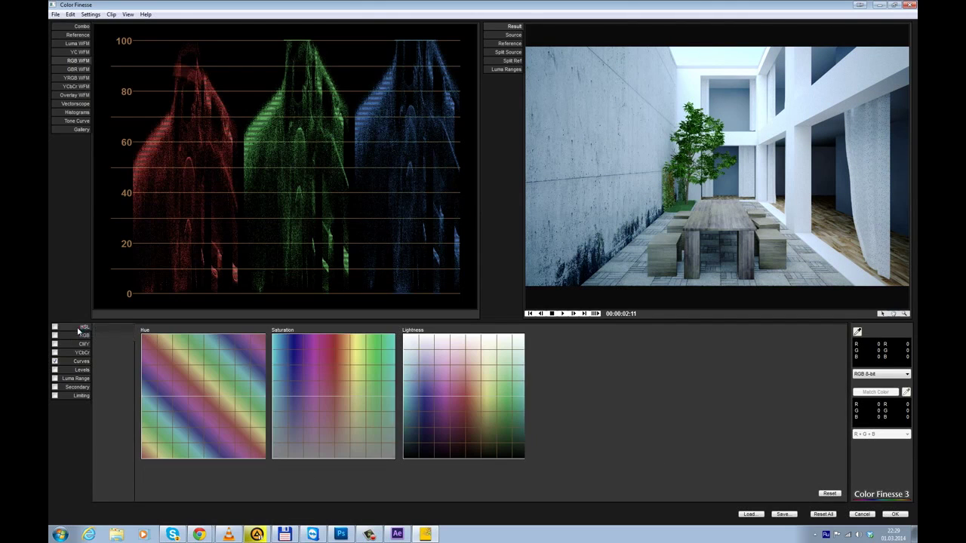
pyautogui.click(79, 329)
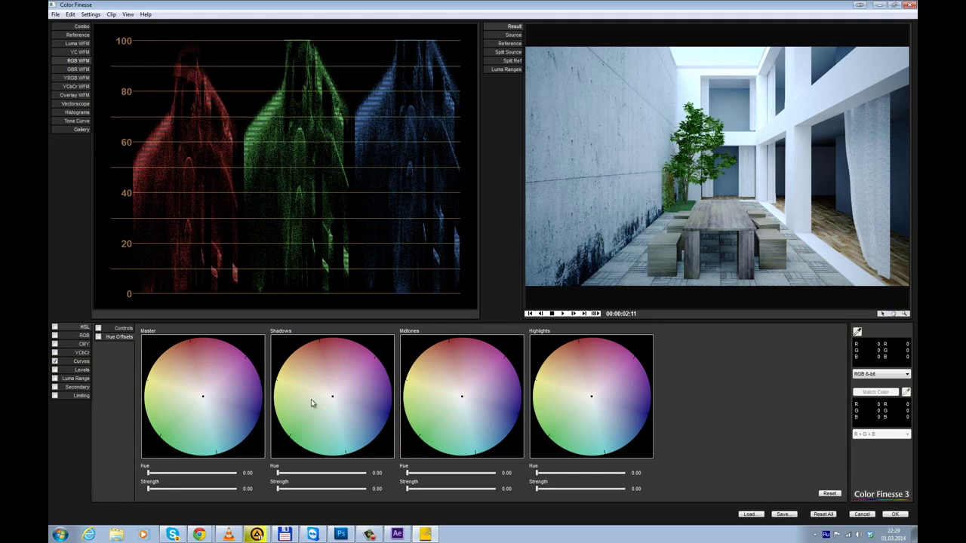
pyautogui.moveTo(202, 397); pyautogui.dragTo(194, 394)
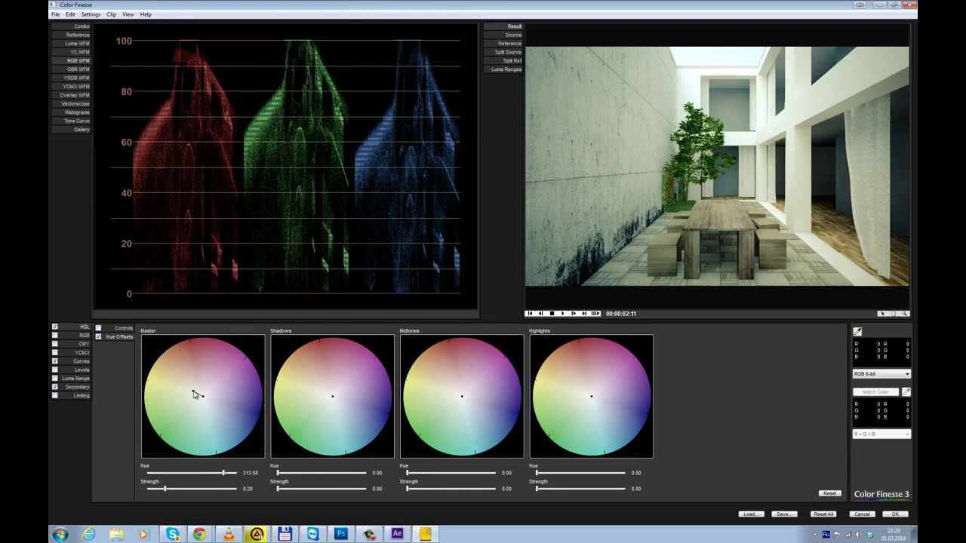
pyautogui.moveTo(334, 416); pyautogui.dragTo(334, 388)
# - Switch to Chrome and examine the color contrast in the FxPro TV spot stills on the open portfolio page
pyautogui.hotkey('alt', 'Tab')
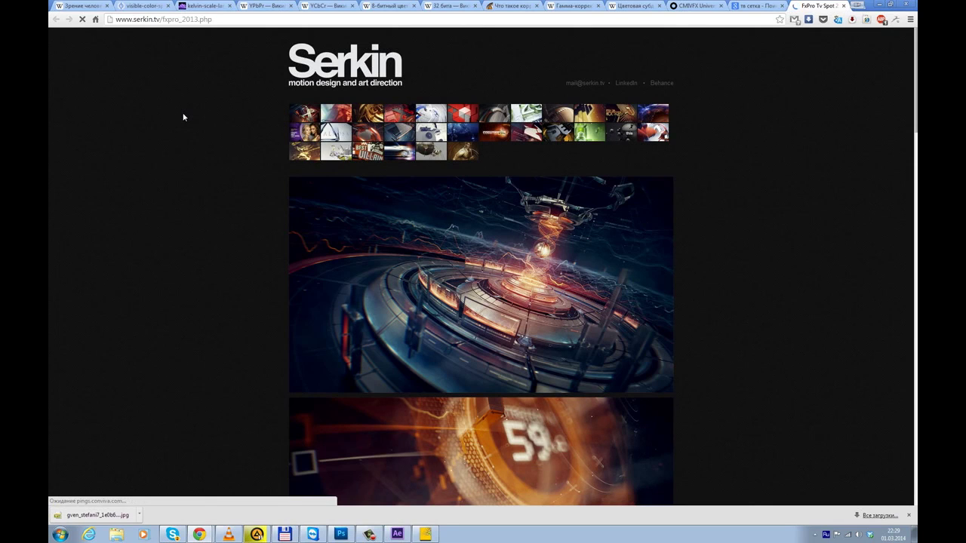
pyautogui.scroll(-8, 182, 117)
pyautogui.press('Home')
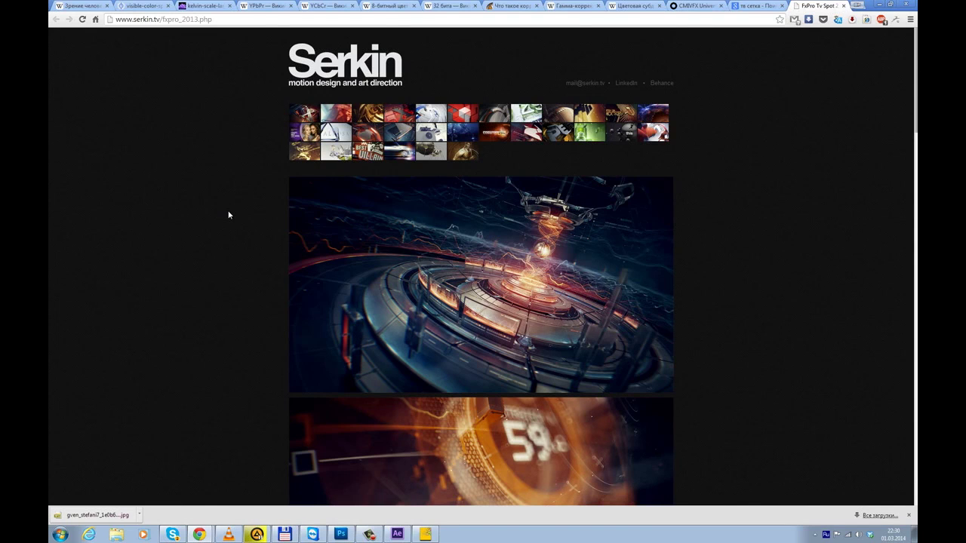
pyautogui.scroll(-12, 229, 215)
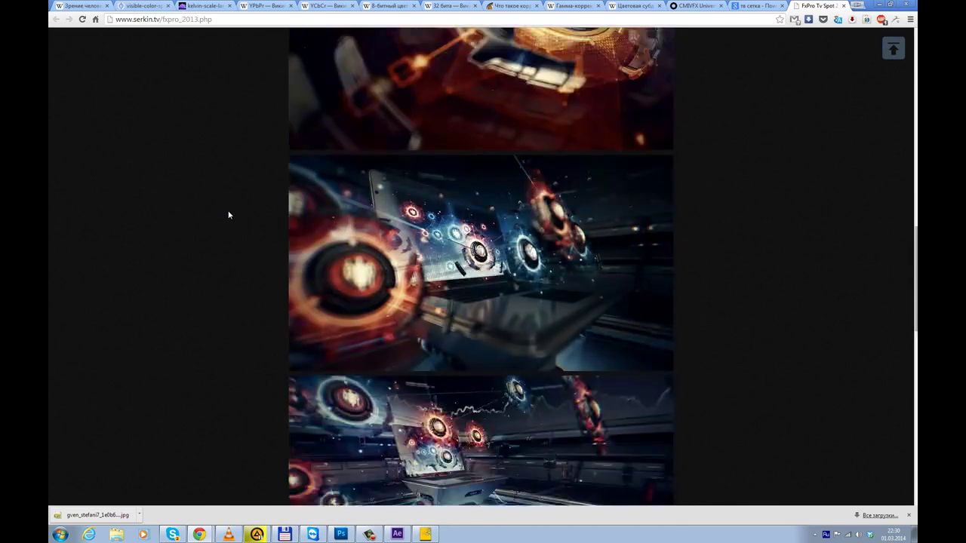
pyautogui.scroll(-3, 229, 215)
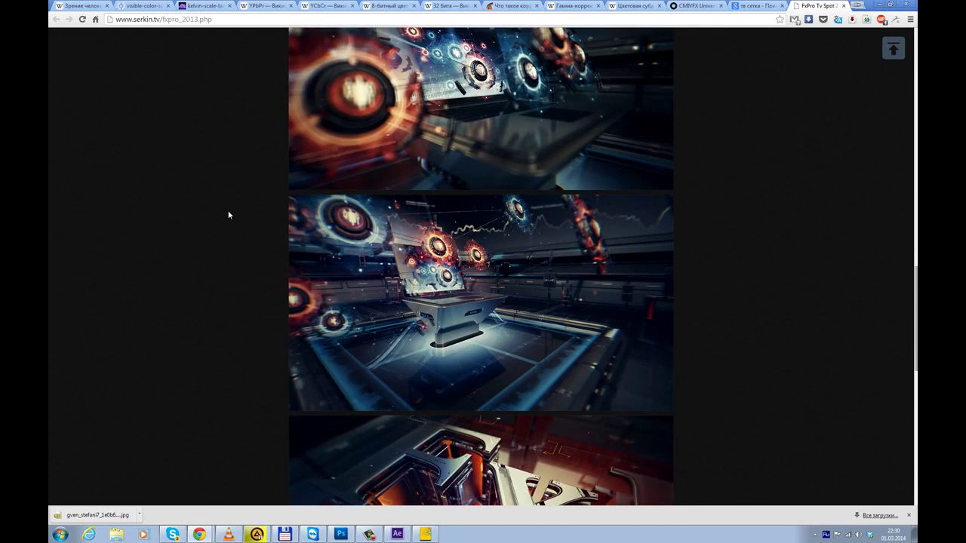
pyautogui.scroll(-15, 229, 215)
pyautogui.press('Home')
pyautogui.scroll(-15, 229, 215)
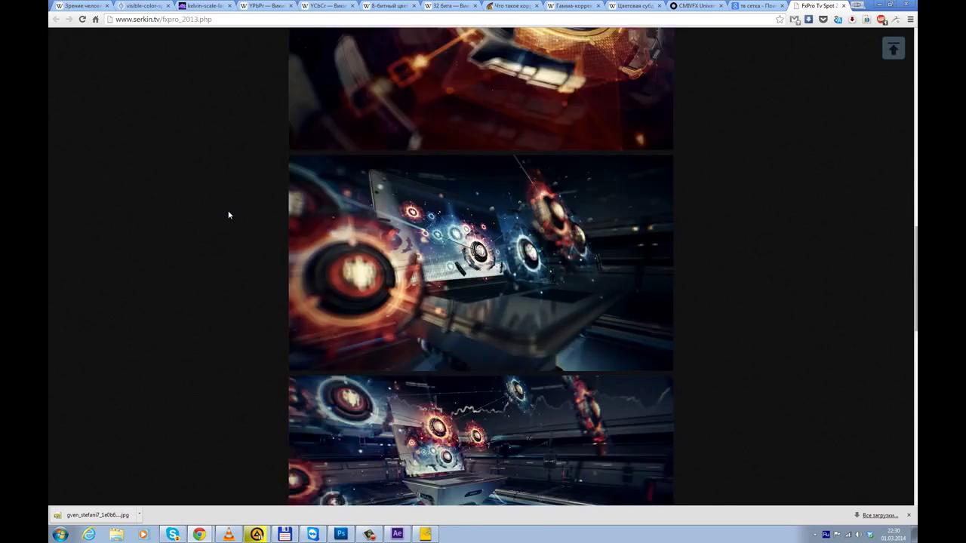
pyautogui.scroll(-3, 229, 215)
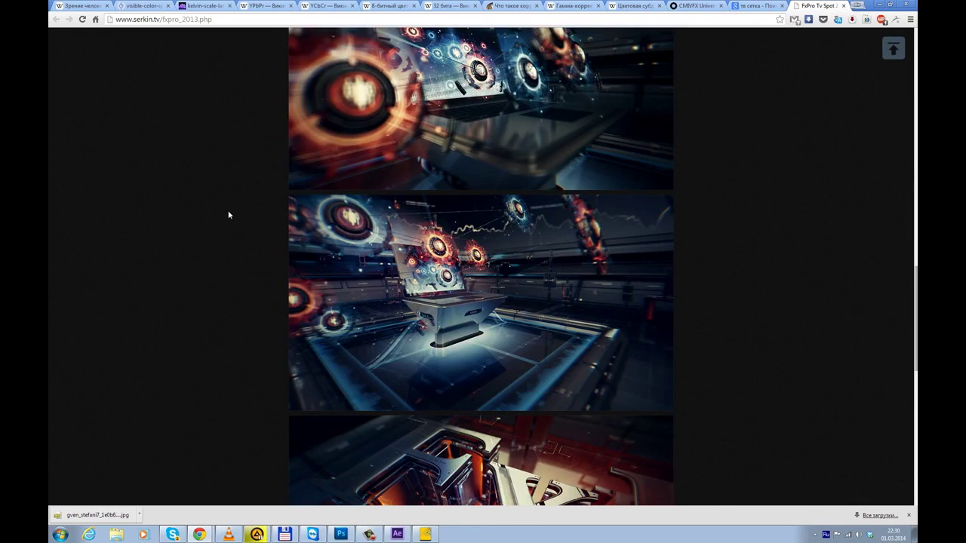
pyautogui.scroll(-9, 229, 215)
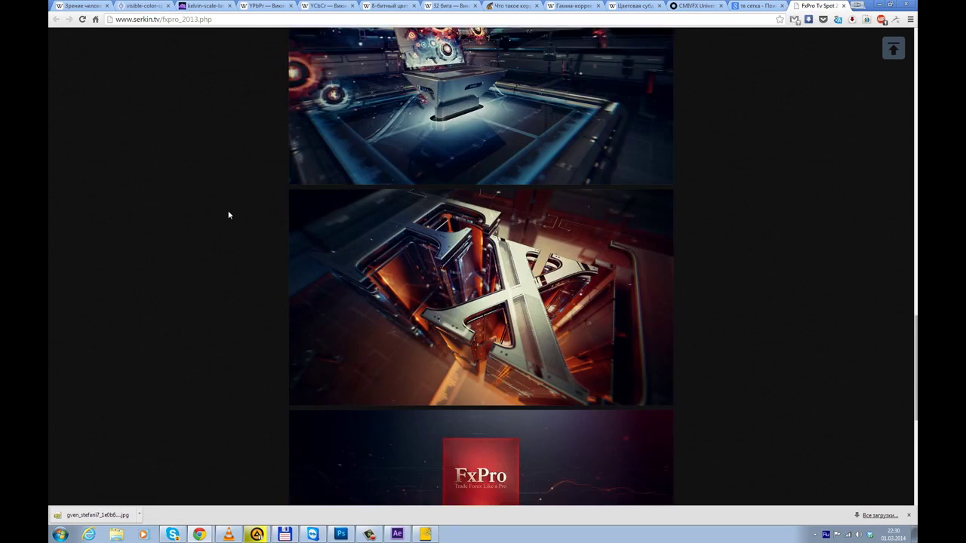
pyautogui.scroll(5, 229, 216)
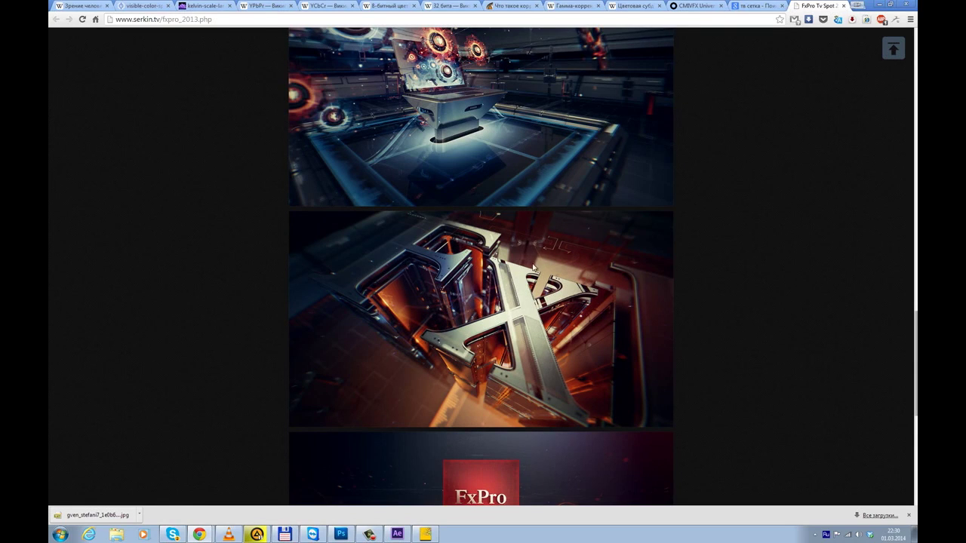
pyautogui.scroll(2, 227, 307)
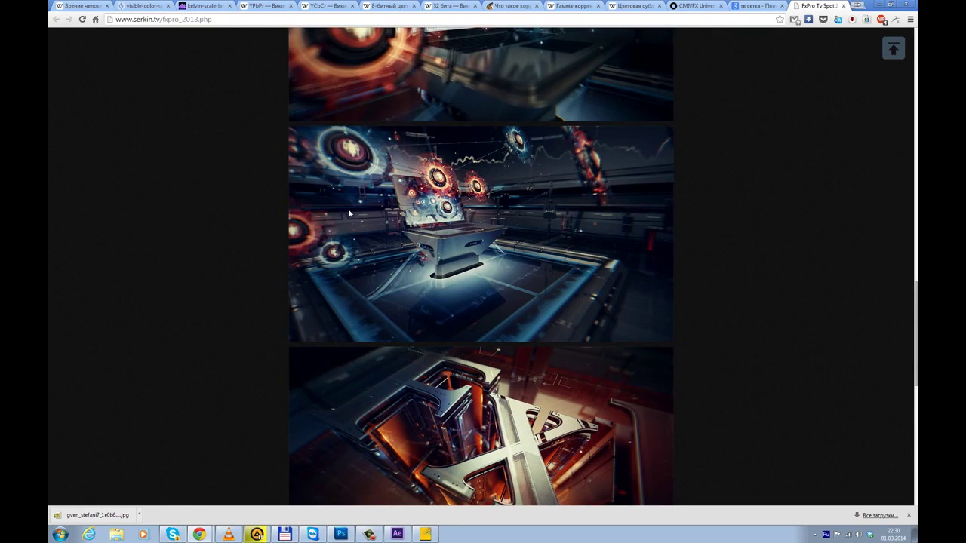
pyautogui.scroll(8, 204, 230)
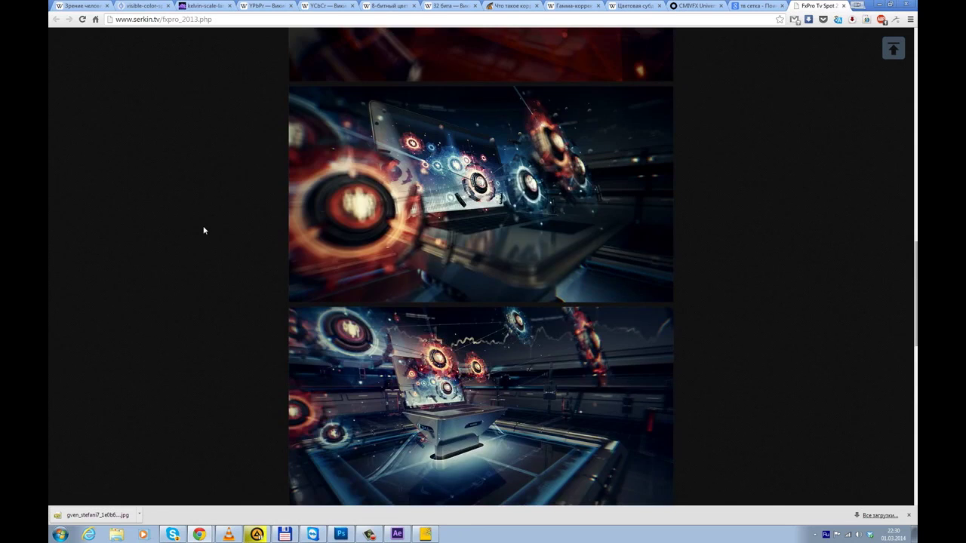
pyautogui.scroll(2, 204, 230)
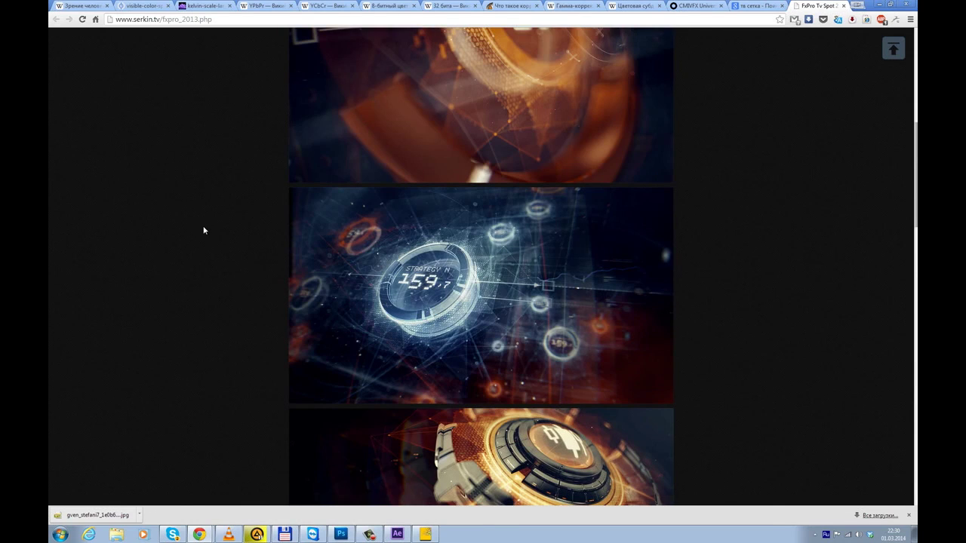
# - Return to the Color Finesse full interface and accept the sample.tif grade to go back to the composition
pyautogui.scroll(10, 204, 230)
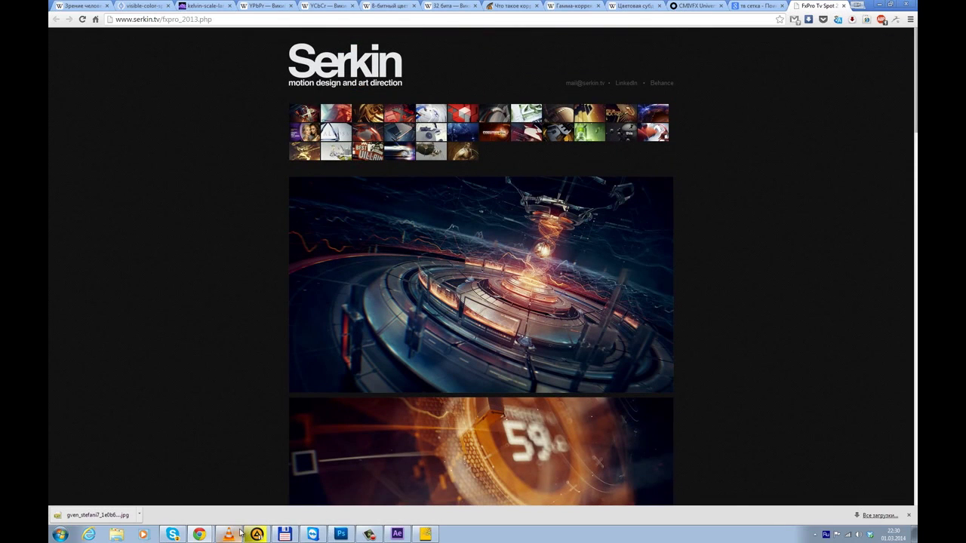
pyautogui.moveTo(404, 537)
pyautogui.click(408, 536)
pyautogui.click(425, 535)
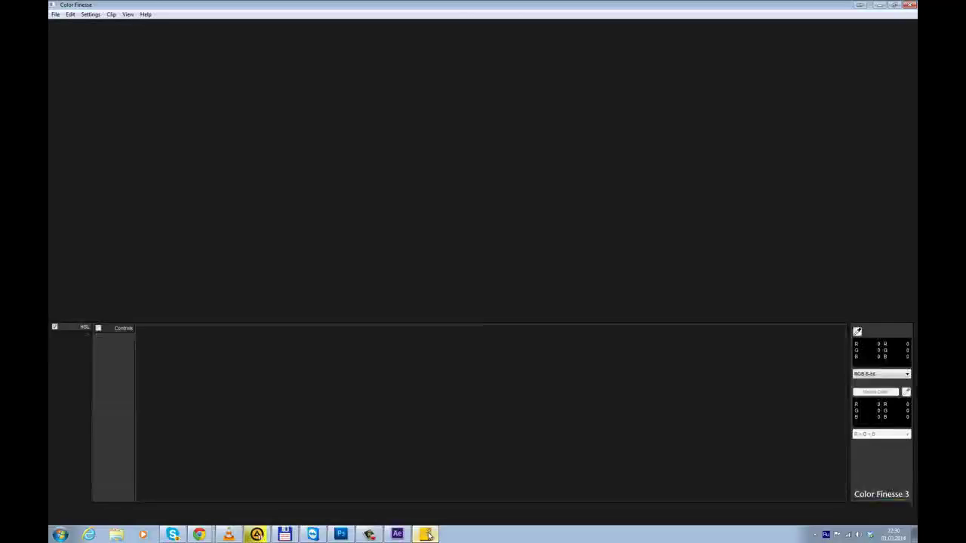
pyautogui.click(894, 514)
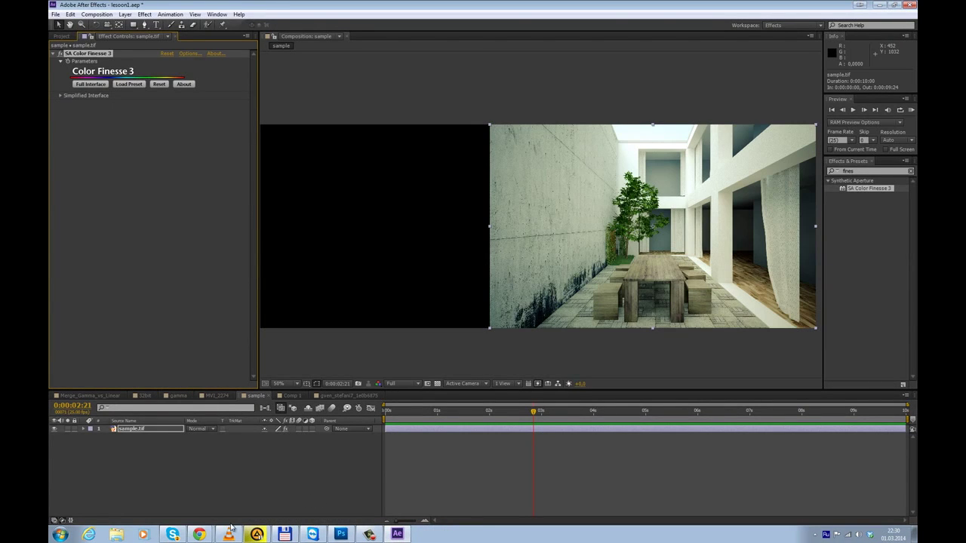
# - Switch to Chrome, search for "wallbase cc", open the wallbase.cc site and show its list of best wallpapers
pyautogui.moveTo(197, 533)
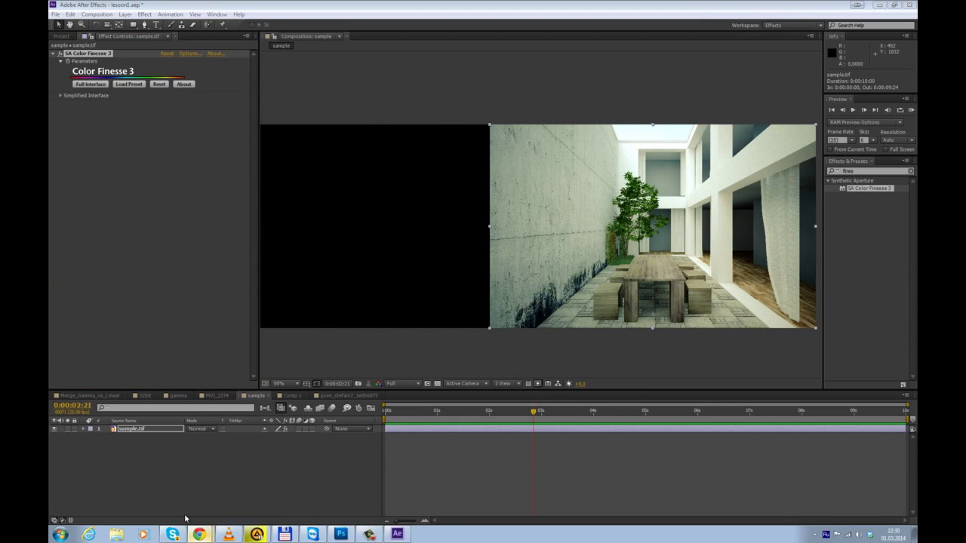
pyautogui.click(182, 514)
pyautogui.click(431, 17)
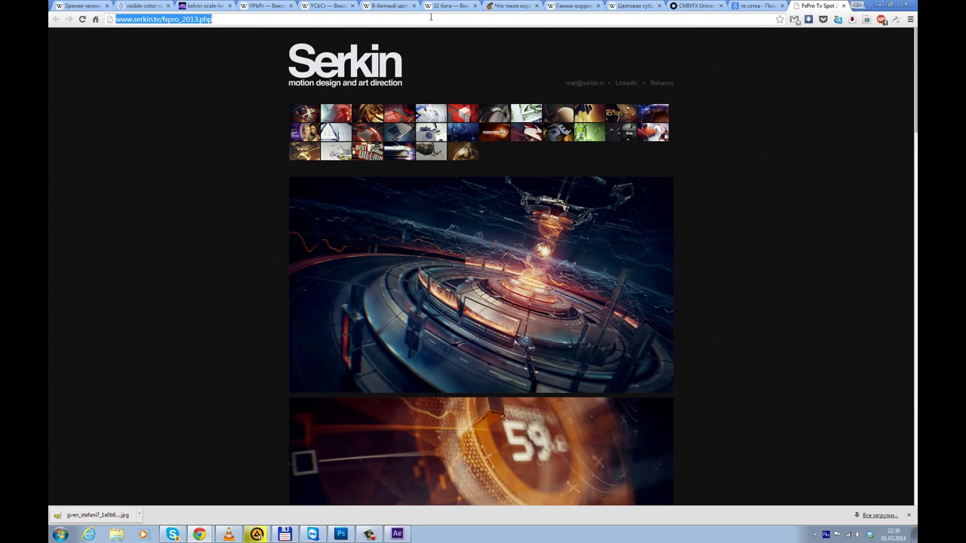
pyautogui.write('цфддиф')
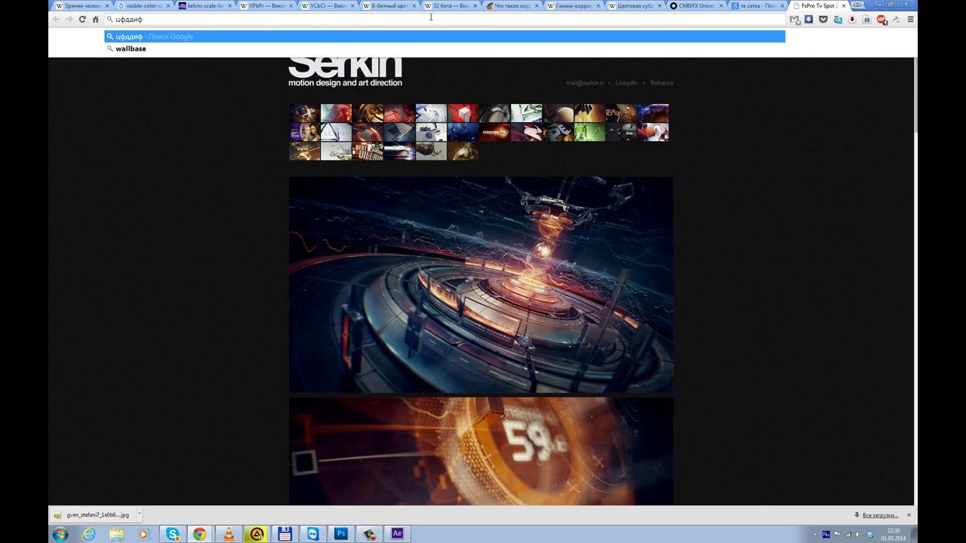
pyautogui.press('Down')
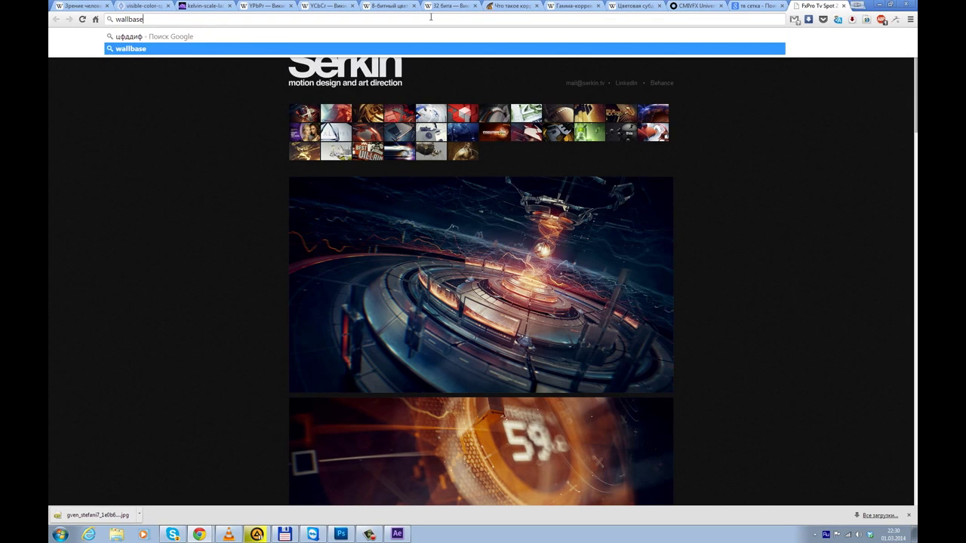
pyautogui.write('cc')
pyautogui.press('Return')
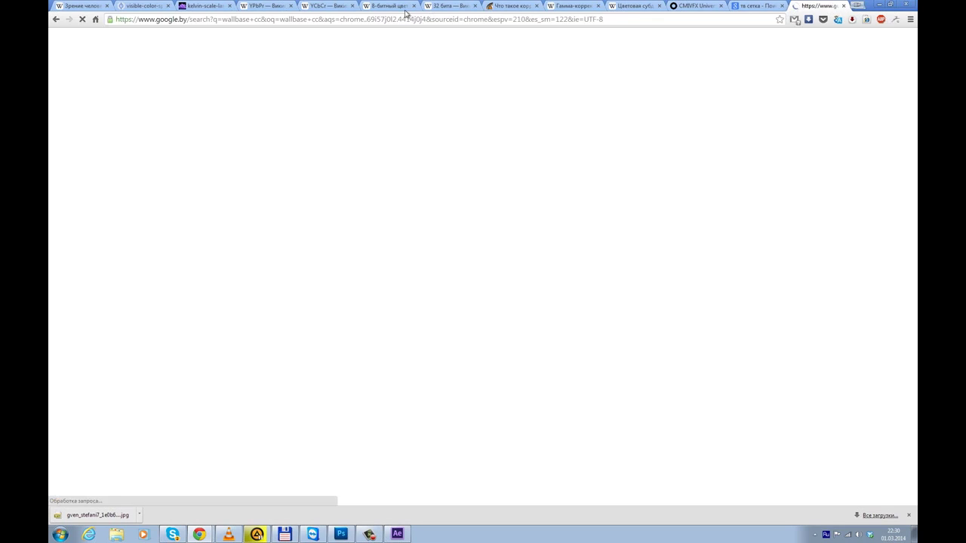
pyautogui.click(156, 110)
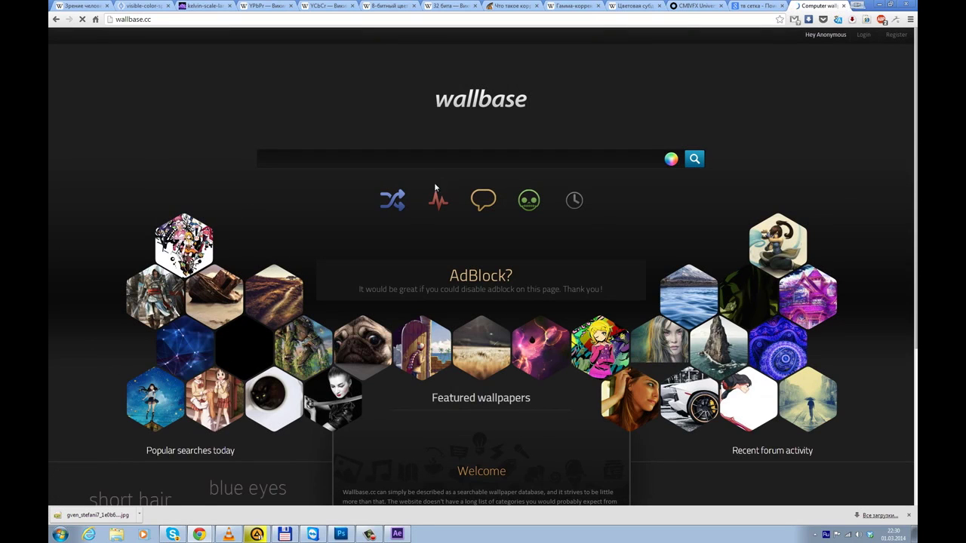
pyautogui.click(438, 201)
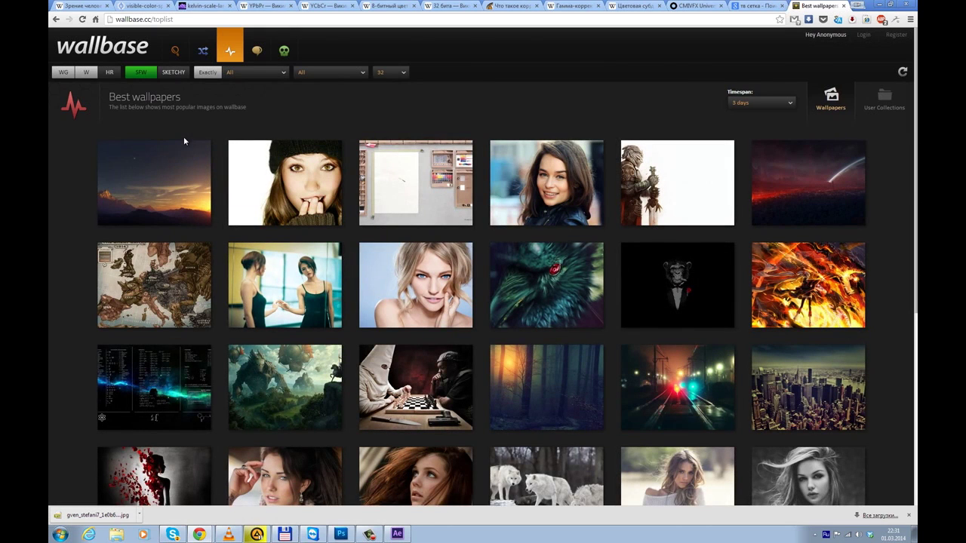
# - Open the 1920x1080 wallpaper of the woman in a white sweater and save the image to the desktop
pyautogui.scroll(-2, 183, 141)
pyautogui.scroll(-4, 183, 139)
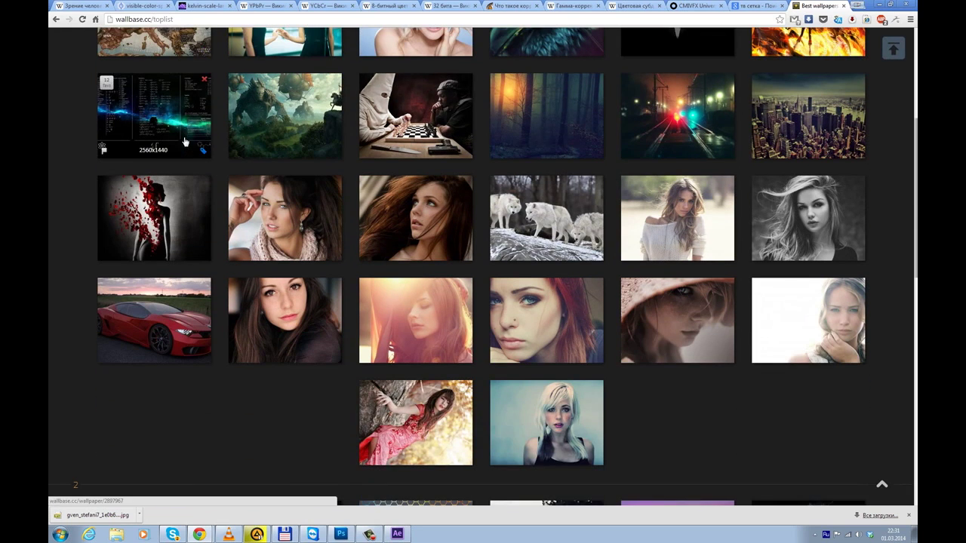
pyautogui.click(701, 225)
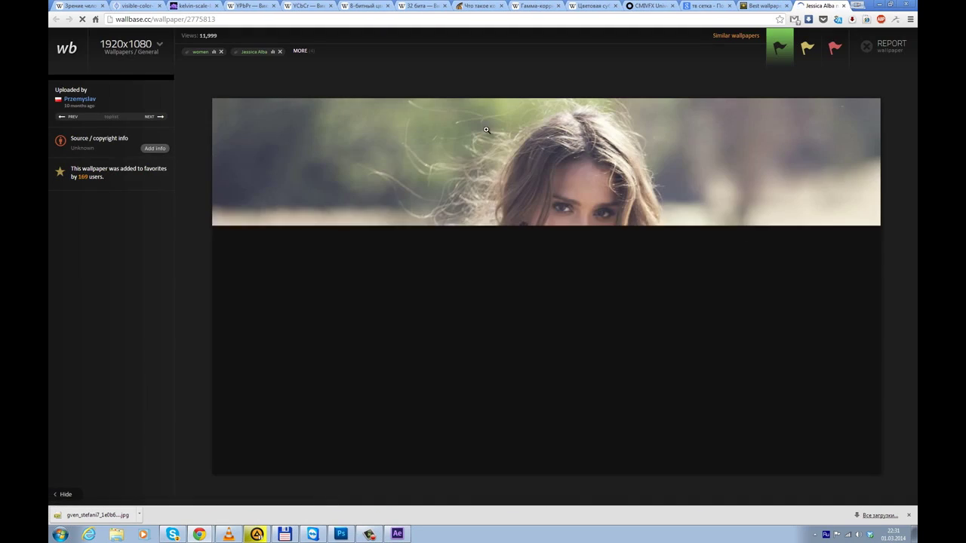
pyautogui.rightClick(519, 171)
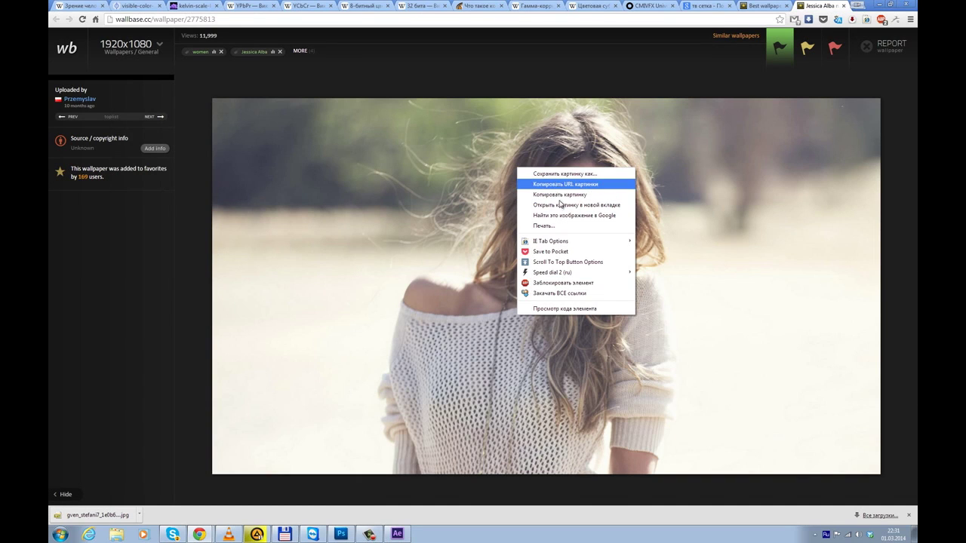
pyautogui.click(564, 174)
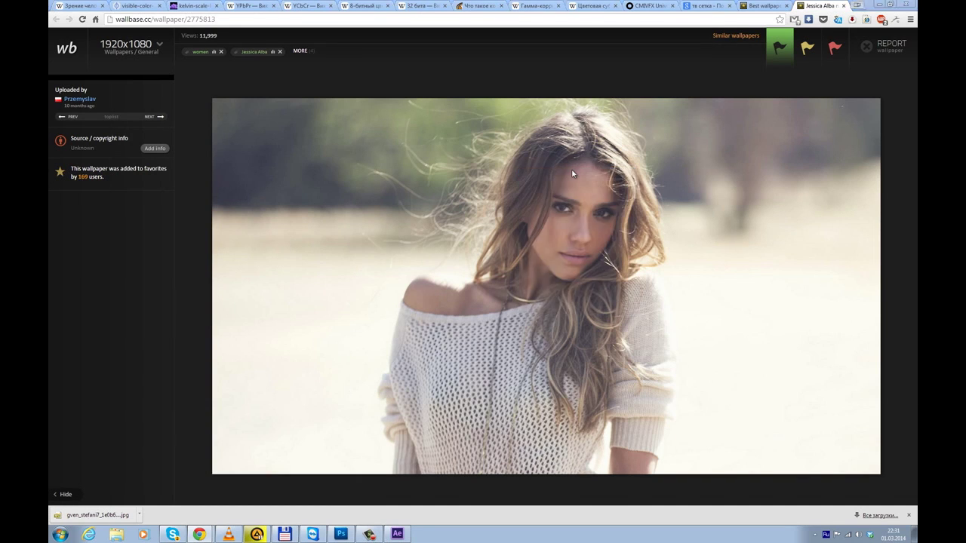
pyautogui.click(404, 256)
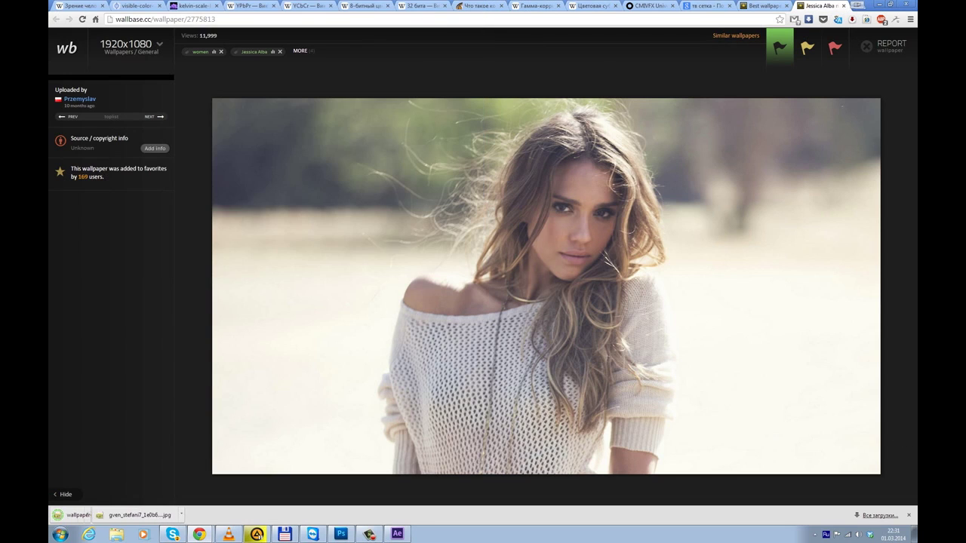
# - Import wallpaper-2775813.jpg from the desktop into the After Effects project and create a composition from it
pyautogui.click(914, 535)
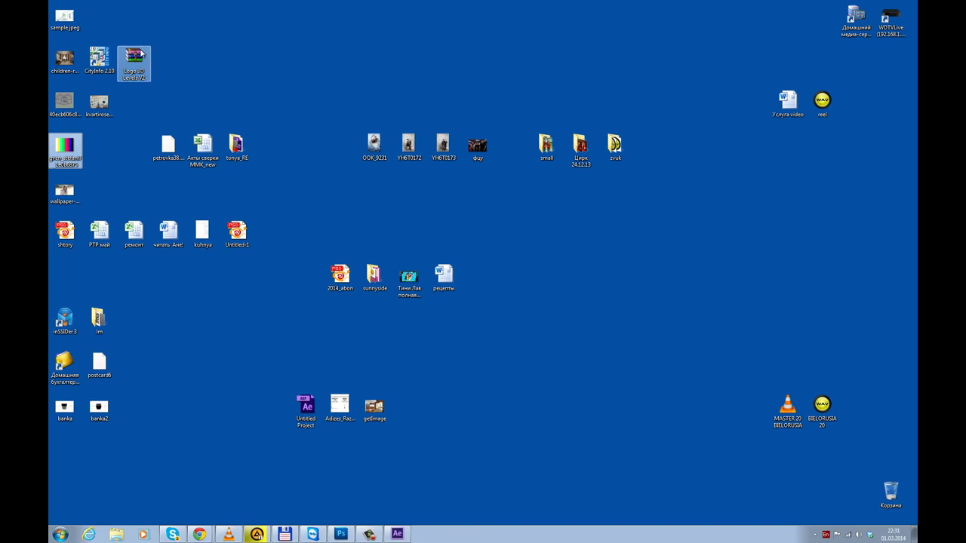
pyautogui.click(61, 198)
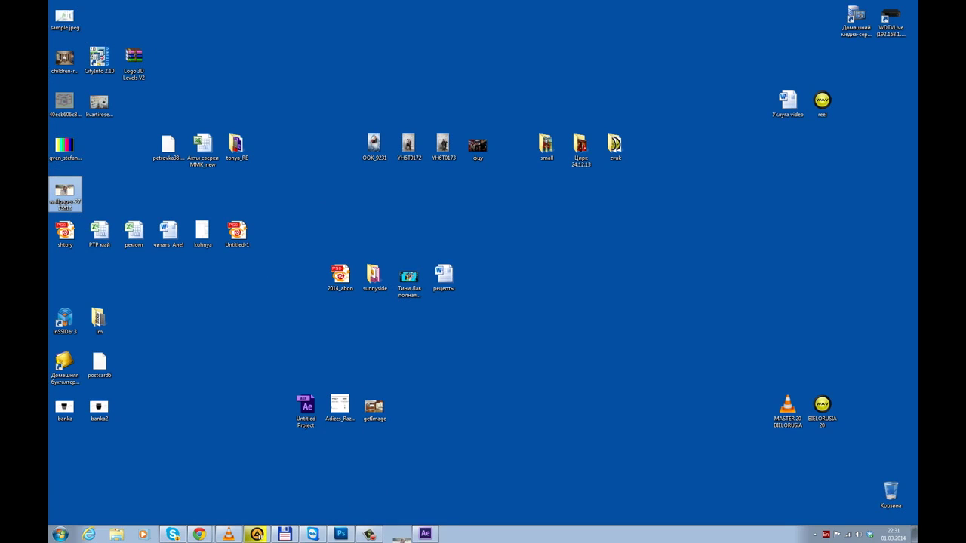
pyautogui.moveTo(398, 534); pyautogui.dragTo(123, 209)
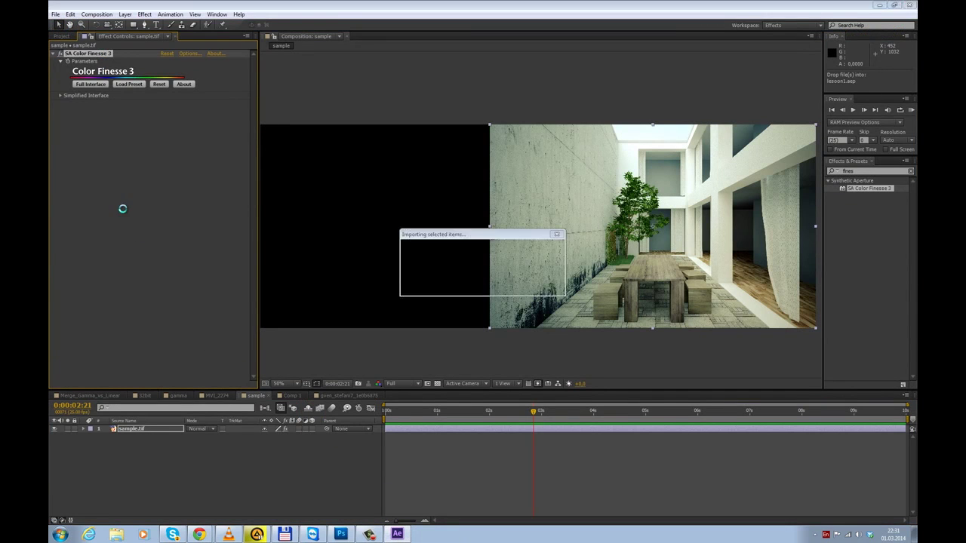
pyautogui.click(63, 36)
pyautogui.click(76, 220)
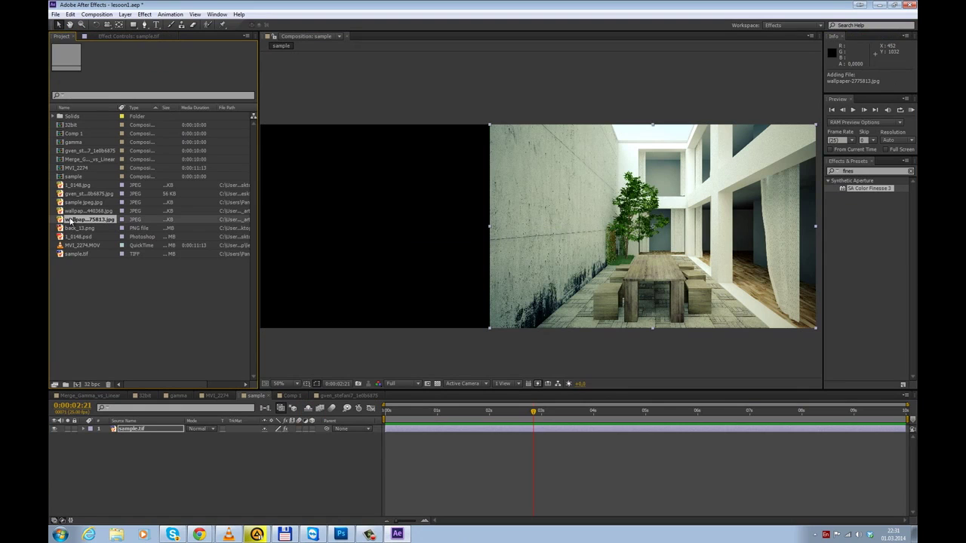
pyautogui.moveTo(76, 220); pyautogui.dragTo(76, 384)
# - Search the effects for "unsha" and apply Unsharp Mask to the wallpaper-2775813.jpg layer
pyautogui.click(868, 170)
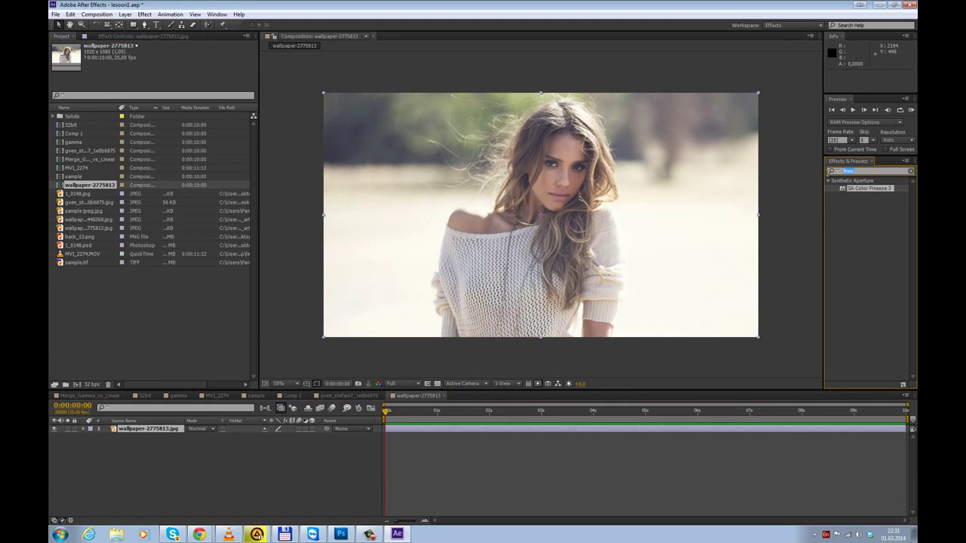
pyautogui.click(642, 481)
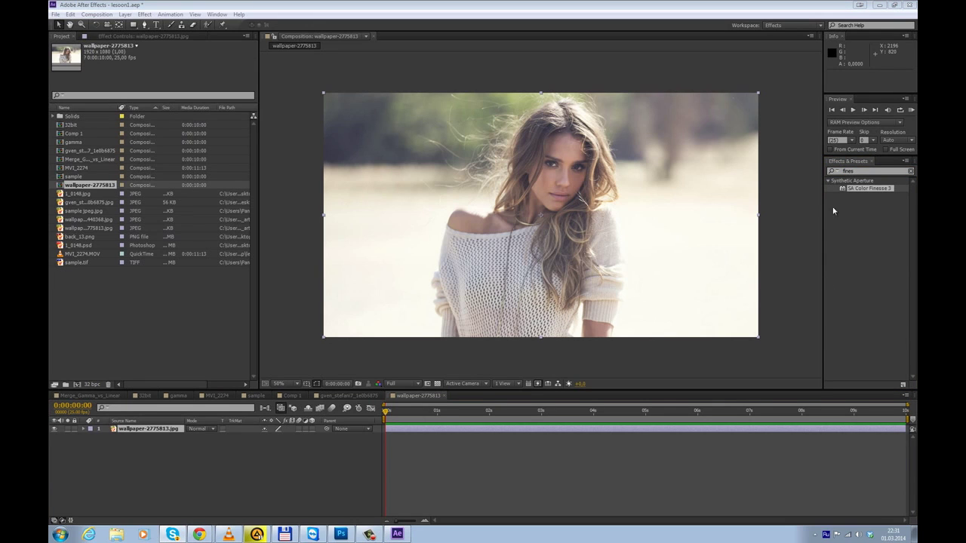
pyautogui.click(863, 171)
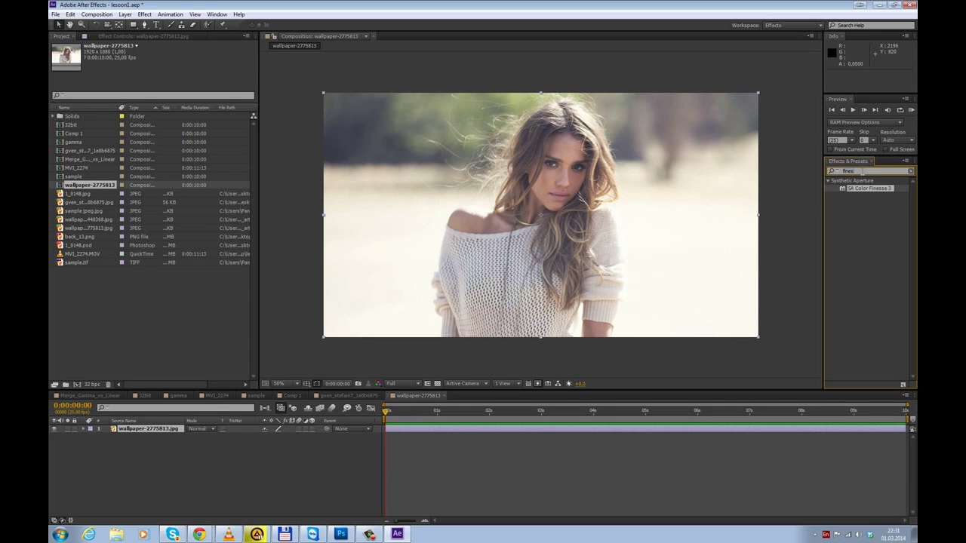
pyautogui.write('unsha')
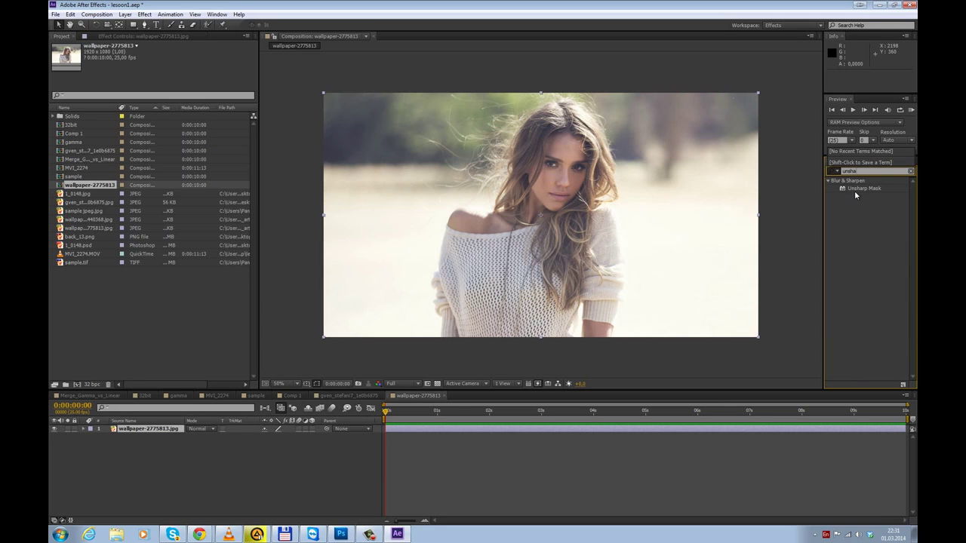
pyautogui.doubleClick(862, 186)
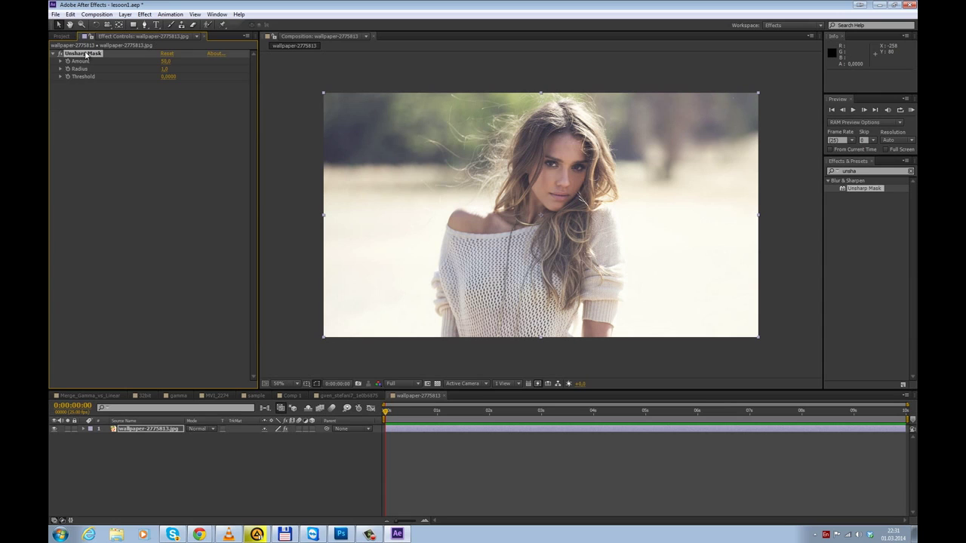
# - Duplicate the Unsharp Mask effect four times on the wallpaper layer
pyautogui.hotkey('ctrl', 'd')
pyautogui.hotkey('ctrl', 'd')
pyautogui.hotkey('ctrl', 'd')
pyautogui.hotkey('ctrl', 'd')
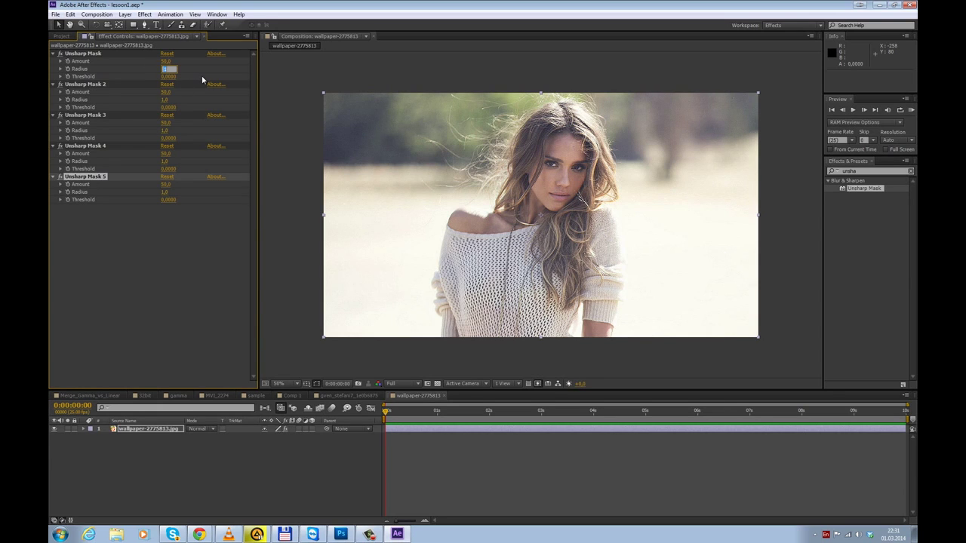
# - Set the radius of the first four Unsharp Mask effects to 300, 150, 75 and 30 in order
pyautogui.write('300')
pyautogui.press('Return')
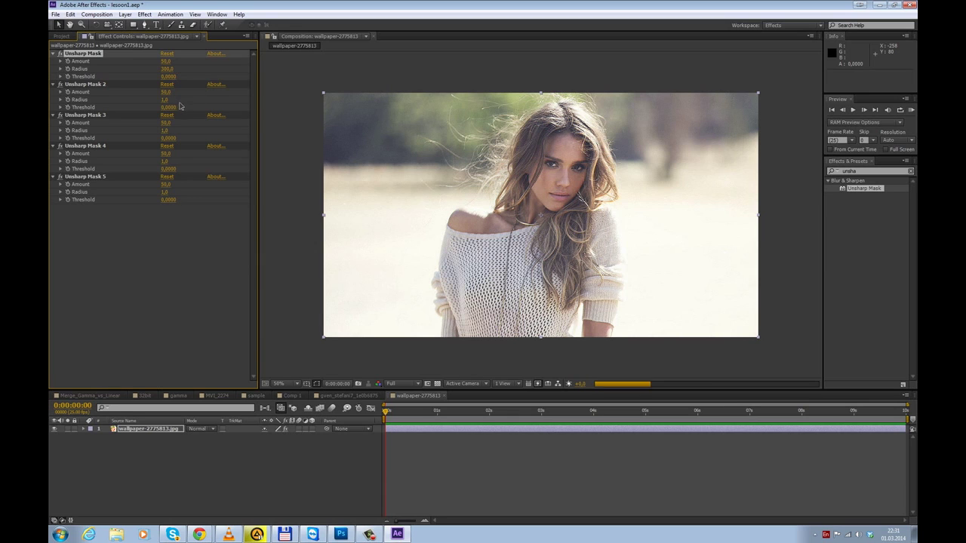
pyautogui.write('1')
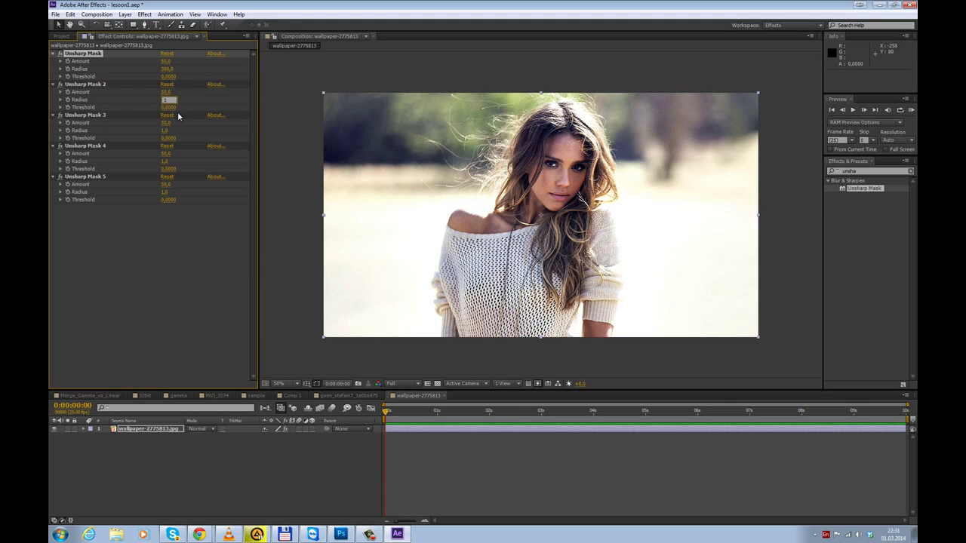
pyautogui.write('50')
pyautogui.press('Return')
pyautogui.click(168, 130)
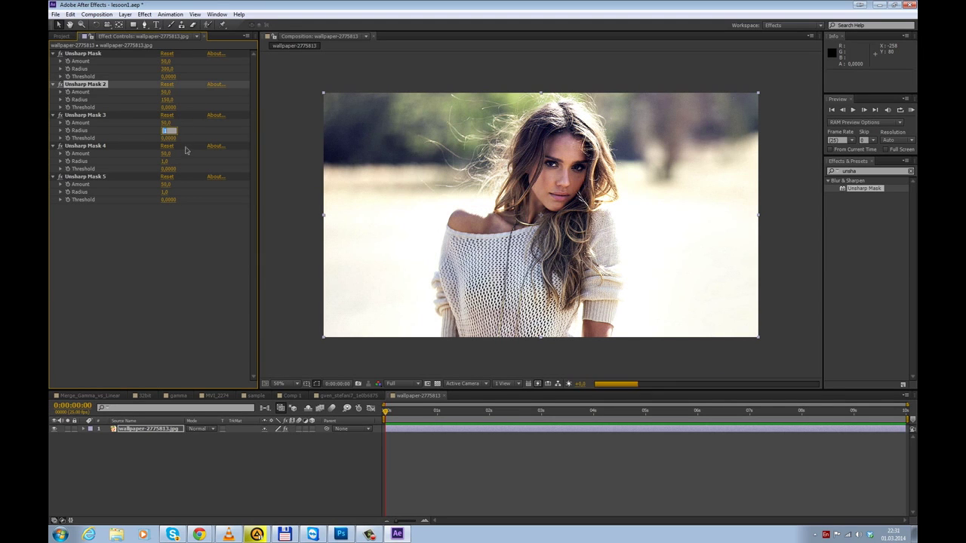
pyautogui.write('75')
pyautogui.press('Return')
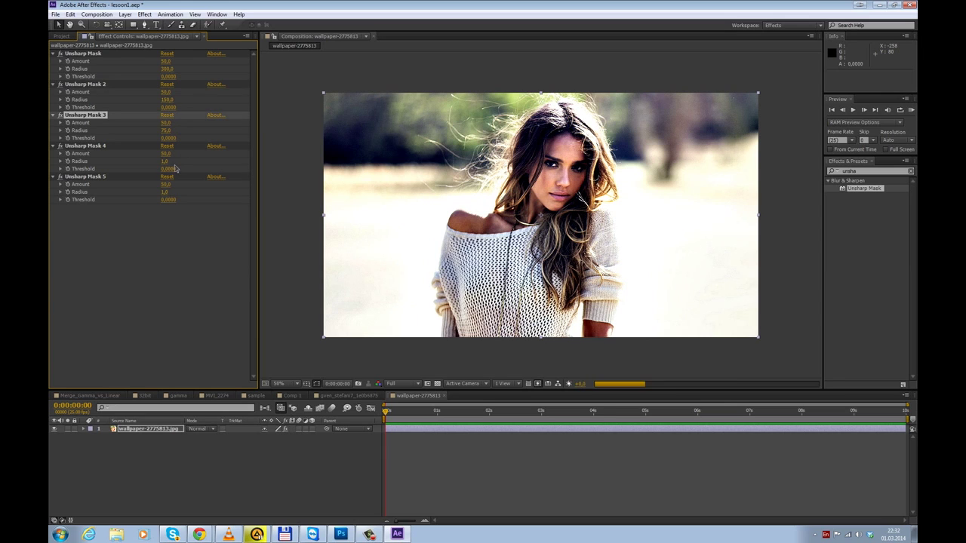
pyautogui.click(168, 161)
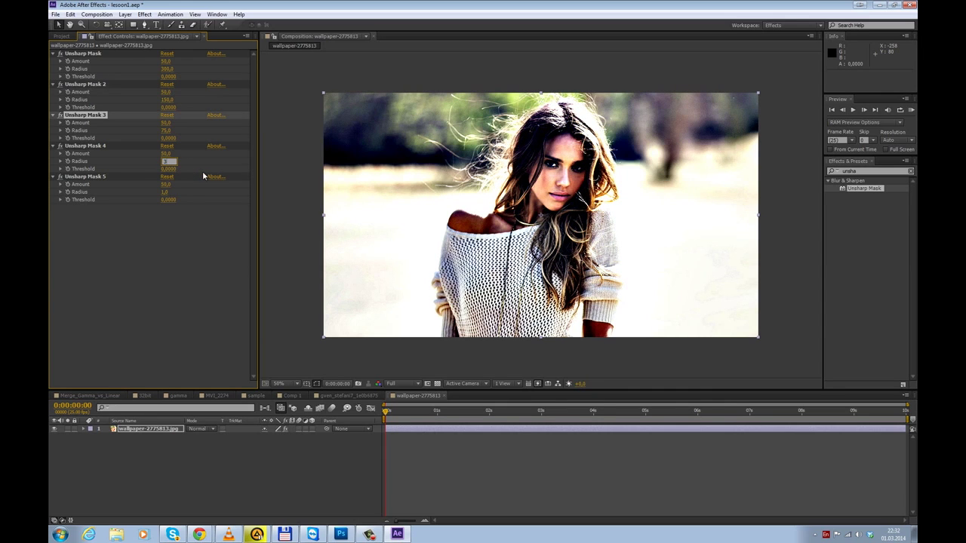
pyautogui.press('Return')
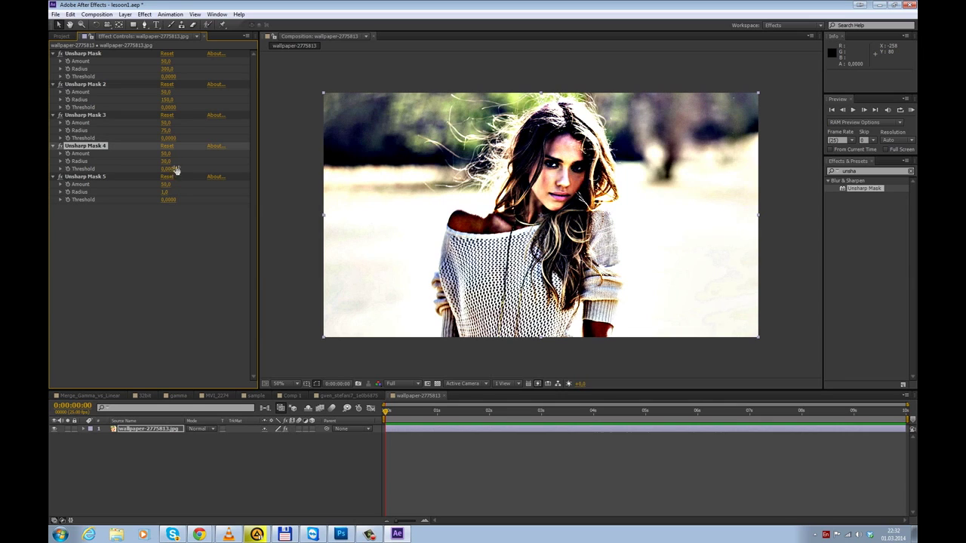
# - Set the Amount of the first four Unsharp Mask effects to 5 and compare the layer with its effects off and on
pyautogui.write('5')
pyautogui.click(166, 91)
pyautogui.write('5')
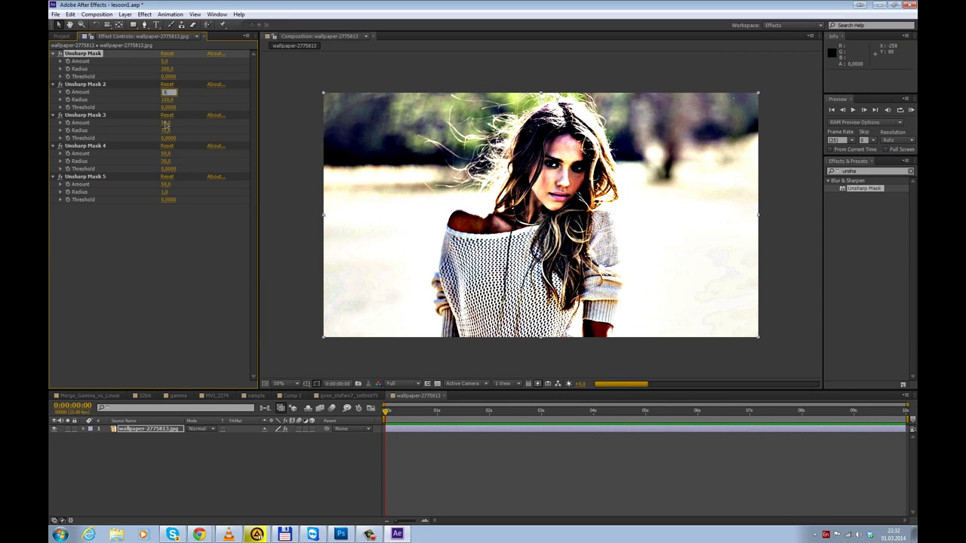
pyautogui.click(166, 122)
pyautogui.write('5')
pyautogui.click(164, 153)
pyautogui.write('5')
pyautogui.click(167, 248)
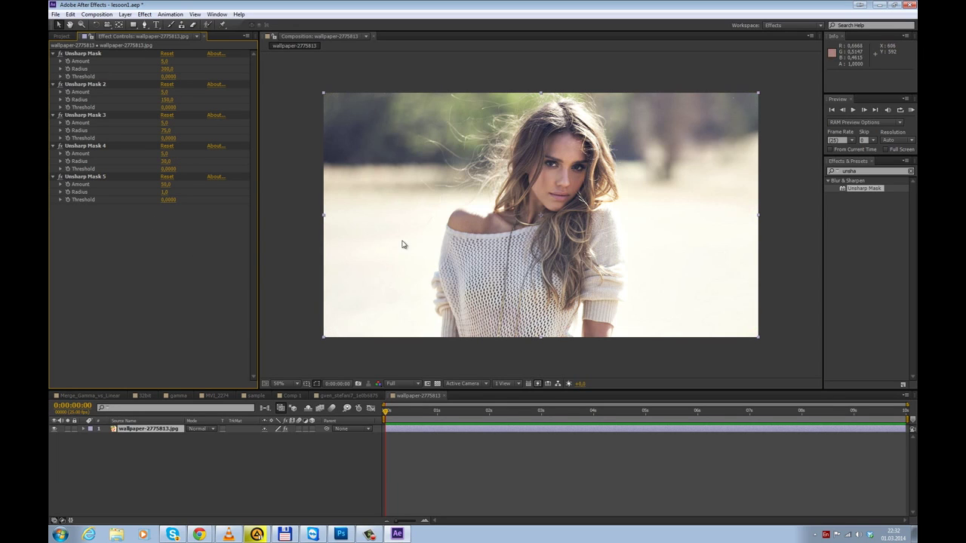
pyautogui.click(284, 428)
pyautogui.click(284, 428)
pyautogui.click(285, 428)
pyautogui.click(284, 428)
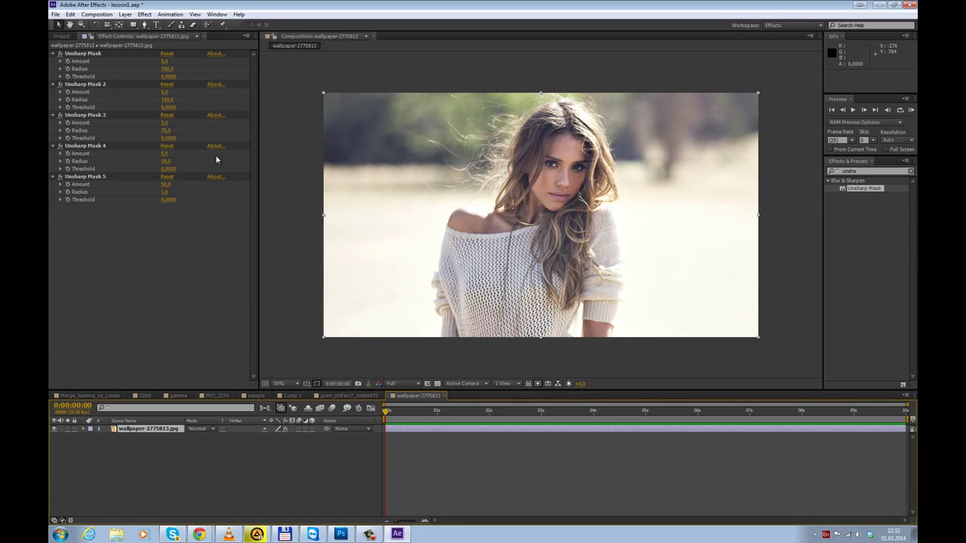
# - Set the Amount of the first four Unsharp Mask effects to 9
pyautogui.click(165, 60)
pyautogui.write('0')
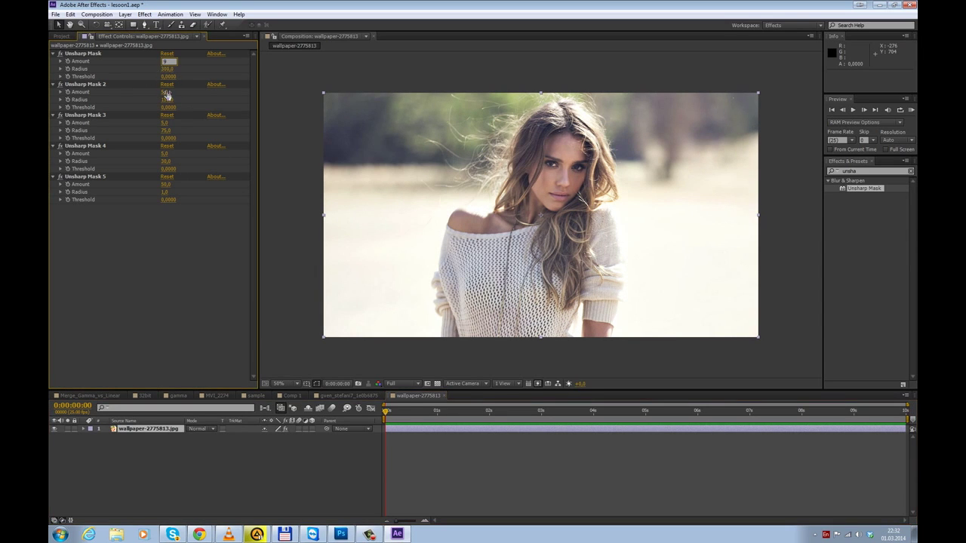
pyautogui.click(169, 91)
pyautogui.write('9')
pyautogui.click(164, 122)
pyautogui.write('9')
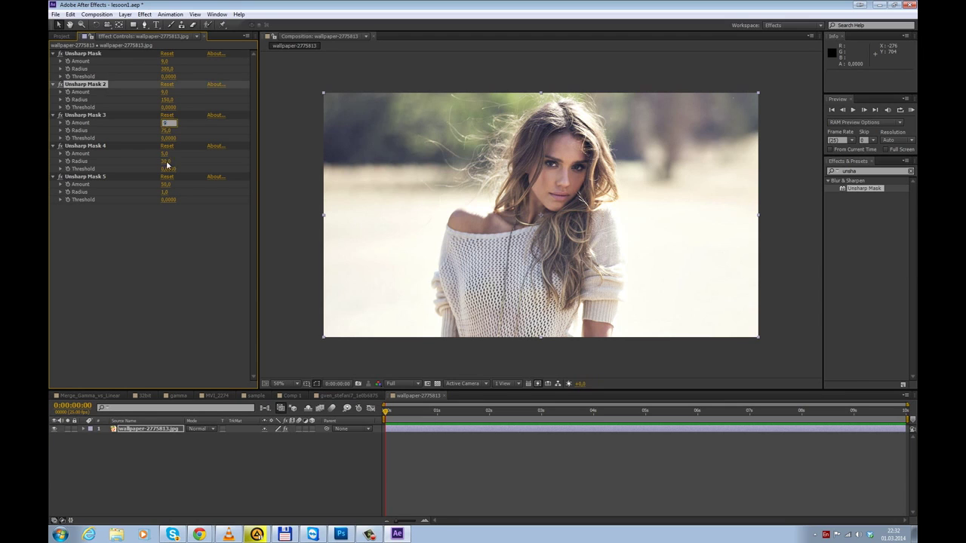
pyautogui.press('Return')
pyautogui.click(169, 236)
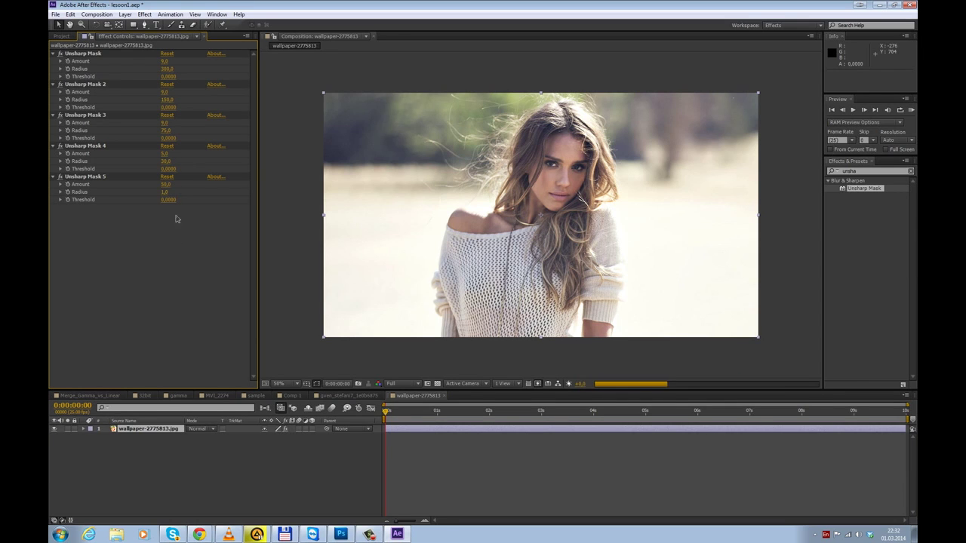
pyautogui.write('9')
pyautogui.click(170, 237)
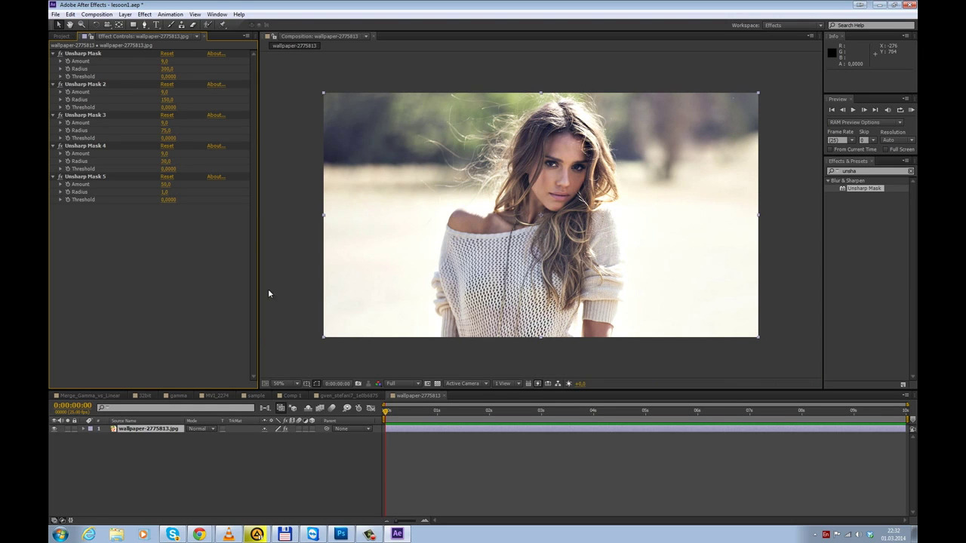
# - Compare the wallpaper layer with its effects off and on, and inspect the portrait's face up close
pyautogui.click(285, 429)
pyautogui.click(285, 429)
pyautogui.click(285, 429)
pyautogui.click(285, 429)
pyautogui.click(286, 429)
pyautogui.click(286, 429)
pyautogui.click(286, 429)
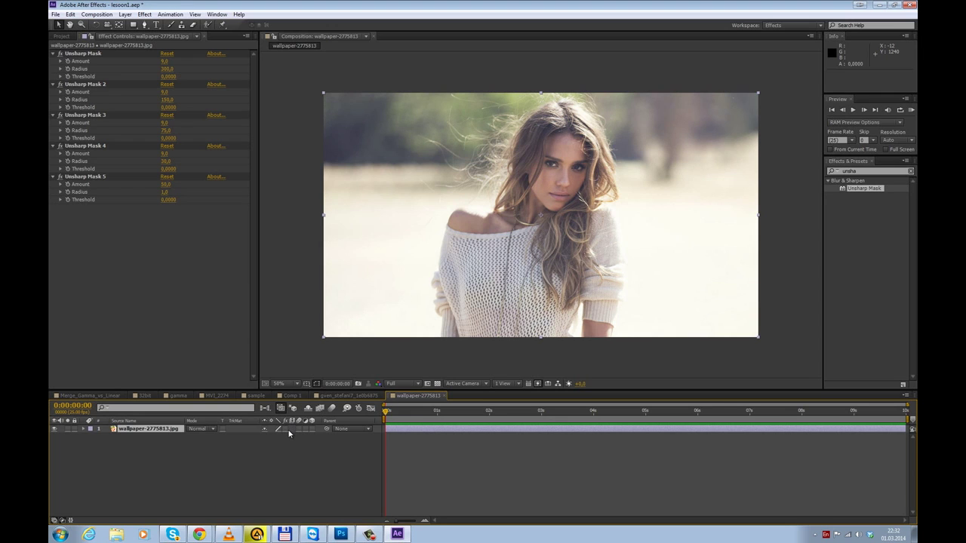
pyautogui.click(286, 428)
pyautogui.click(286, 429)
pyautogui.click(286, 429)
pyautogui.scroll(2, 619, 167)
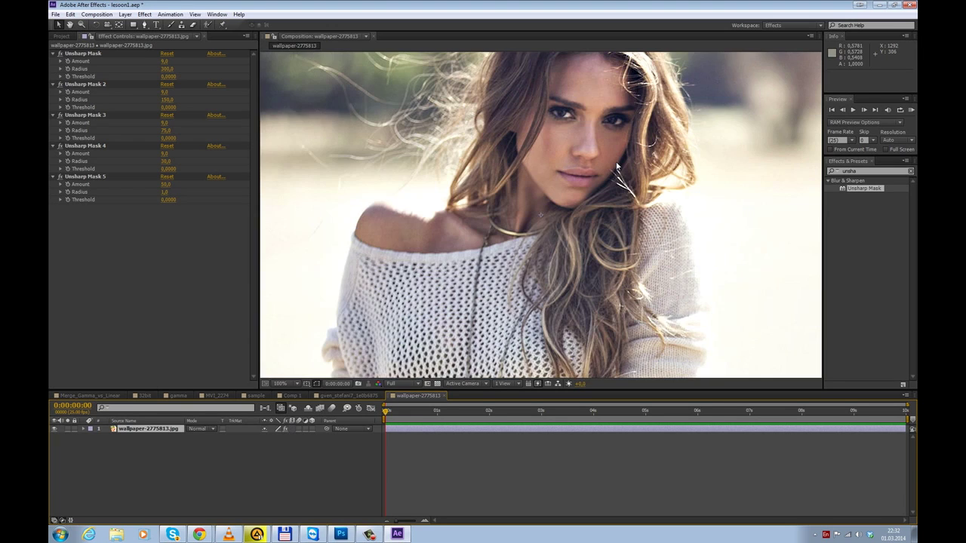
pyautogui.scroll(-2, 625, 191)
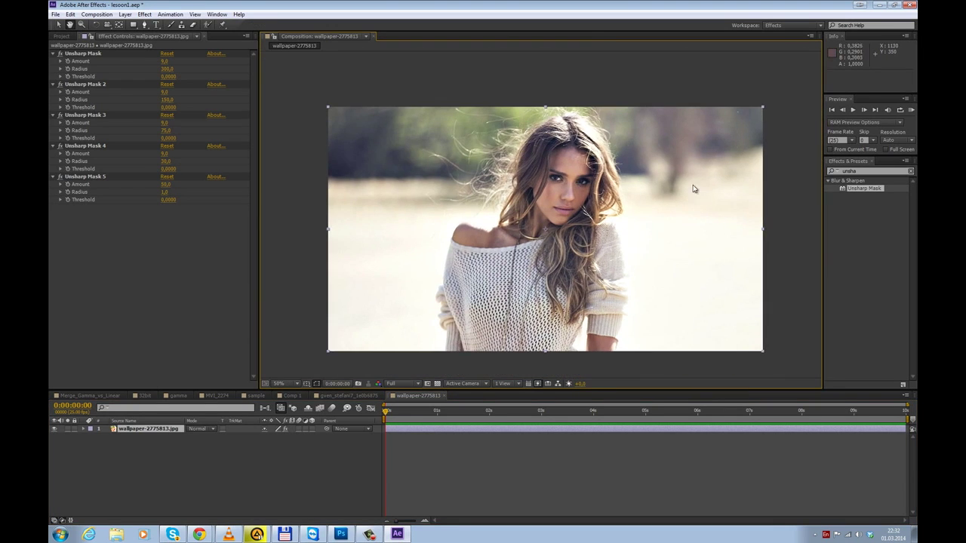
# - Search the effects for "fines" and apply SA Color Finesse 3 ahead of the first Unsharp Mask on the wallpaper layer
pyautogui.click(865, 171)
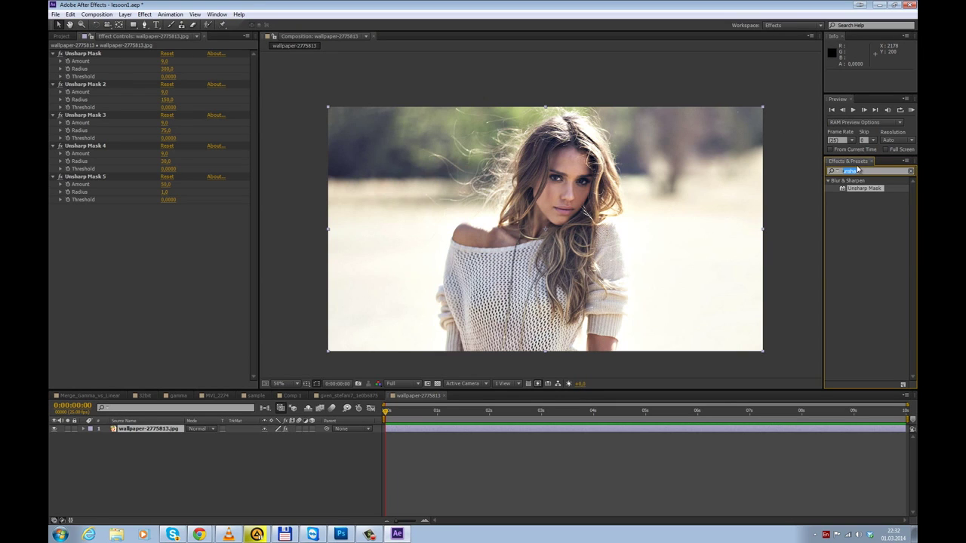
pyautogui.write('fines')
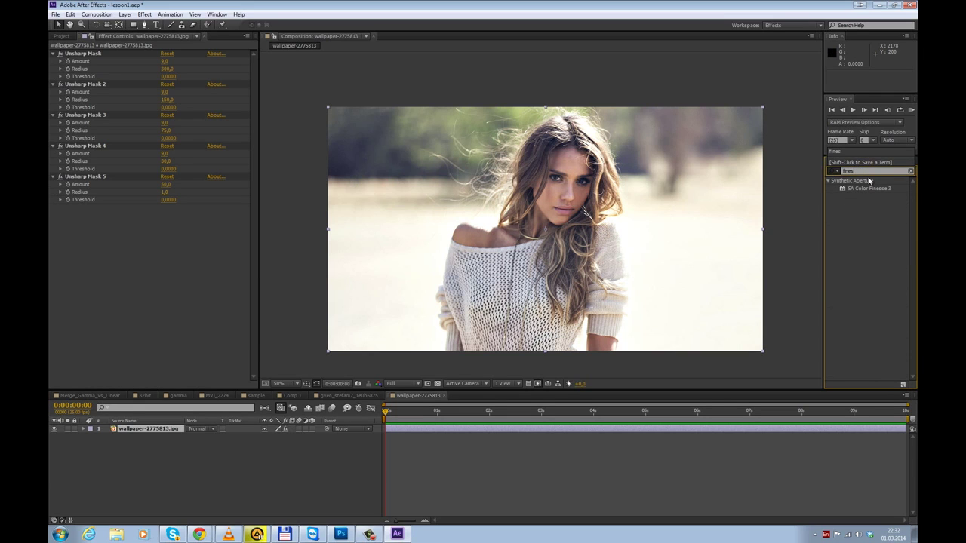
pyautogui.moveTo(868, 192); pyautogui.dragTo(90, 53)
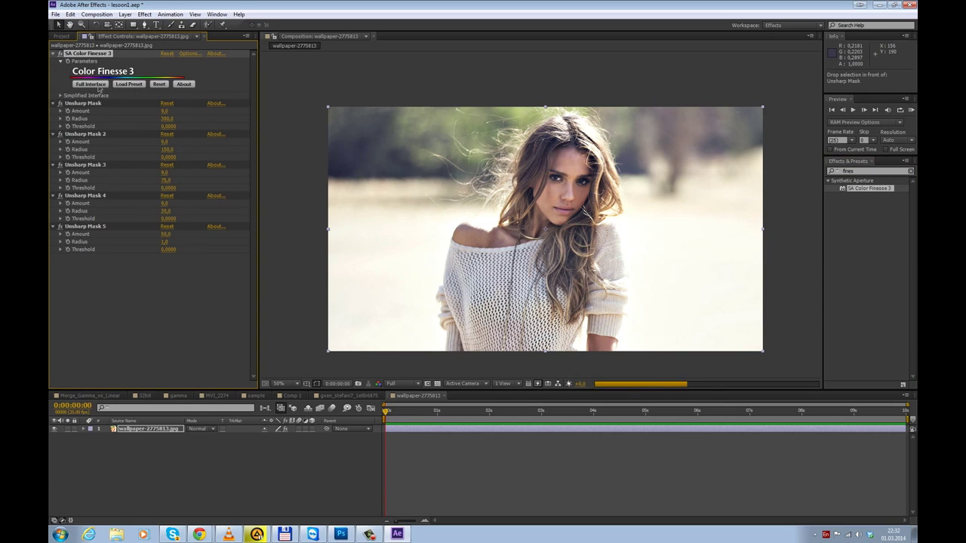
# - In Color Finesse's full interface, shape the Master RGB curve with a raised black point, a lower point at input 98, output 62, and lifted highlights
pyautogui.click(92, 84)
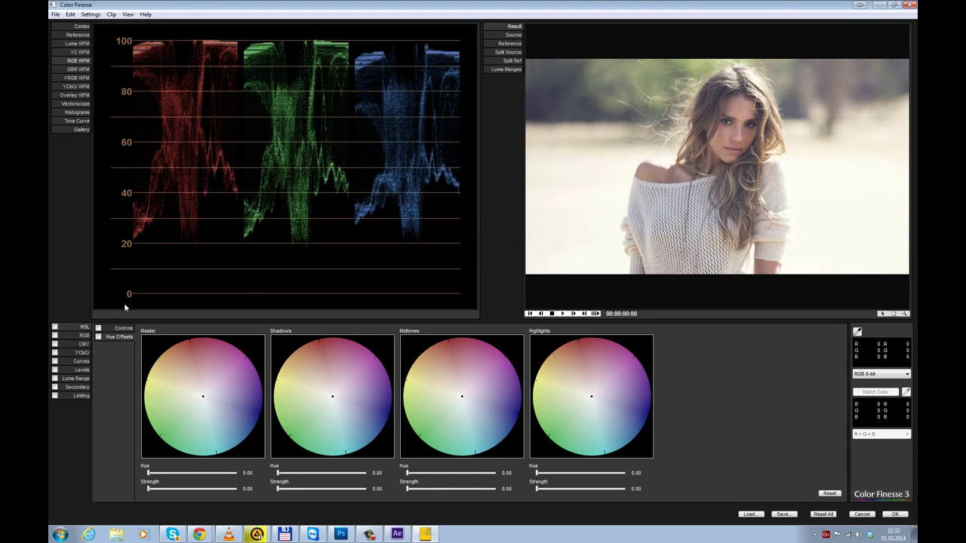
pyautogui.click(80, 361)
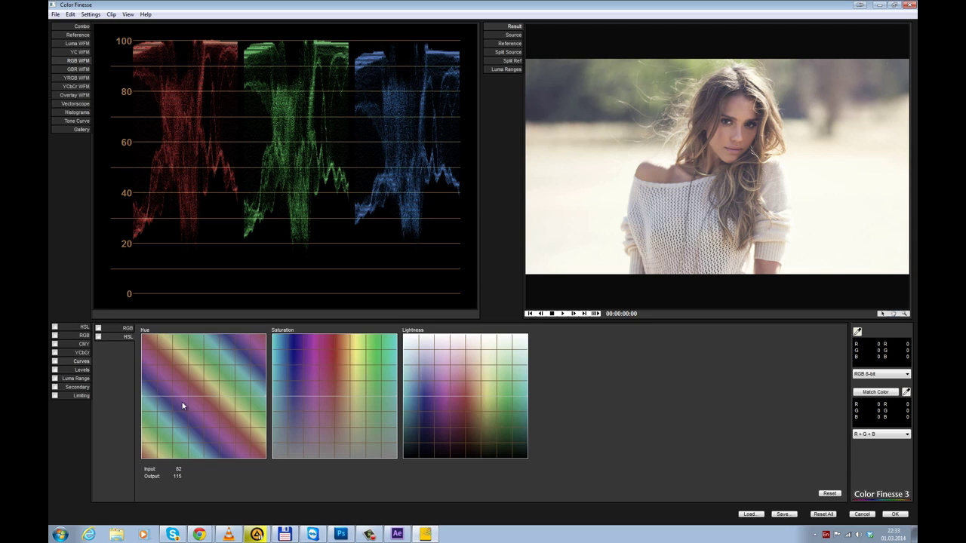
pyautogui.click(125, 329)
pyautogui.moveTo(146, 461); pyautogui.dragTo(157, 459)
pyautogui.moveTo(200, 420); pyautogui.dragTo(192, 428)
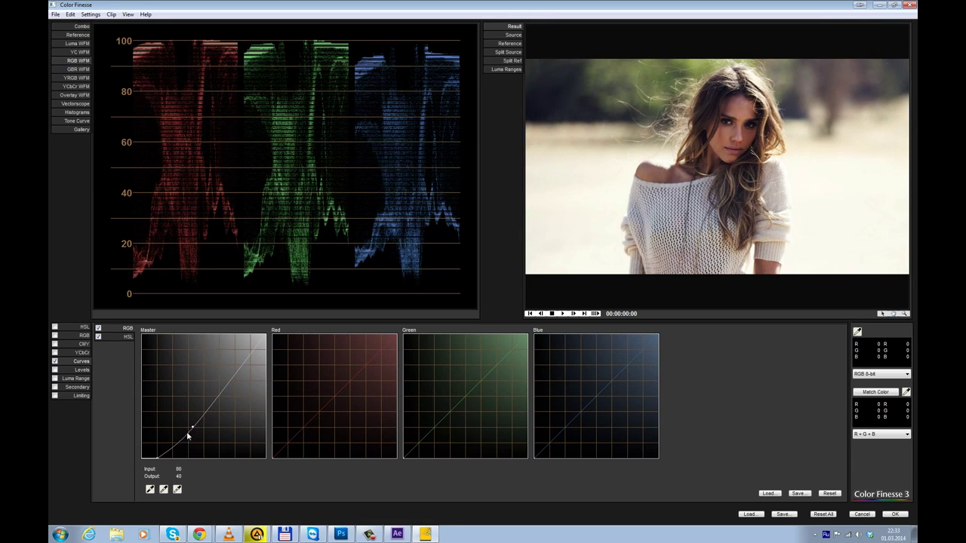
pyautogui.moveTo(193, 428); pyautogui.dragTo(185, 437)
pyautogui.moveTo(233, 382); pyautogui.dragTo(231, 375)
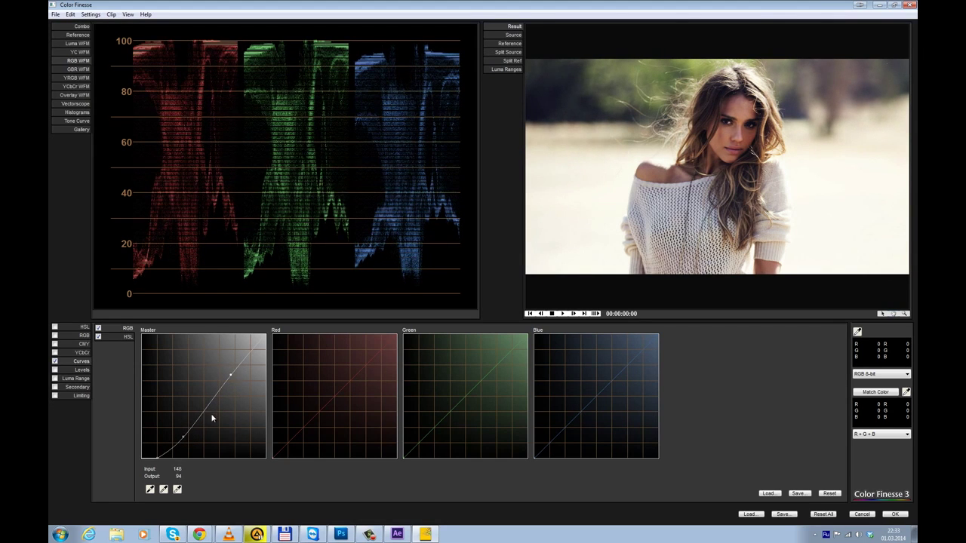
pyautogui.moveTo(185, 440); pyautogui.dragTo(190, 428)
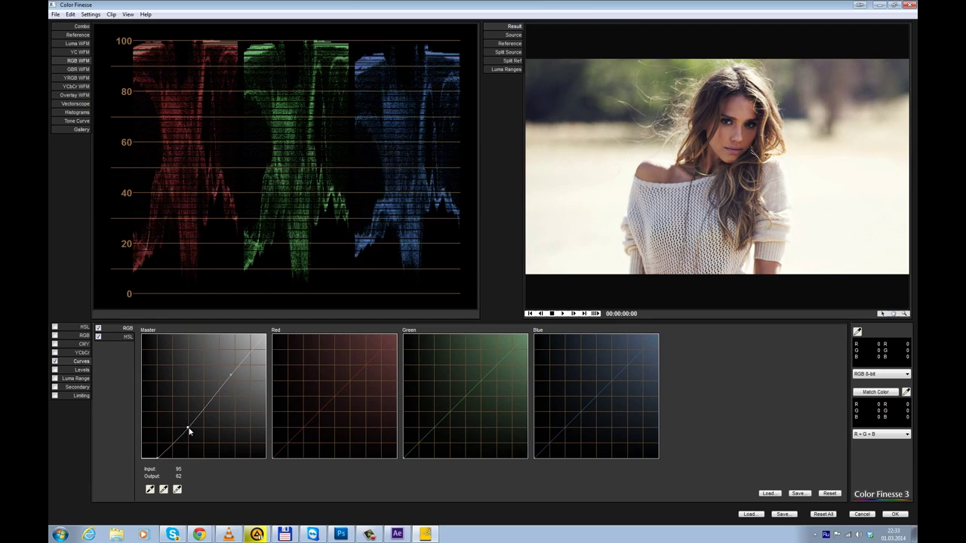
# - Adjust the shadow and highlight curves of the Luma Range against the luma ranges preview, and return to the result view
pyautogui.click(508, 70)
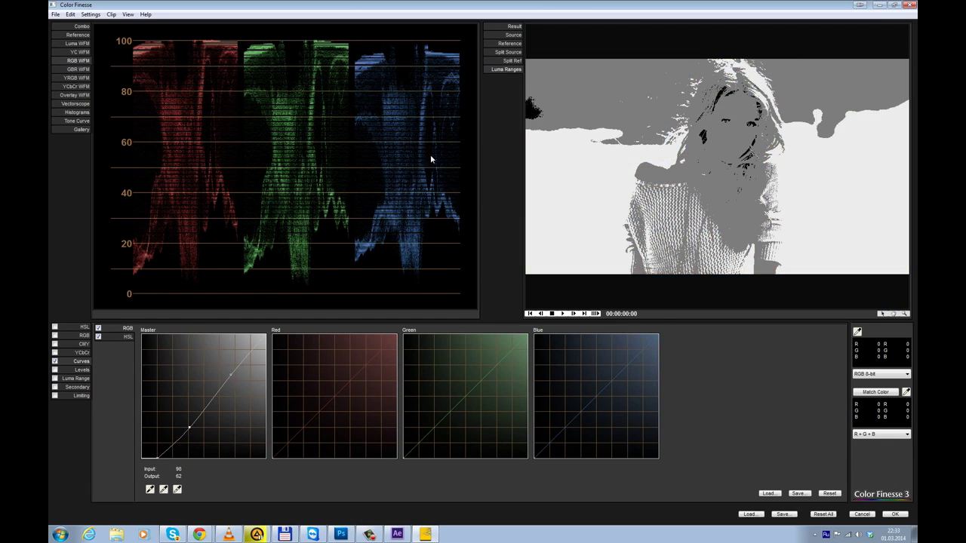
pyautogui.click(76, 380)
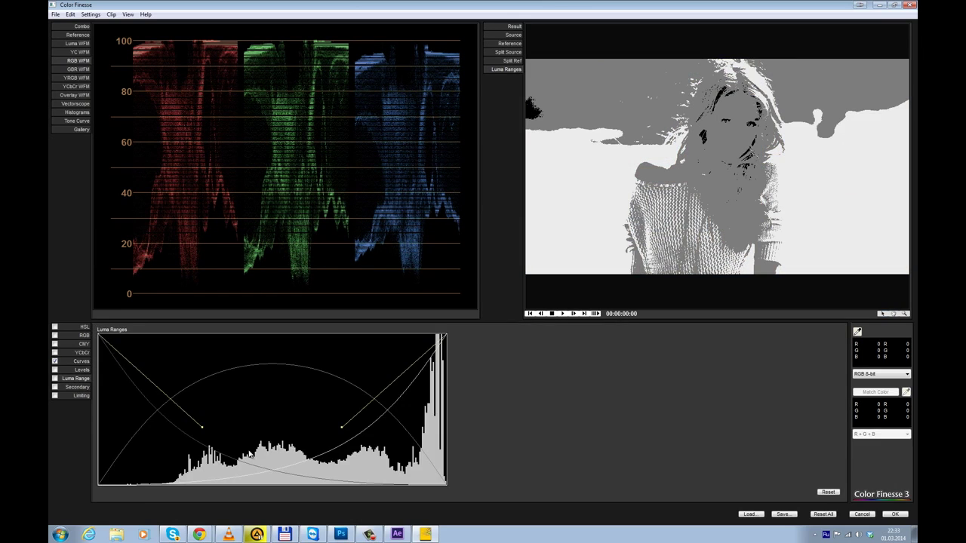
pyautogui.moveTo(203, 433); pyautogui.dragTo(281, 374)
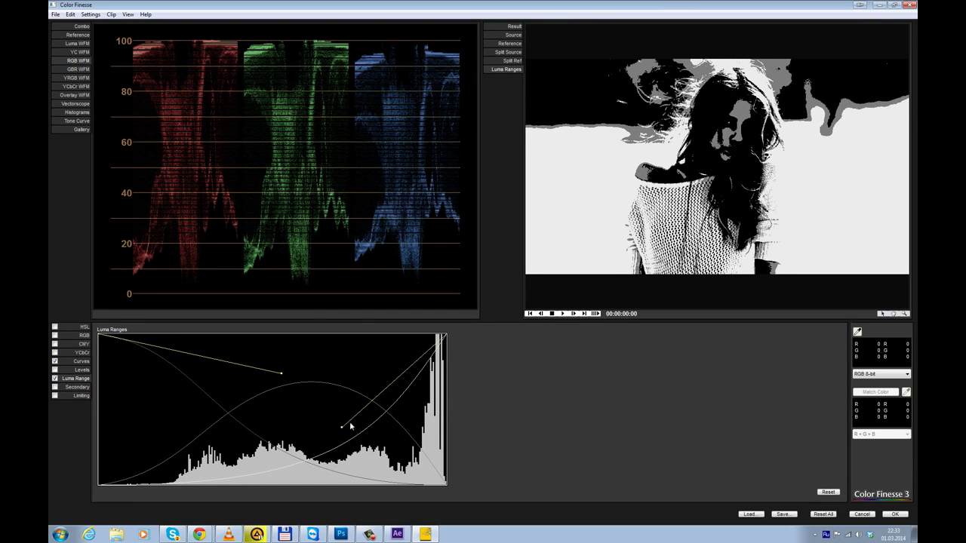
pyautogui.moveTo(344, 428); pyautogui.dragTo(363, 439)
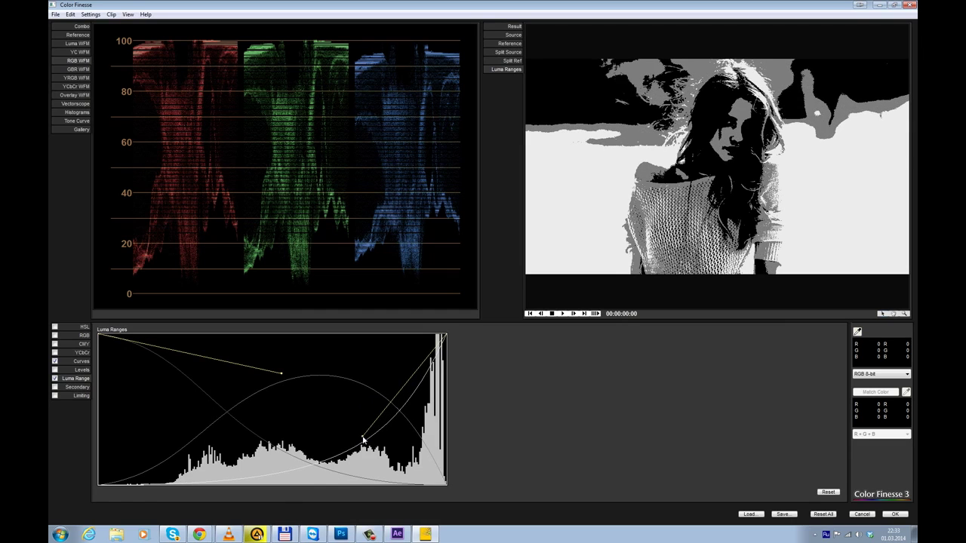
pyautogui.click(504, 28)
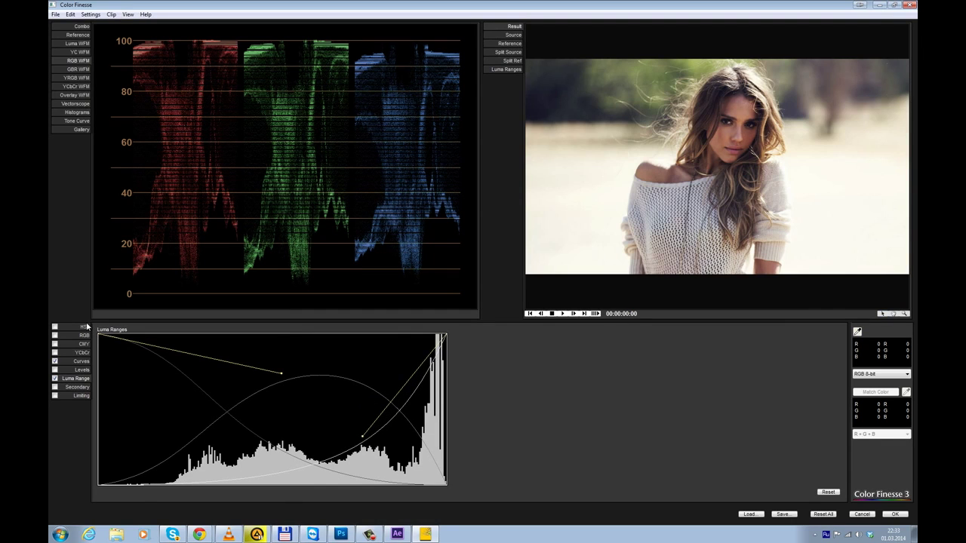
# - Apply hue offsets: Highlights hue 340.17, strength 0.28; Master hue 322.56, strength 0.23; Shadows hue 186.99, strength 0.15
pyautogui.click(85, 326)
pyautogui.moveTo(575, 382)
pyautogui.mouseDown()
pyautogui.moveTo(610, 408)
pyautogui.moveTo(639, 410)
pyautogui.moveTo(583, 382)
pyautogui.mouseUp()
pyautogui.moveTo(329, 407); pyautogui.dragTo(327, 409)
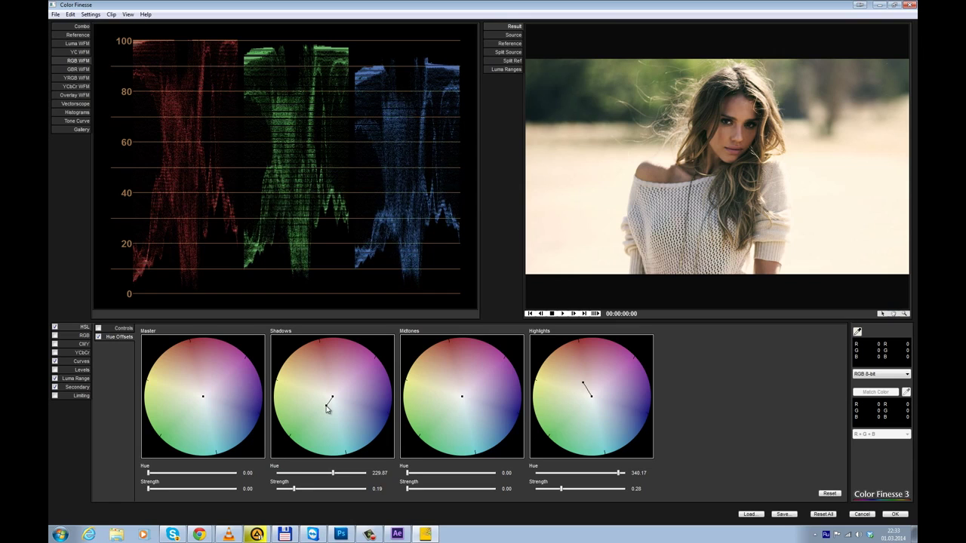
pyautogui.moveTo(201, 391); pyautogui.dragTo(194, 391)
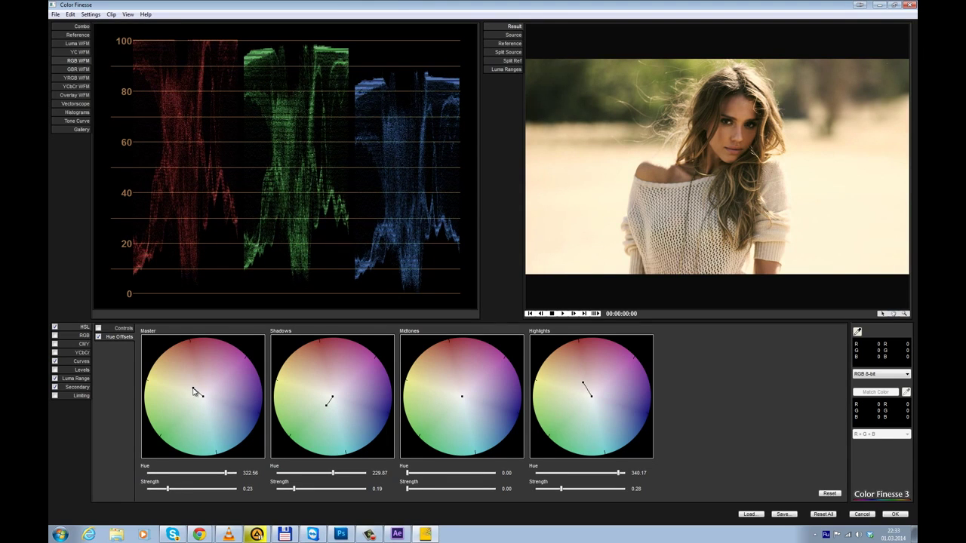
pyautogui.moveTo(326, 408); pyautogui.dragTo(333, 409)
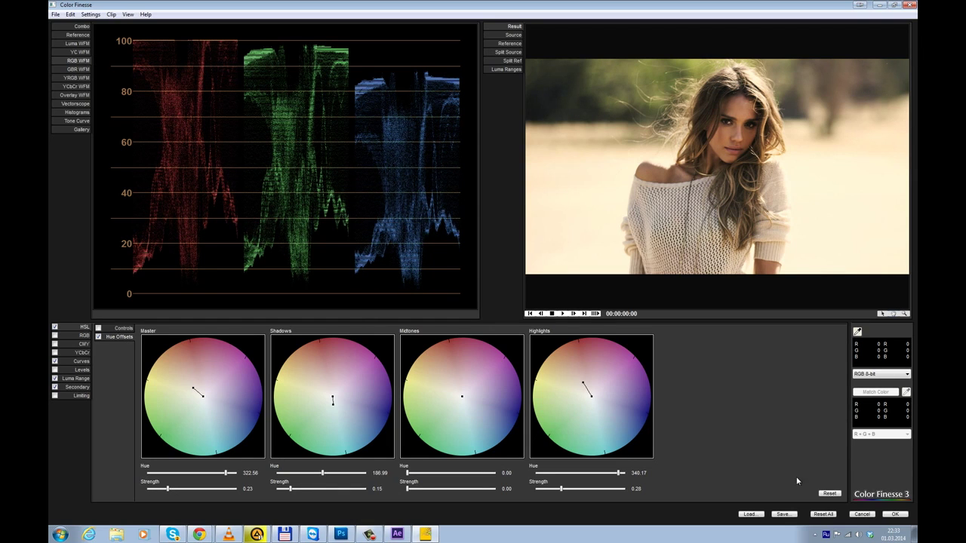
pyautogui.click(903, 516)
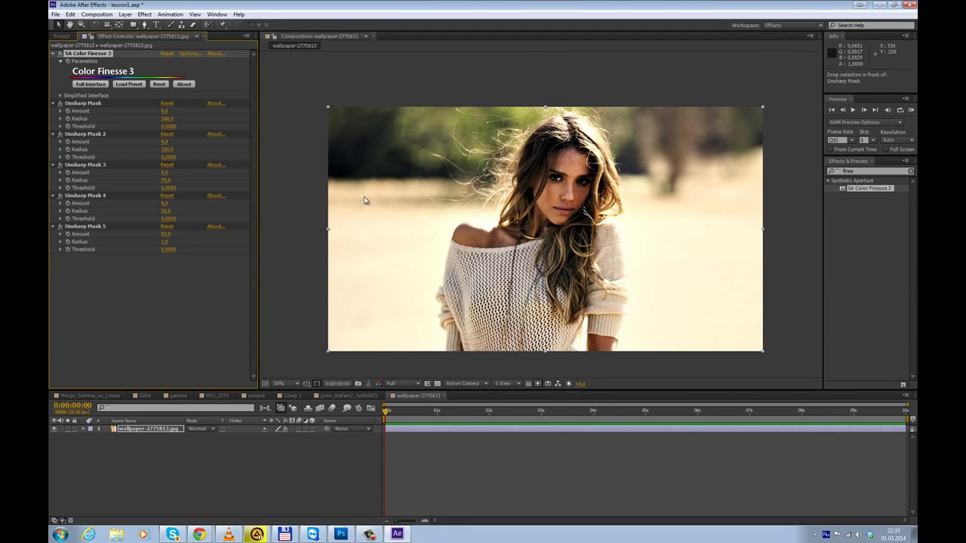
# - Compare the graded layer with all effects off and on, and check it without the Unsharp Masks
pyautogui.click(285, 429)
pyautogui.click(285, 430)
pyautogui.click(285, 429)
pyautogui.click(285, 429)
pyautogui.click(285, 429)
pyautogui.click(286, 429)
pyautogui.click(285, 429)
pyautogui.click(285, 428)
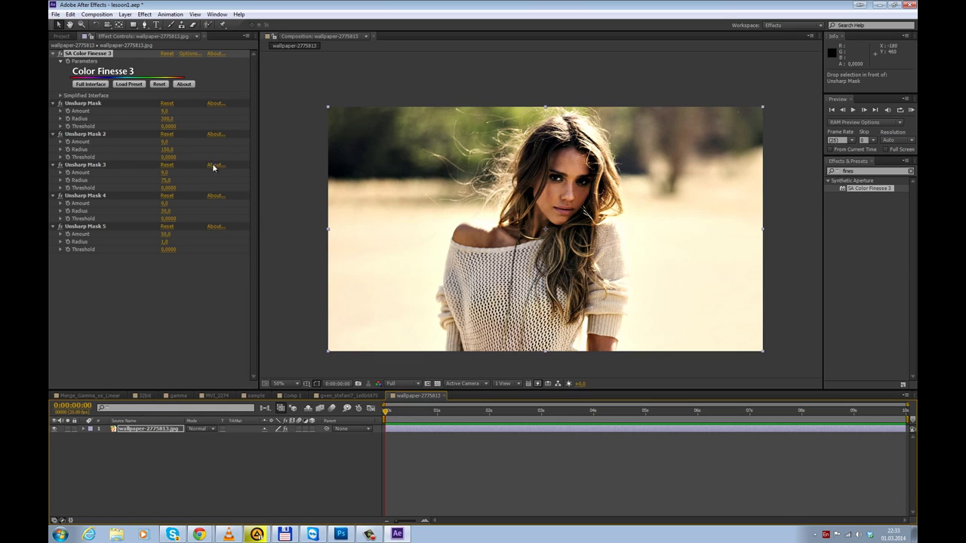
pyautogui.click(60, 103)
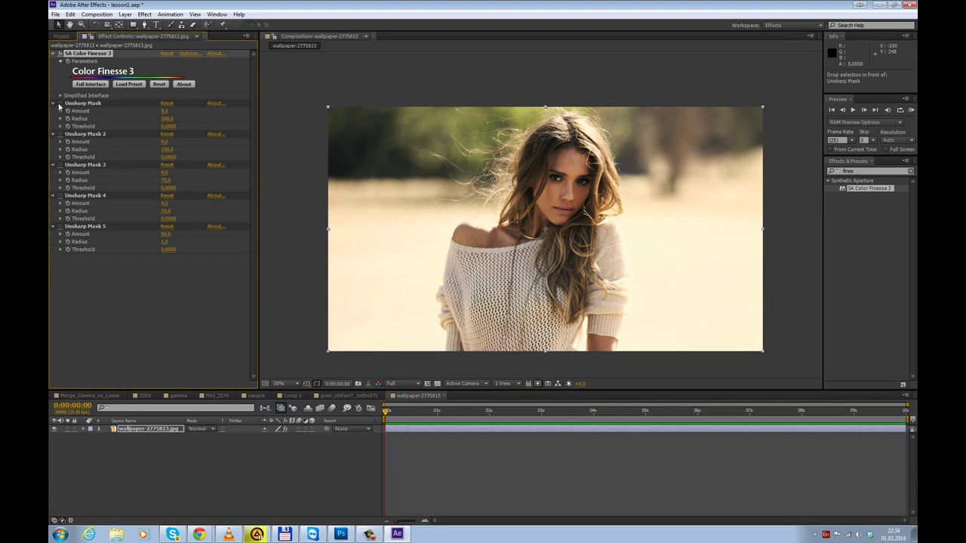
# - Move the black point of Color Finesse's Master RGB curve to input 13, output 0, and compare the layer without and with the Unsharp Masks
pyautogui.click(91, 84)
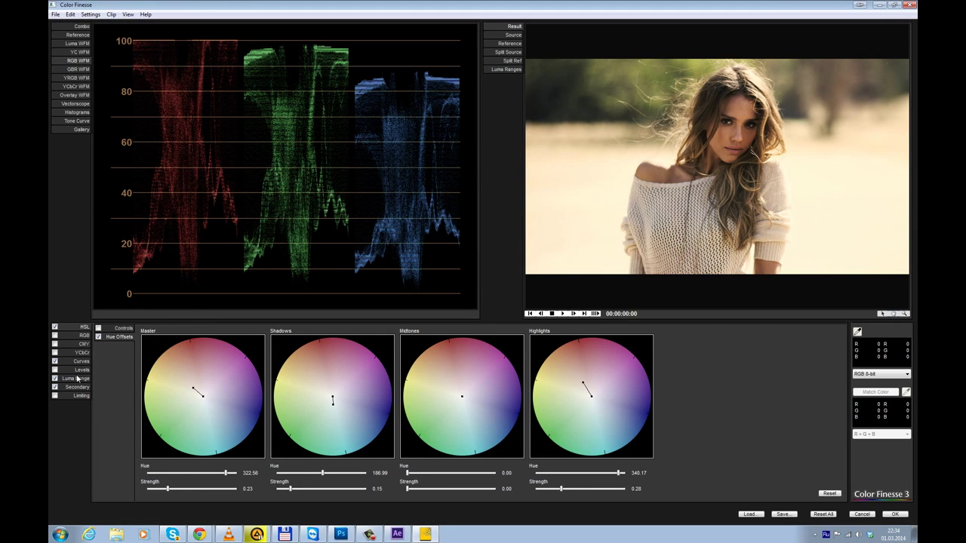
pyautogui.click(79, 362)
pyautogui.moveTo(158, 457); pyautogui.dragTo(149, 465)
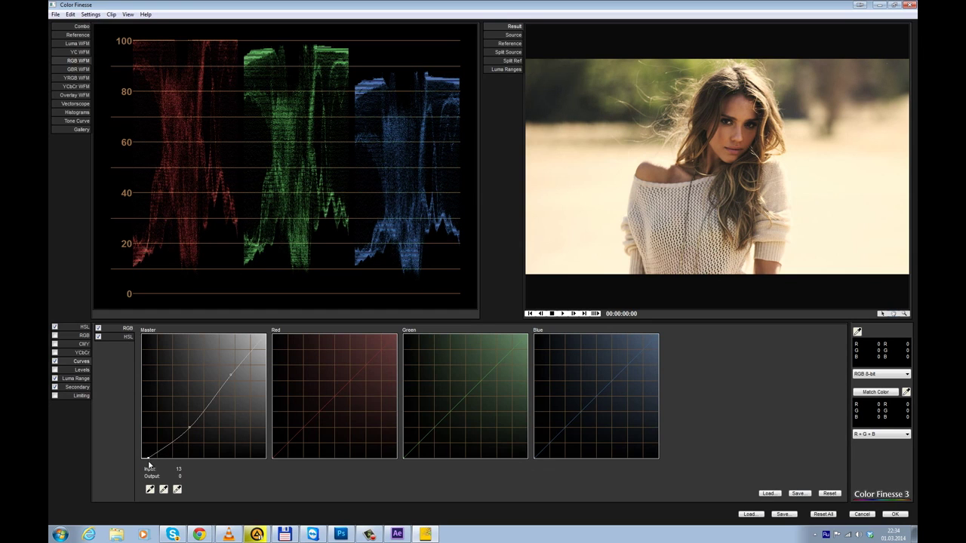
pyautogui.click(895, 514)
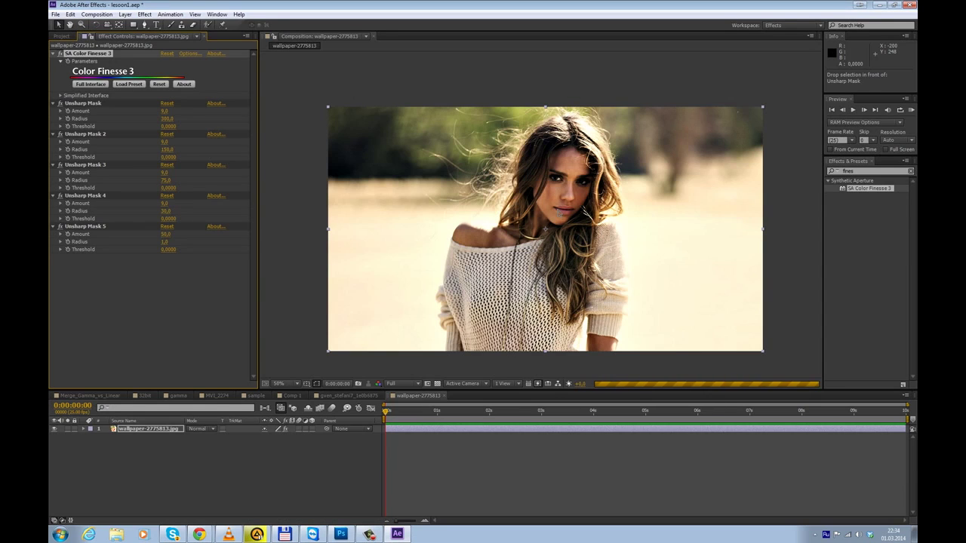
pyautogui.click(61, 104)
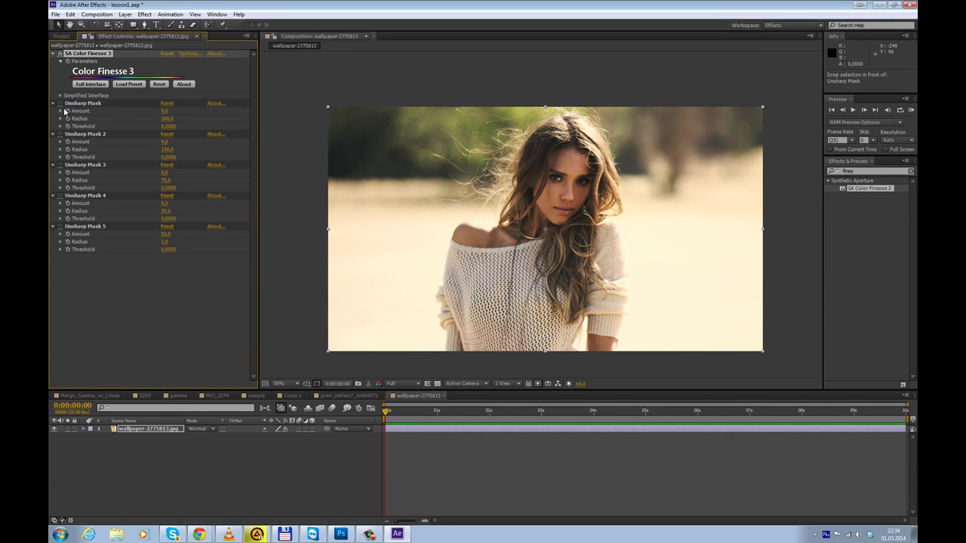
pyautogui.click(60, 226)
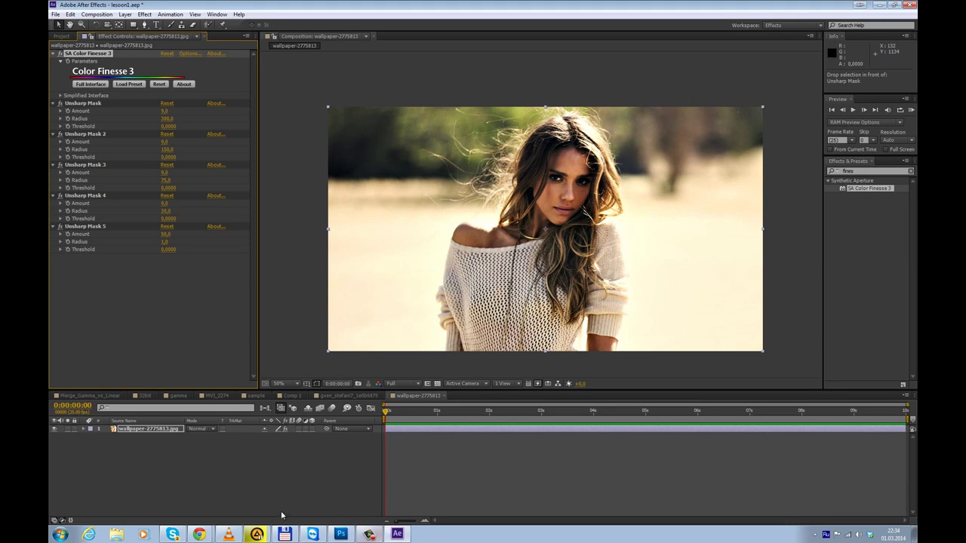
# - Switch to Chrome, browse the wallbase.cc toplist for another image, and view the fox wallpaper and the Planet Russia picture on Flickr
pyautogui.moveTo(200, 534)
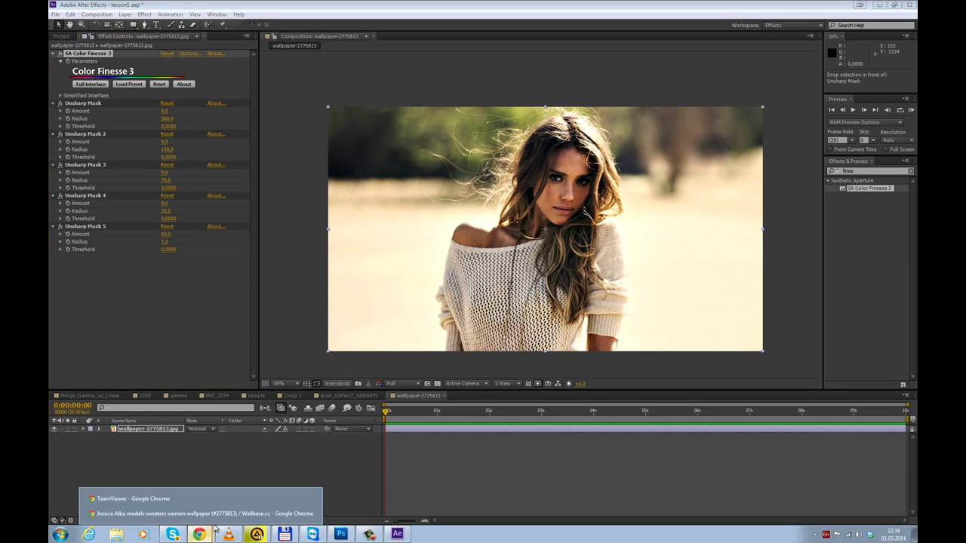
pyautogui.click(179, 514)
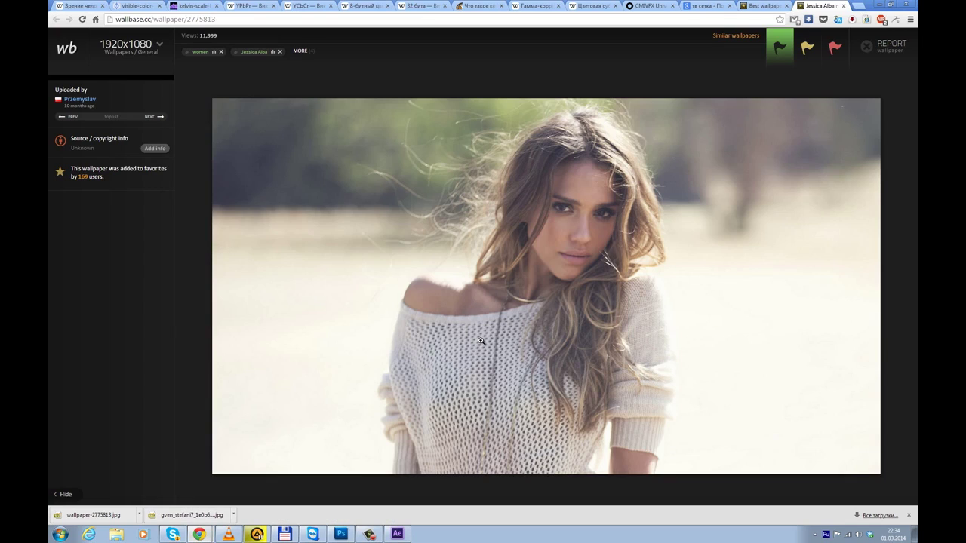
pyautogui.click(703, 7)
pyautogui.click(761, 6)
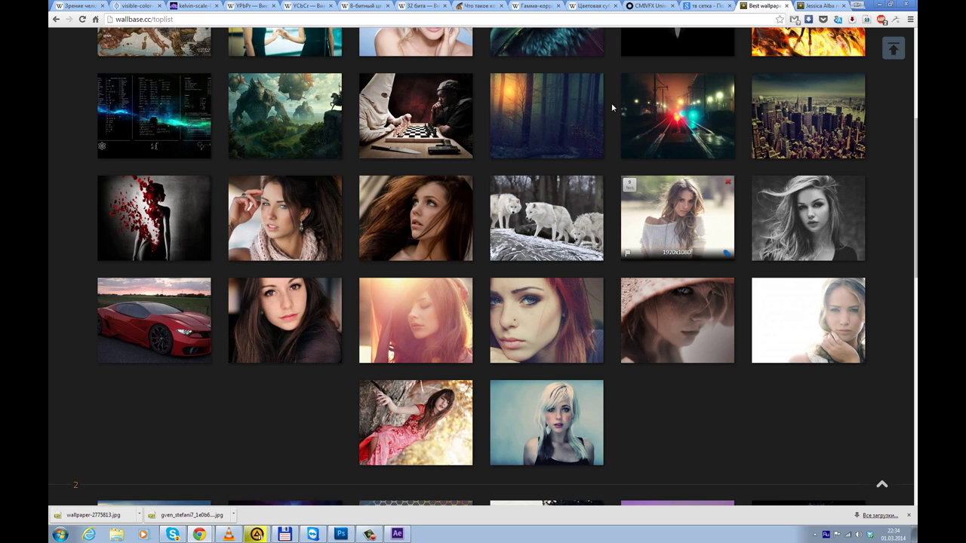
pyautogui.scroll(-3, 319, 215)
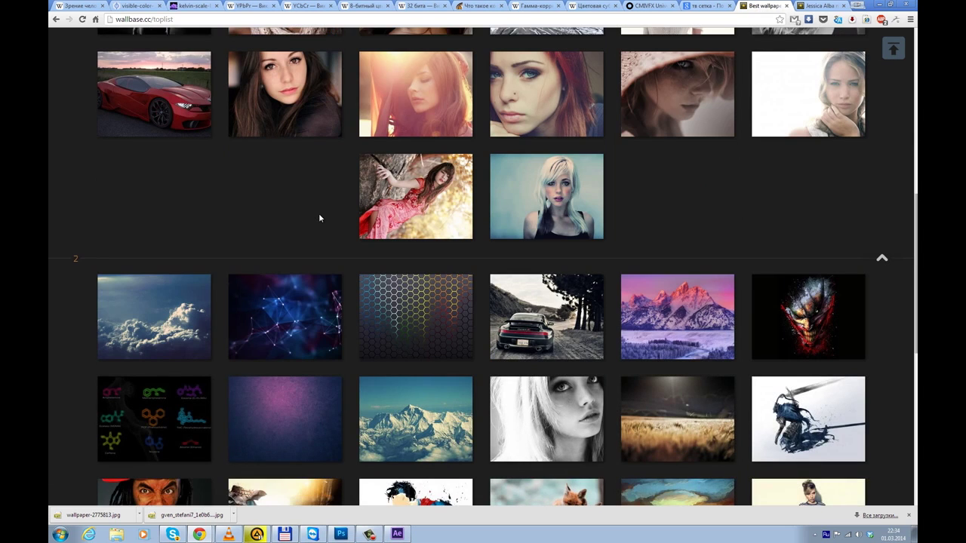
pyautogui.scroll(-4, 319, 218)
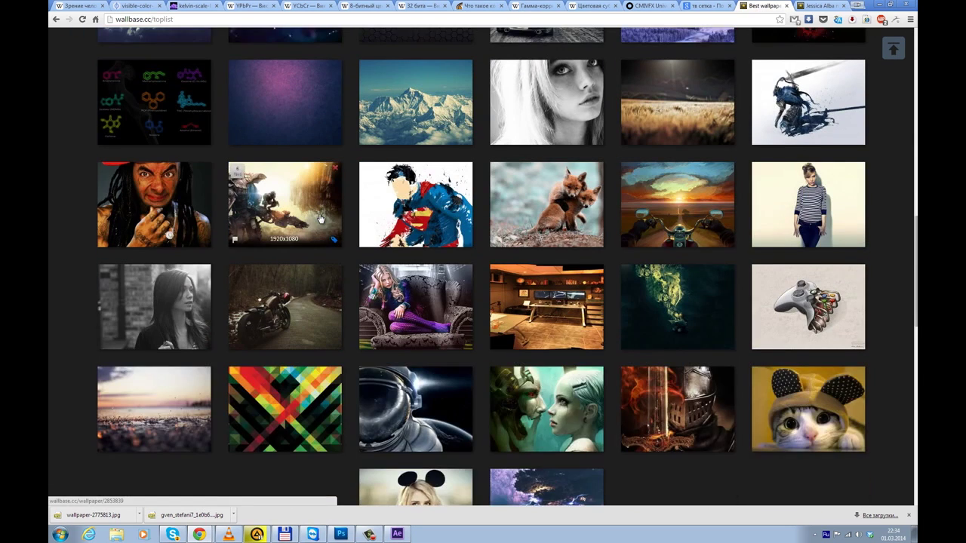
pyautogui.click(556, 190)
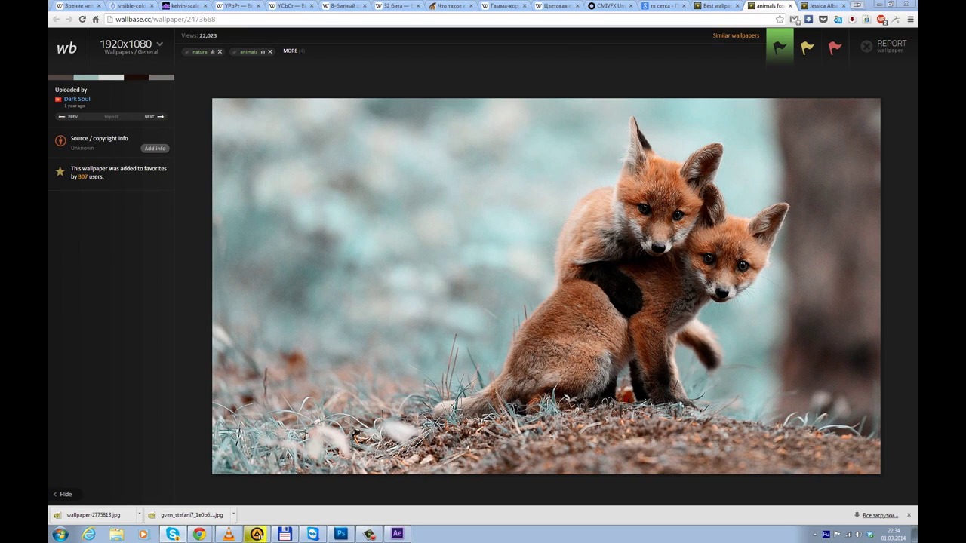
pyautogui.click(631, 255)
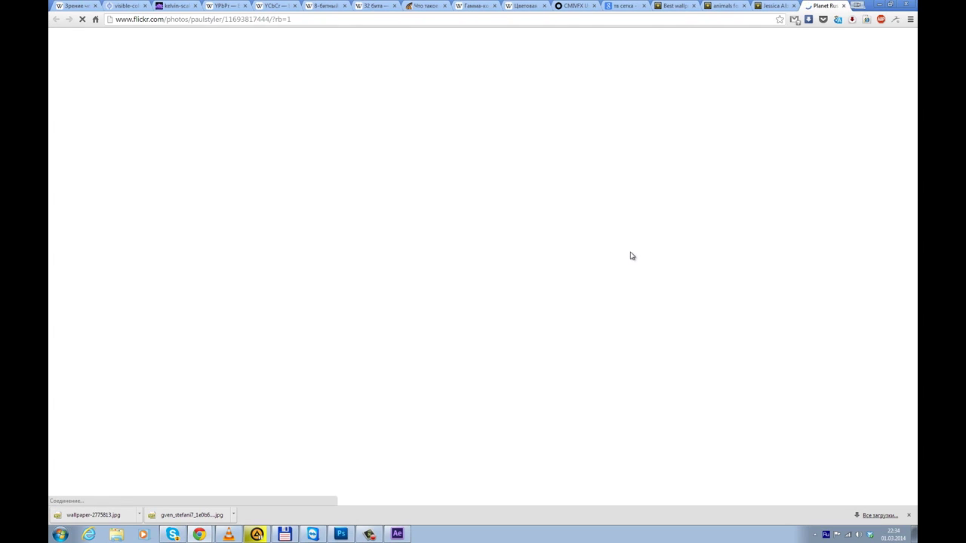
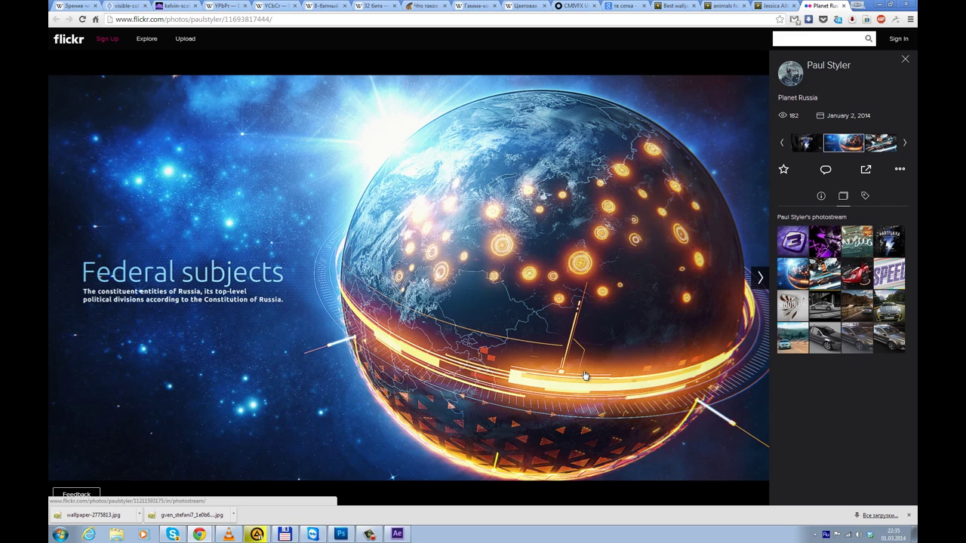
# - Return to After Effects, disable Color Finesse and all Unsharp Masks, and apply the Colorista II effect to the portrait below them
pyautogui.click(397, 534)
pyautogui.click(834, 172)
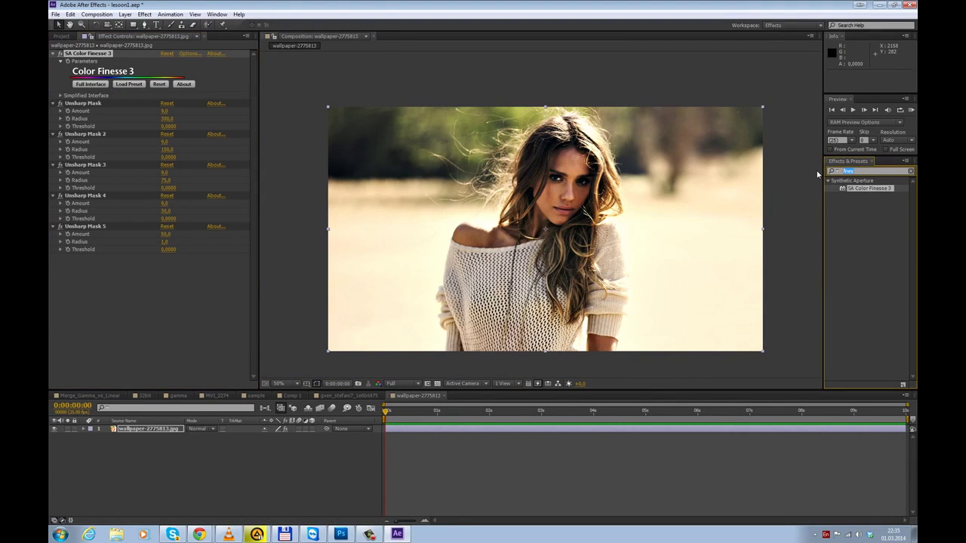
pyautogui.write('colo')
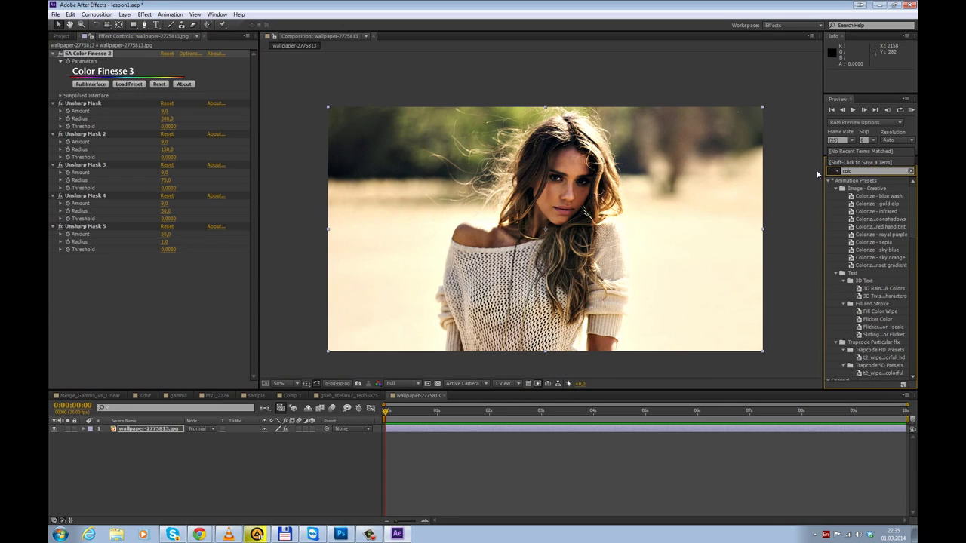
pyautogui.write('rista')
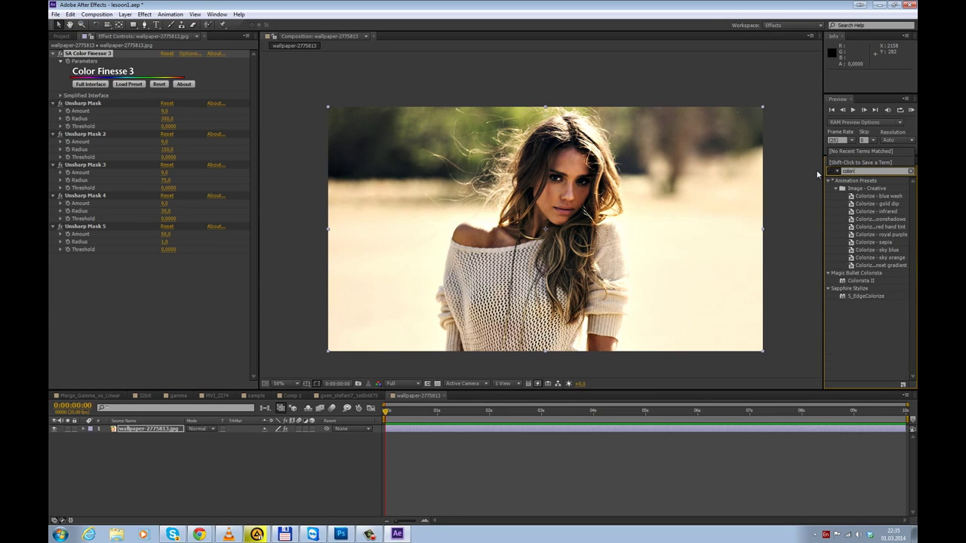
pyautogui.click(72, 56)
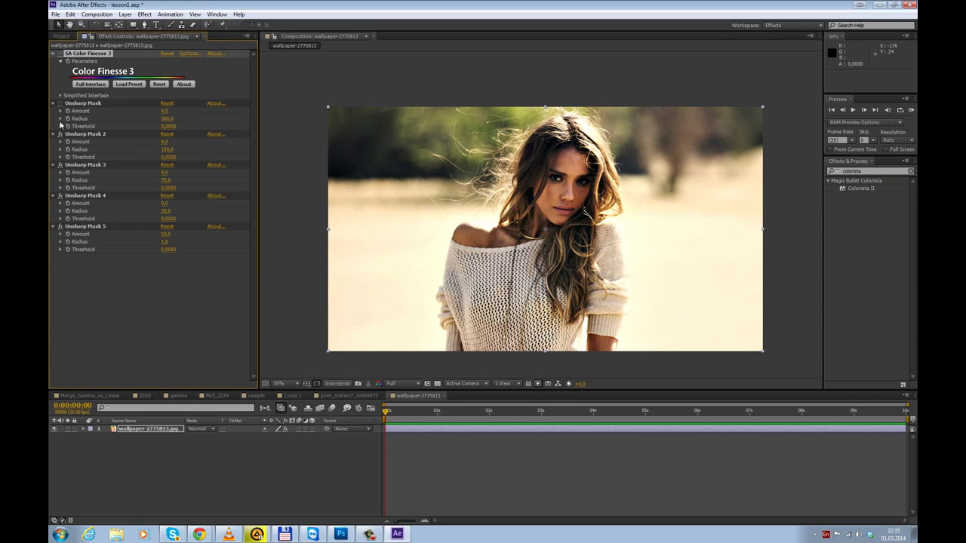
pyautogui.click(859, 189)
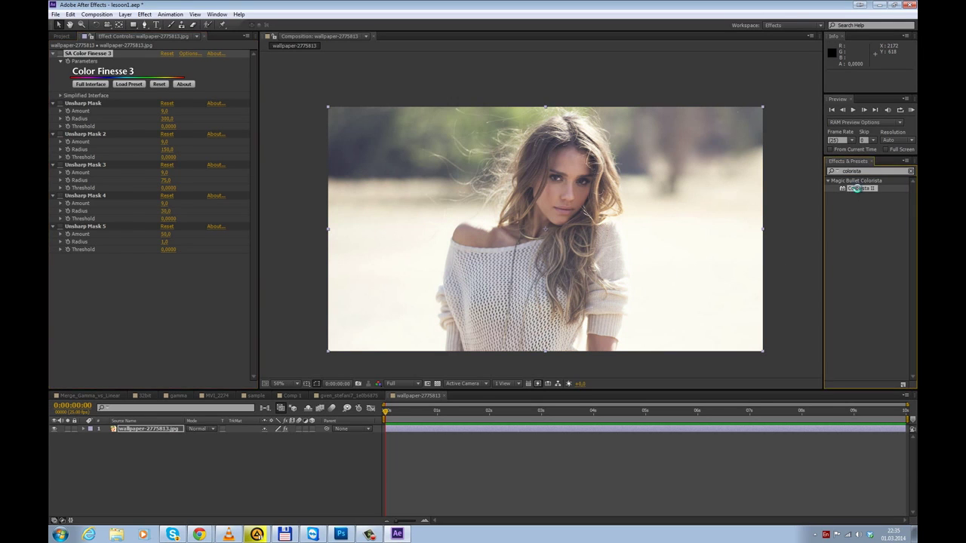
pyautogui.moveTo(859, 189); pyautogui.dragTo(252, 248)
# - Grade Colorista II's Primary 3-Way: shift the midtones toward cyan-blue, darken the shadows, and tint the highlights slightly orange
pyautogui.moveTo(158, 163); pyautogui.dragTo(186, 198)
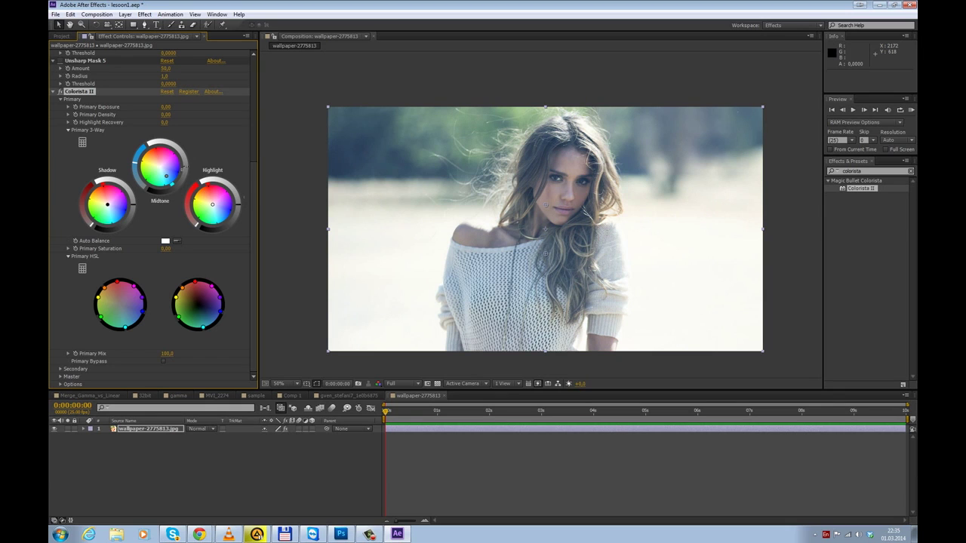
pyautogui.moveTo(129, 216); pyautogui.dragTo(132, 207)
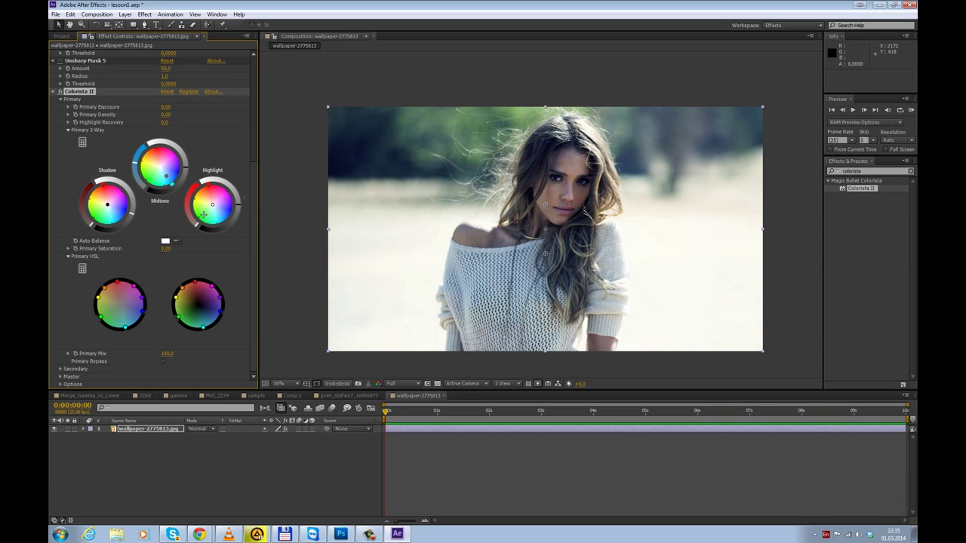
pyautogui.moveTo(207, 197); pyautogui.dragTo(204, 195)
pyautogui.click(56, 250)
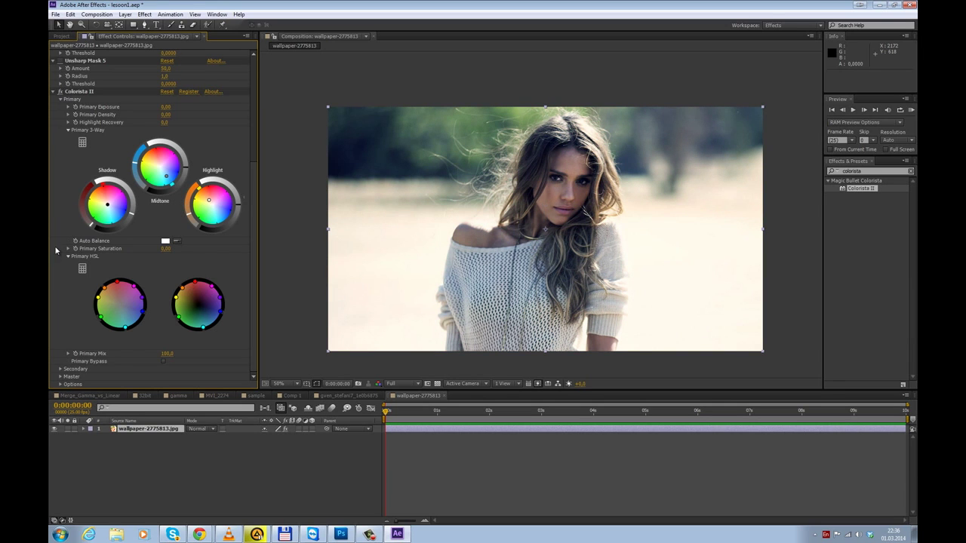
# - Open the Secondary key editor of Colorista II and sample the skin tone on the woman's face
pyautogui.click(61, 369)
pyautogui.scroll(-8, 53, 280)
pyautogui.click(102, 339)
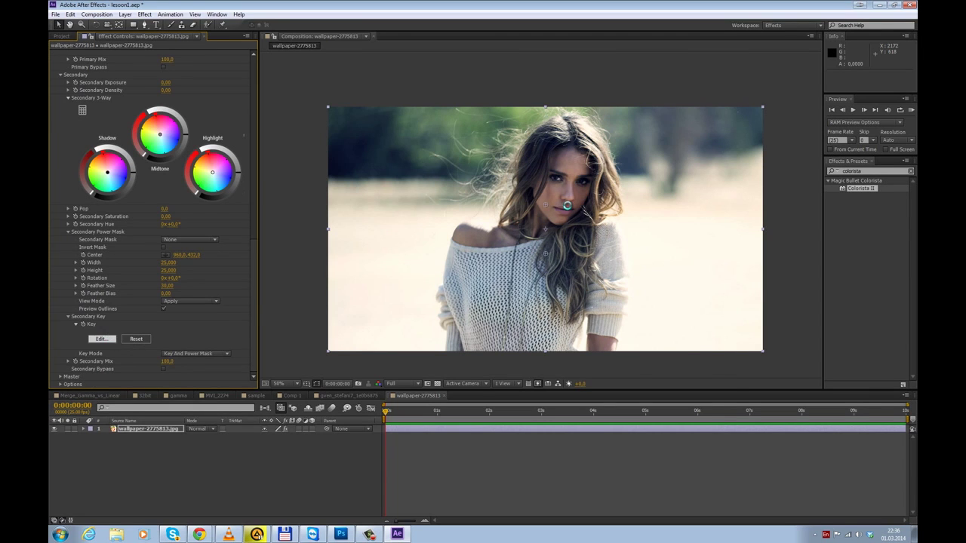
pyautogui.click(683, 54)
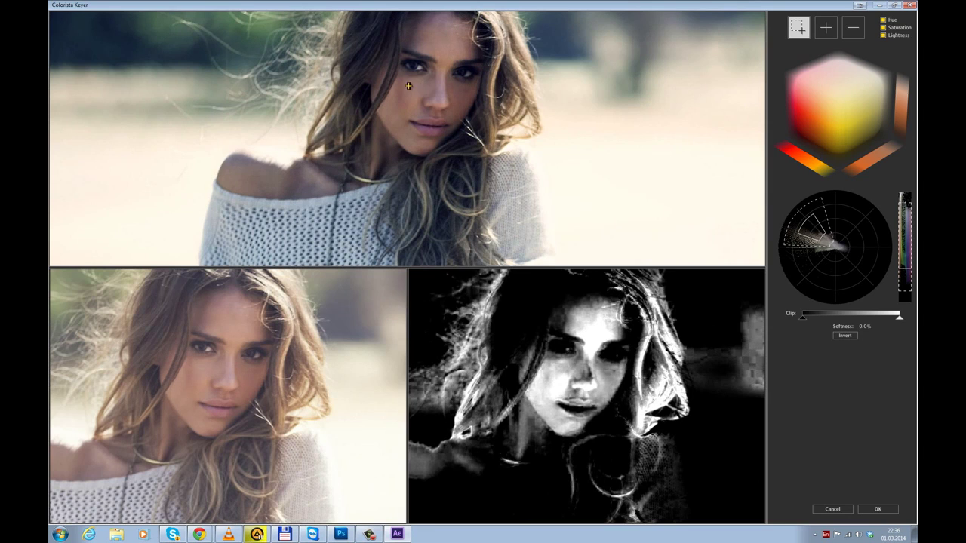
pyautogui.click(433, 108)
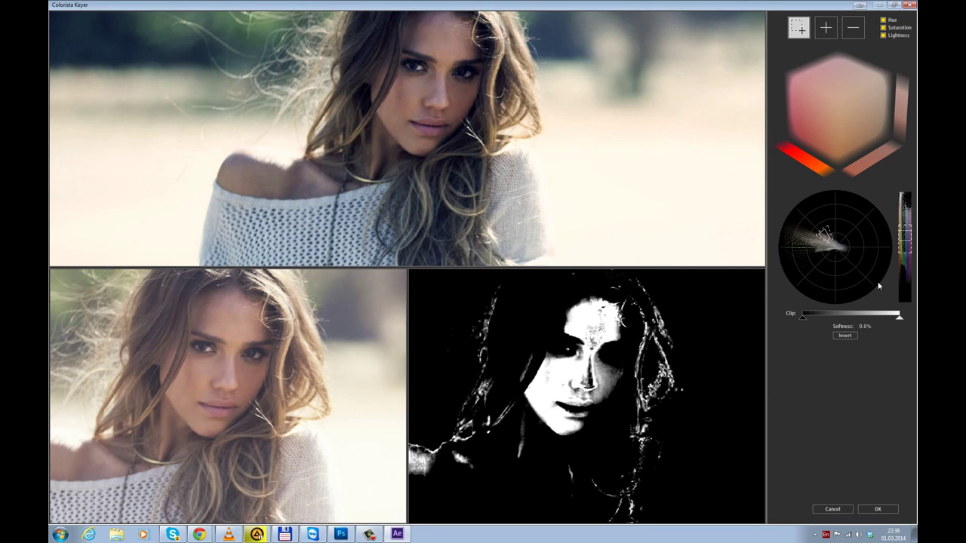
# - Add more facial skin tones to the key, set its softness to 3.6%, and accept the key
pyautogui.click(826, 29)
pyautogui.click(434, 92)
pyautogui.click(456, 110)
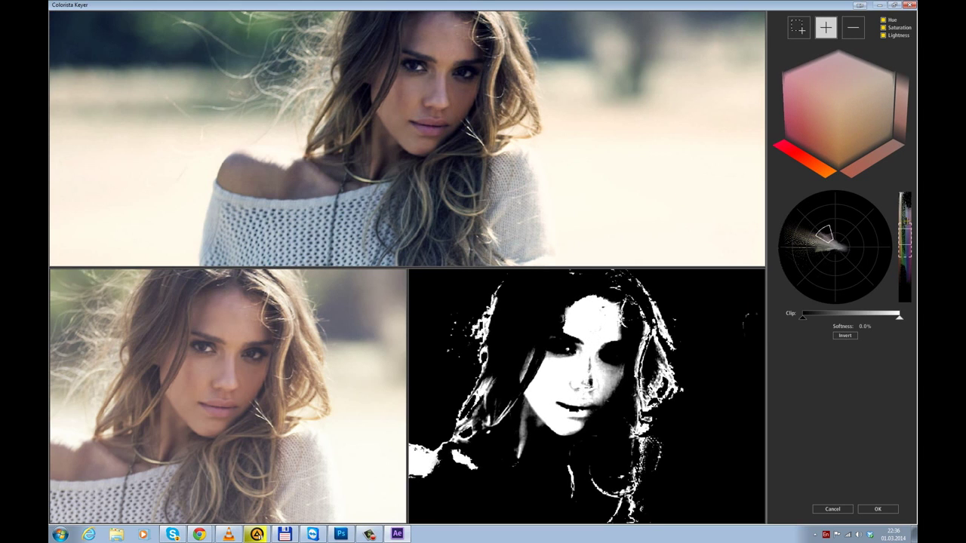
pyautogui.moveTo(865, 326); pyautogui.dragTo(882, 326)
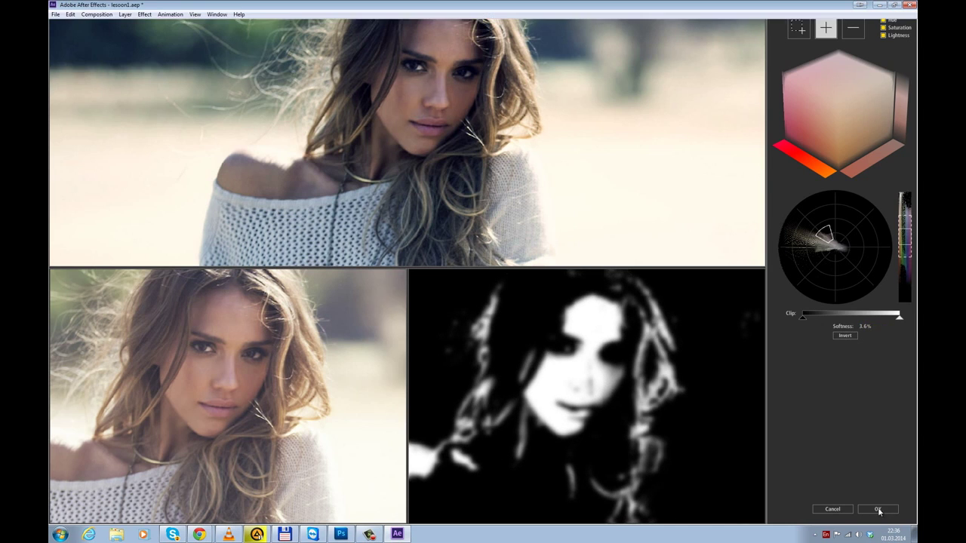
pyautogui.click(877, 509)
# - Soften and desaturate the keyed skin with Pop -50, Secondary Saturation -54 and Secondary Hue -1°, checking the face up close
pyautogui.scroll(3, 638, 135)
pyautogui.moveTo(638, 135); pyautogui.dragTo(577, 224)
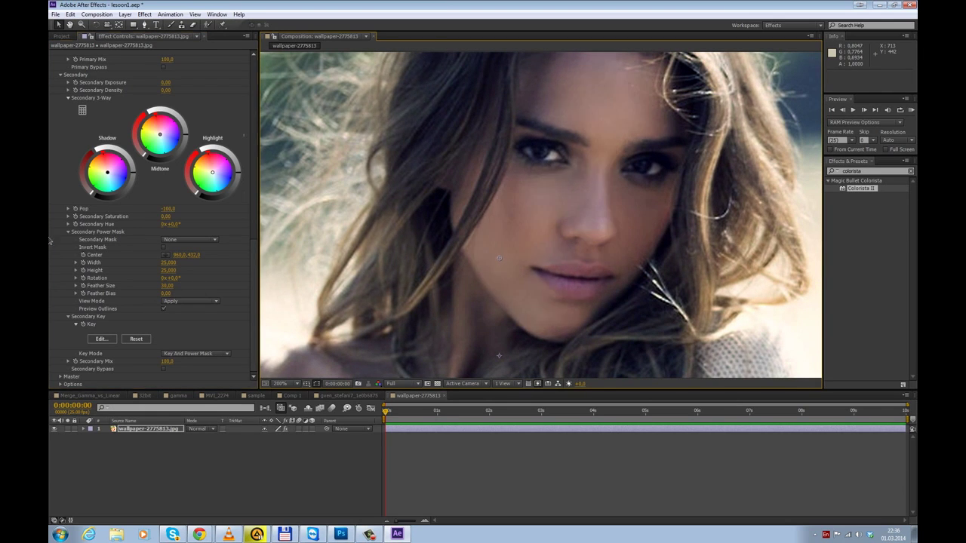
pyautogui.click(168, 209)
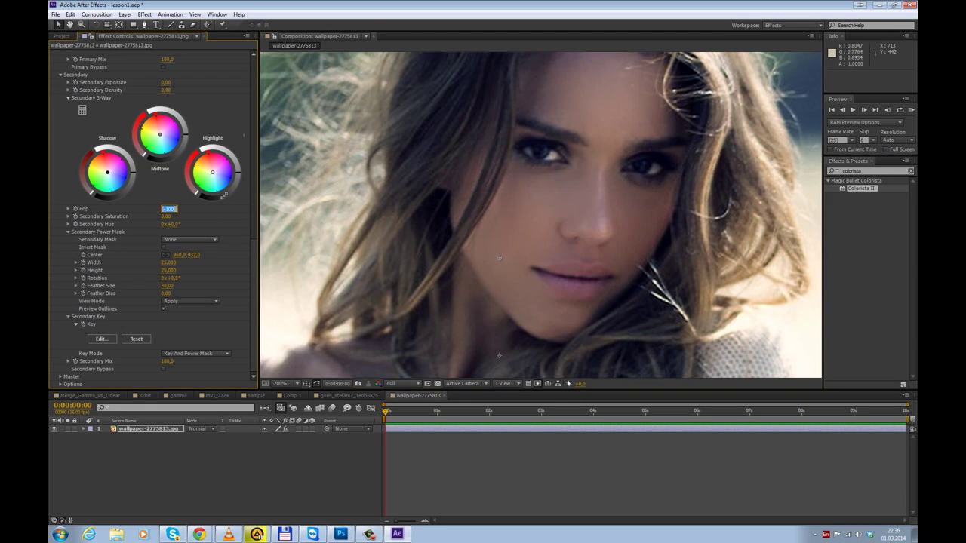
pyautogui.press('Return')
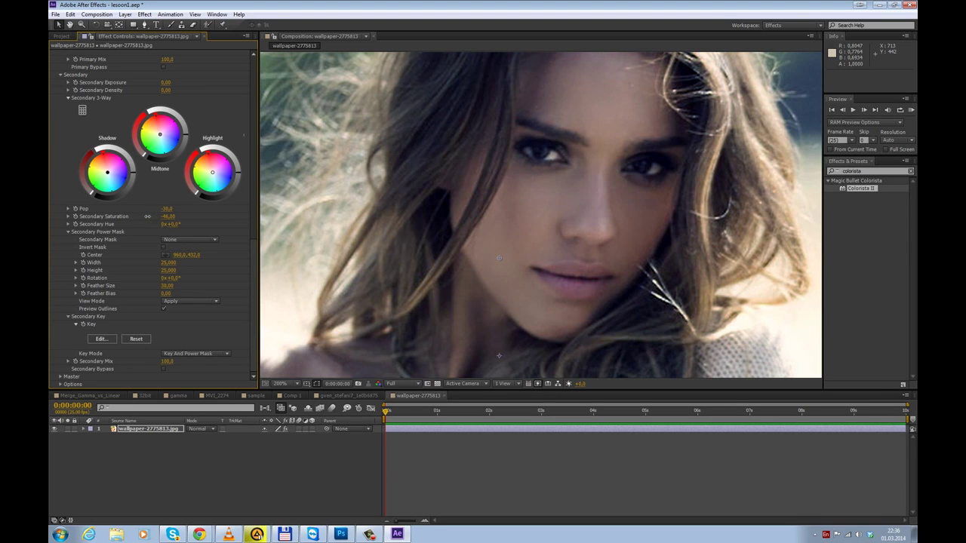
pyautogui.scroll(-2, 513, 197)
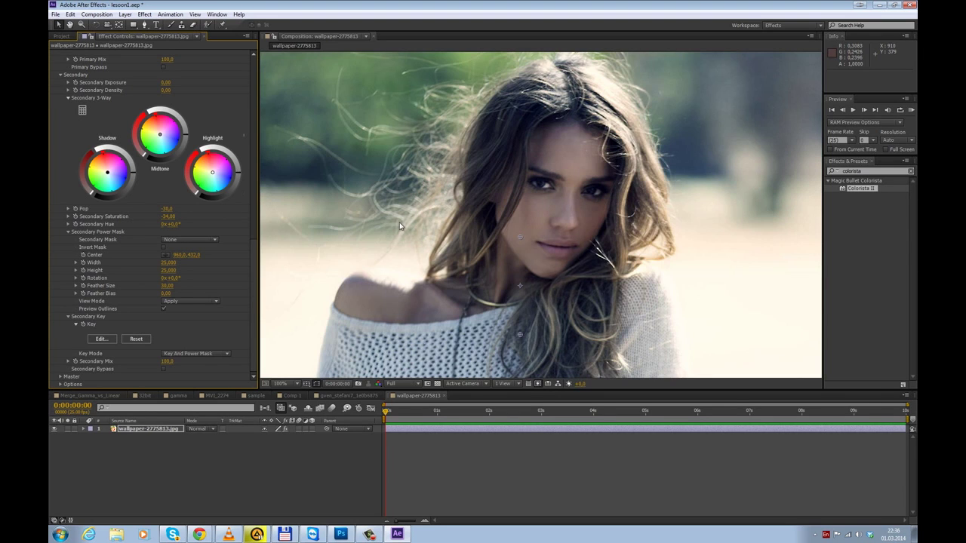
pyautogui.moveTo(174, 226); pyautogui.dragTo(179, 224)
pyautogui.scroll(-1, 602, 215)
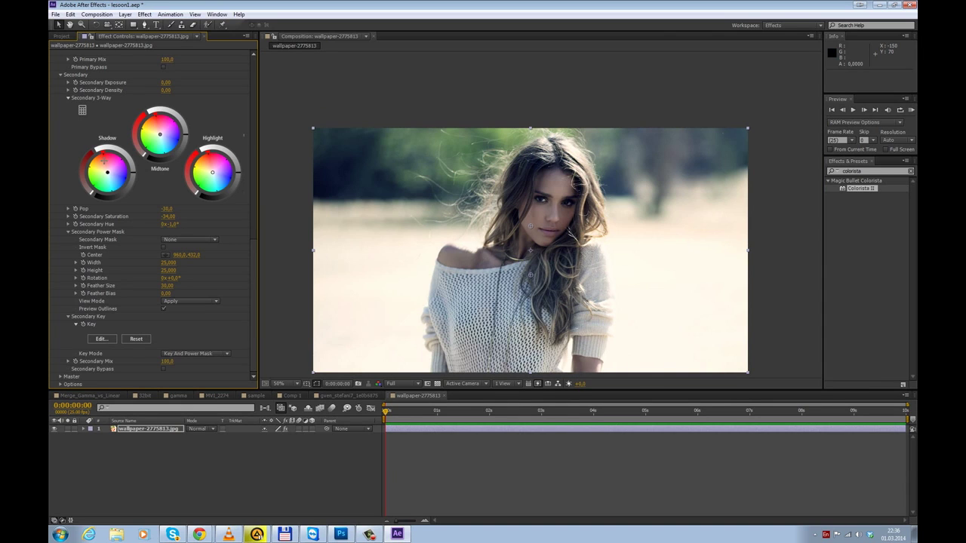
# - In Colorista II's Master section, lower the exposure slightly and shift the 3-Way midtones toward yellow-orange
pyautogui.click(60, 376)
pyautogui.scroll(-8, 60, 324)
pyautogui.scroll(3, 77, 203)
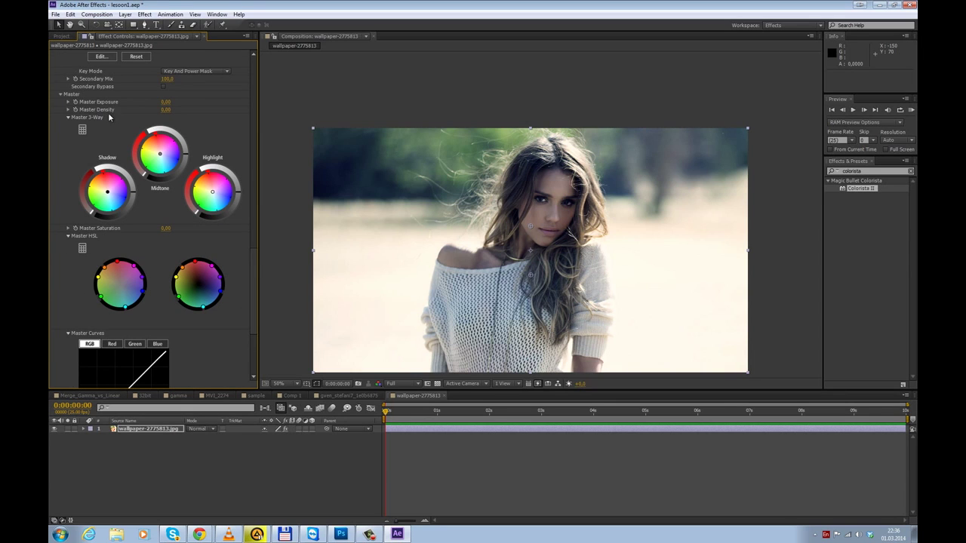
pyautogui.click(168, 103)
pyautogui.moveTo(177, 99); pyautogui.dragTo(163, 101)
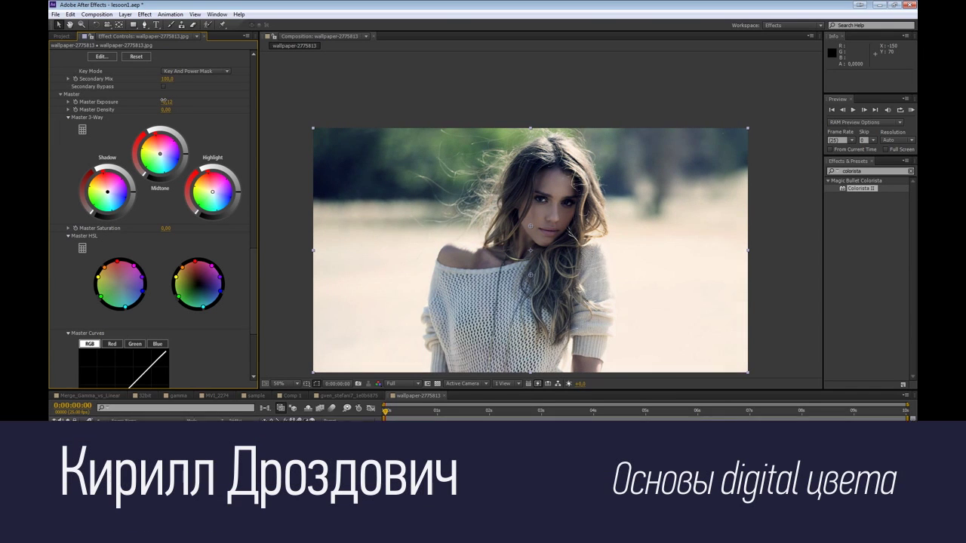
pyautogui.moveTo(150, 146); pyautogui.dragTo(154, 148)
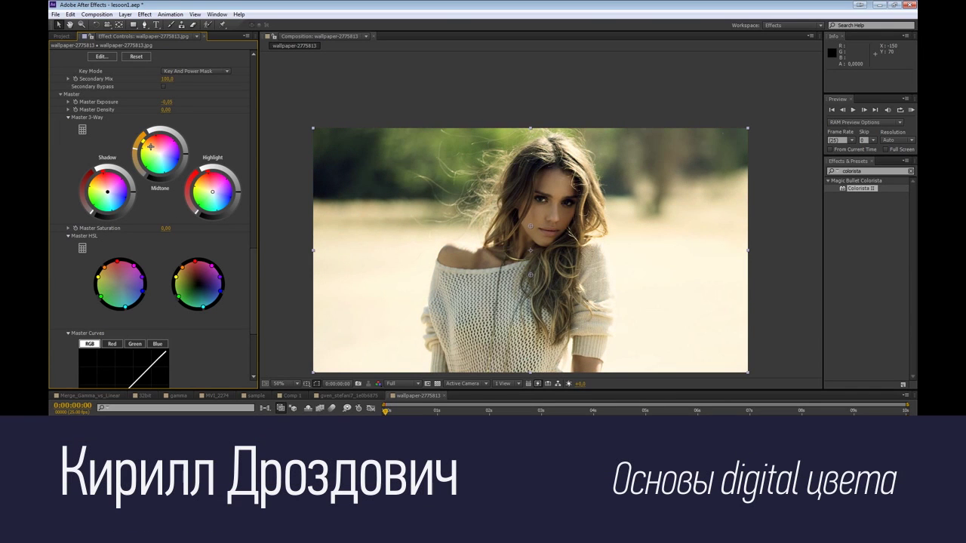